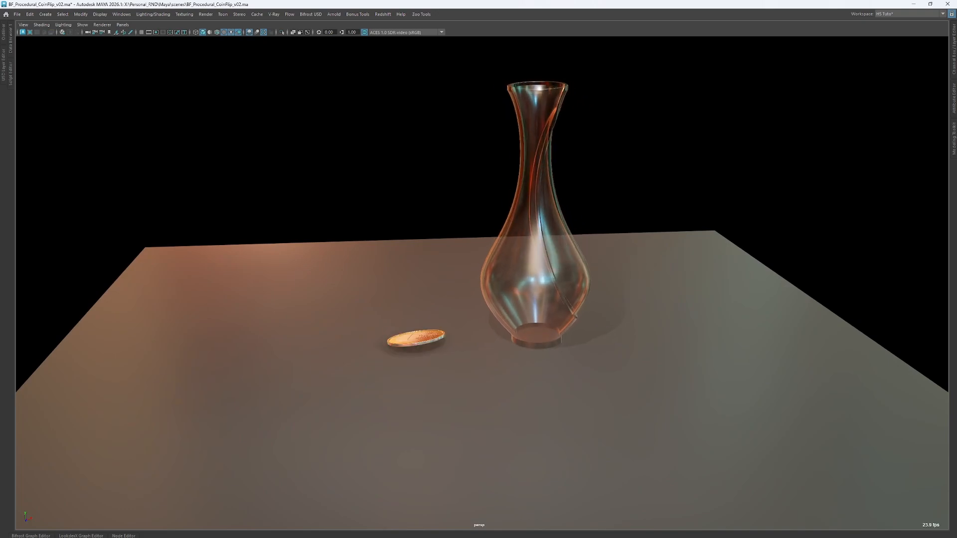
Leave the full-screen viewport and bring the whole quicksetupShape Bifrost graph into view
key(ctrl+space)
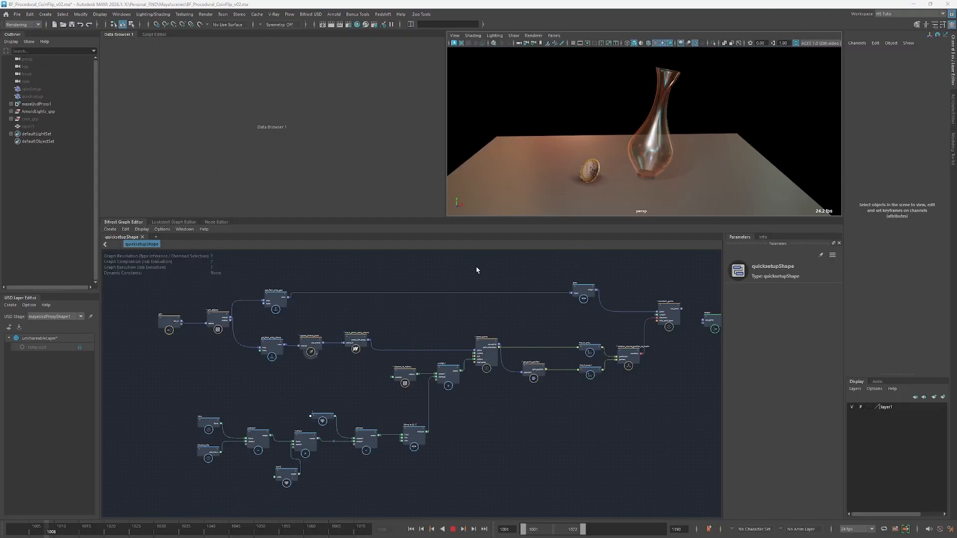
scroll(500, 275, down, 1)
alt+middle_drag(485, 277, 468, 280)
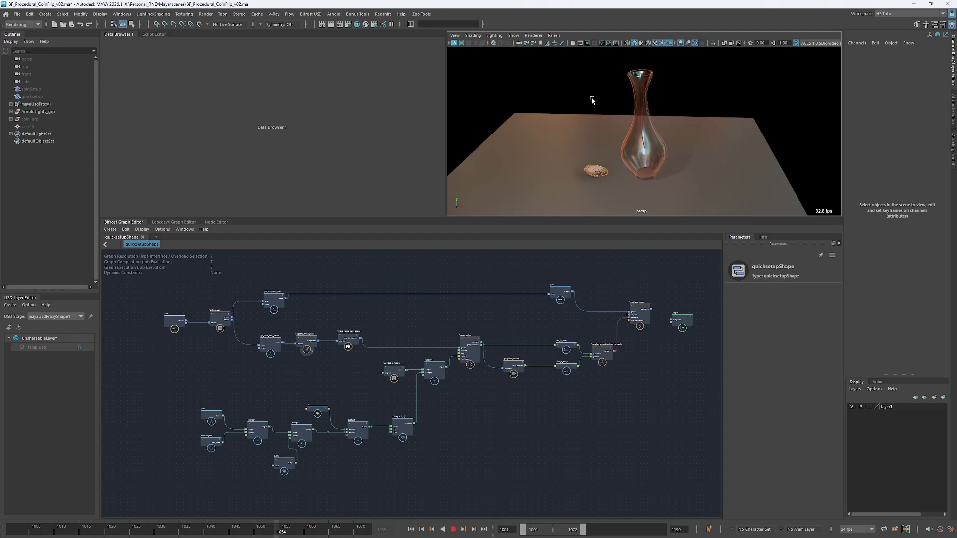
Look up the Polygon Edges to Curve conversion command without running it
key(space)
click(489, 78)
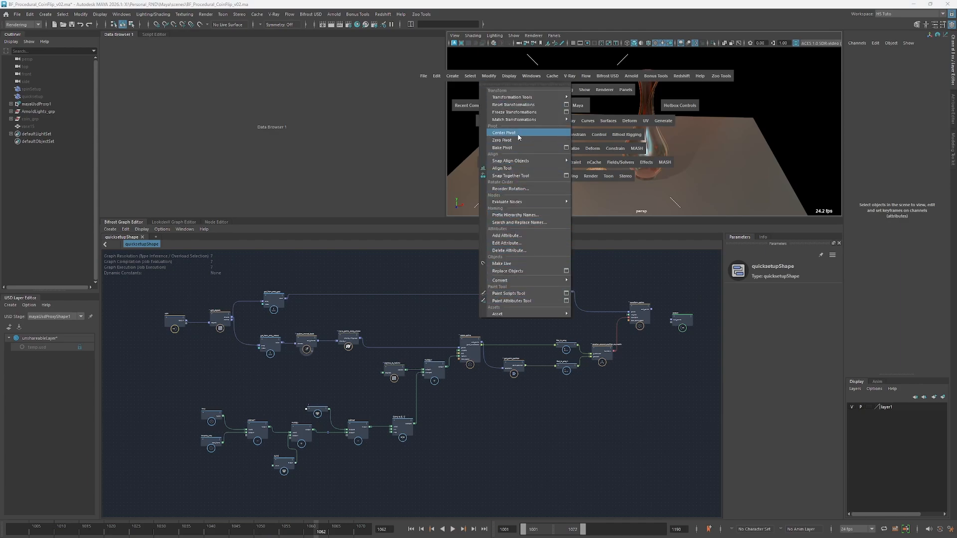
mouse_move(523, 282)
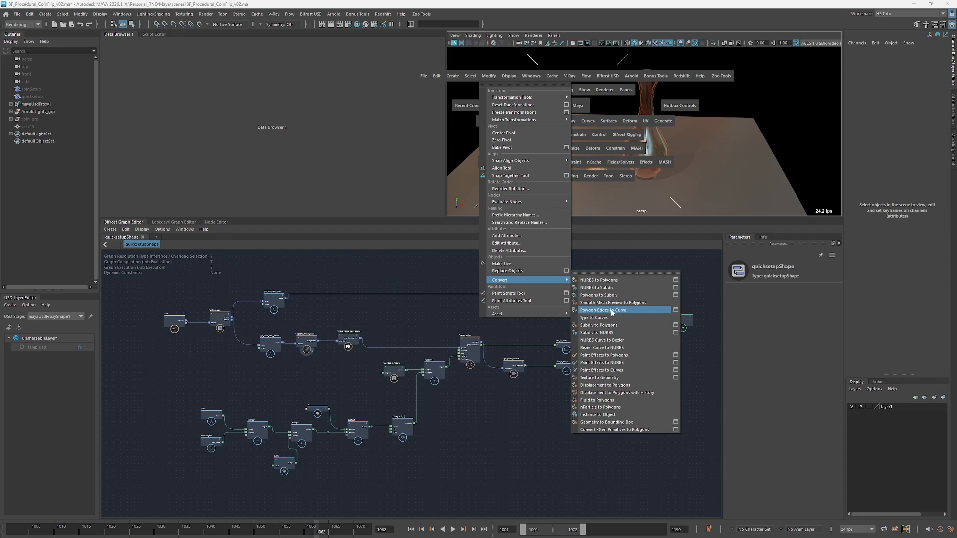
click(431, 273)
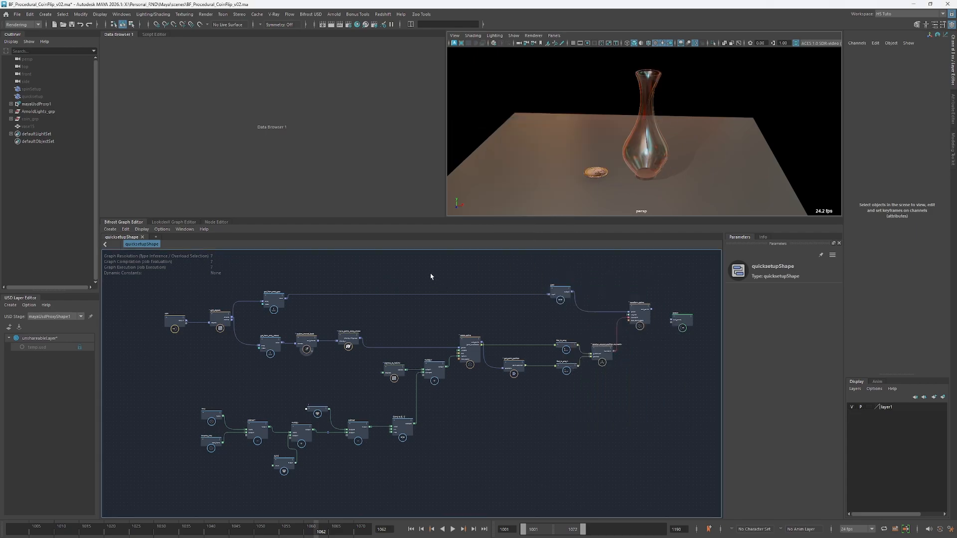
Hide mayaUsdProxy1 and unhide the quicksetup Bifrost object
click(20, 96)
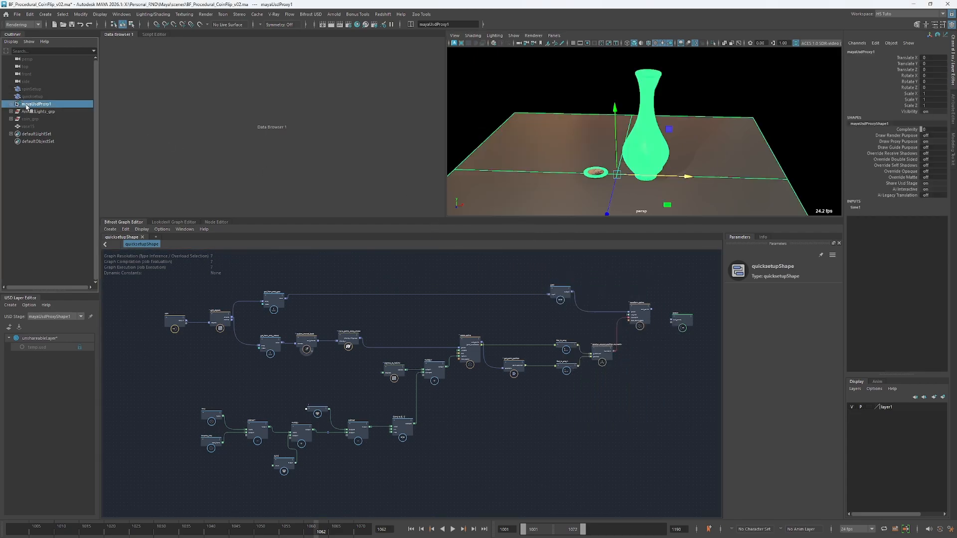
click(26, 105)
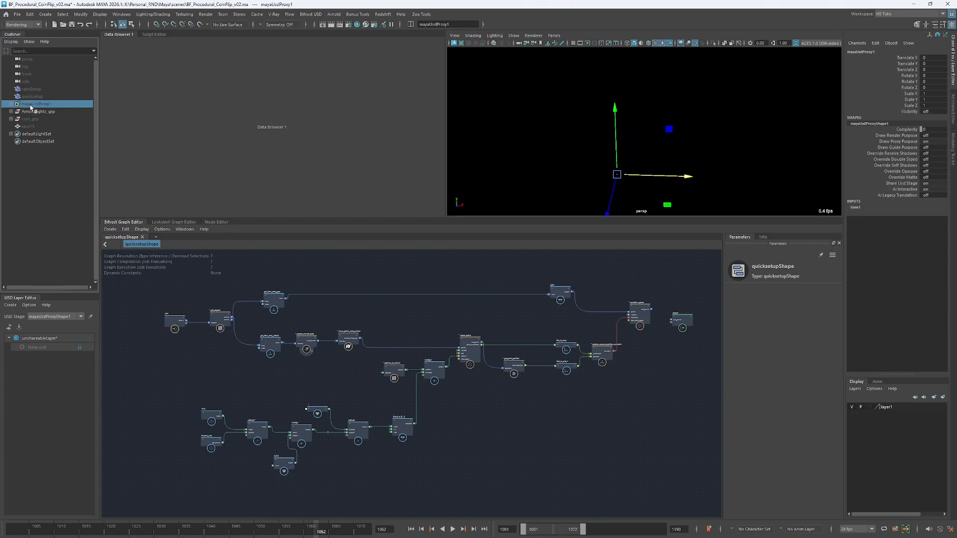
ctrl+click(46, 105)
click(42, 97)
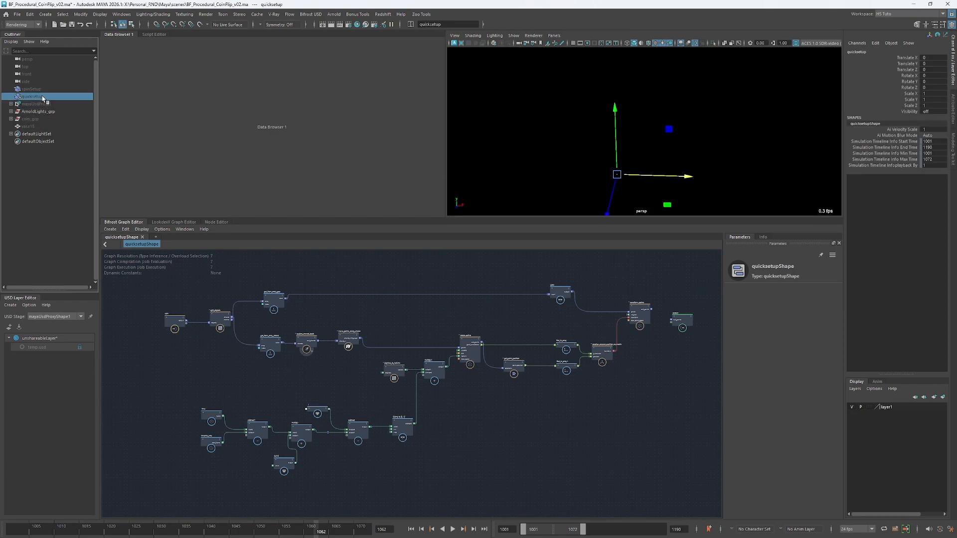
scroll(295, 272, up, 3)
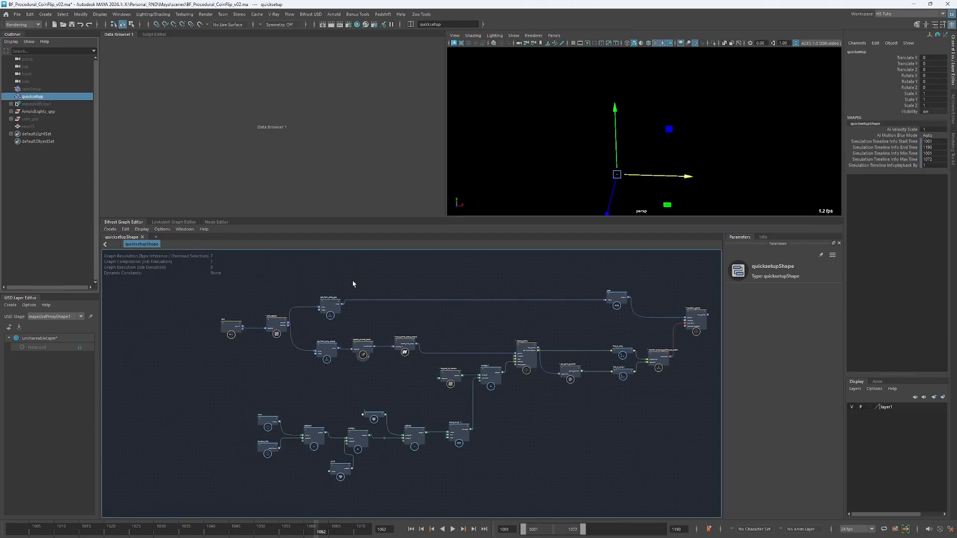
click(495, 198)
middle_drag(367, 286, 376, 270)
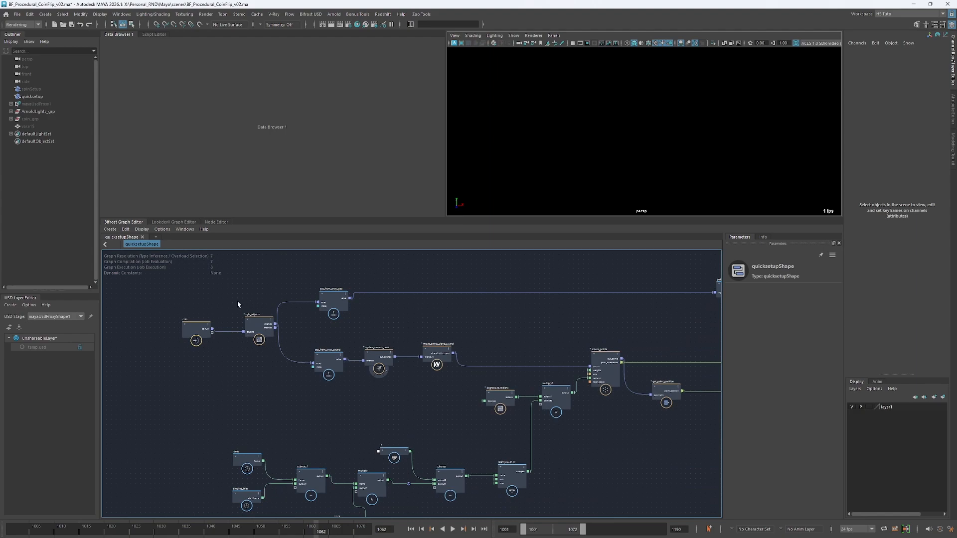
middle_drag(238, 304, 243, 375)
Unhide coin_grp and frame the coin mesh in the viewport
click(30, 120)
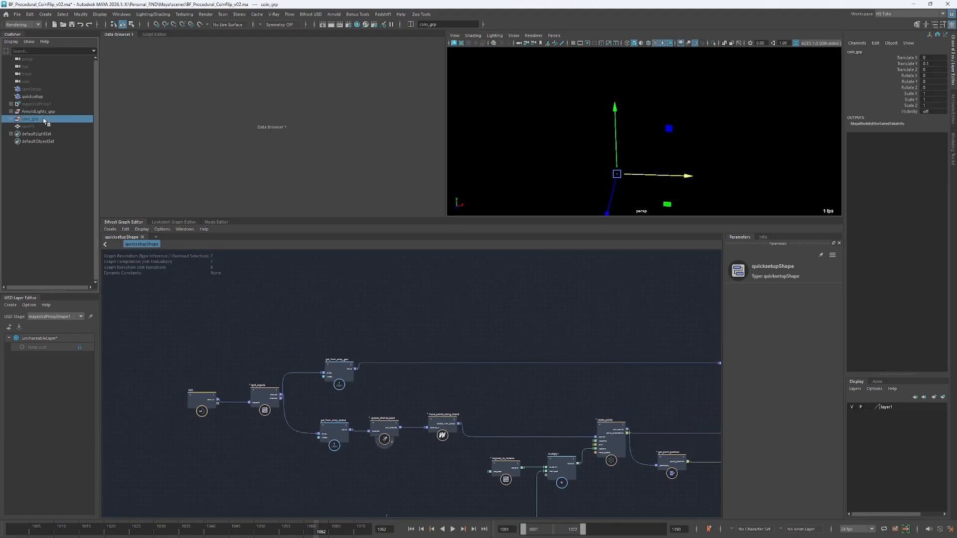
drag(572, 149, 666, 201)
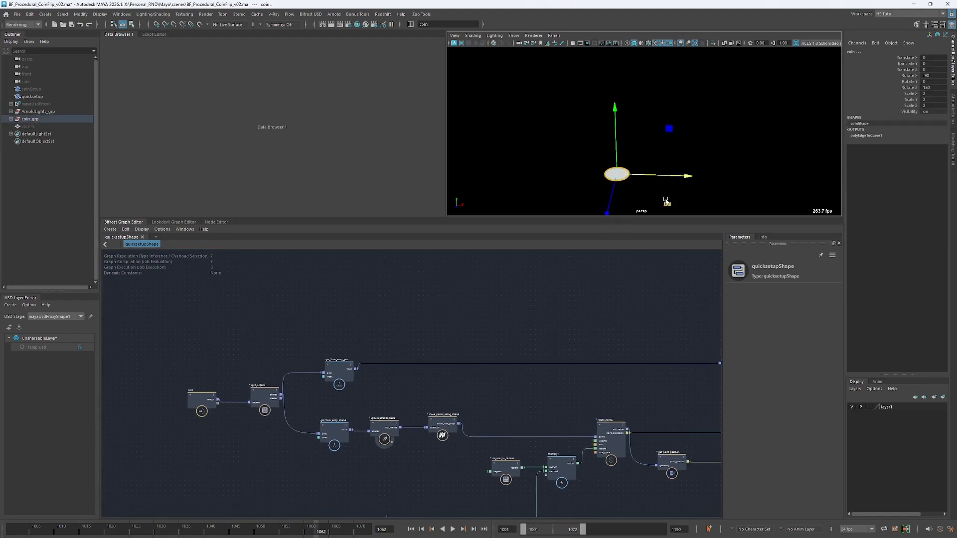
key(f)
click(507, 108)
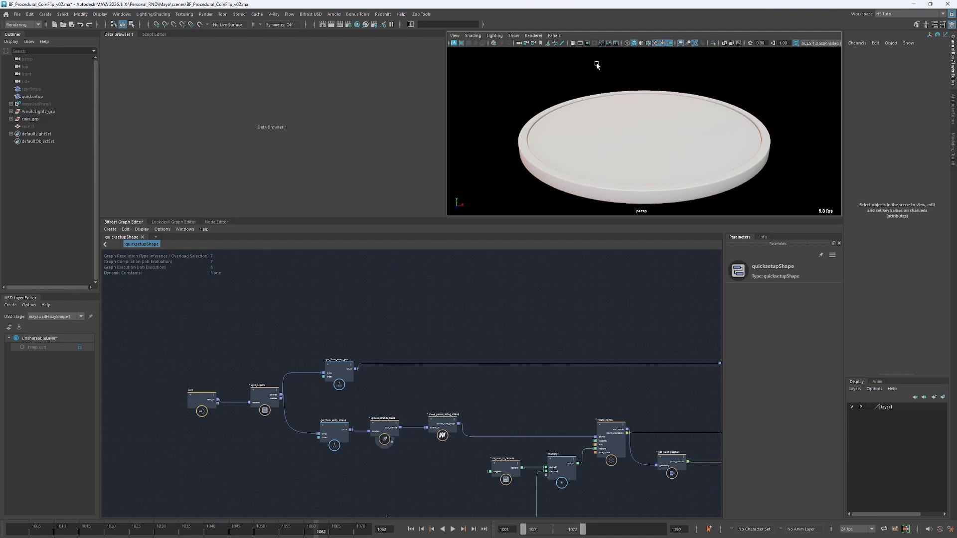
Switch the viewport to default lighting with wireframe on shaded and inspect the coin's topology
click(664, 44)
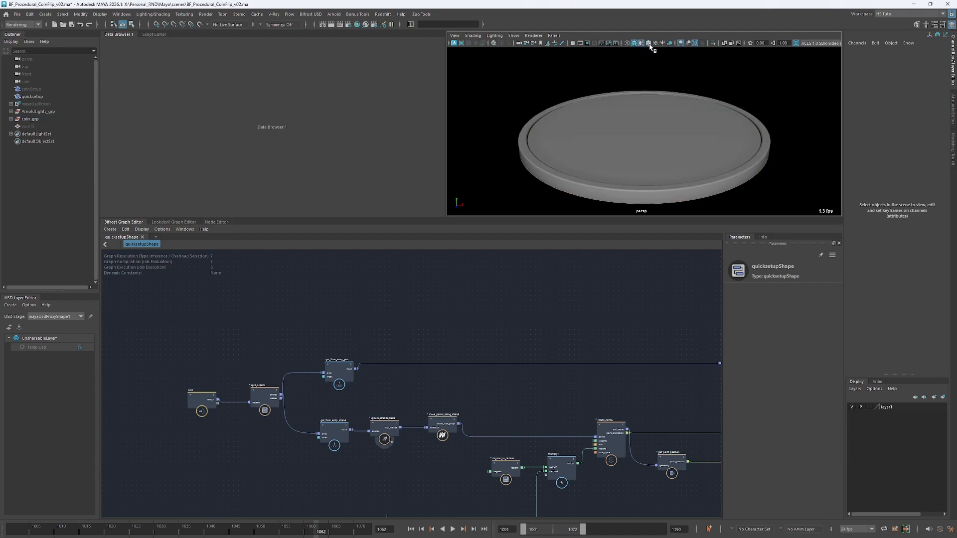
click(649, 44)
alt+drag(616, 98, 529, 151)
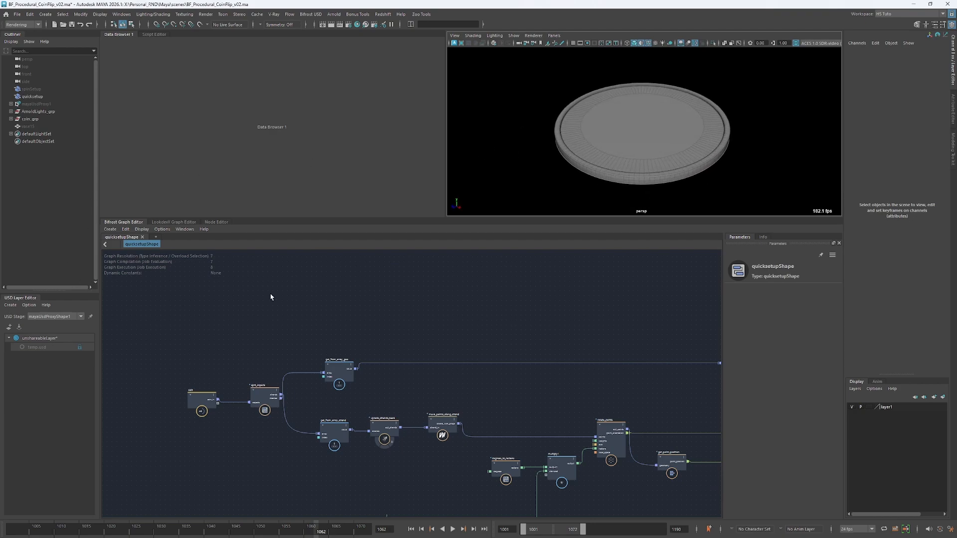
alt+drag(602, 153, 611, 137)
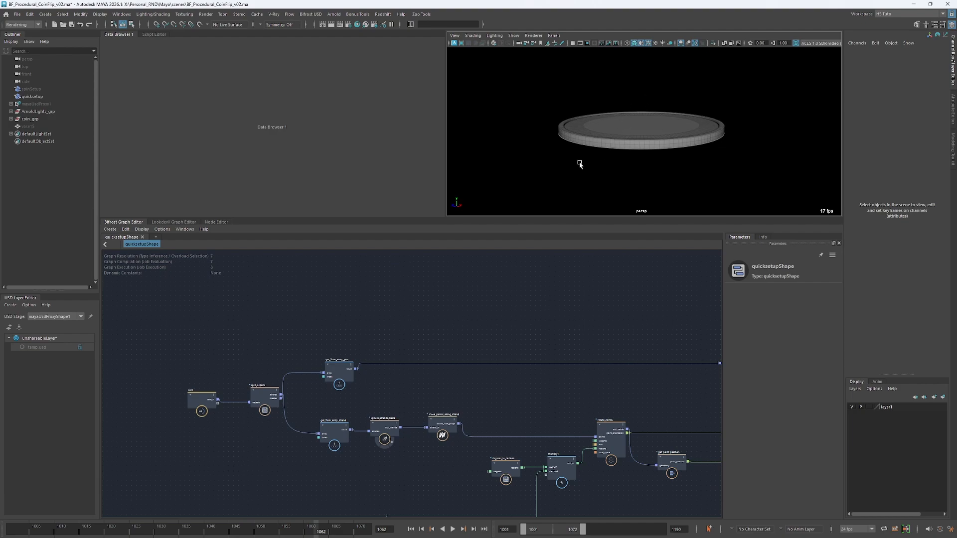
drag(284, 298, 390, 303)
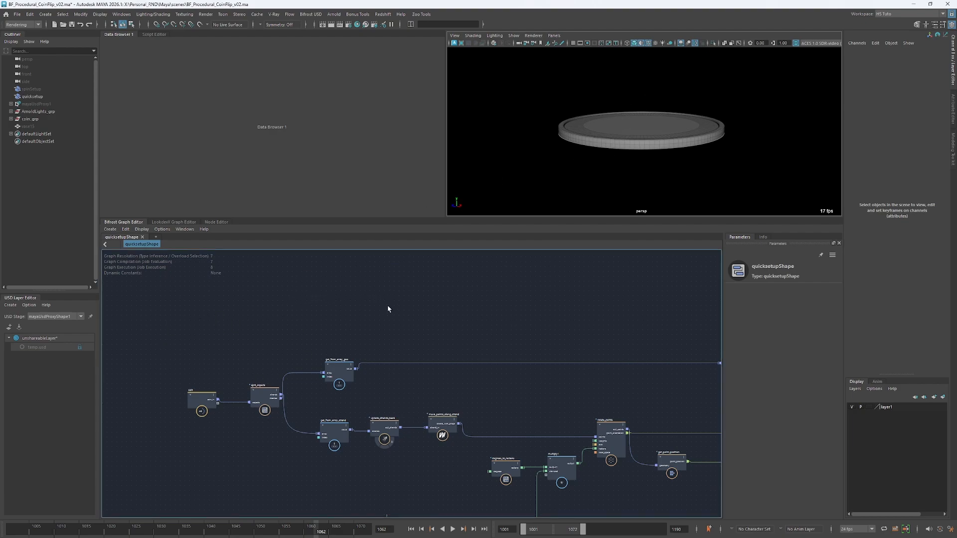
alt+drag(670, 177, 662, 178)
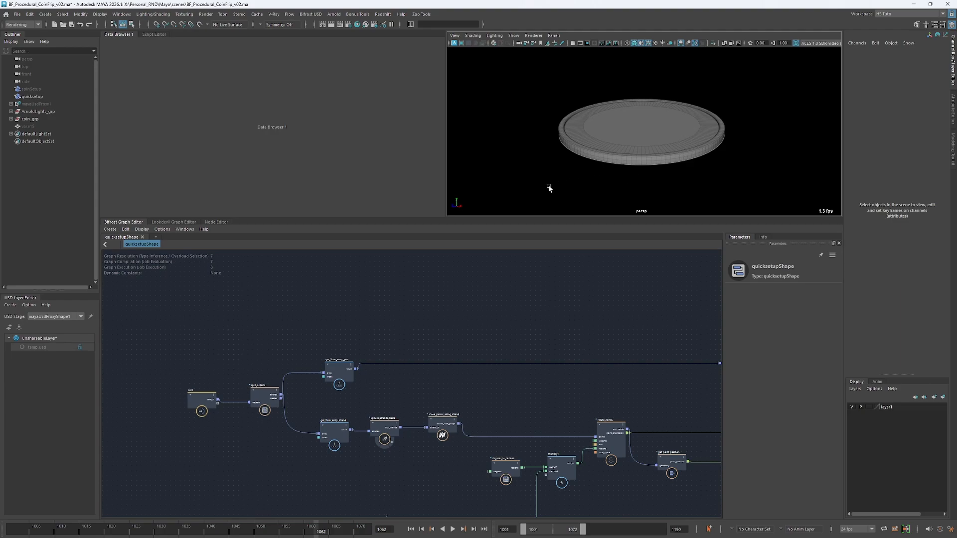
Unhide vase15 and move it to about -8 along X so it stands beside the coin
click(29, 119)
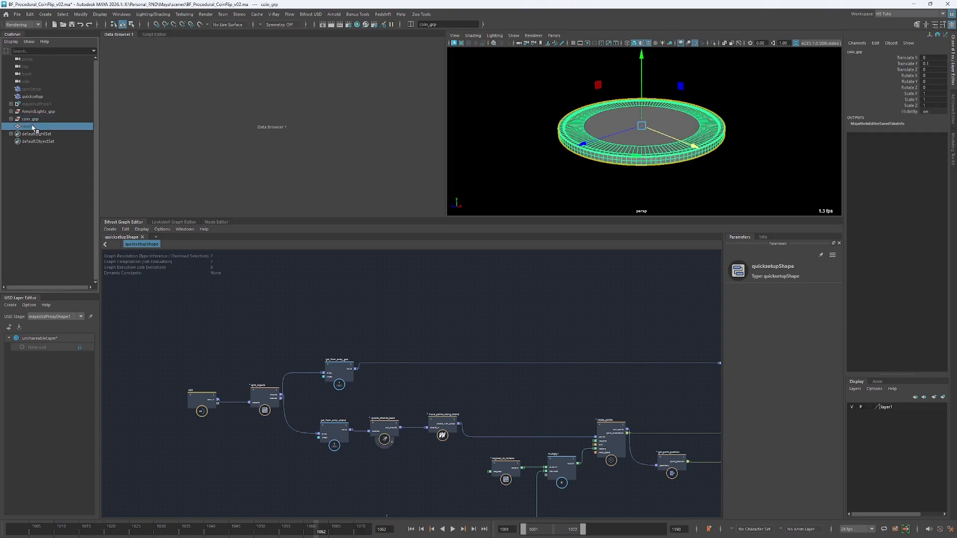
key(h)
alt+right_drag(603, 134, 551, 131)
alt+middle_drag(567, 115, 582, 154)
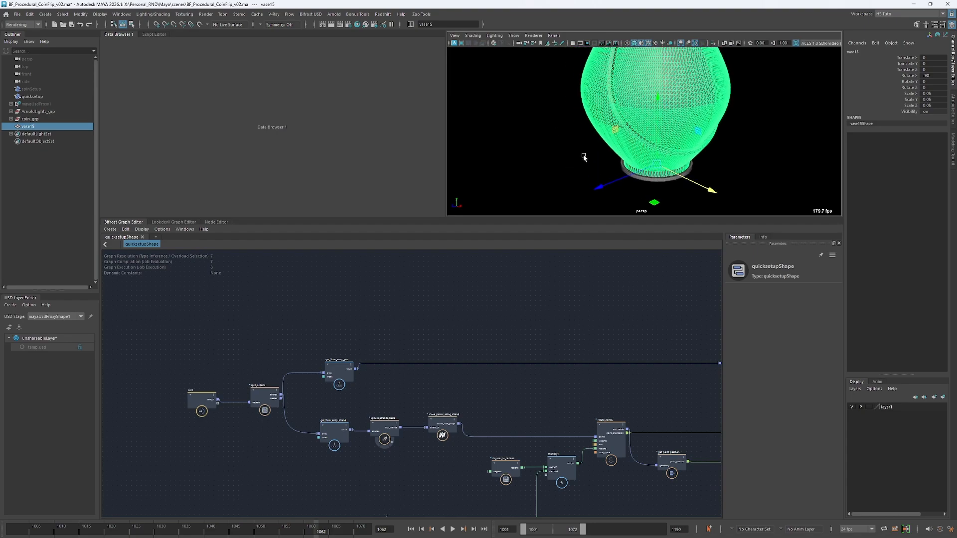
alt+drag(584, 157, 660, 179)
drag(726, 163, 611, 201)
click(569, 162)
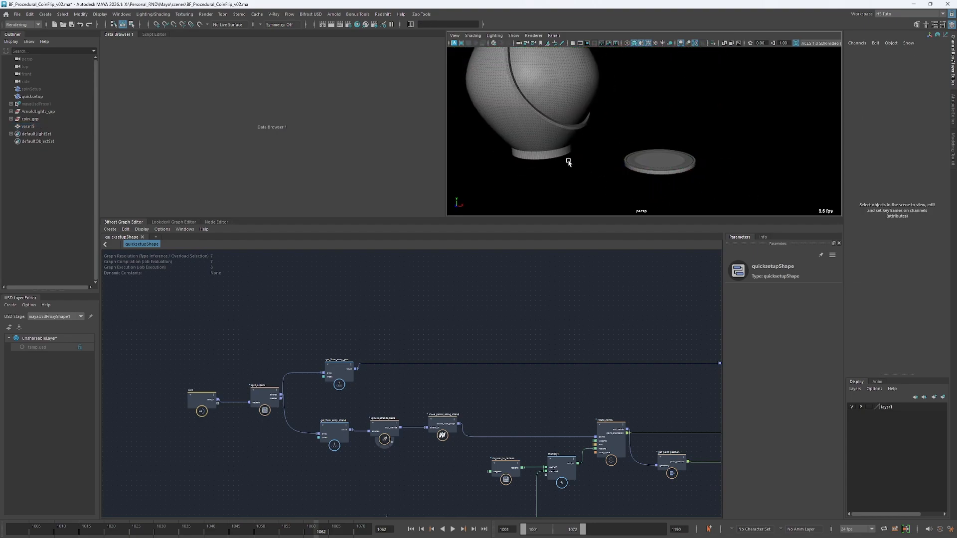
alt+drag(569, 163, 572, 144)
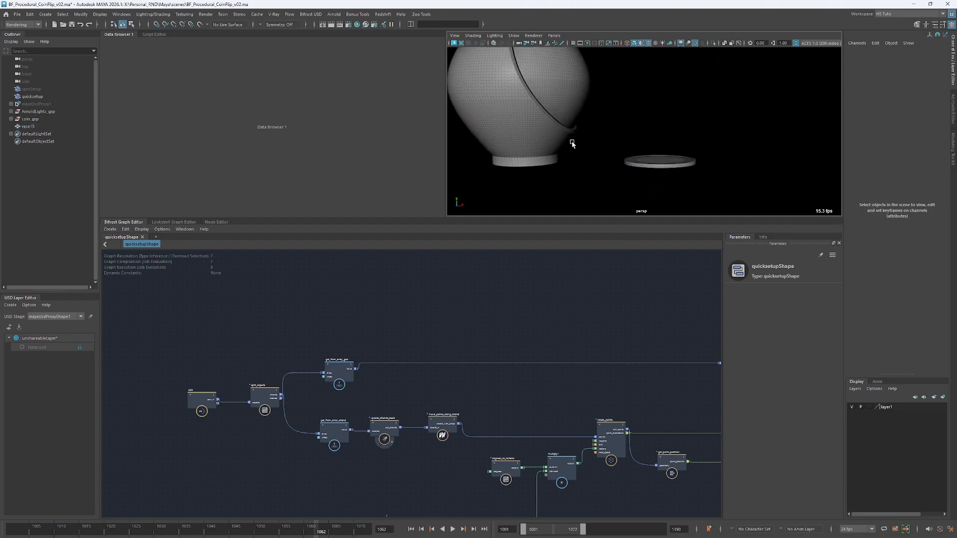
Hide the vase and frame the coin mesh inside coin_grp
click(527, 119)
key(ctrl+h)
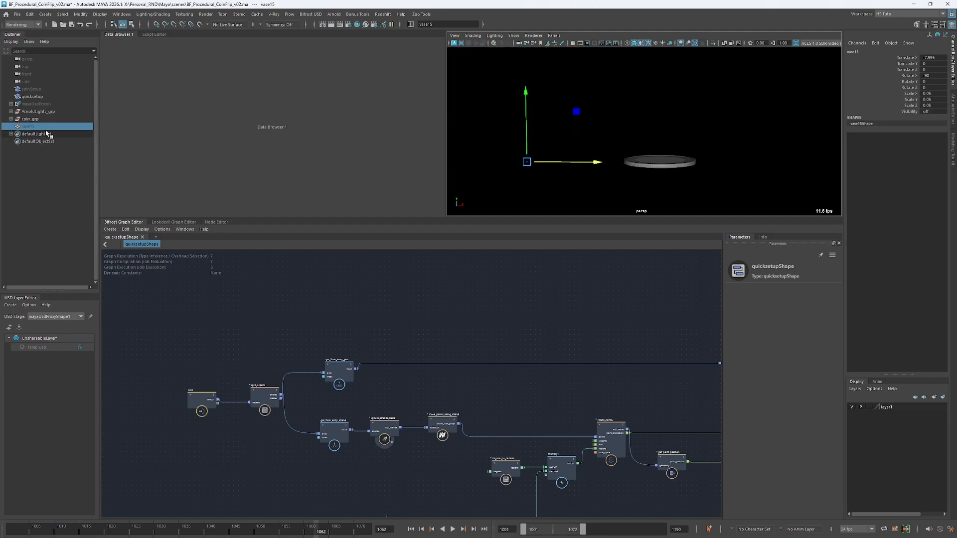
click(17, 120)
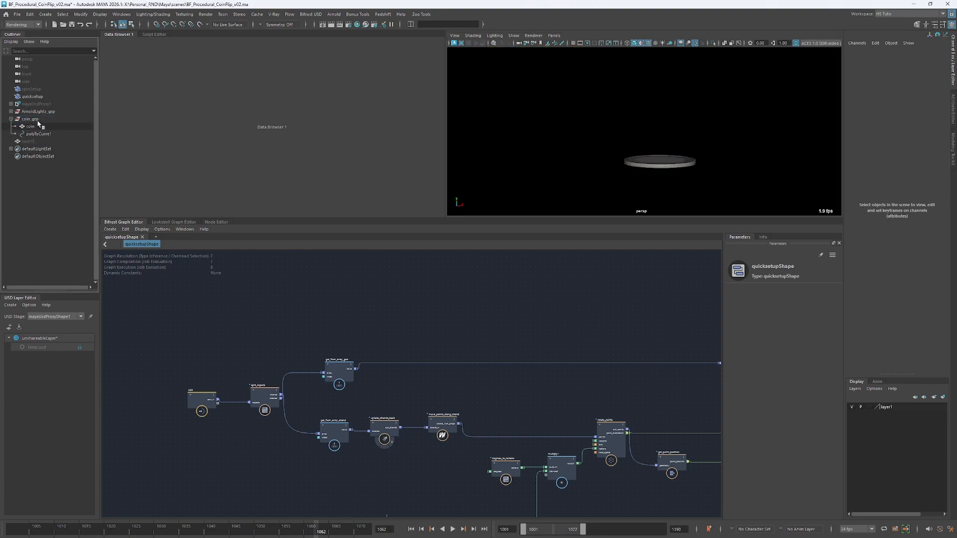
key(f)
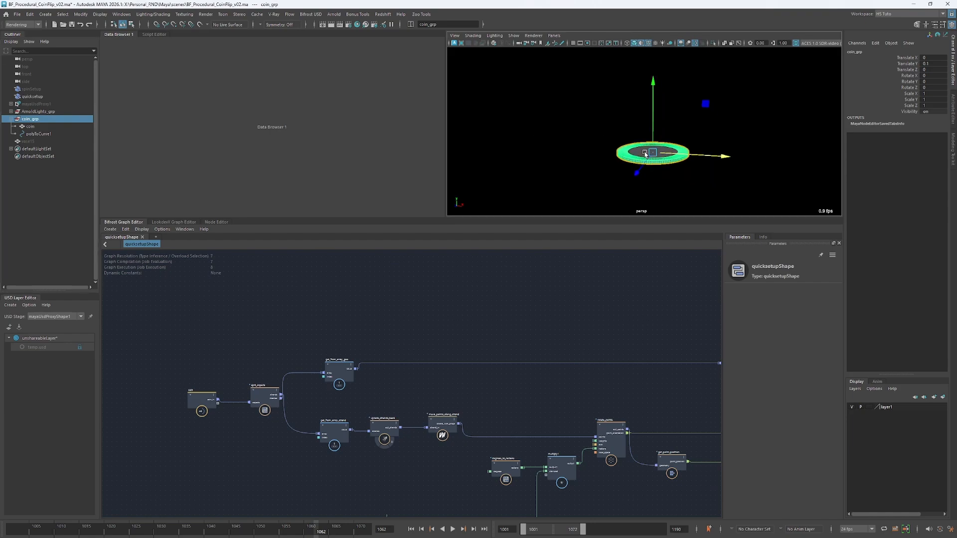
drag(29, 130, 55, 131)
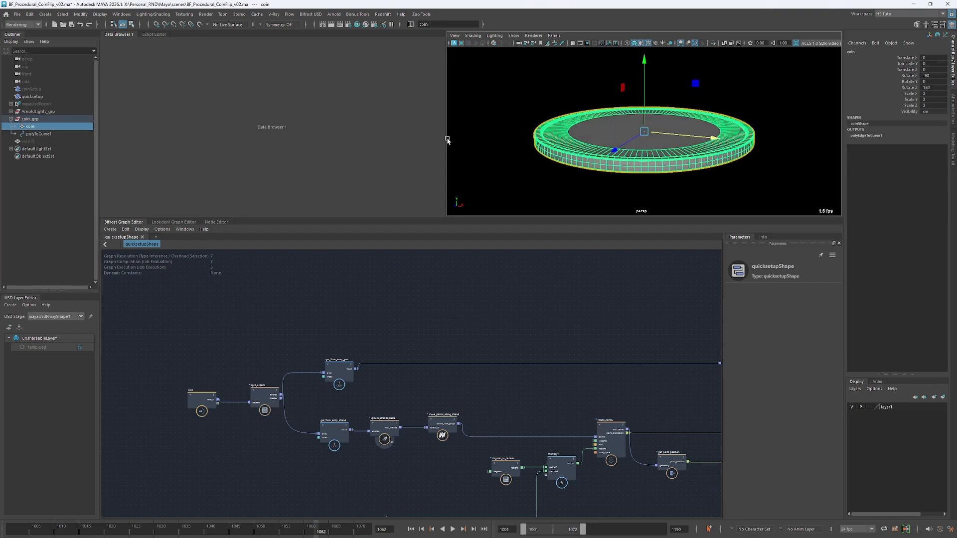
Isolate polyToCurve1 to examine the circular curve, and exit isolation
click(18, 135)
key(ctrl+1)
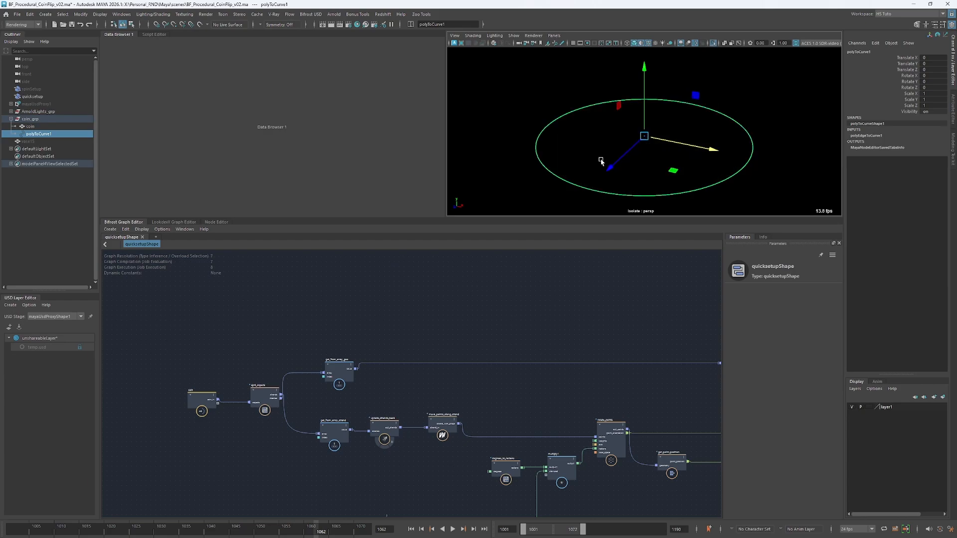
click(533, 181)
click(52, 133)
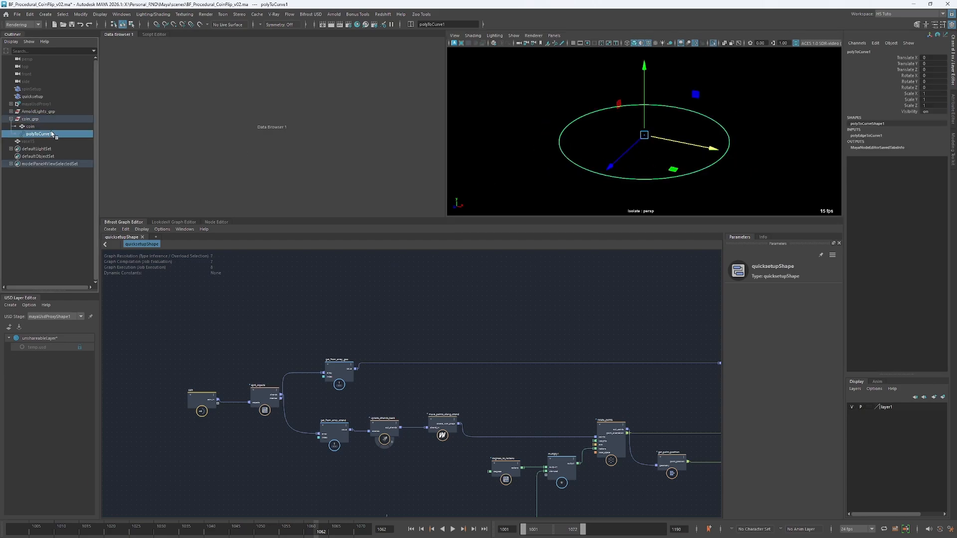
click(532, 141)
key(ctrl+1)
Hide polyToCurve1 and inspect the coin's lower rim from underneath
alt+drag(592, 148, 585, 160)
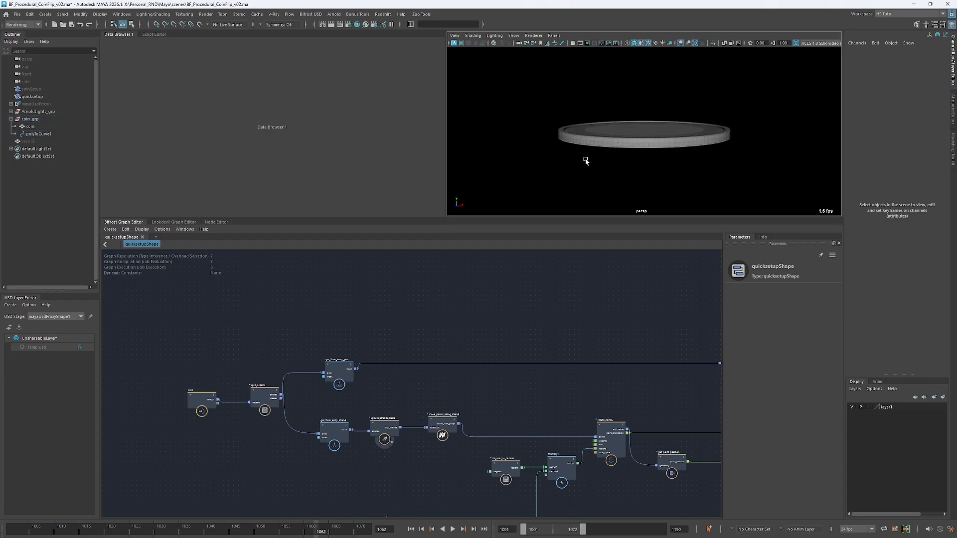
alt+right_drag(585, 160, 621, 145)
alt+drag(622, 145, 543, 133)
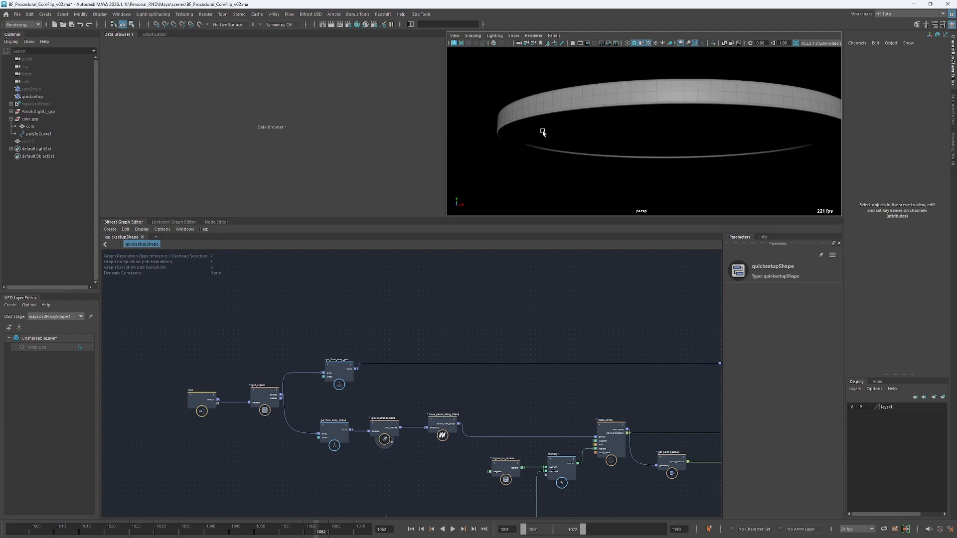
click(36, 133)
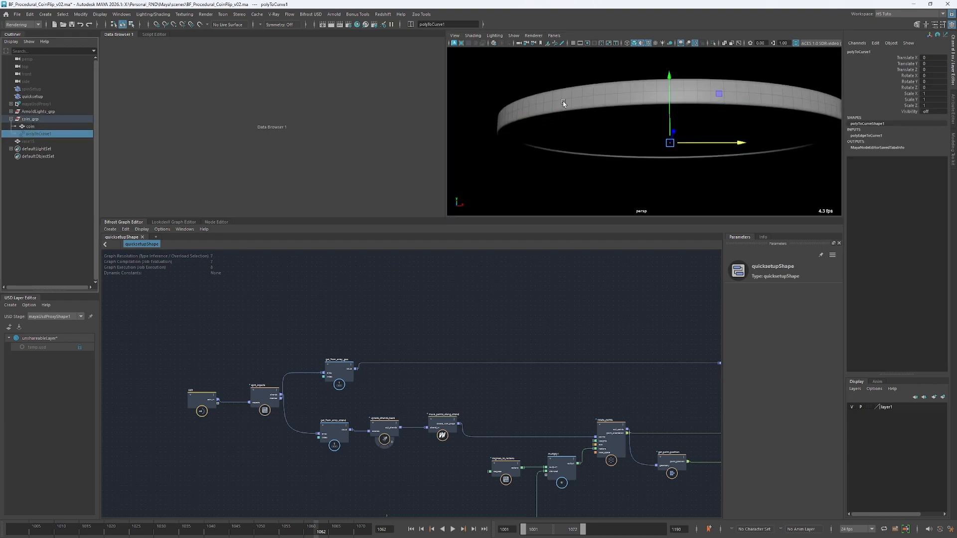
alt+middle_drag(597, 105, 606, 139)
alt+drag(607, 139, 604, 132)
alt+middle_drag(613, 114, 592, 127)
alt+right_drag(593, 127, 622, 98)
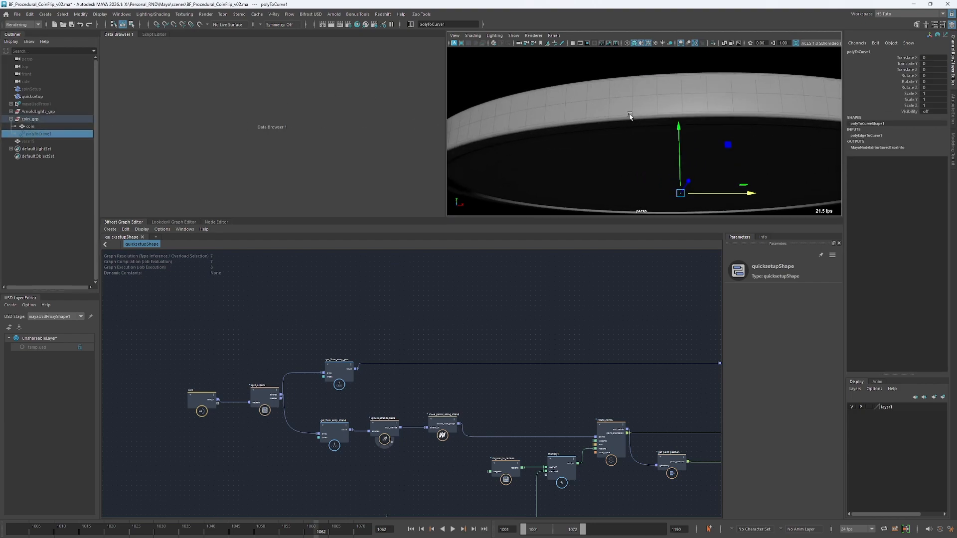
Switch to the front view and examine the coin's side profile and how its base sits relative to the origin
key(space)
drag(621, 102, 621, 124)
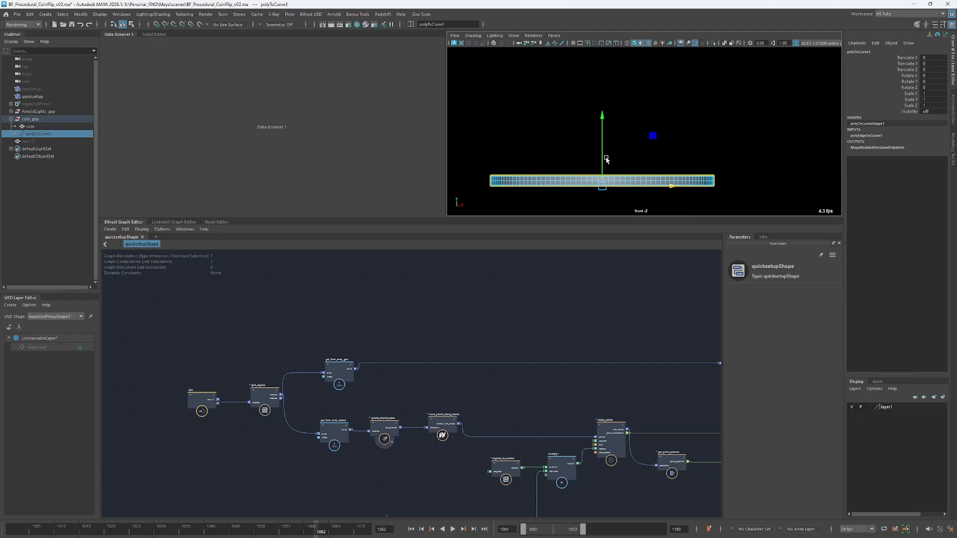
scroll(607, 159, up, 1)
alt+middle_drag(532, 143, 585, 59)
scroll(532, 106, up, 1)
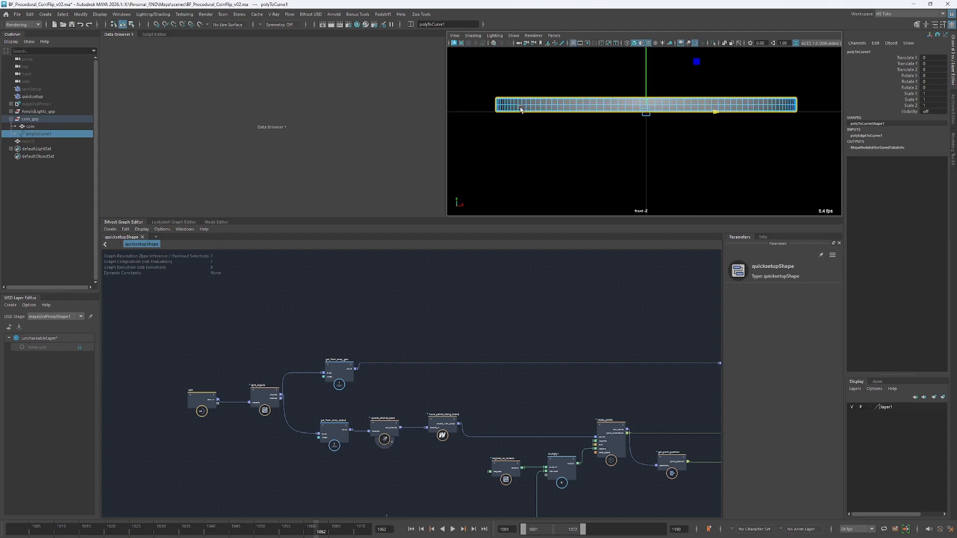
alt+middle_drag(473, 120, 543, 141)
scroll(563, 137, up, 4)
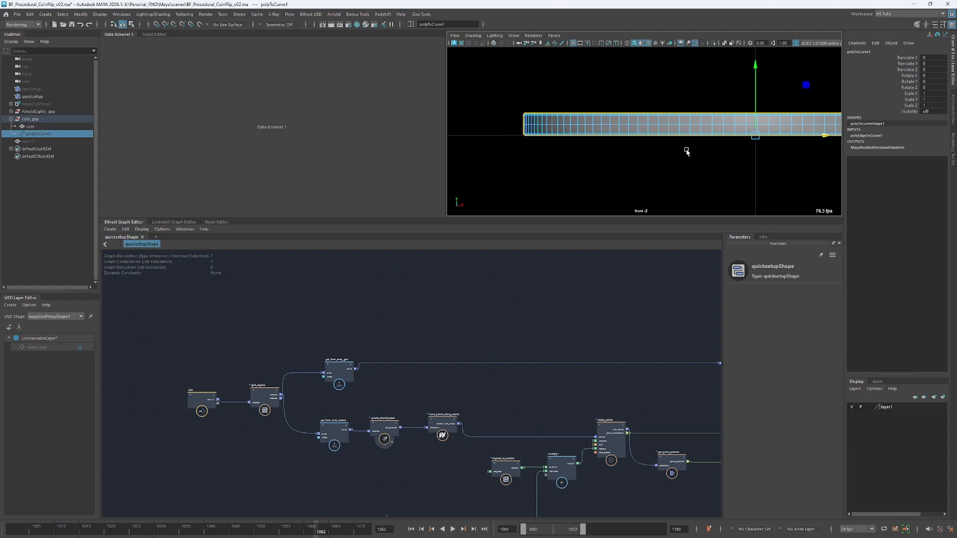
Alternate between the perspective and front views to examine the coin's side profile and where its base lies
key(space)
drag(686, 151, 682, 121)
alt+right_drag(688, 146, 484, 159)
alt+drag(572, 160, 571, 168)
key(space)
drag(581, 126, 608, 140)
key(space)
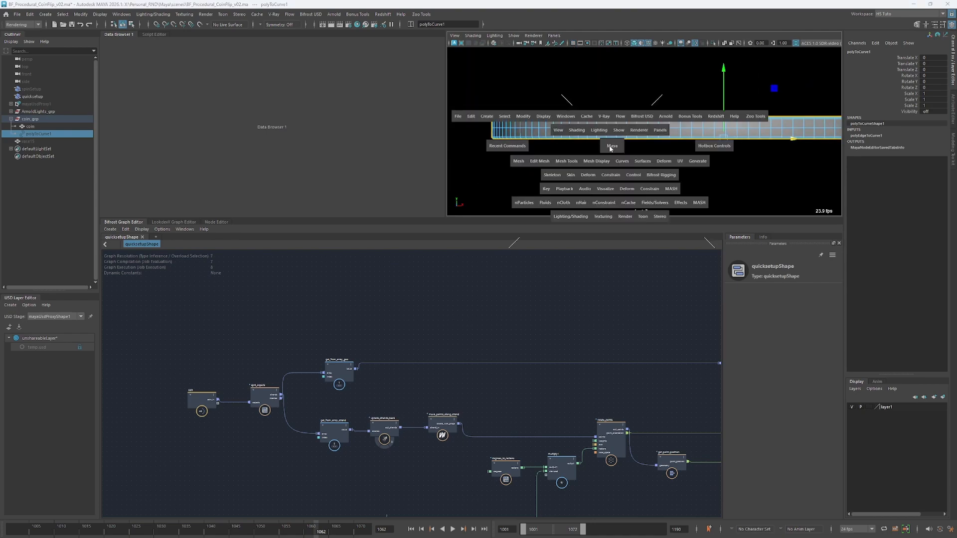
alt+right_drag(501, 141, 523, 141)
alt+middle_drag(512, 142, 549, 148)
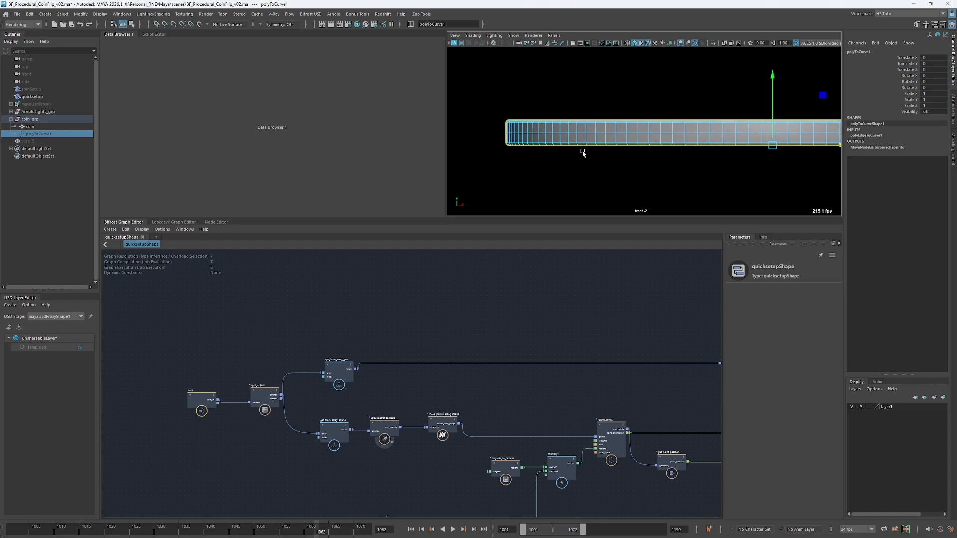
alt+right_drag(542, 152, 627, 151)
key(space)
mouse_move(618, 155)
mouse_down()
mouse_move(618, 129)
mouse_move(619, 142)
mouse_up()
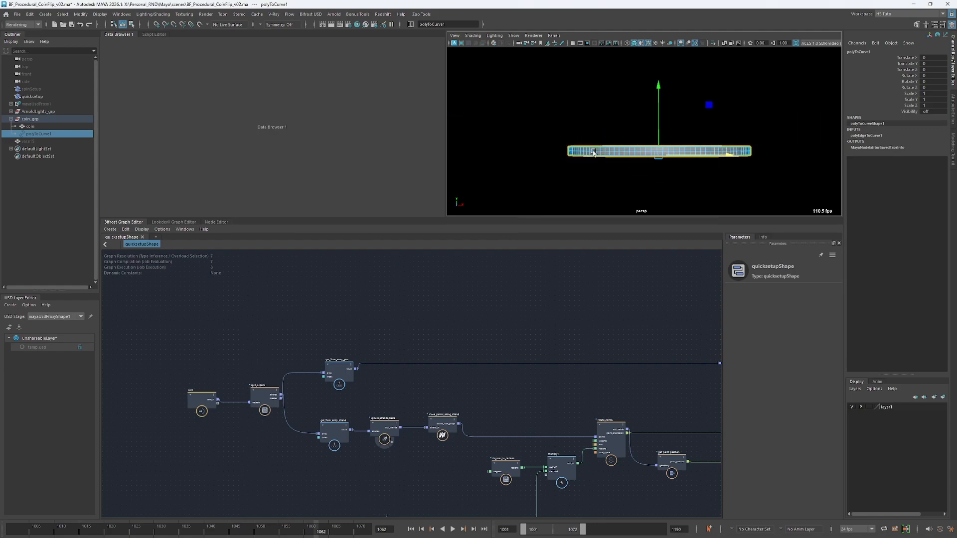
Select the edge loop around the coin's lower rim from underneath
alt+right_drag(578, 164, 618, 164)
alt+drag(618, 182, 616, 151)
alt+right_drag(573, 117, 656, 114)
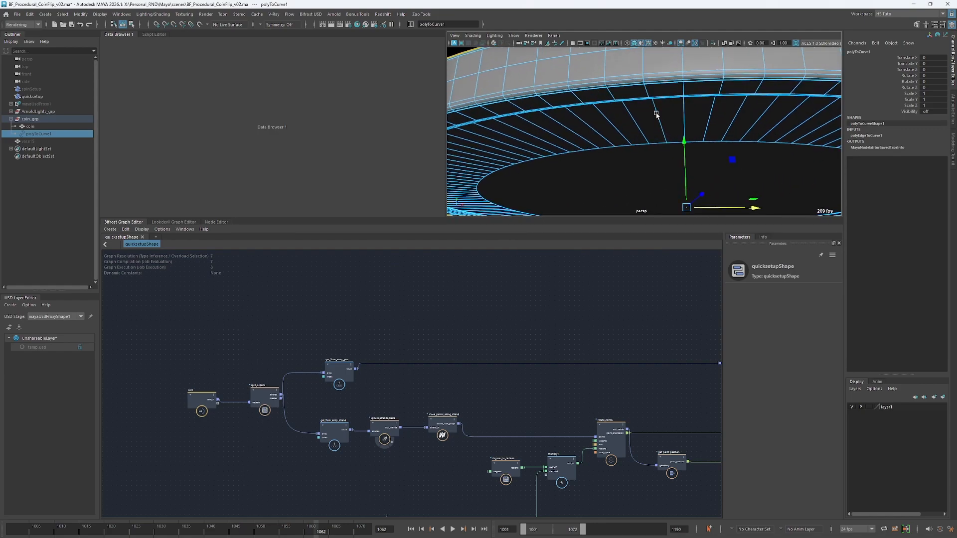
double_click(578, 85)
alt+right_drag(578, 84, 565, 96)
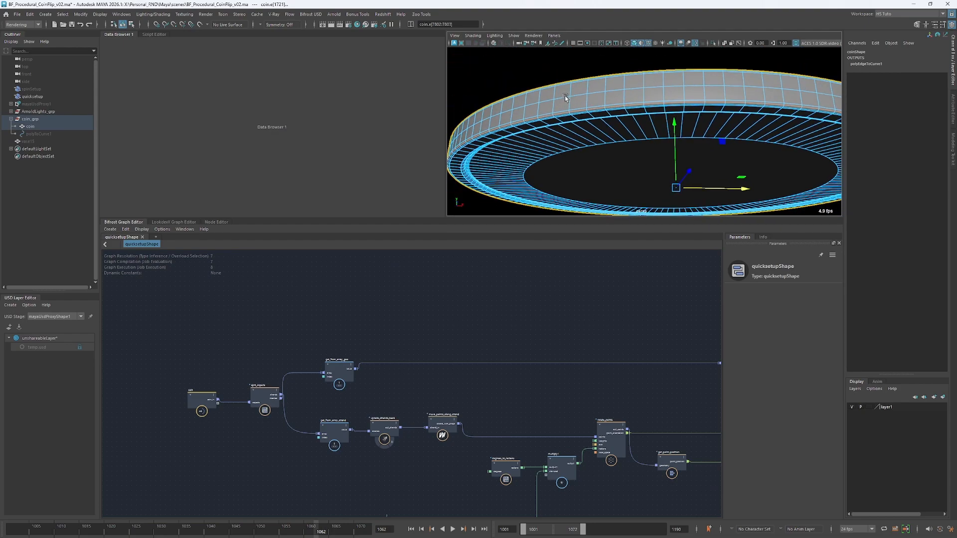
Show the coin in wireframe and convert the selected rim edges with Polygon Edges to Curve
key(4)
alt+drag(559, 104, 574, 147)
alt+right_drag(574, 147, 597, 141)
key(space)
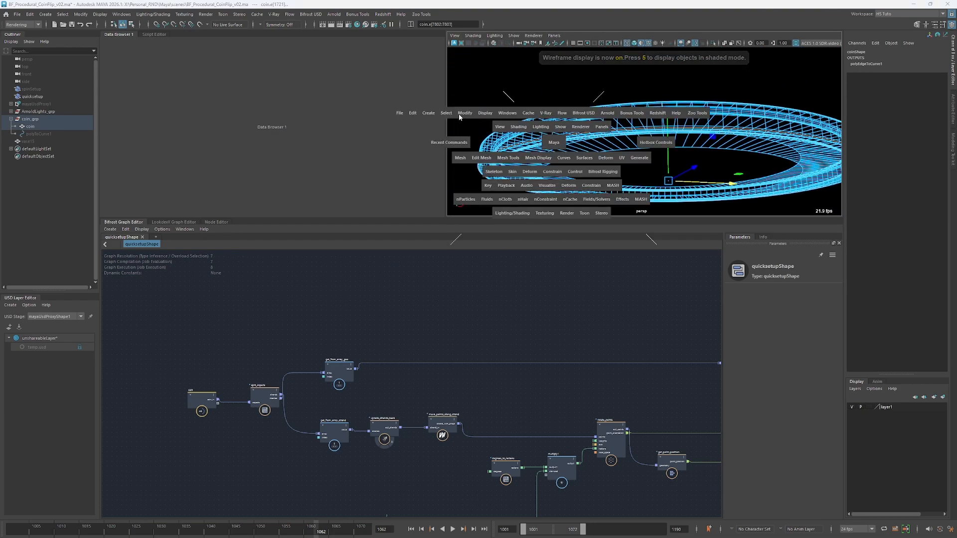
drag(465, 112, 477, 175)
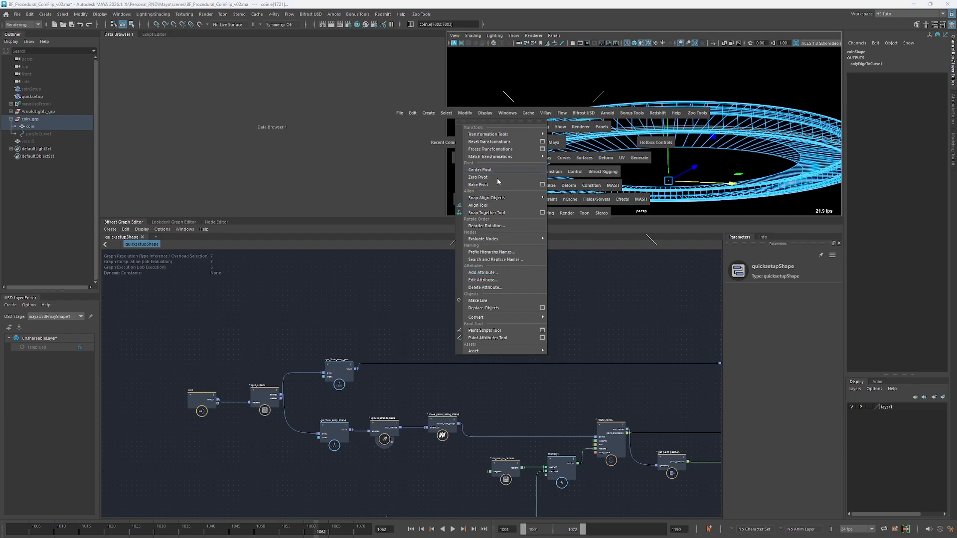
drag(502, 307, 531, 320)
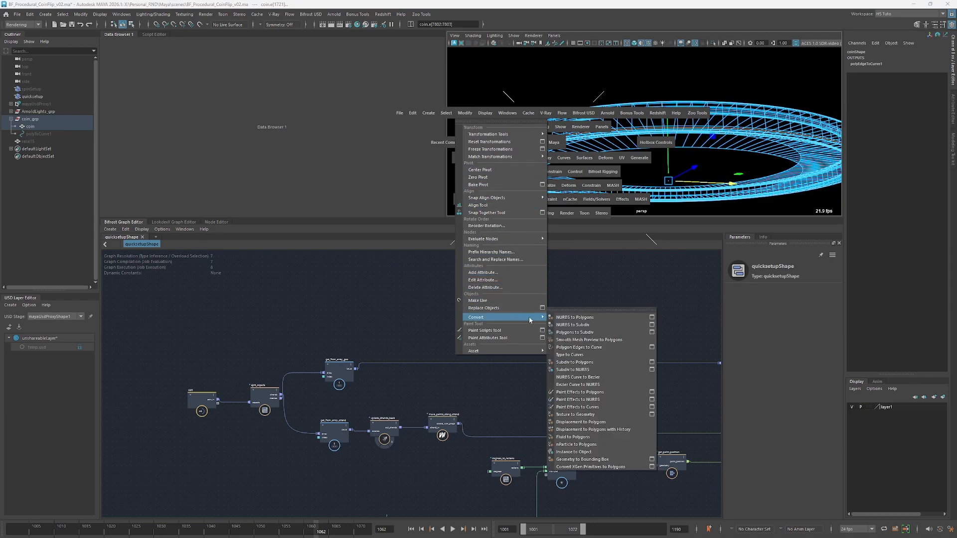
click(590, 349)
click(519, 88)
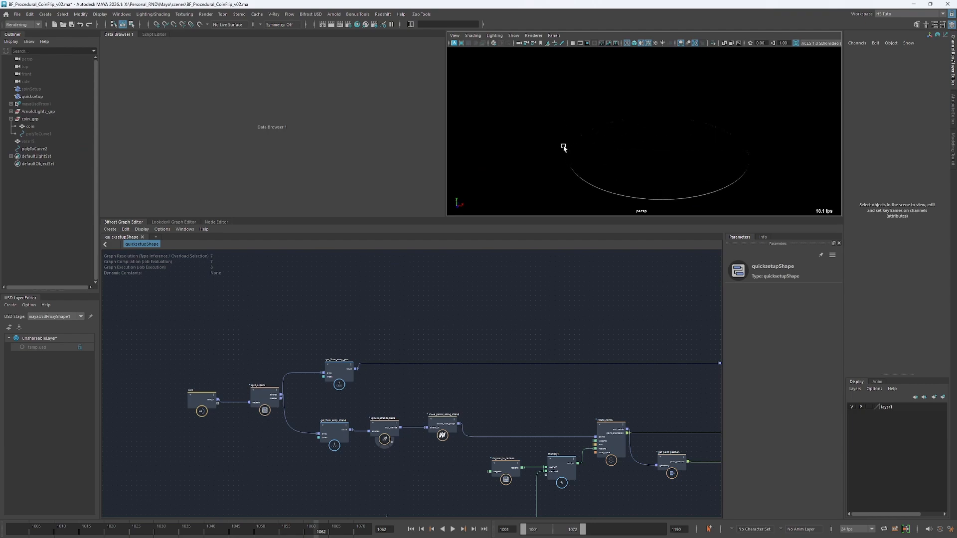
Check the new rim curve polyToCurve2 against the shaded coin, and delete it
click(34, 148)
mouse_move(613, 144)
alt+mouse_down()
mouse_move(633, 169)
mouse_move(637, 143)
mouse_move(606, 151)
alt+mouse_up()
key(5)
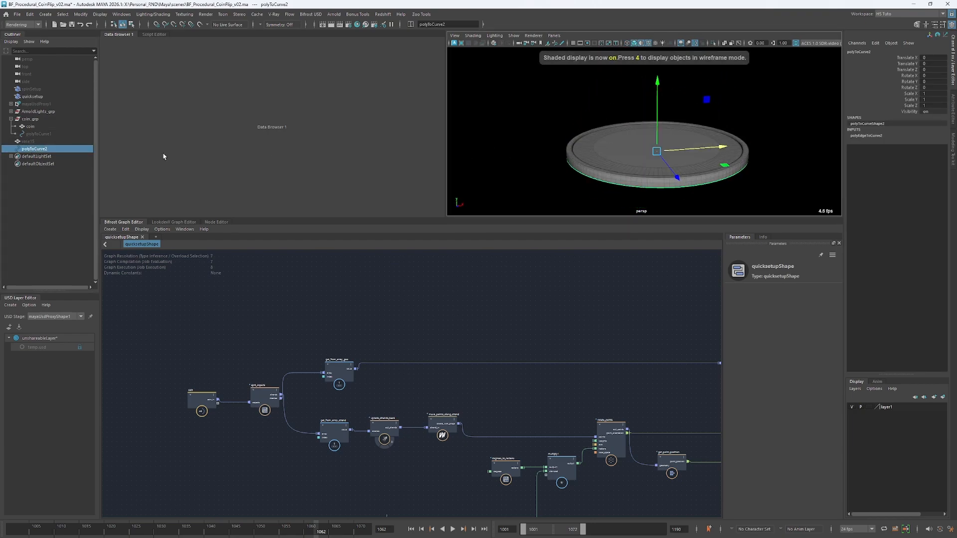
key(Delete)
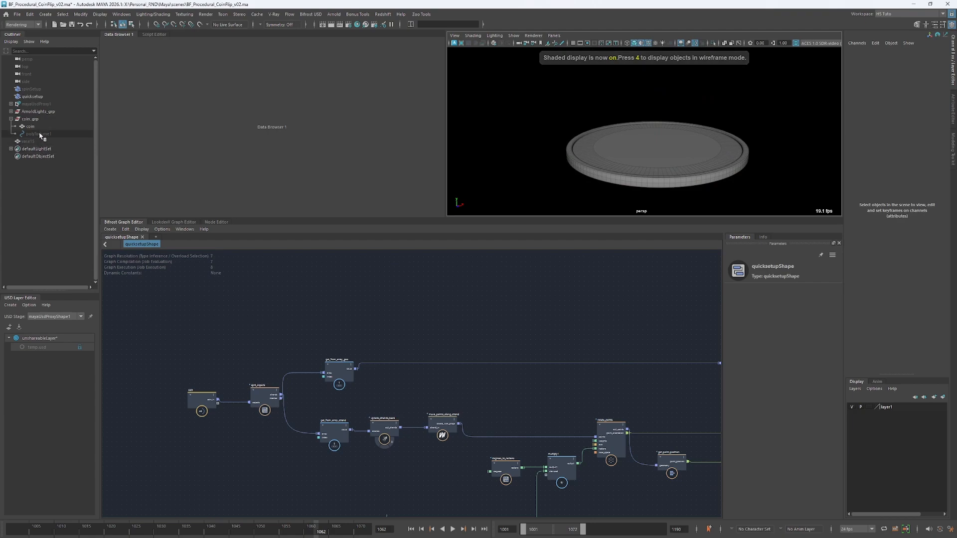
Unhide polyToCurve1, collapse coin_grp and check the whole coin group in the perspective view
click(40, 134)
click(44, 192)
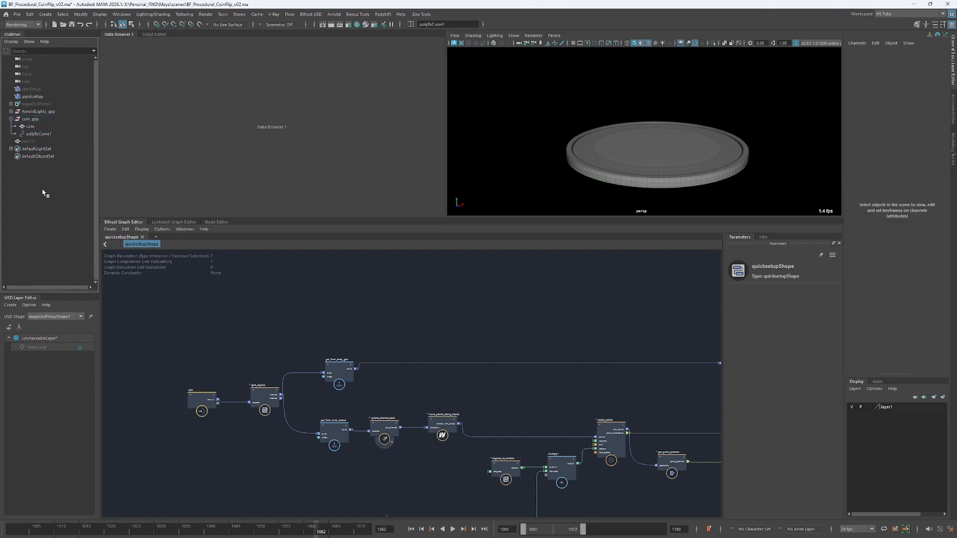
click(37, 120)
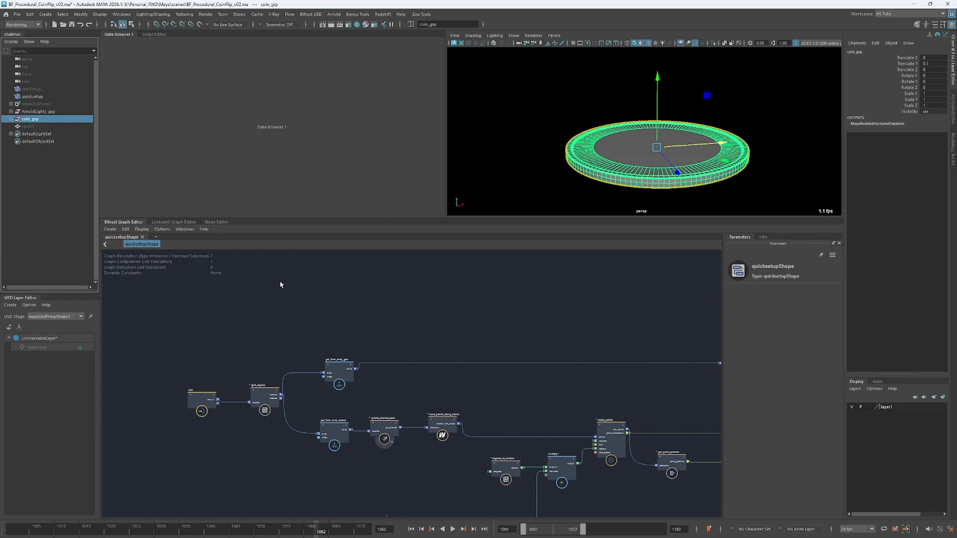
alt+right_drag(573, 155, 598, 149)
alt+middle_drag(599, 149, 609, 126)
click(52, 169)
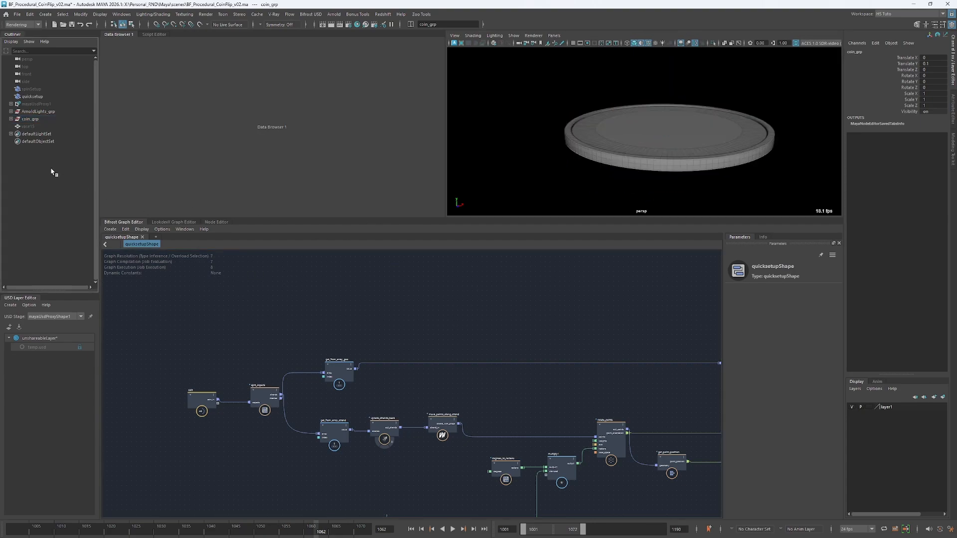
Bring the coin mesh from coin_grp into an empty area of the Bifrost graph as an input node
alt+middle_drag(220, 318, 250, 352)
scroll(239, 299, up, 1)
alt+right_drag(270, 317, 297, 306)
alt+middle_drag(267, 299, 255, 319)
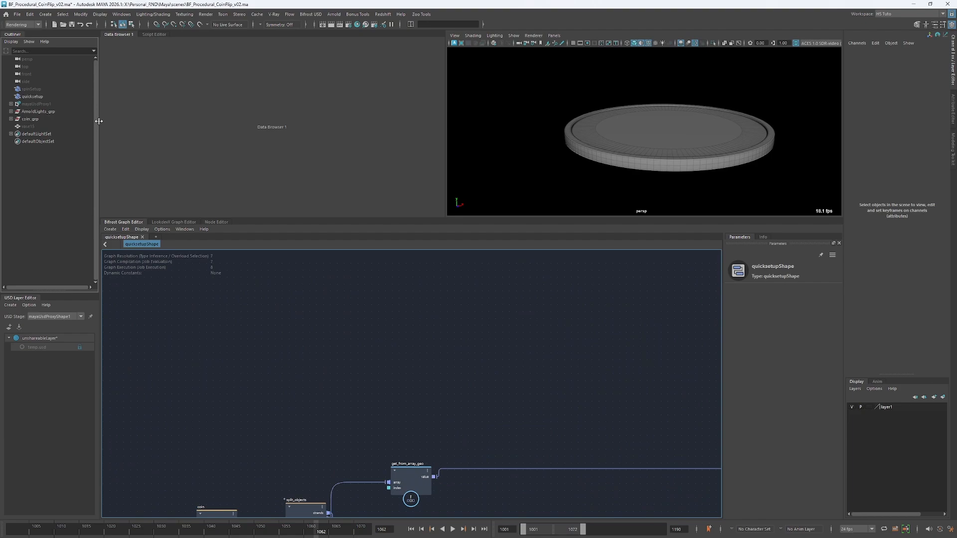
click(10, 120)
click(24, 119)
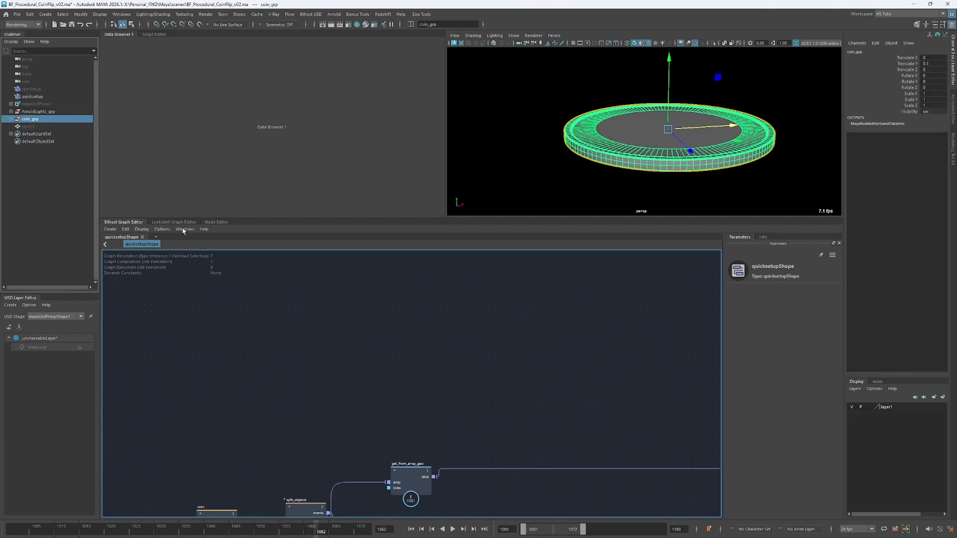
click(11, 118)
click(30, 126)
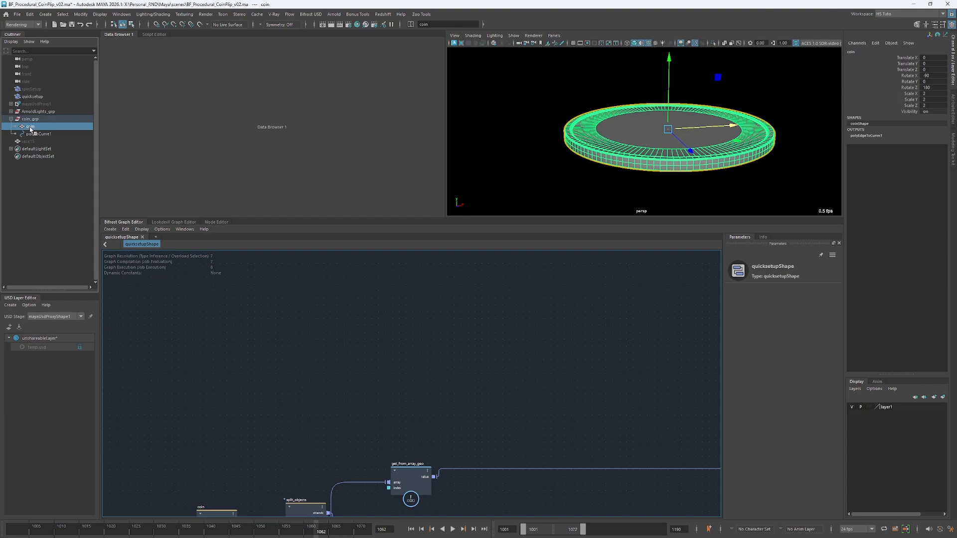
drag(30, 129, 233, 304)
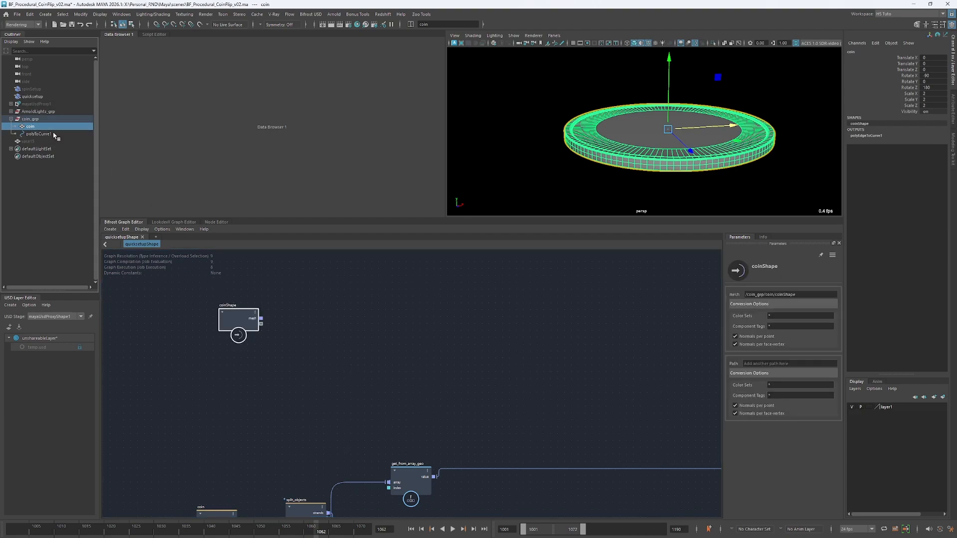
Bring polyToCurve1 into the Bifrost graph as an input node below coinShape
click(38, 135)
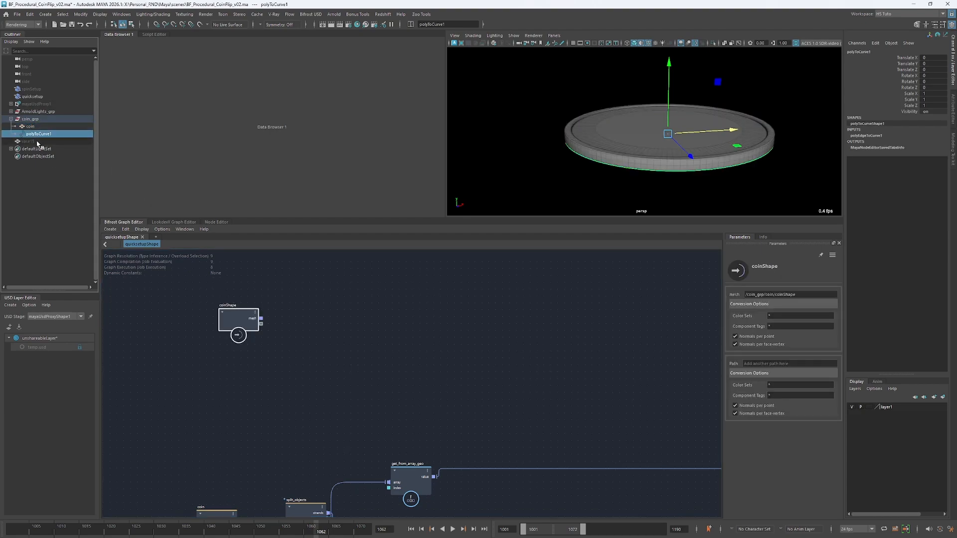
drag(38, 134, 239, 368)
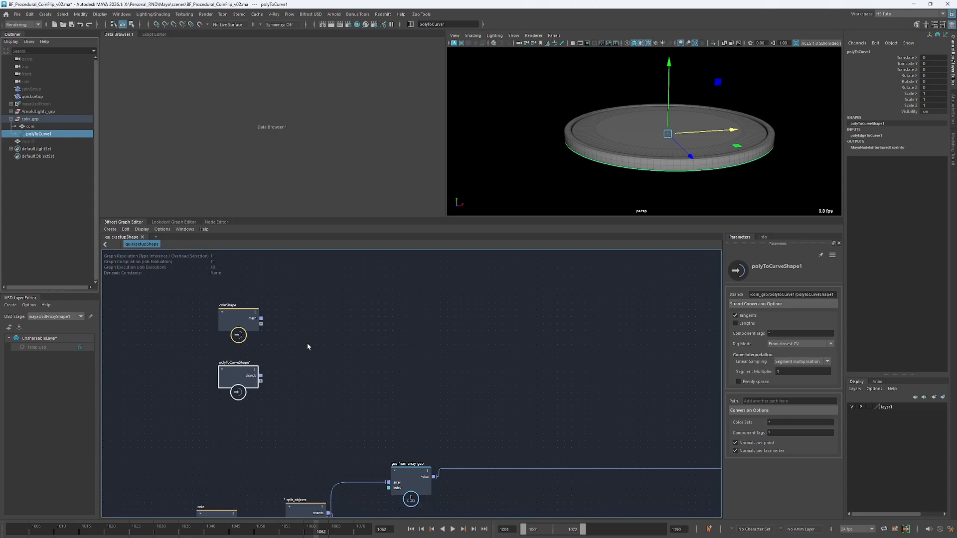
click(330, 347)
Hide coin_grp and add a terminal node to the Bifrost graph
click(37, 119)
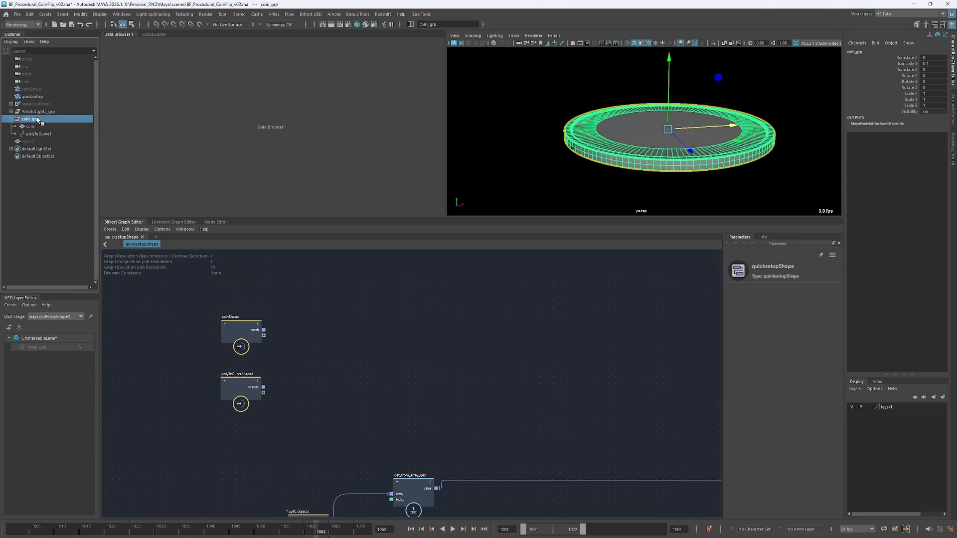
key(ctrl+h)
key(Tab)
text(terminal)
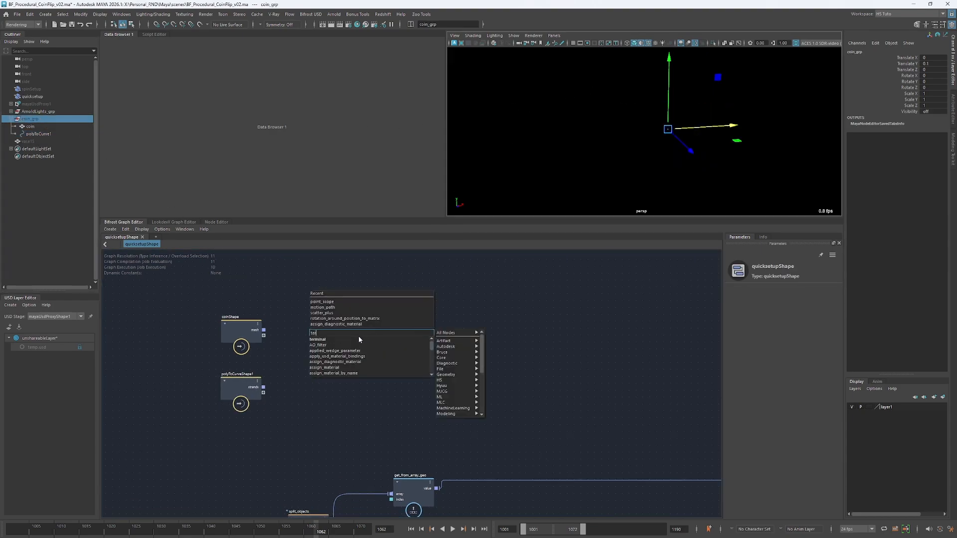
key(Return)
Connect coinShape's mesh output to the terminal, and replace that connection with polyToCurveShape1's strands output
drag(264, 330, 363, 323)
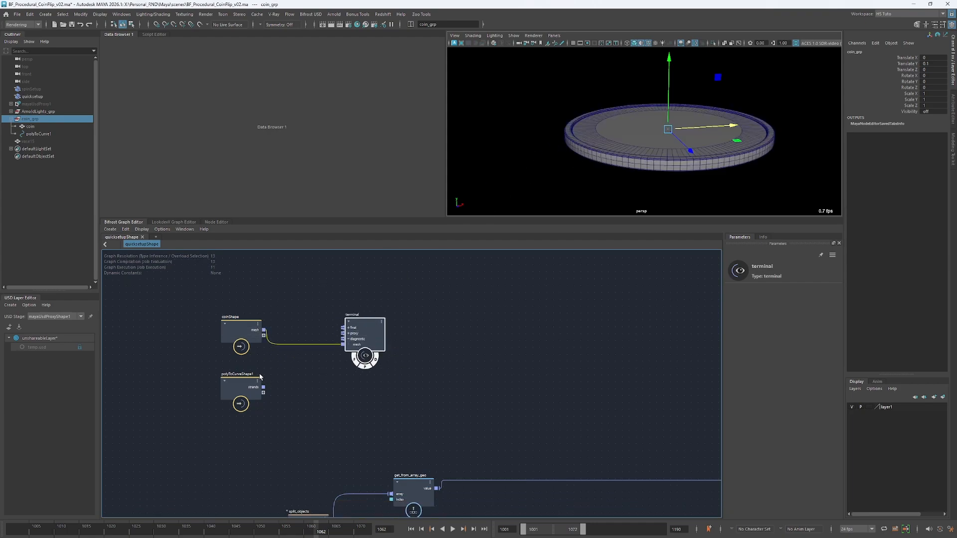
drag(263, 387, 343, 344)
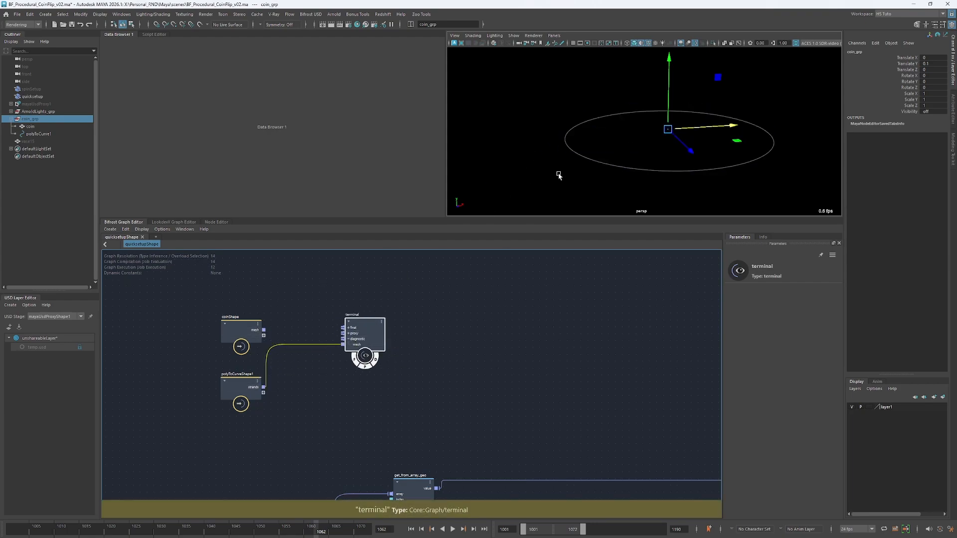
Widen the node parameter area and compare the conversion options of polyToCurveShape1 and coinShape
click(248, 384)
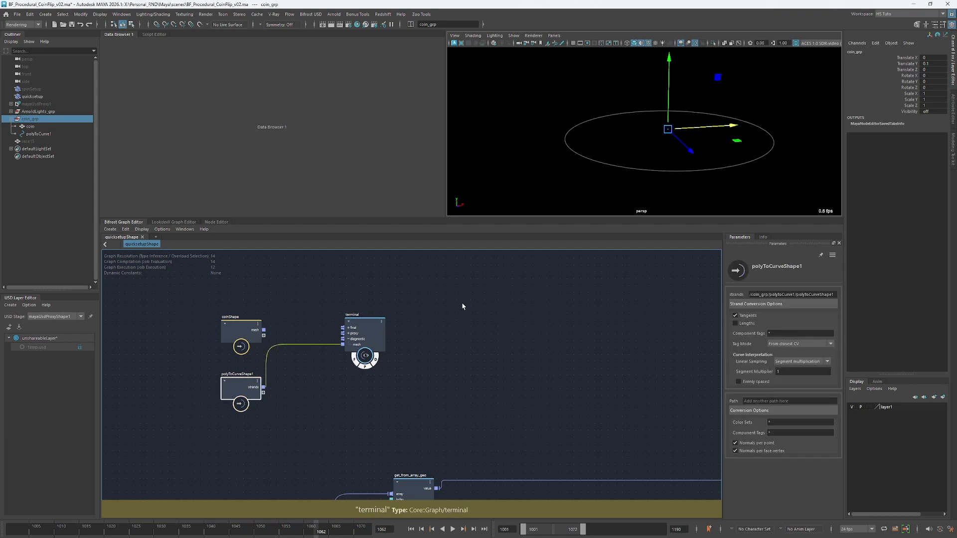
drag(721, 271, 663, 271)
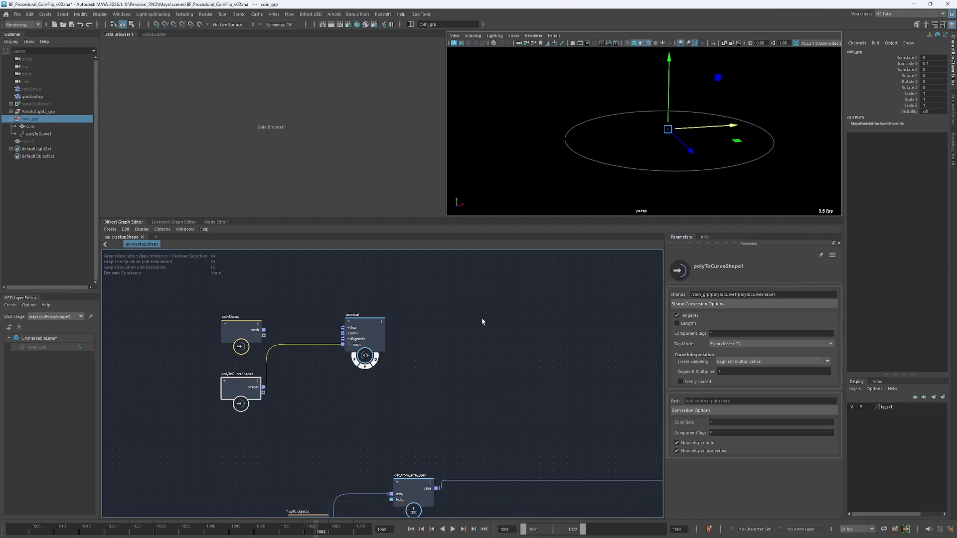
click(272, 325)
click(234, 330)
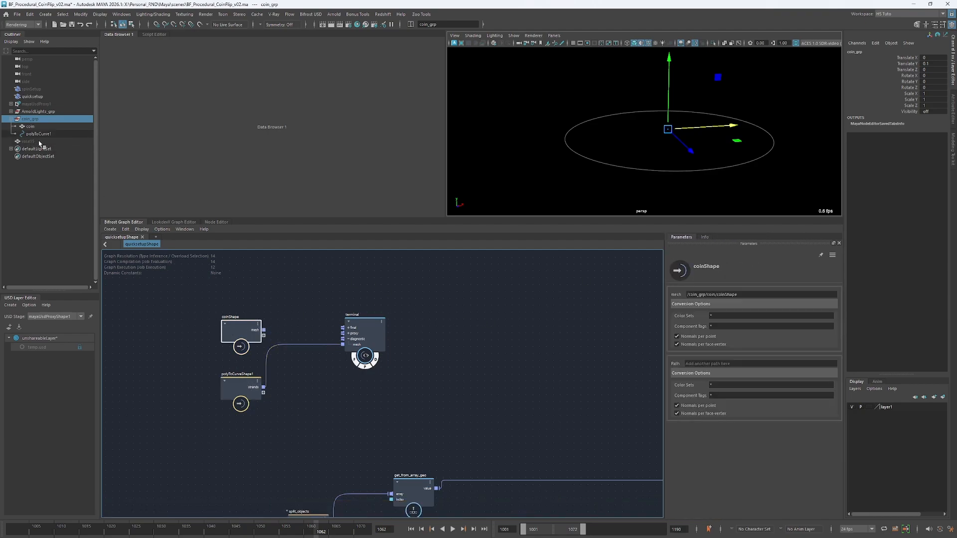
Compare the coin and polyToCurve1 scene objects with the parameters of their matching input nodes
click(51, 207)
click(38, 134)
click(36, 128)
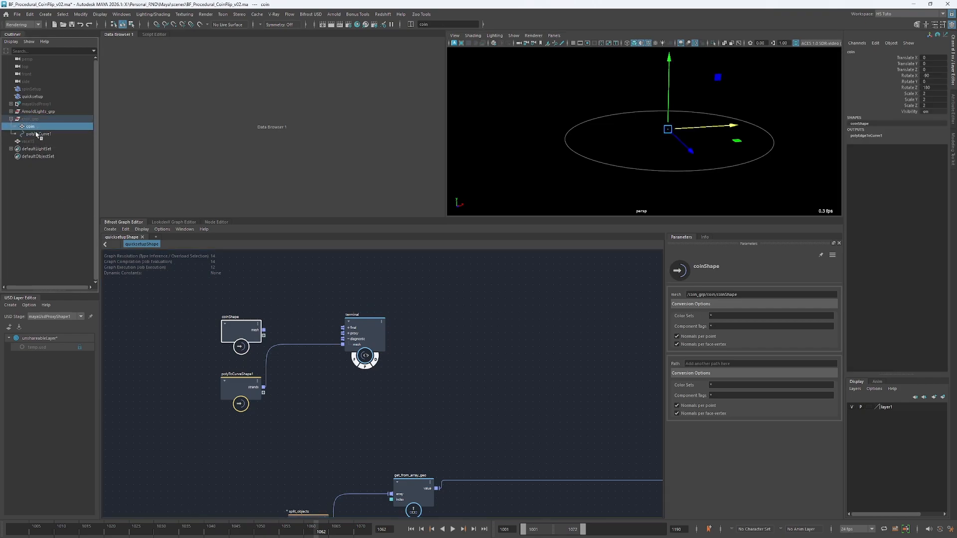
click(488, 156)
click(257, 388)
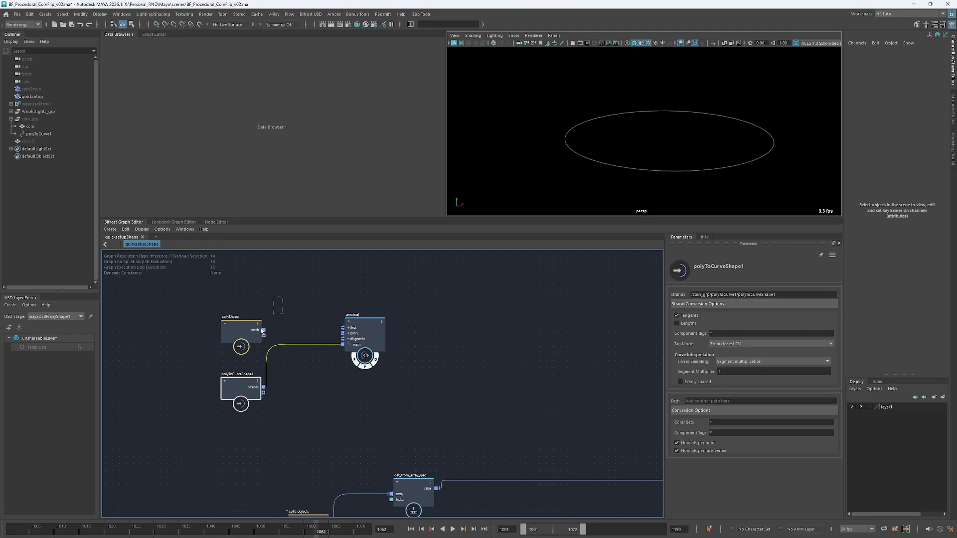
click(247, 339)
drag(247, 339, 243, 342)
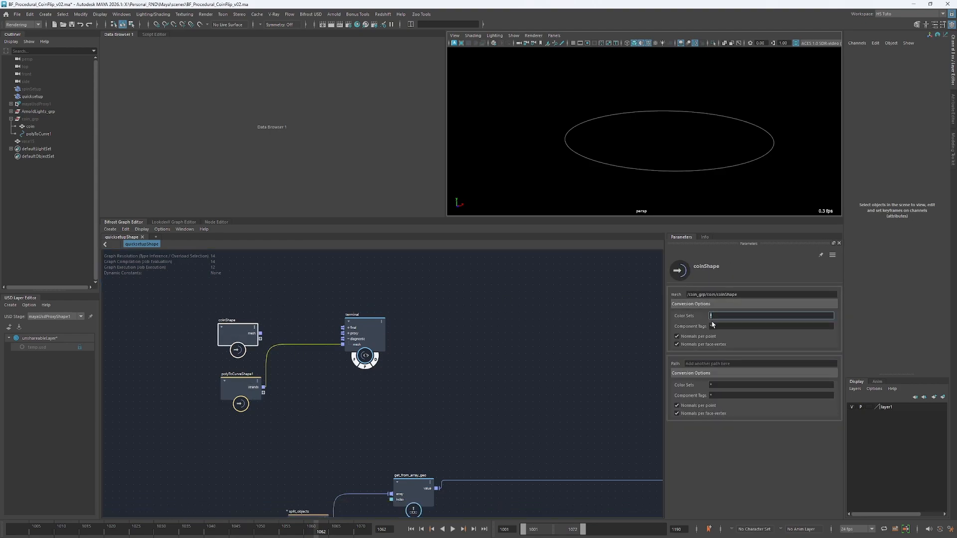
Examine the Color Sets and Component Tags filters in coinShape's conversion options
click(706, 326)
click(723, 317)
key(space)
mouse_move(510, 172)
mouse_down()
mouse_move(537, 297)
mouse_move(427, 296)
mouse_up()
drag(717, 315, 697, 317)
key(ctrl+a)
key(BackSpace)
drag(719, 328, 701, 327)
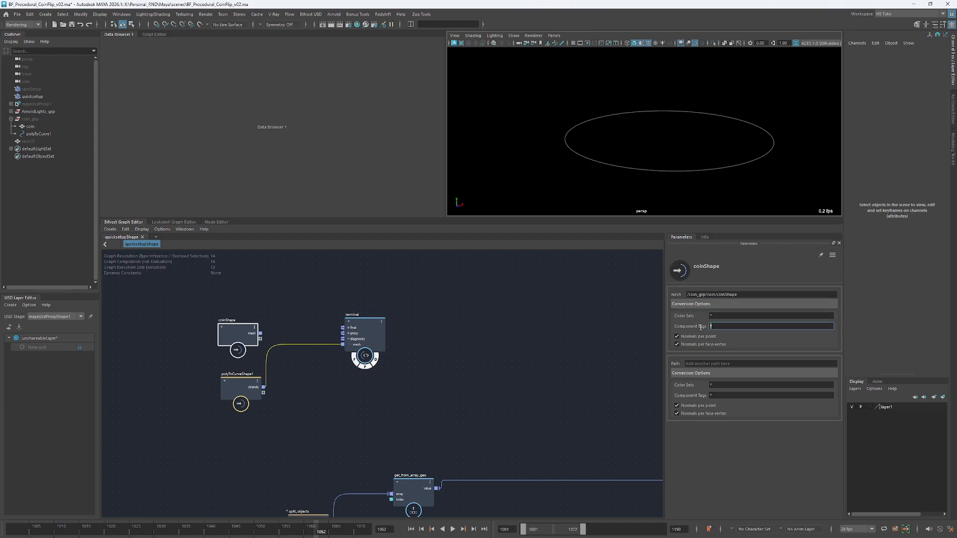
Inspect the coin shape's Component Tags attributes, polyToCurve1's curve attributes and coinShape's normals options
click(47, 129)
key(ctrl+a)
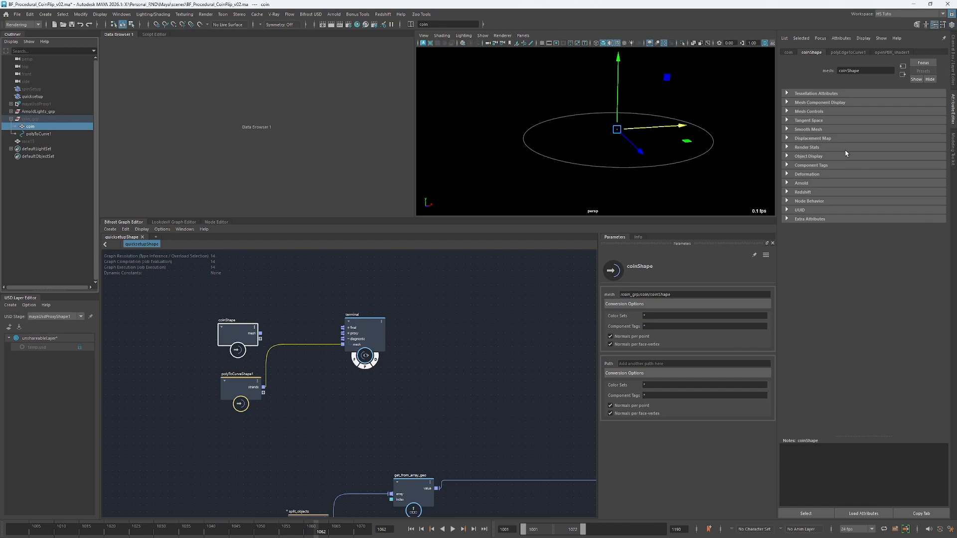
click(811, 165)
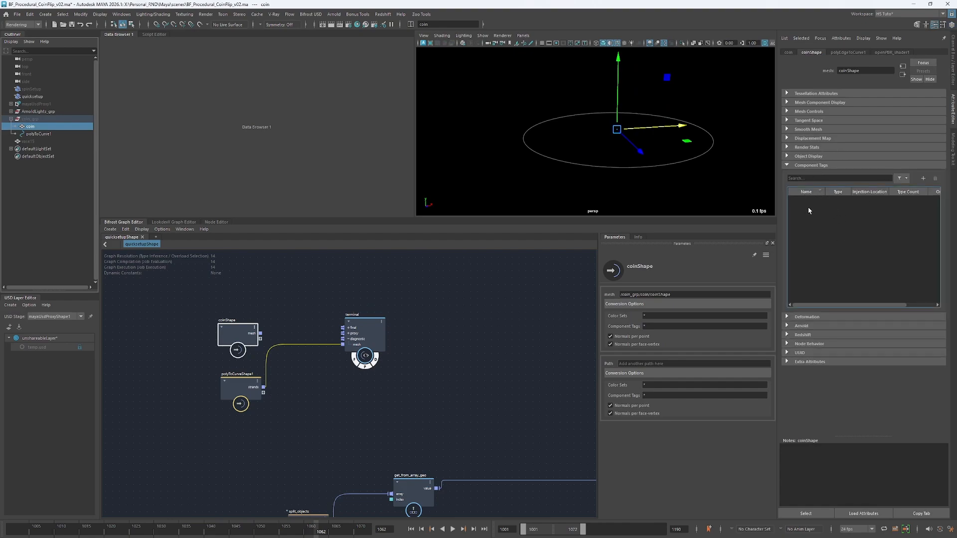
click(38, 133)
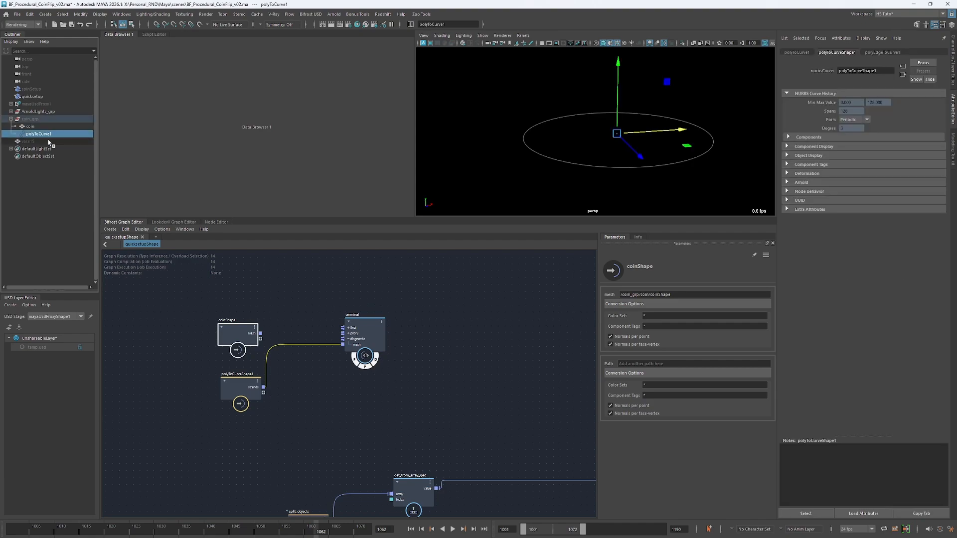
click(234, 339)
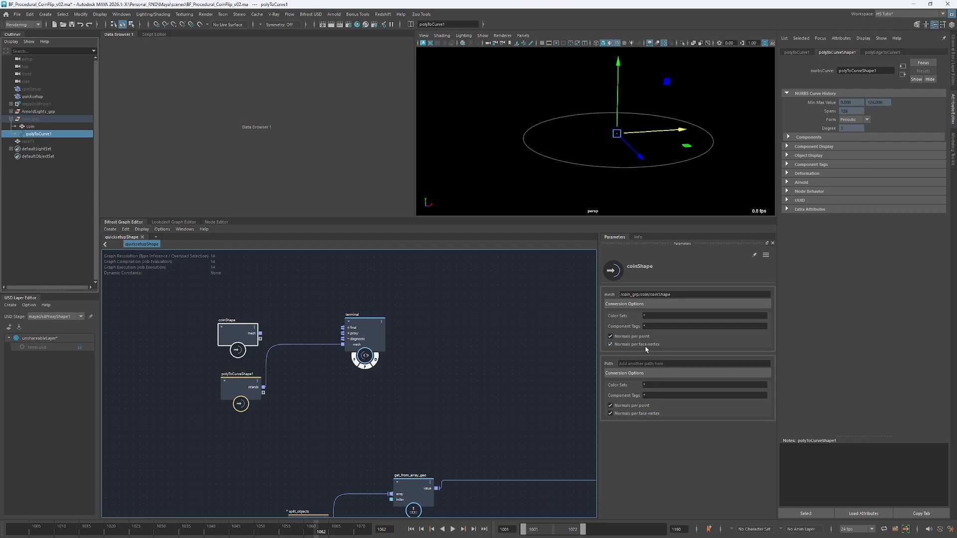
Examine the strands path, tangent and component tag options of the polyToCurveShape1 input node with the Channel Box shown
click(278, 316)
click(241, 383)
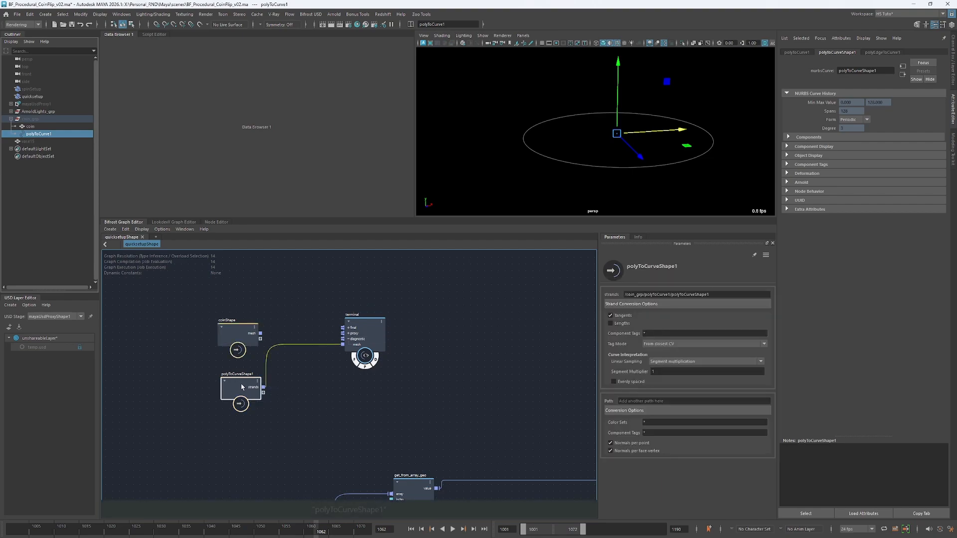
click(953, 86)
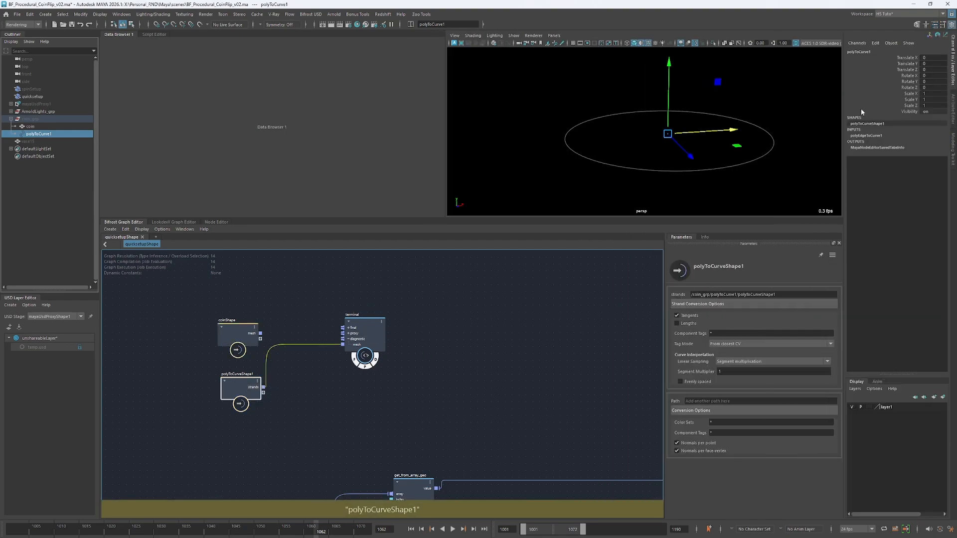
drag(597, 145, 577, 179)
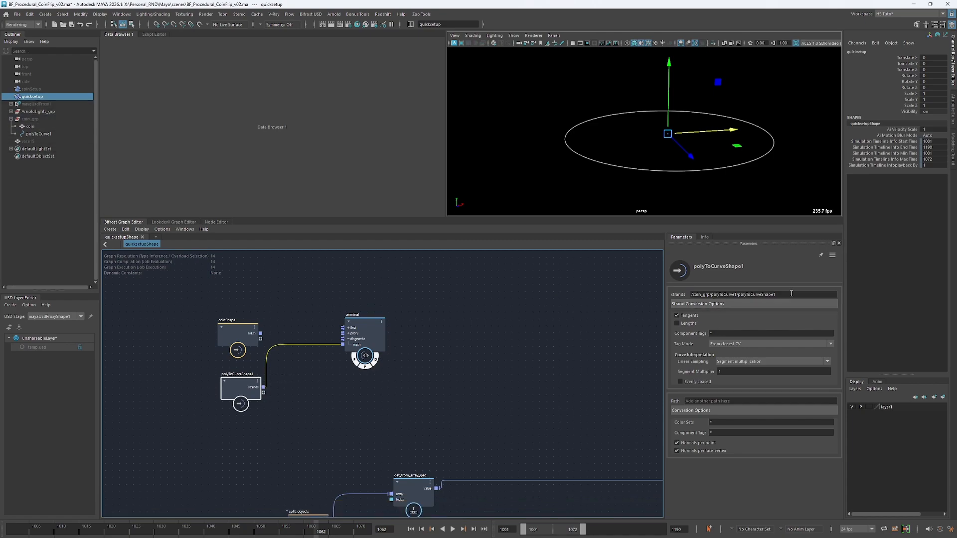
drag(790, 295, 684, 296)
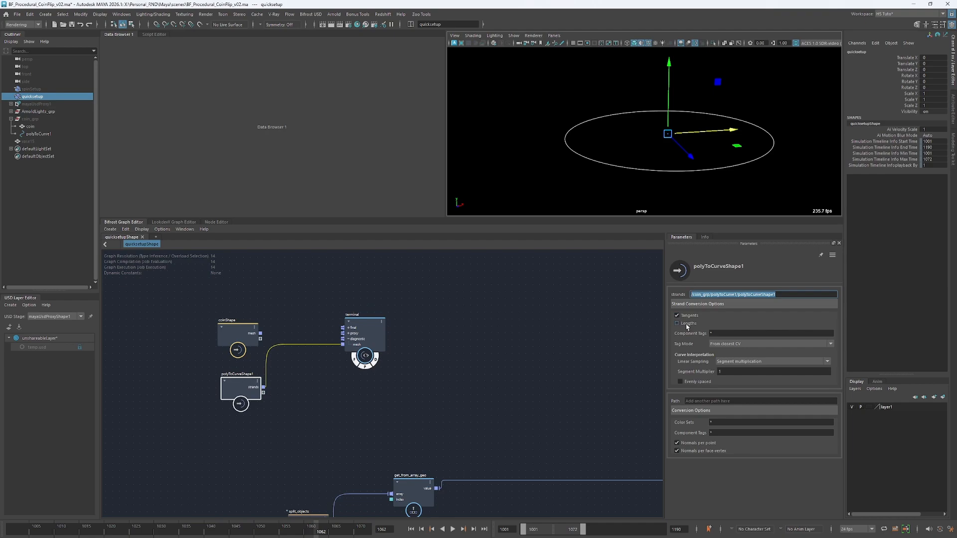
click(683, 333)
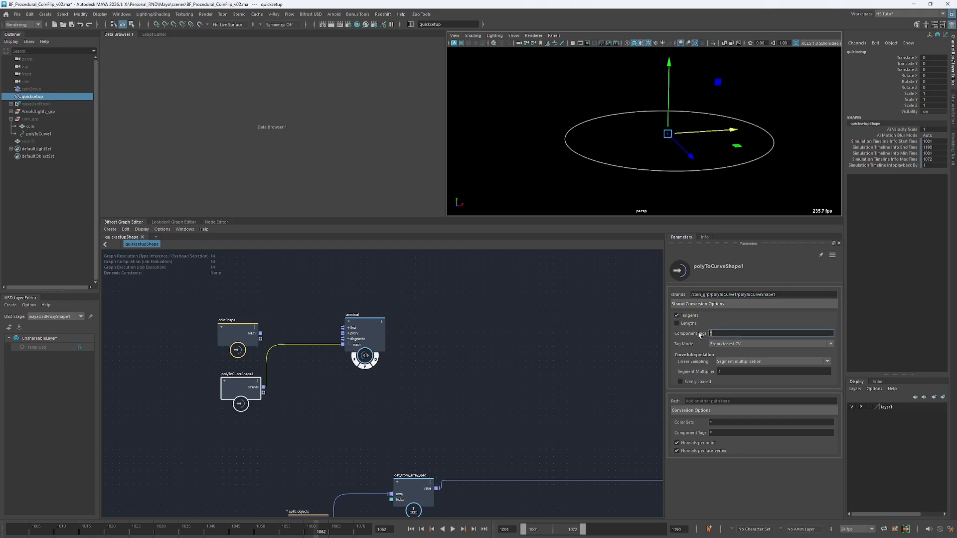
Examine the Tag Mode and Linear Sampling choices in polyToCurveShape1's strand conversion options, keeping Segment multiplication as the sampling
click(734, 344)
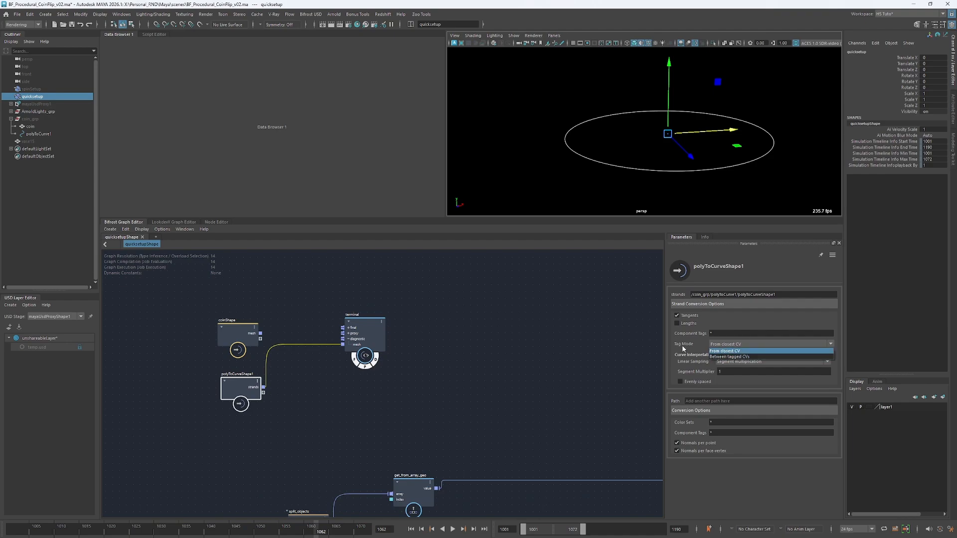
click(691, 348)
click(717, 346)
click(704, 349)
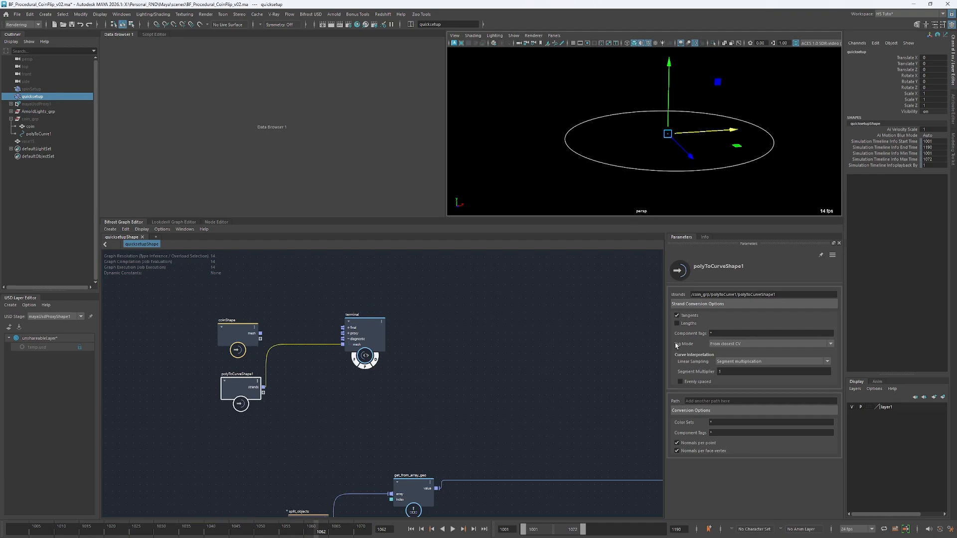
click(733, 363)
click(698, 365)
click(739, 362)
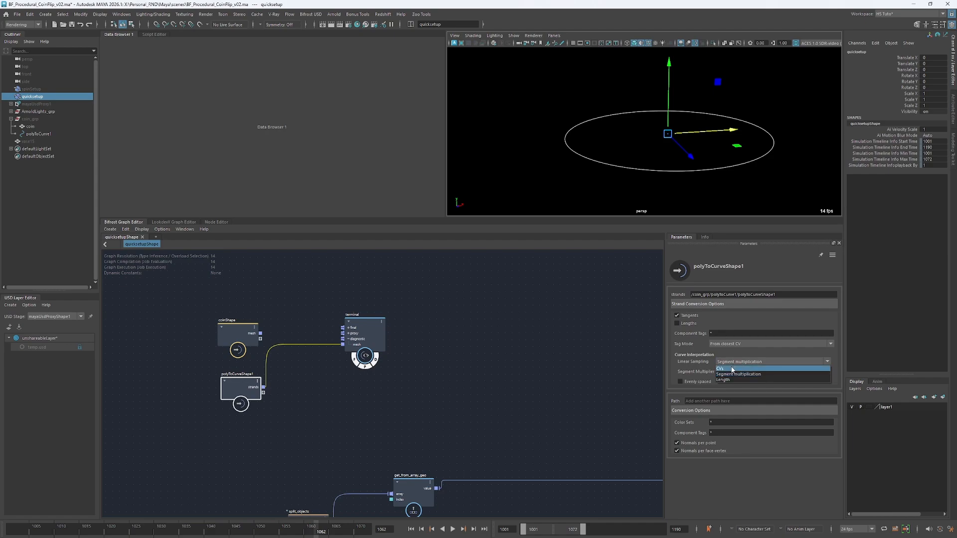
click(731, 374)
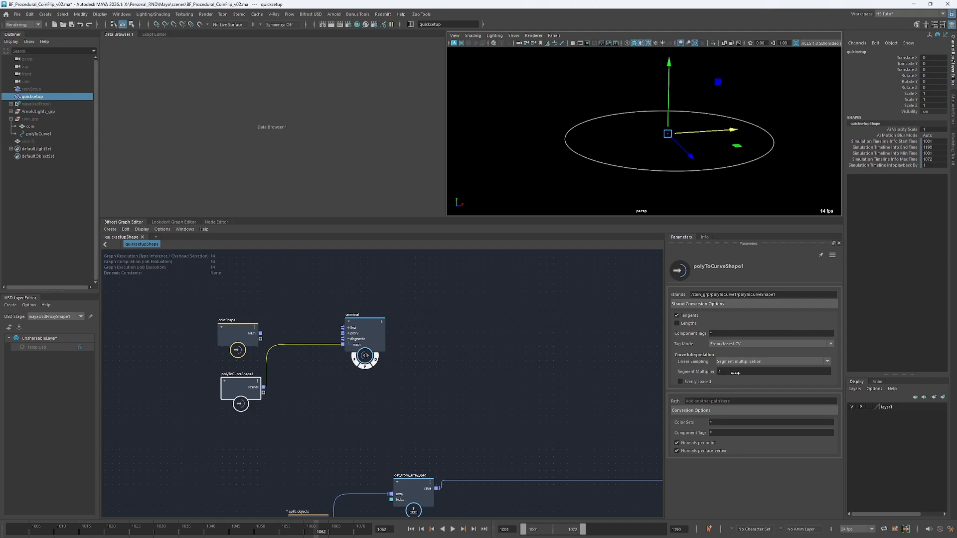
click(314, 387)
key(Tab)
text(resa)
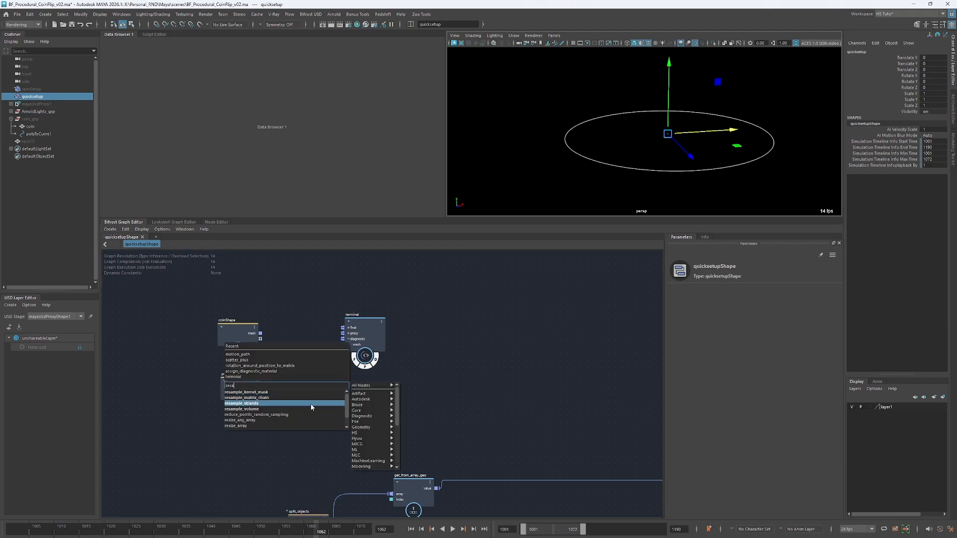
click(292, 404)
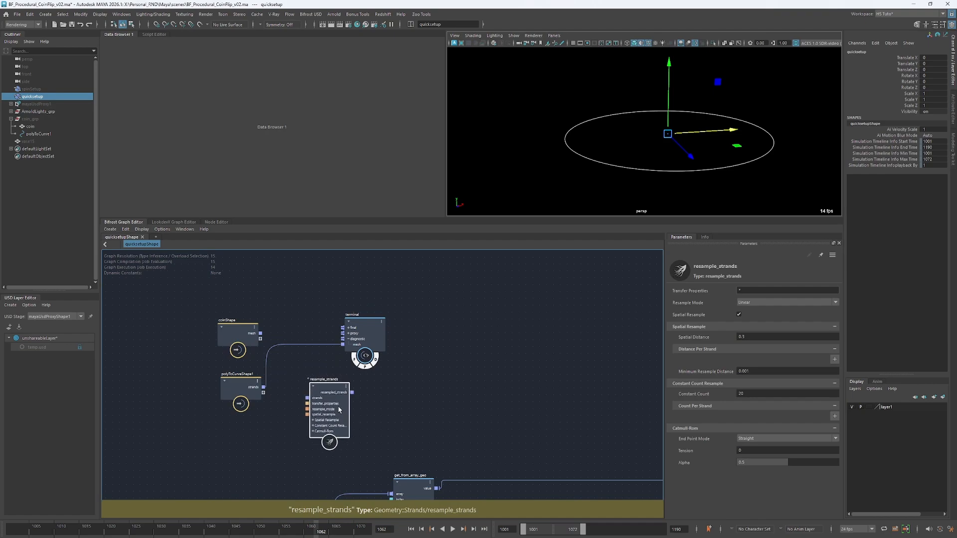
drag(323, 402, 334, 402)
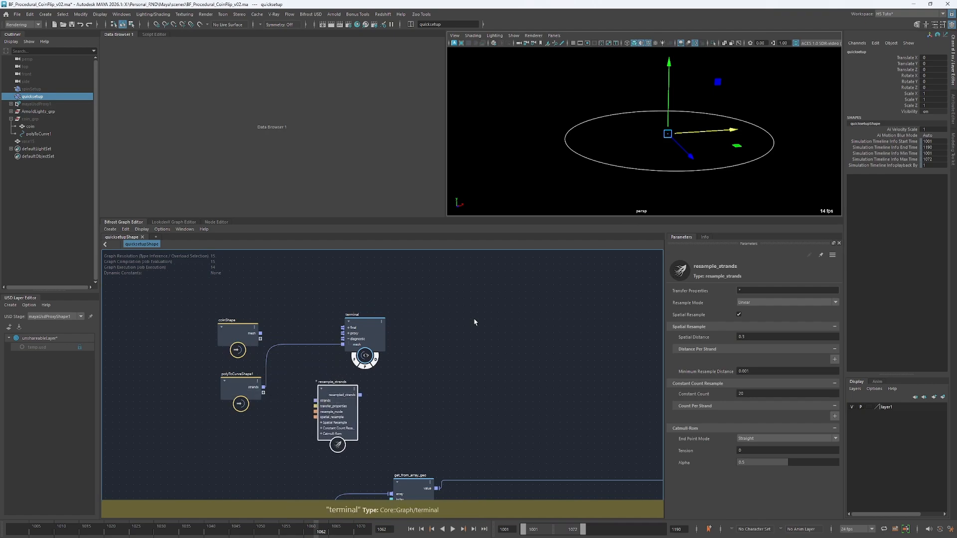
drag(399, 407, 286, 419)
key(Delete)
Add a point_scope node and connect polyToCurveShape1's strands output to its point_geo input
key(Tab)
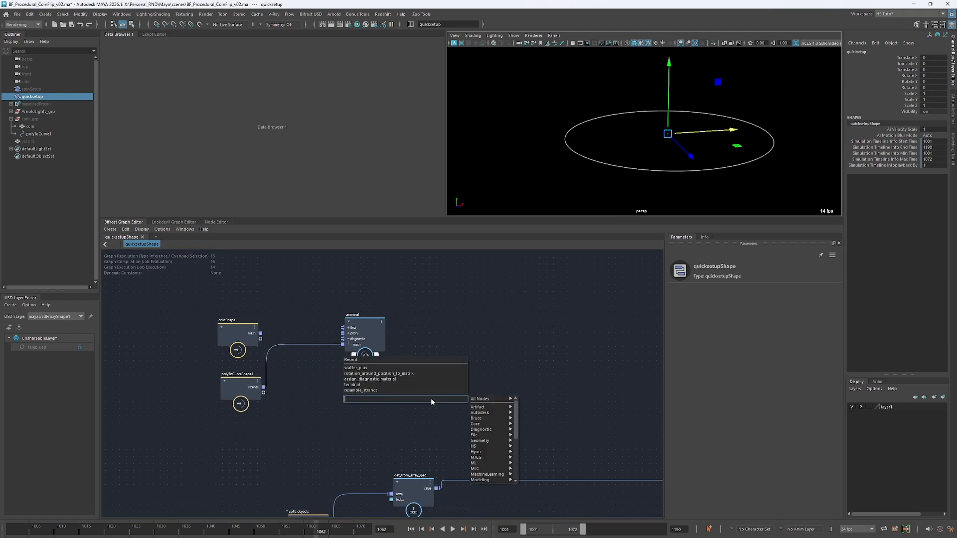
text(pscop)
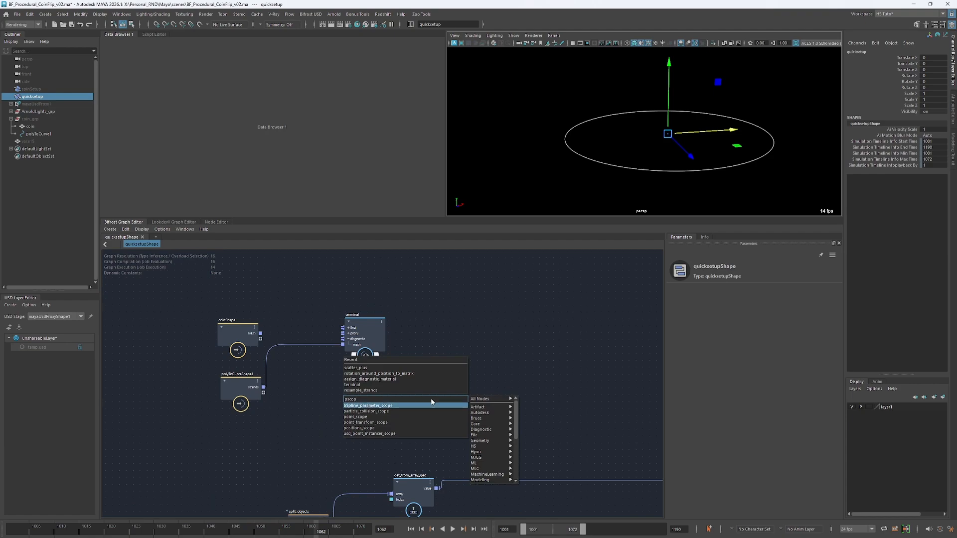
key(Return)
drag(263, 387, 420, 423)
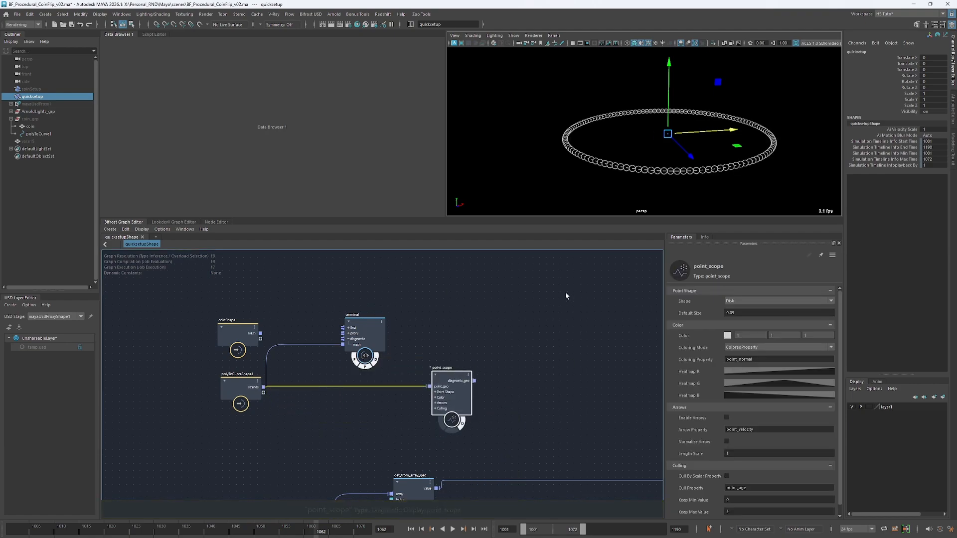
Set the point_scope's coloring mode to Color and reduce its default point size
click(587, 267)
click(451, 394)
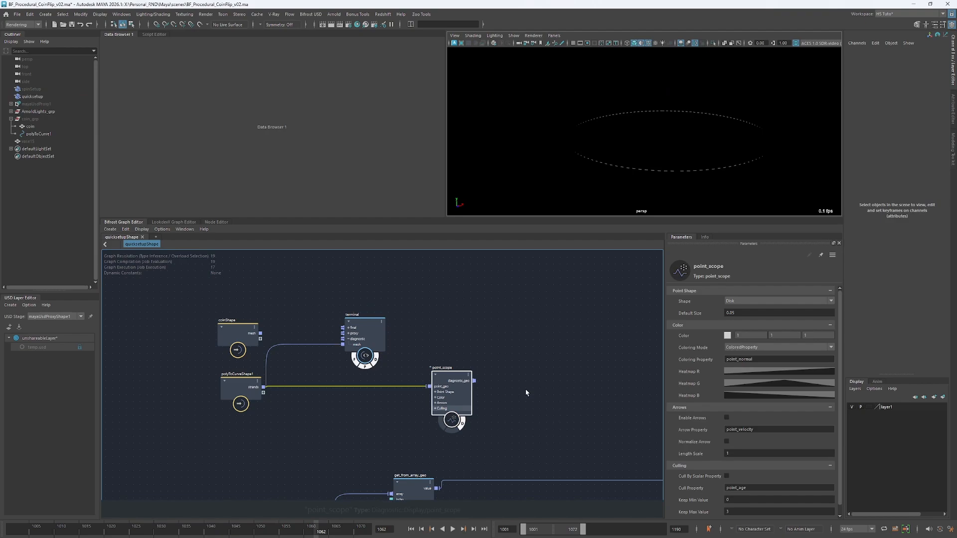
double_click(759, 359)
click(740, 352)
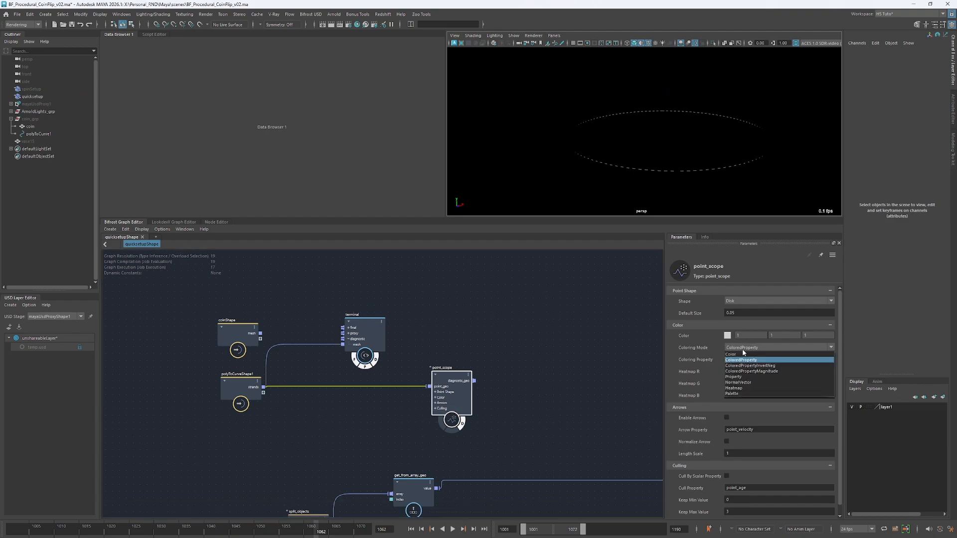
click(743, 357)
drag(753, 313, 731, 313)
Try different Segment Multiplier values on polyToCurveShape1 to compare the number of curve points
click(241, 390)
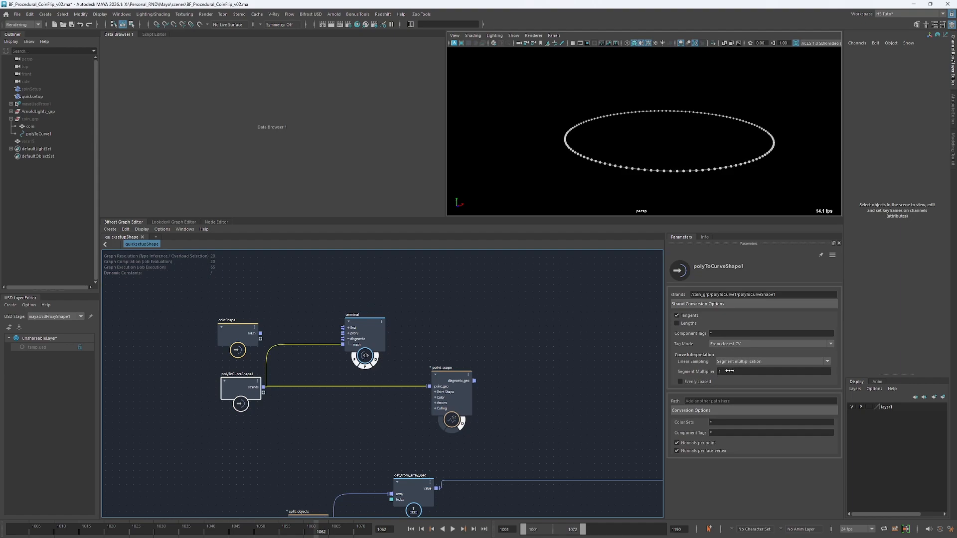
drag(729, 371, 603, 374)
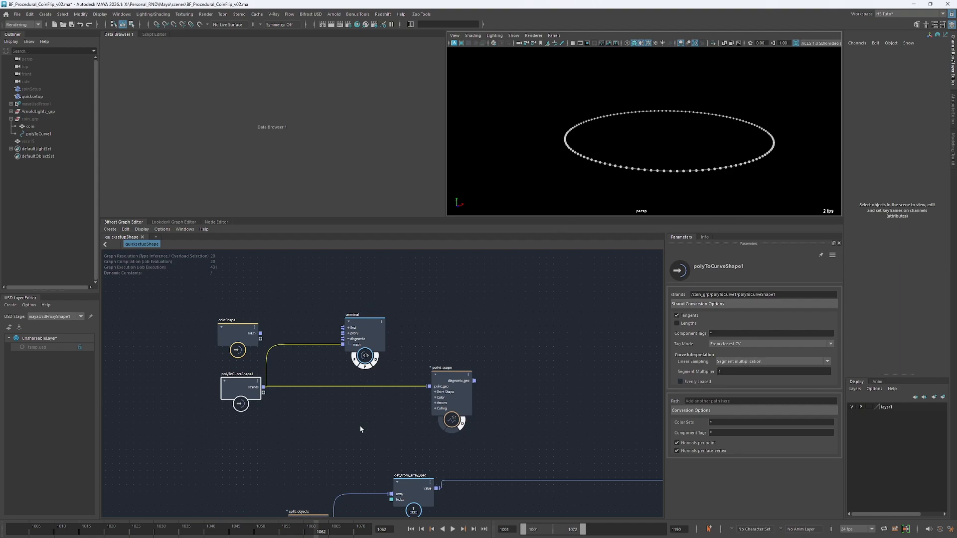
click(301, 421)
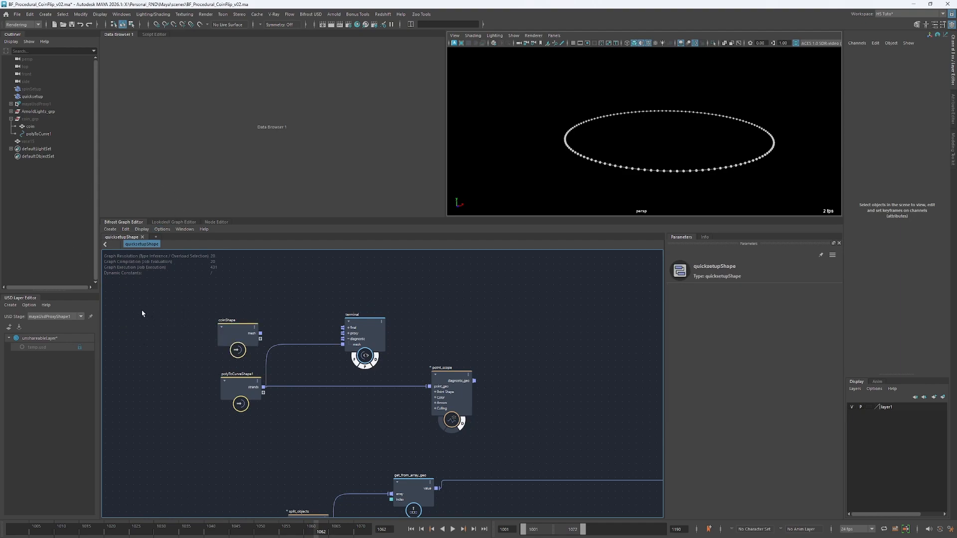
Space out the graph by moving the terminal node away from the coinShape and polyToCurveShape1 input nodes
click(239, 333)
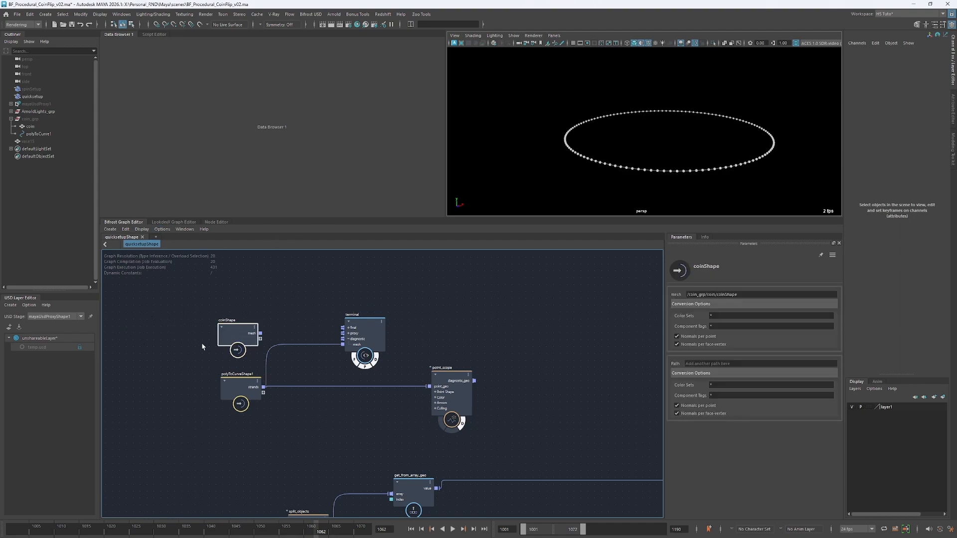
drag(205, 384, 282, 439)
click(285, 432)
alt+middle_drag(300, 404, 316, 393)
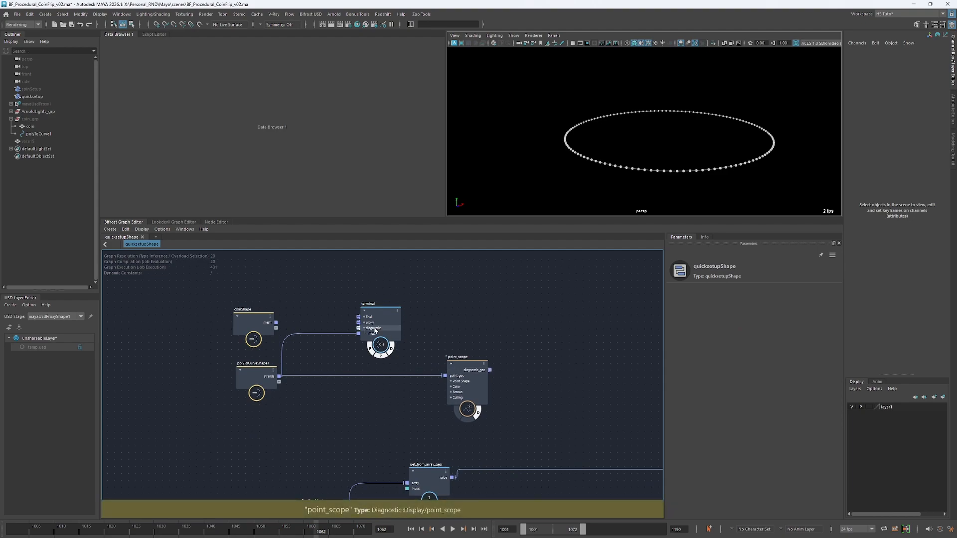
drag(384, 322, 410, 317)
click(264, 384)
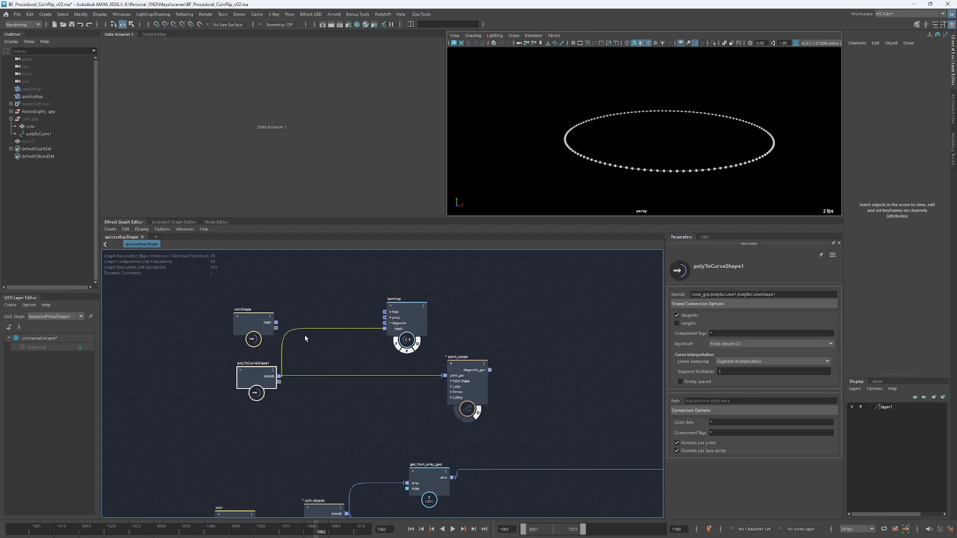
drag(288, 299, 240, 380)
drag(254, 375, 252, 411)
click(213, 337)
click(175, 343)
Compare coin_grp with the input nodes, move the coinShape node slightly upward and inspect its mesh output port
click(34, 119)
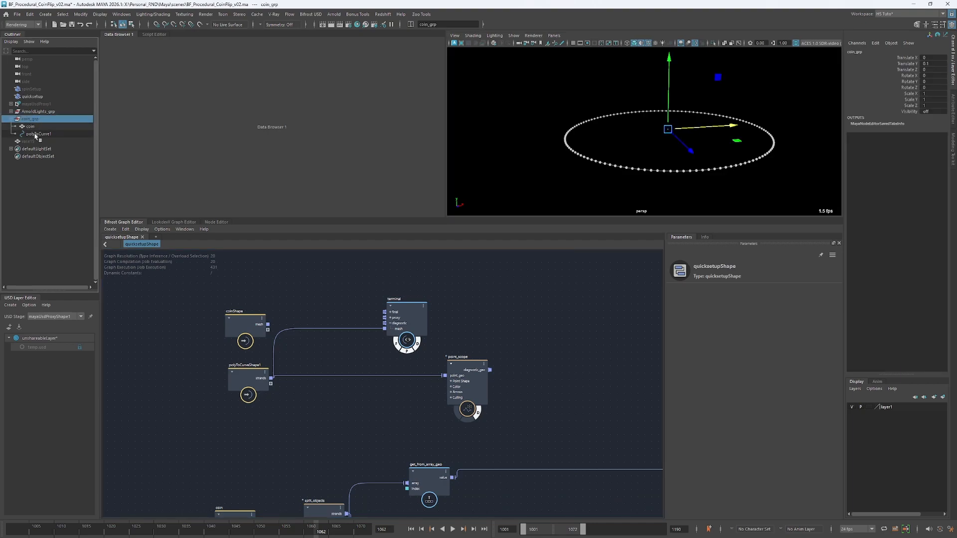
click(245, 328)
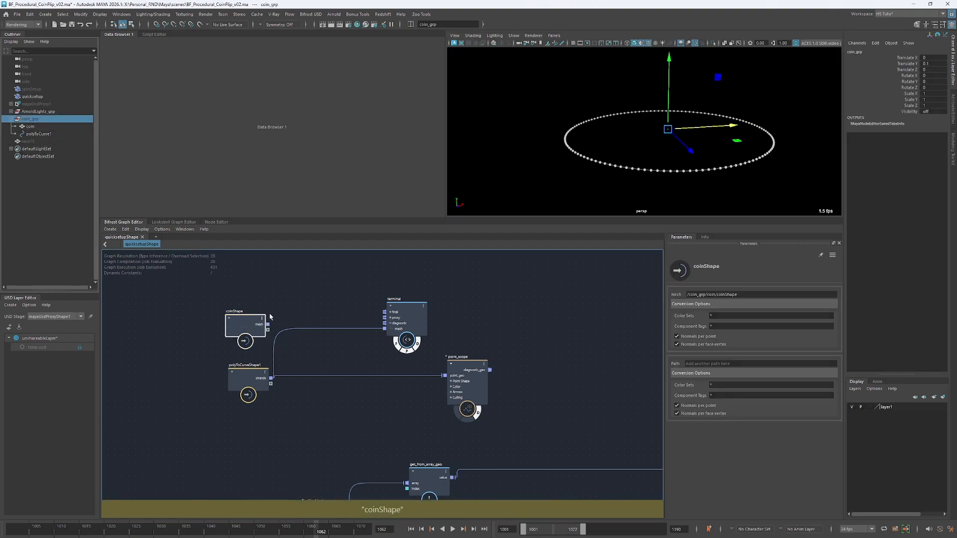
scroll(348, 332, up, 5)
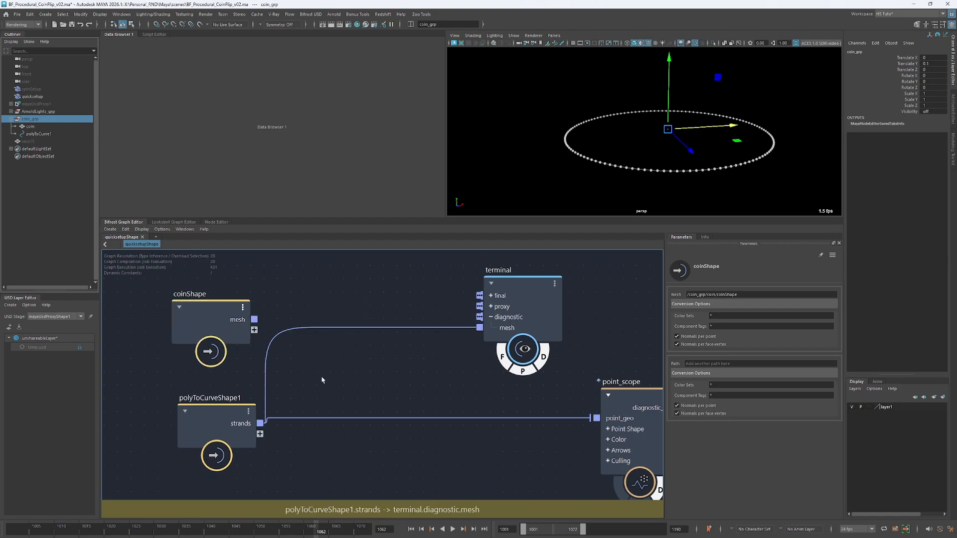
drag(244, 339, 253, 325)
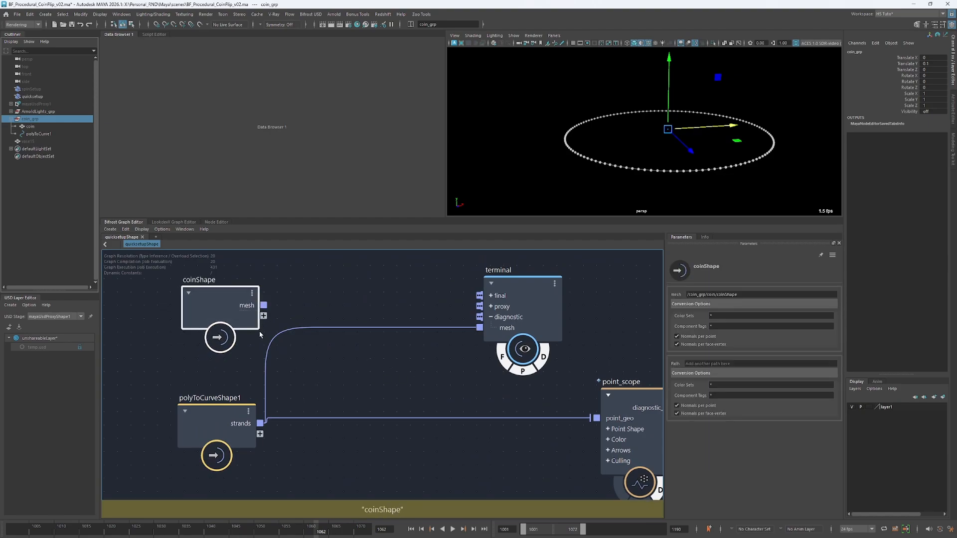
click(309, 299)
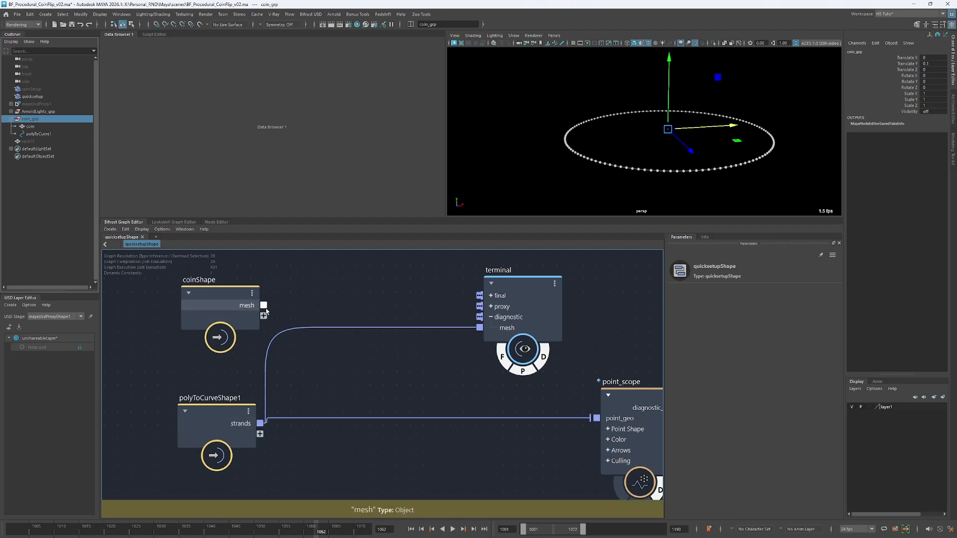
mouse_move(264, 306)
mouse_down()
mouse_move(326, 302)
mouse_move(267, 309)
mouse_up()
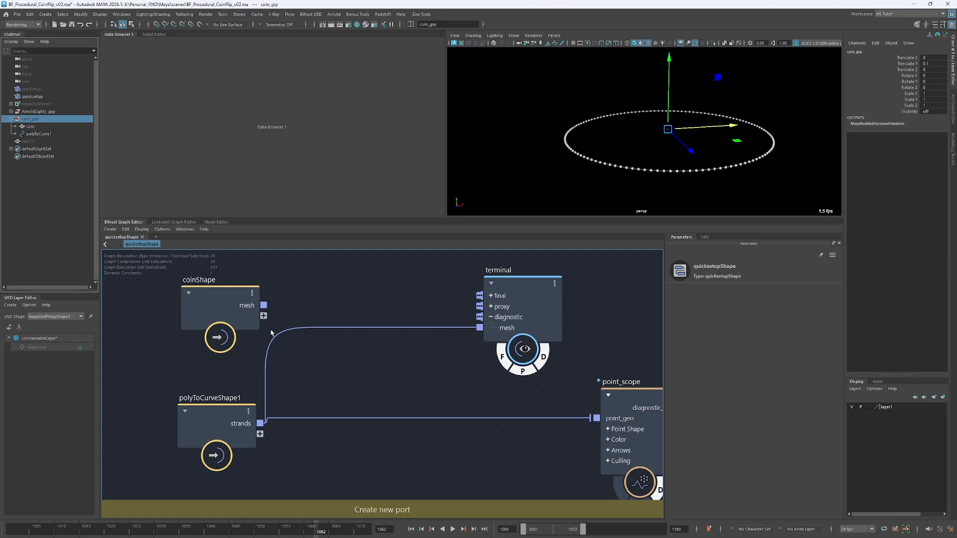
drag(264, 305, 344, 299)
Examine the port types and connections running from degrees_to_radians through multiply1 to rotate_points
middle_drag(528, 474, 347, 314)
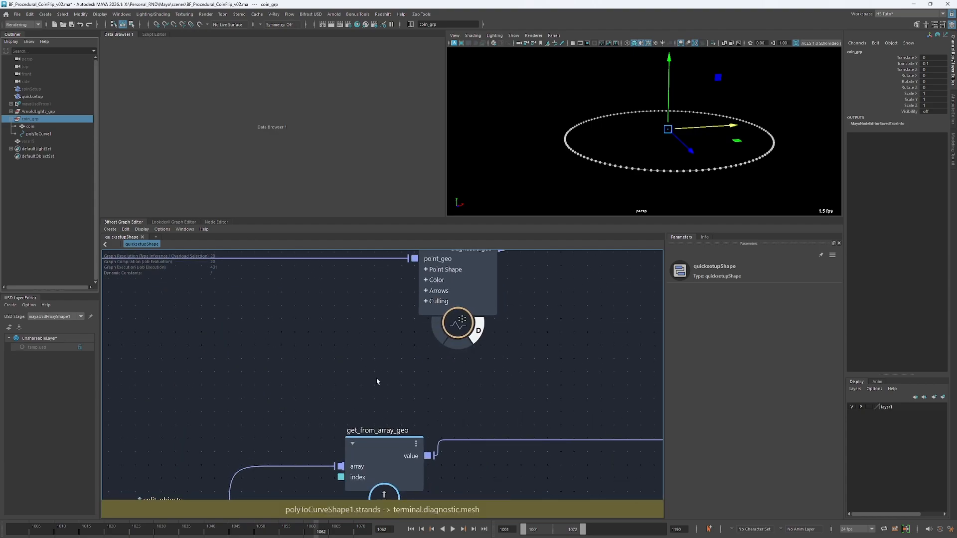
middle_drag(377, 379, 340, 272)
middle_drag(630, 438, 254, 291)
middle_drag(594, 388, 323, 330)
middle_drag(254, 365, 357, 312)
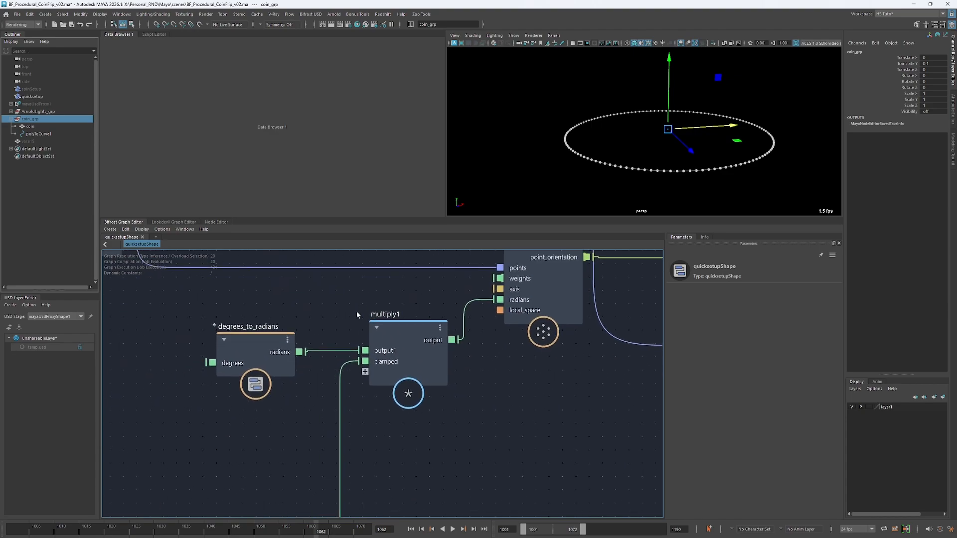
alt+right_drag(341, 320, 403, 314)
drag(281, 369, 329, 325)
middle_drag(305, 337, 403, 321)
alt+right_drag(403, 320, 353, 331)
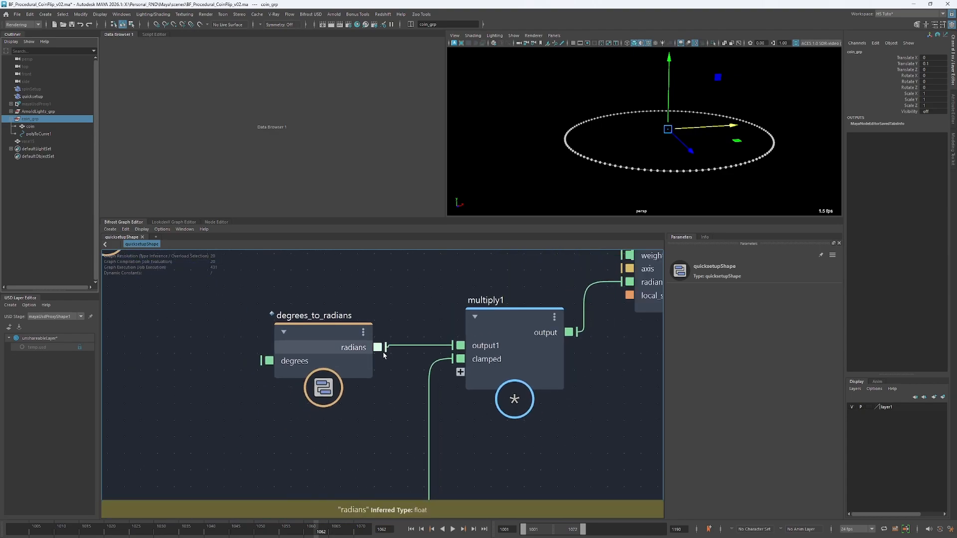
drag(379, 348, 436, 291)
middle_drag(444, 291, 189, 361)
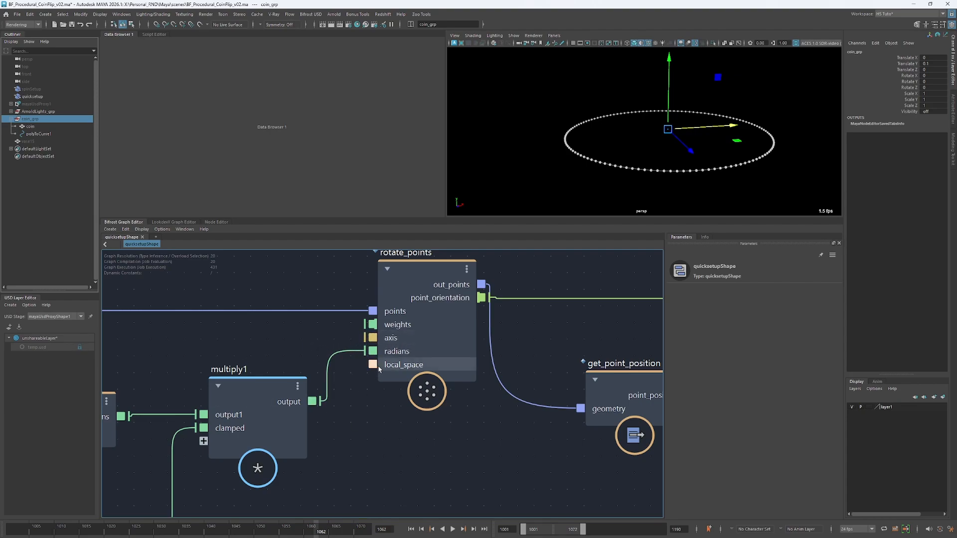
Return to the start of the graph where the coin input feeds split_objects
alt+middle_drag(335, 377, 543, 409)
scroll(406, 372, down, 5)
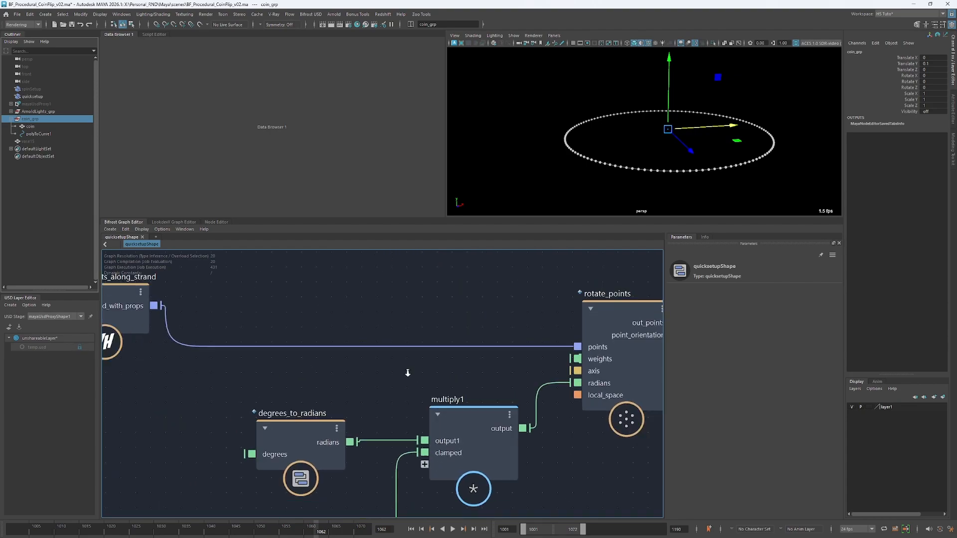
alt+middle_drag(286, 303, 519, 384)
alt+middle_drag(386, 336, 426, 399)
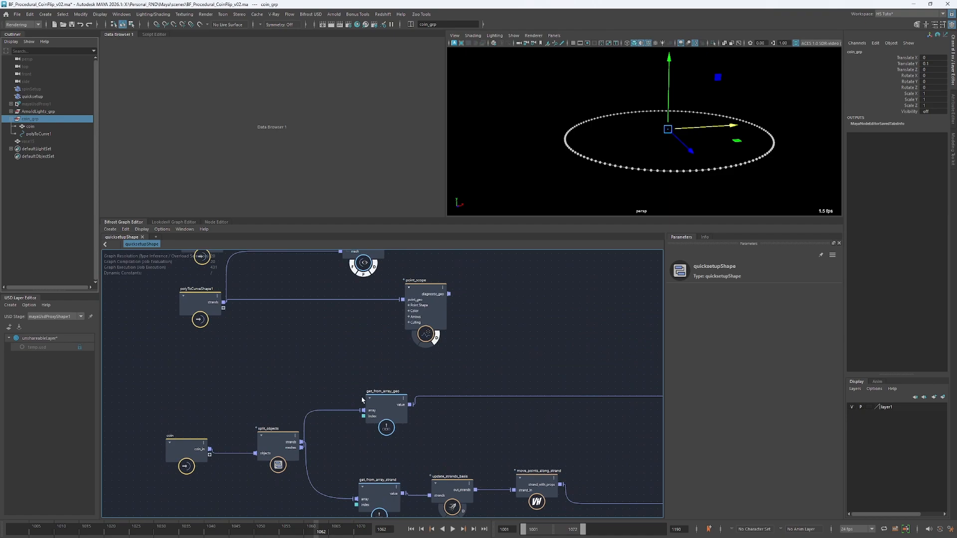
Examine the array and index input ports of the get_from_array_geo node after split_objects
scroll(362, 400, up, 3)
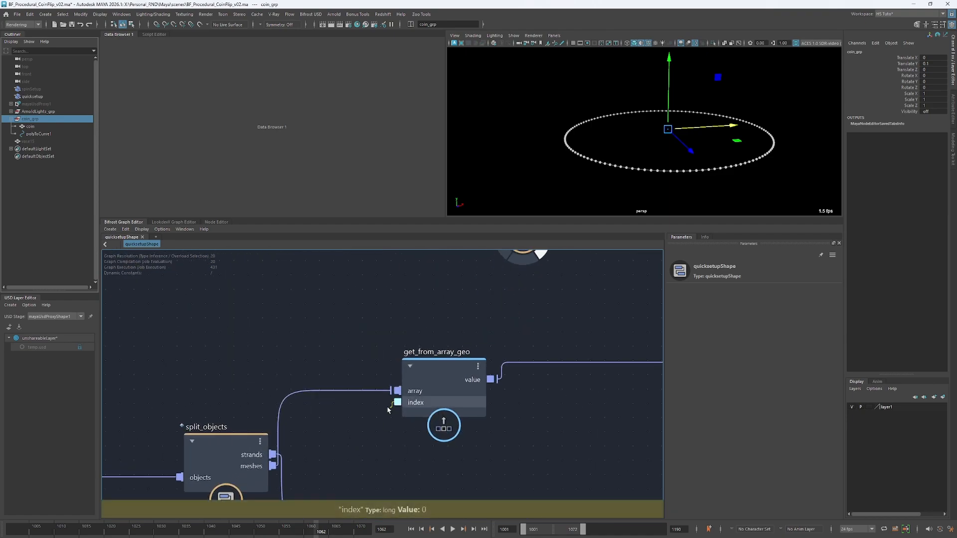
alt+middle_drag(276, 359, 399, 433)
scroll(314, 379, down, 2)
alt+middle_drag(309, 376, 304, 389)
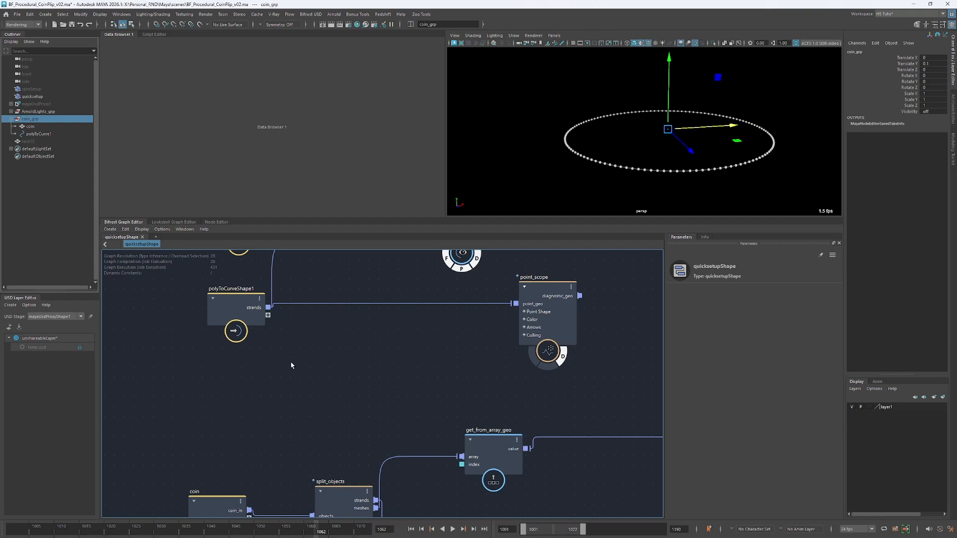
Return to the coinShape and polyToCurveShape1 input nodes and compare the types of their mesh and strands outputs
alt+middle_drag(336, 383, 329, 428)
alt+middle_drag(279, 299, 333, 329)
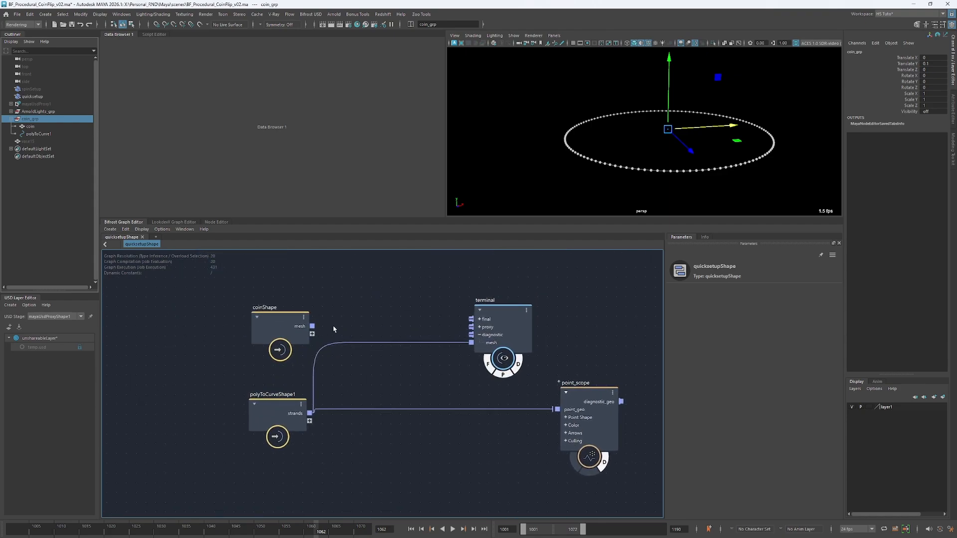
scroll(333, 328, up, 4)
scroll(332, 344, down, 3)
alt+middle_drag(343, 403, 329, 373)
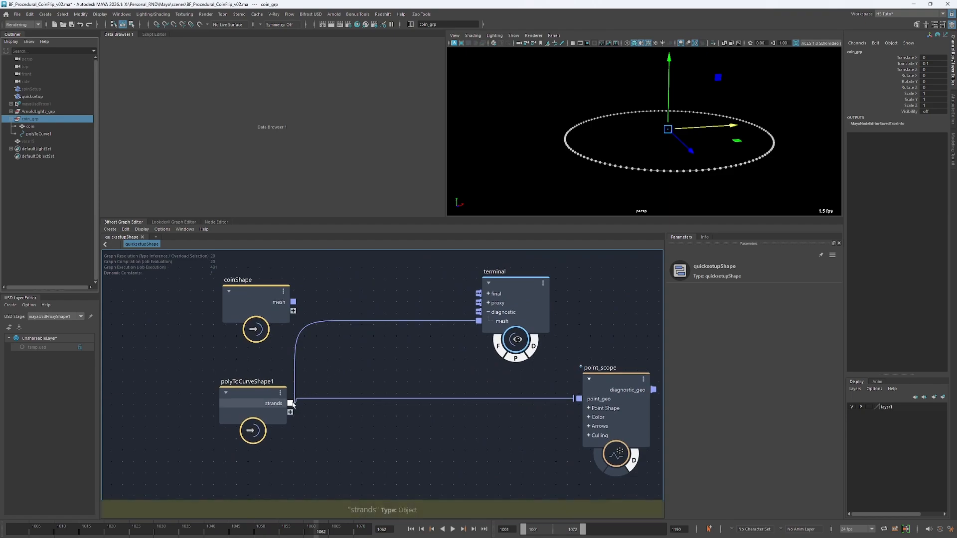
alt+middle_drag(353, 373, 351, 342)
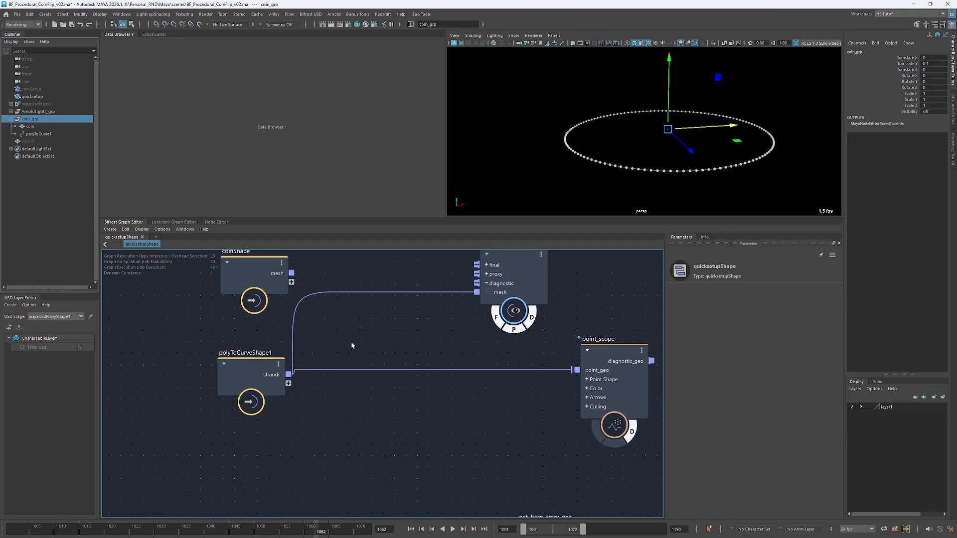
alt+middle_drag(329, 280, 313, 346)
alt+right_drag(313, 346, 344, 324)
Inspect the mesh path in the coinShape node's parameters and clear the scene selection
click(214, 350)
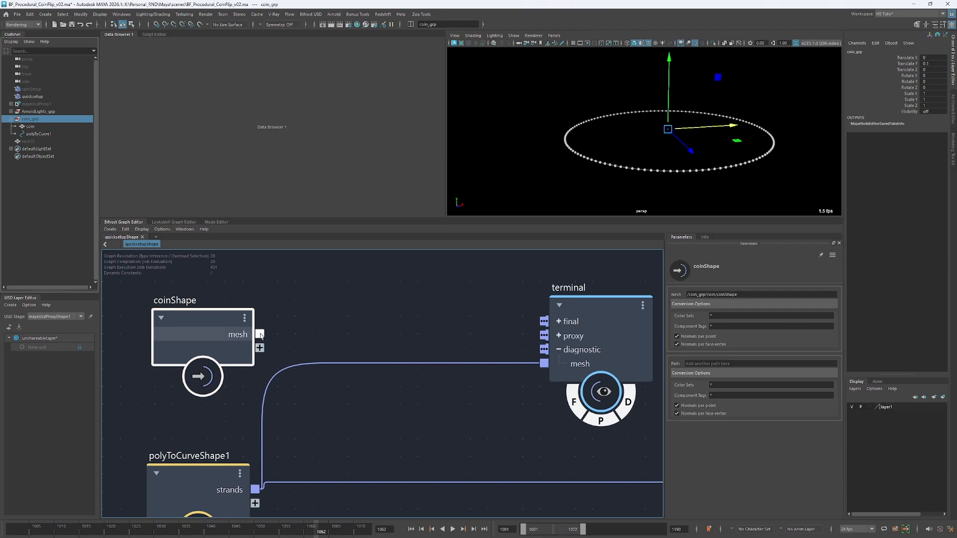
click(767, 295)
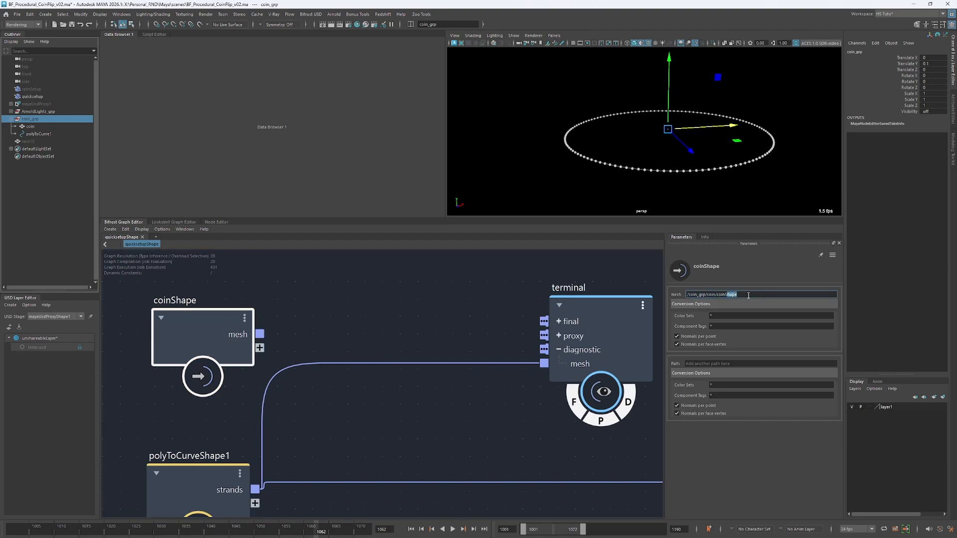
click(79, 199)
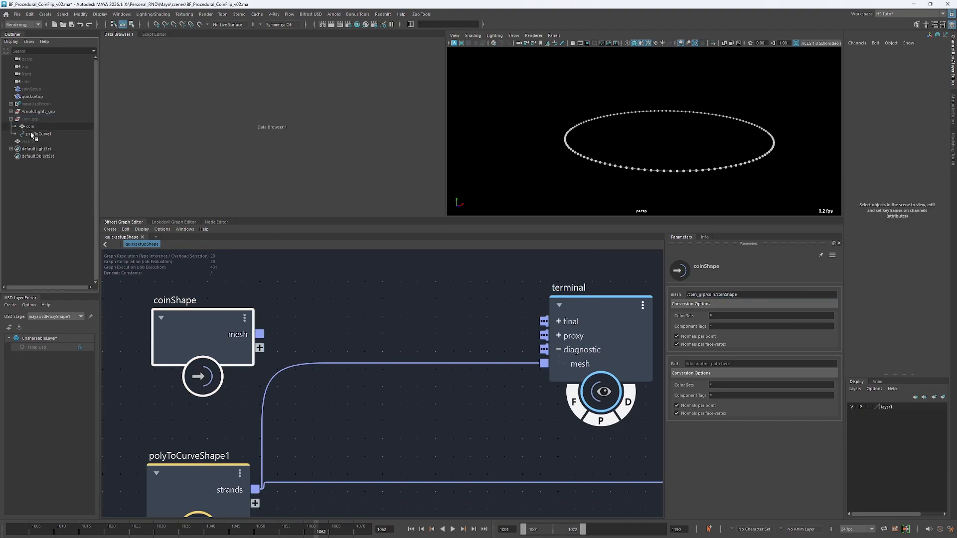
Show shape nodes in the Outliner, expand coin to locate its coinShape, and hide the shapes again
right_click(44, 194)
click(59, 204)
click(15, 126)
click(41, 134)
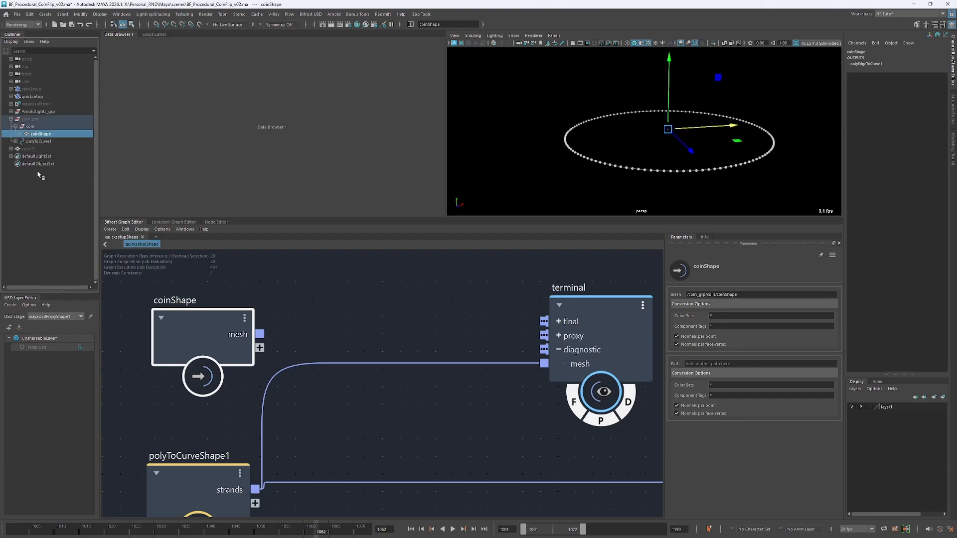
right_click(47, 190)
click(63, 204)
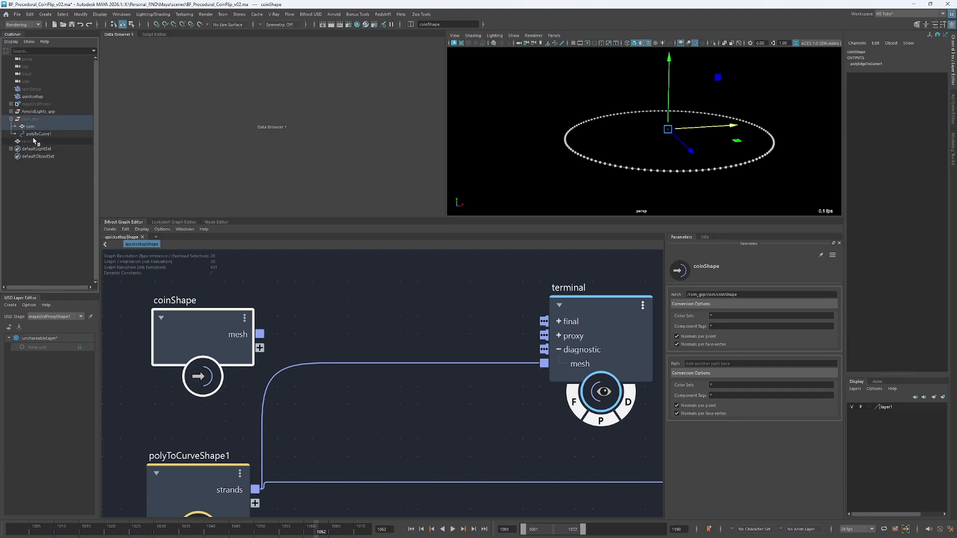
Inspect the strands path in the polyToCurveShape1 node's parameters
click(331, 309)
click(201, 491)
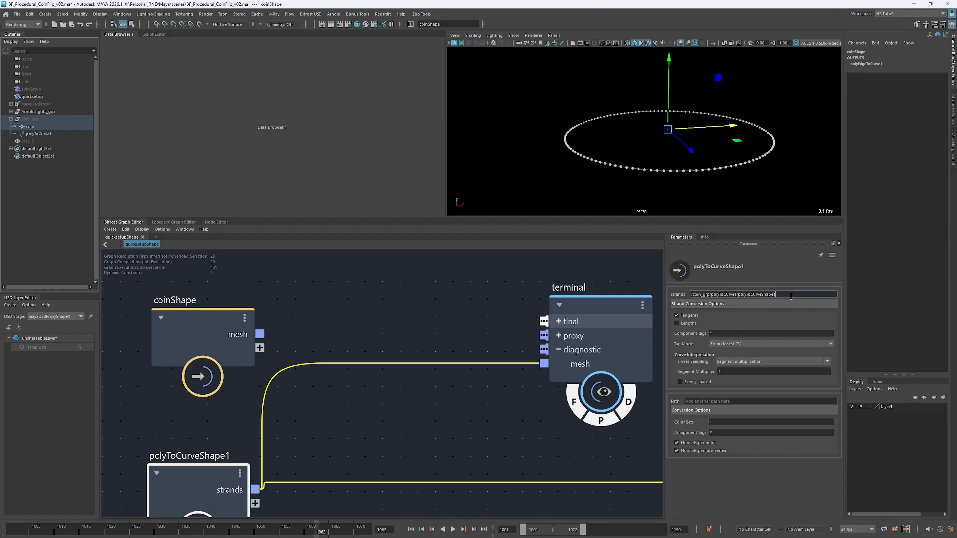
drag(777, 295, 728, 295)
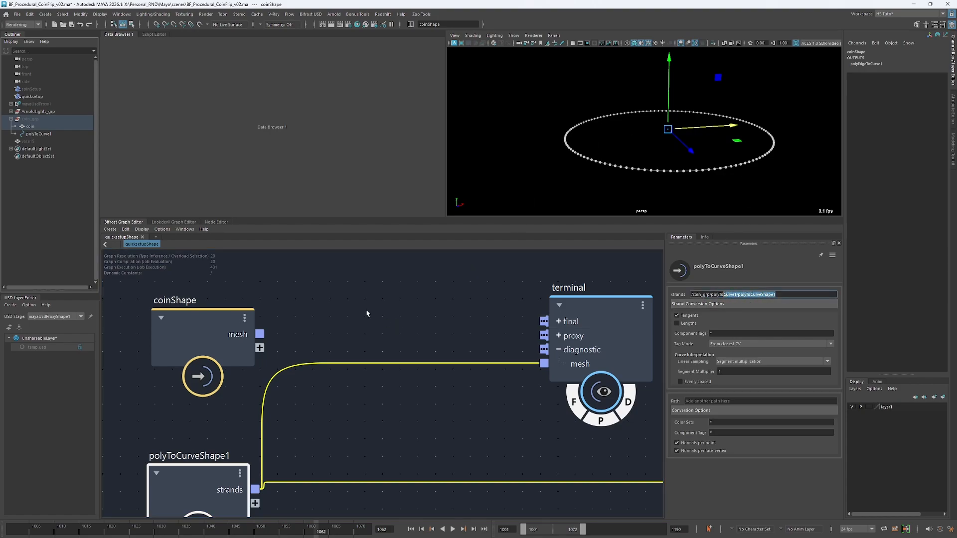
click(318, 333)
Change the coinShape input node's mesh path to /coin_grp//* so it takes everything under coin_grp
click(235, 329)
click(38, 120)
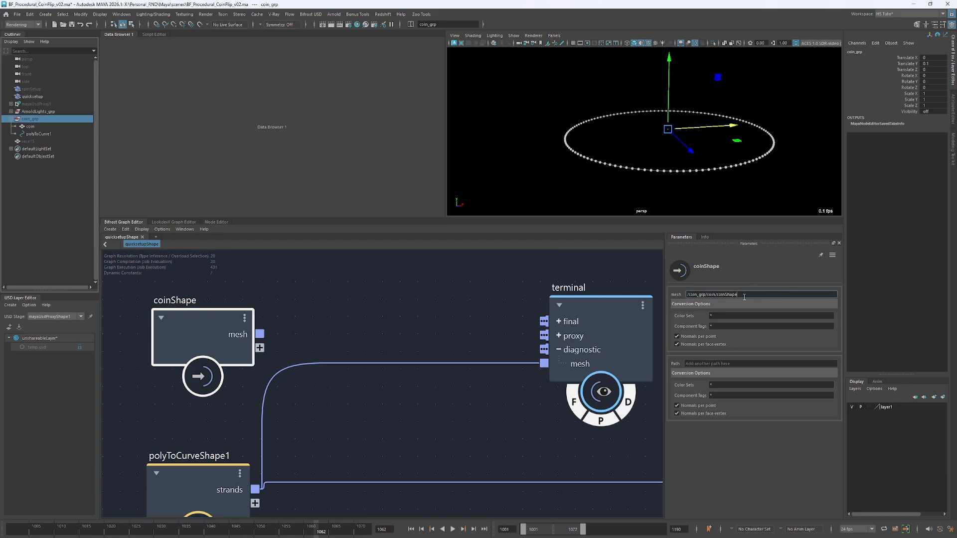
drag(739, 294, 702, 303)
key(BackSpace)
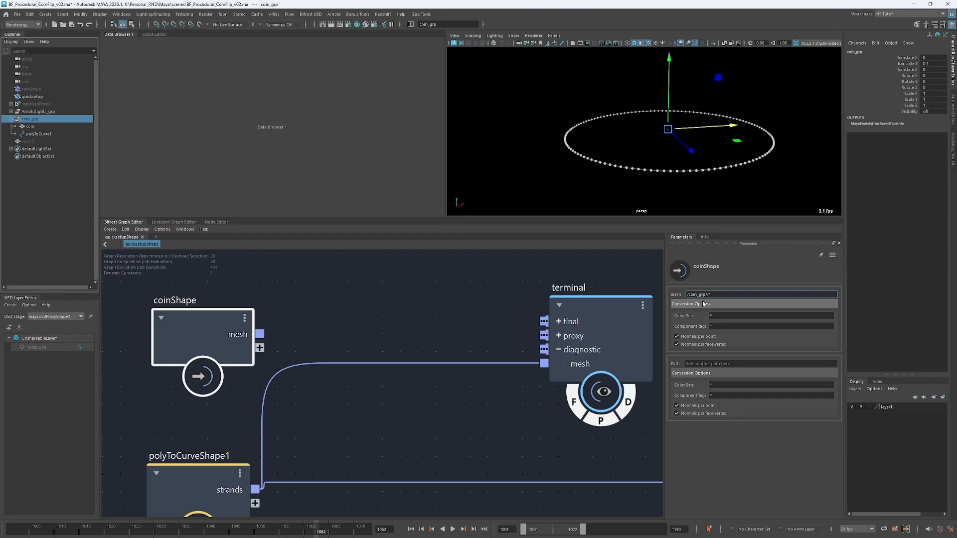
key(Return)
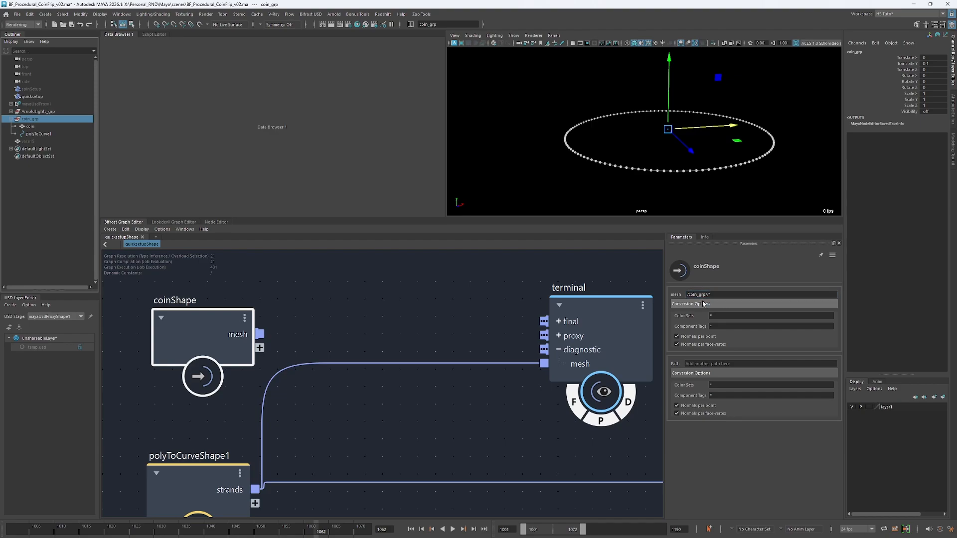
Connect coinShape's mesh output to the terminal's diagnostic mesh input in place of the polyToCurveShape1 strands
click(433, 308)
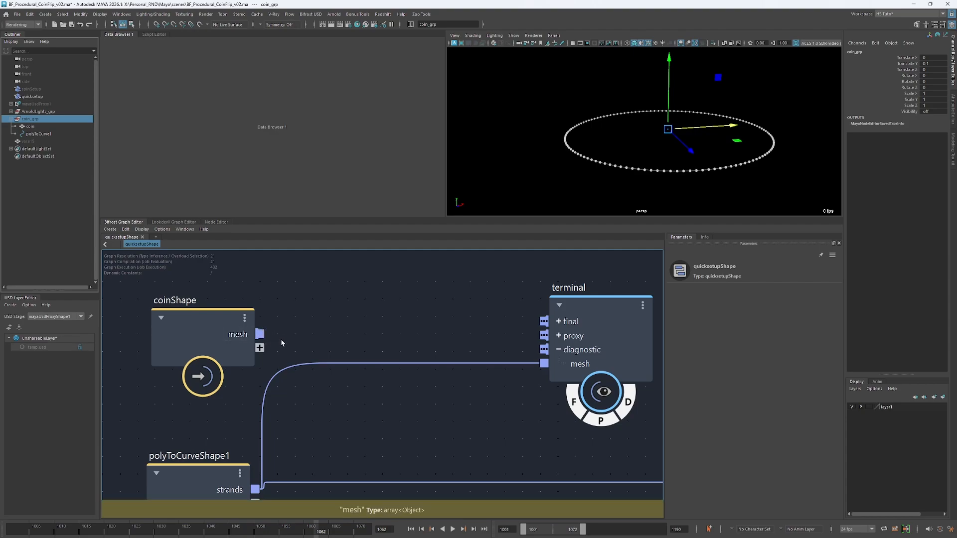
drag(259, 334, 544, 364)
click(220, 352)
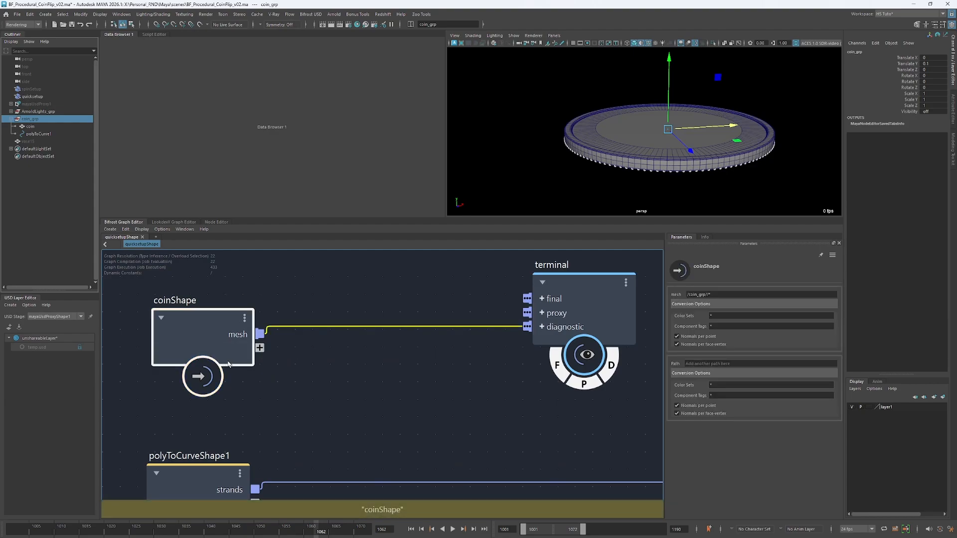
click(266, 348)
mouse_move(261, 333)
mouse_down()
mouse_move(316, 291)
mouse_move(271, 339)
mouse_up()
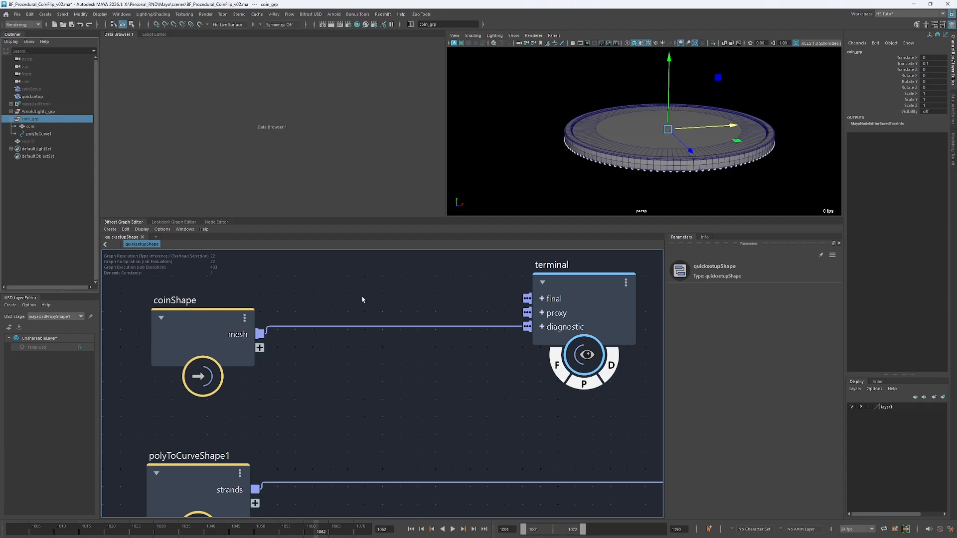
Add a watchpoint to the coinShape-to-terminal connection and compare its array size with the coin and polyToCurve1 objects
click(390, 327)
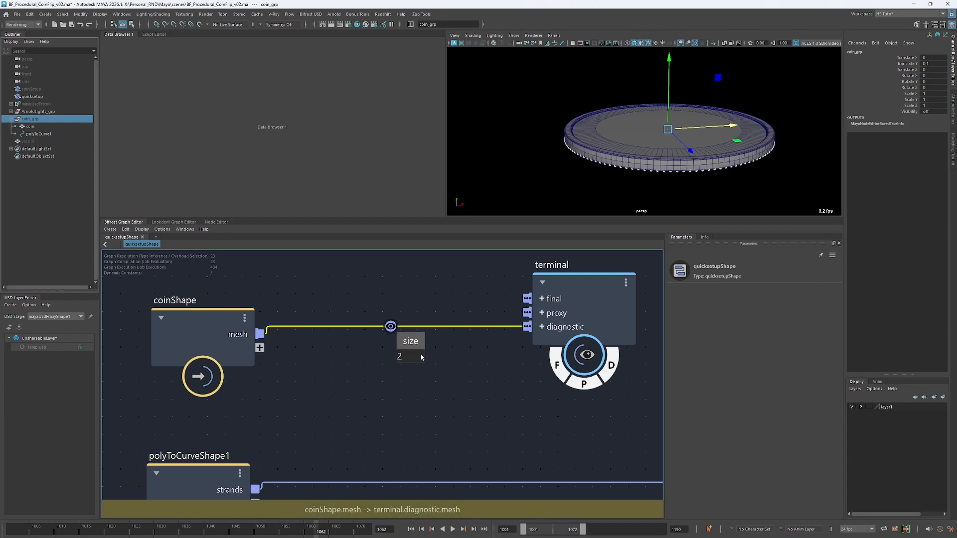
click(404, 357)
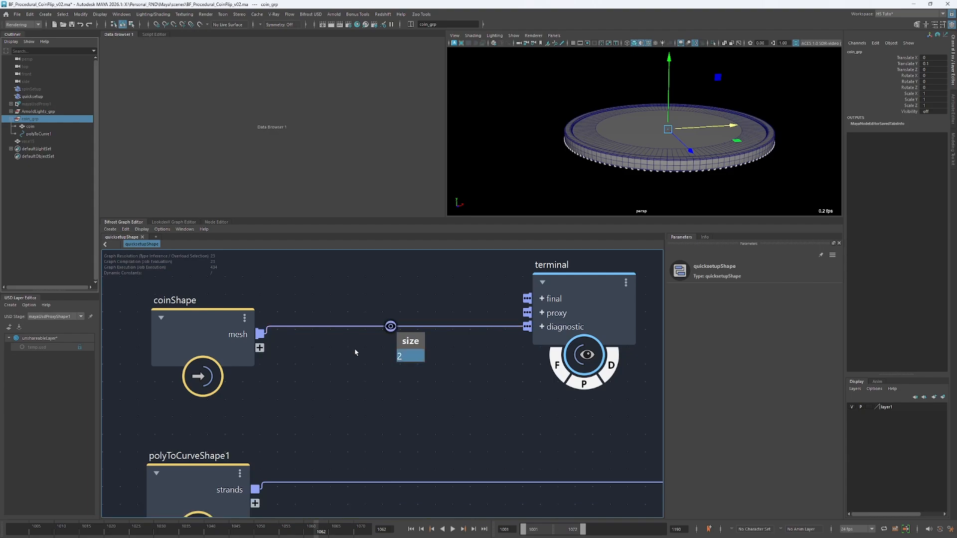
click(220, 324)
click(40, 127)
click(41, 133)
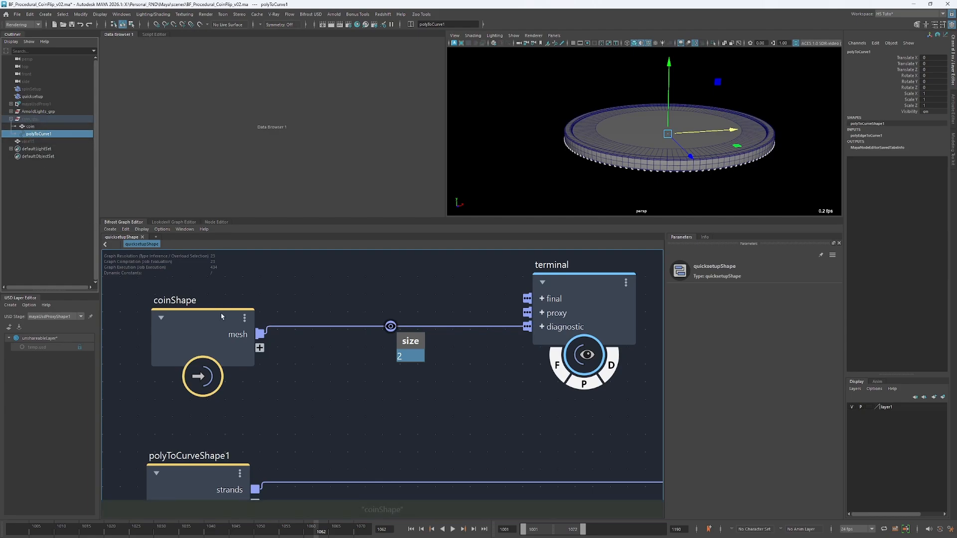
Nudge the coinShape node slightly upward and remove the watchpoint from its connection to the terminal
drag(228, 332, 231, 329)
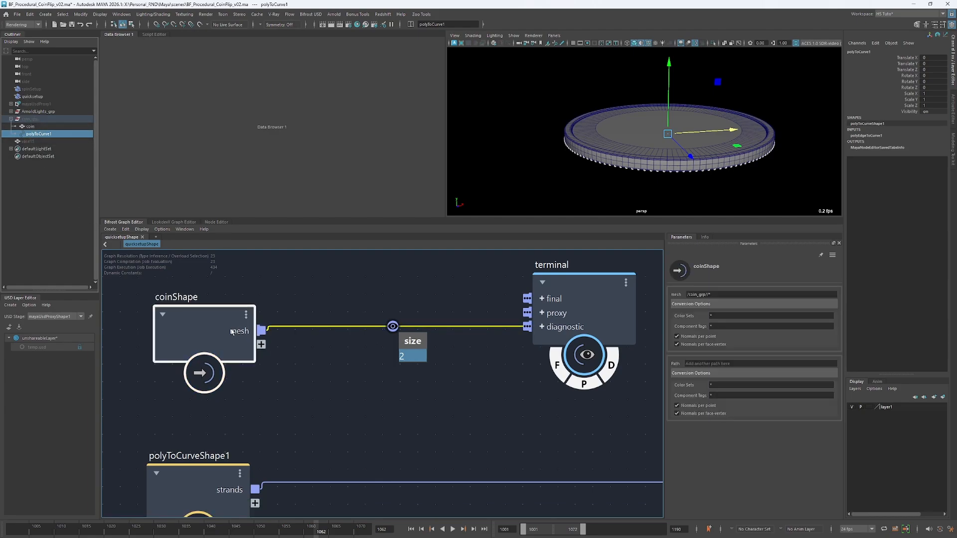
click(333, 356)
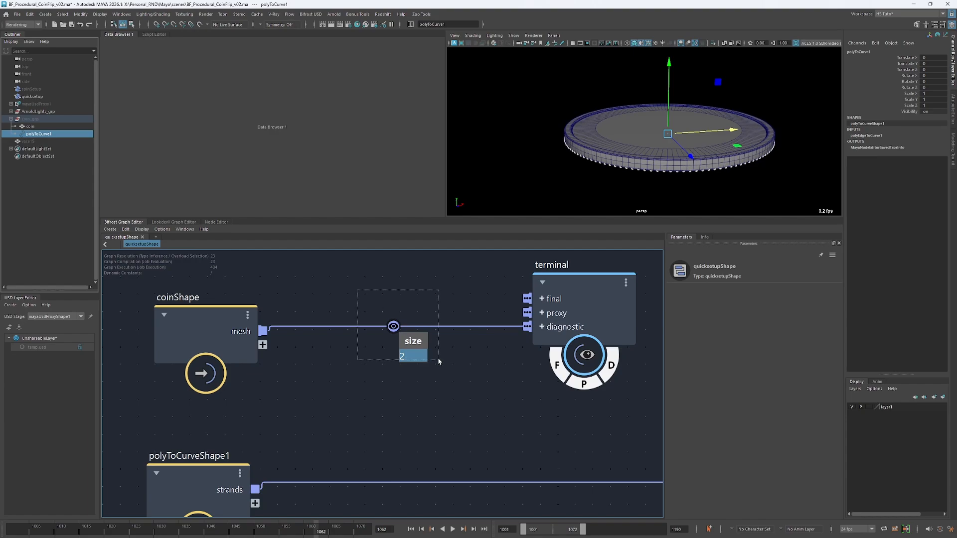
drag(439, 359, 439, 359)
alt+middle_drag(394, 296, 396, 327)
scroll(399, 336, down, 1)
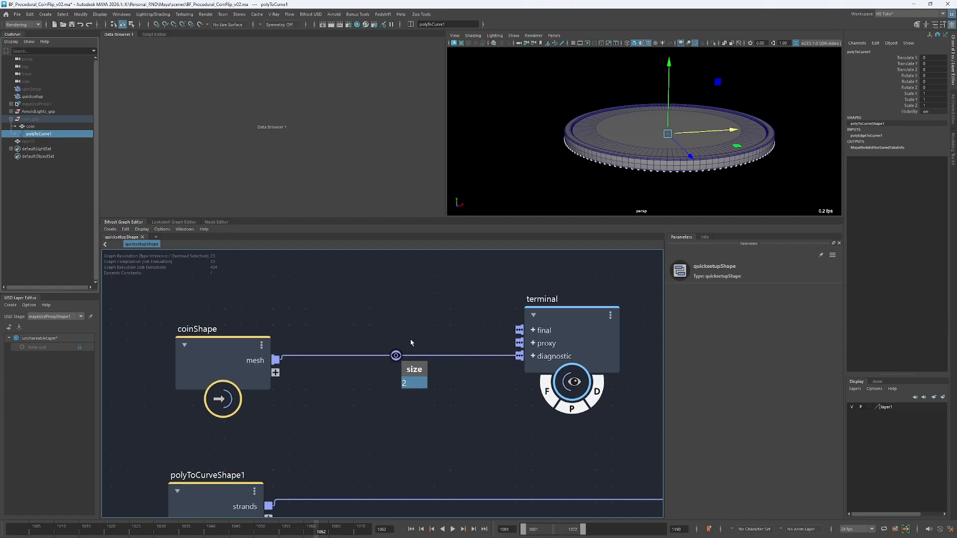
click(401, 355)
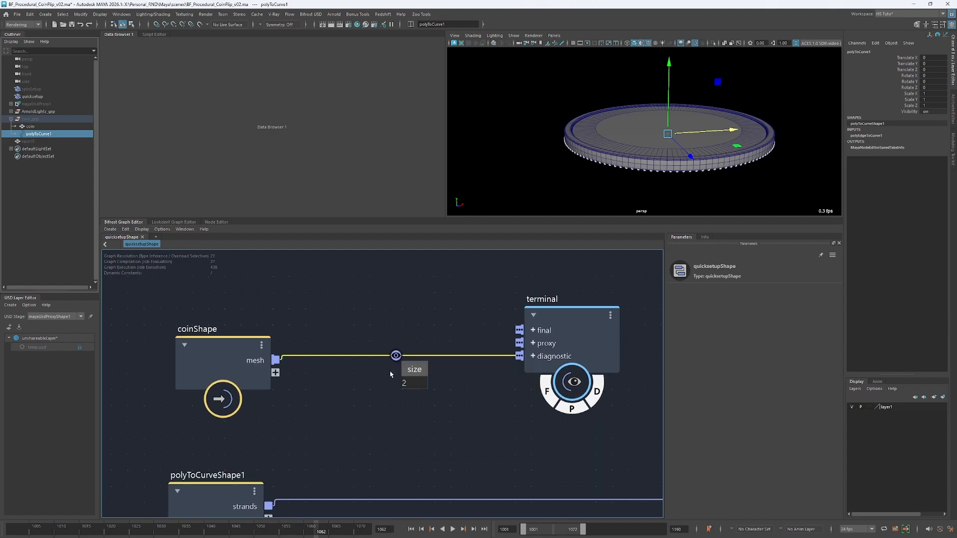
Add a watchpoint to the polyToCurveShape1 strands connection into point_scope and place its property table below the wire
alt+middle_drag(386, 427, 326, 338)
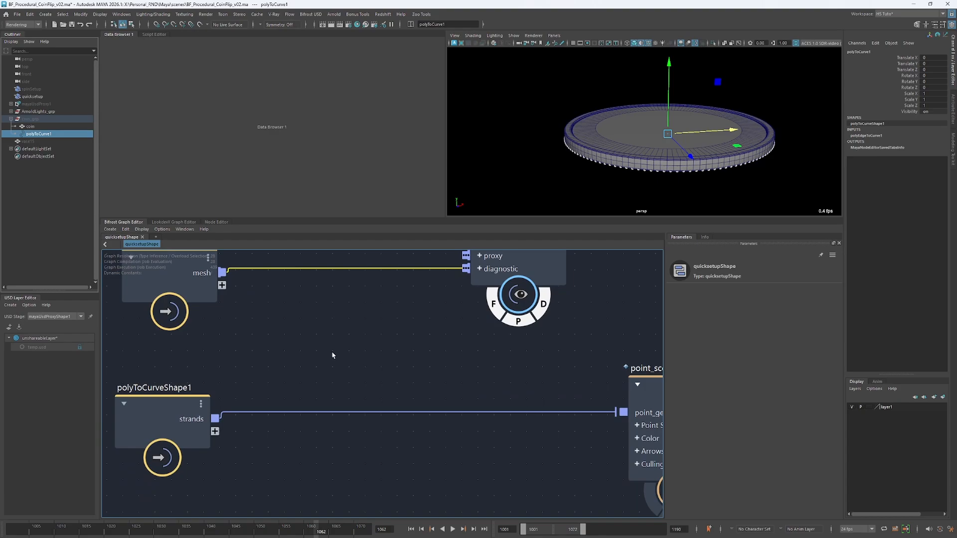
click(325, 411)
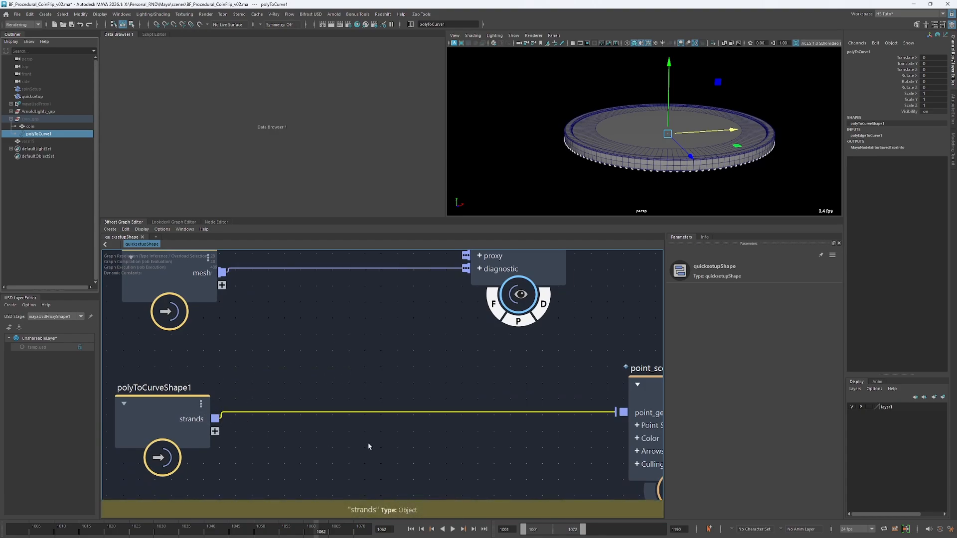
key(shift+w)
alt+middle_drag(344, 453, 253, 344)
drag(324, 303, 175, 341)
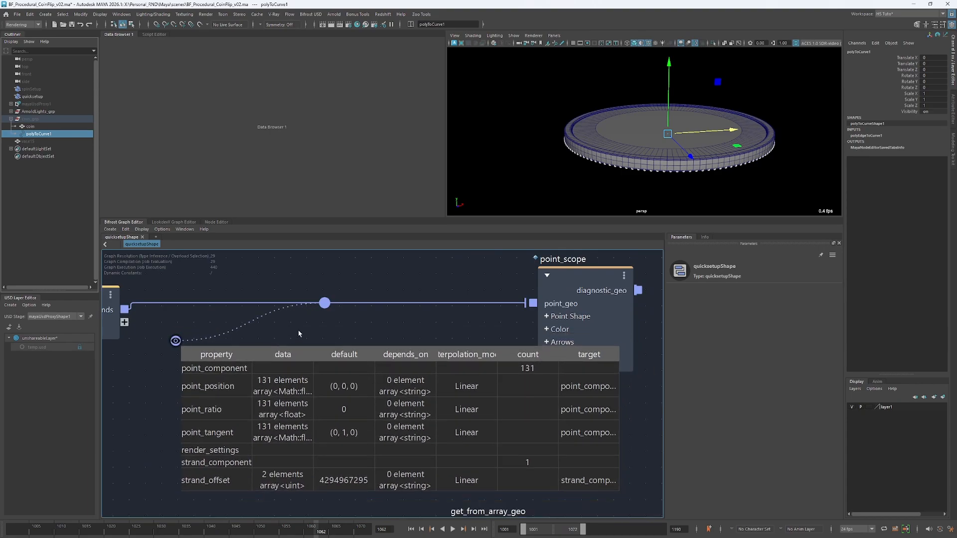
Examine the point_component and strand_component counts in the strands watchpoint table
alt+middle_drag(353, 329, 428, 313)
alt+right_drag(399, 314, 372, 320)
alt+middle_drag(331, 331, 309, 340)
alt+middle_drag(401, 333, 344, 338)
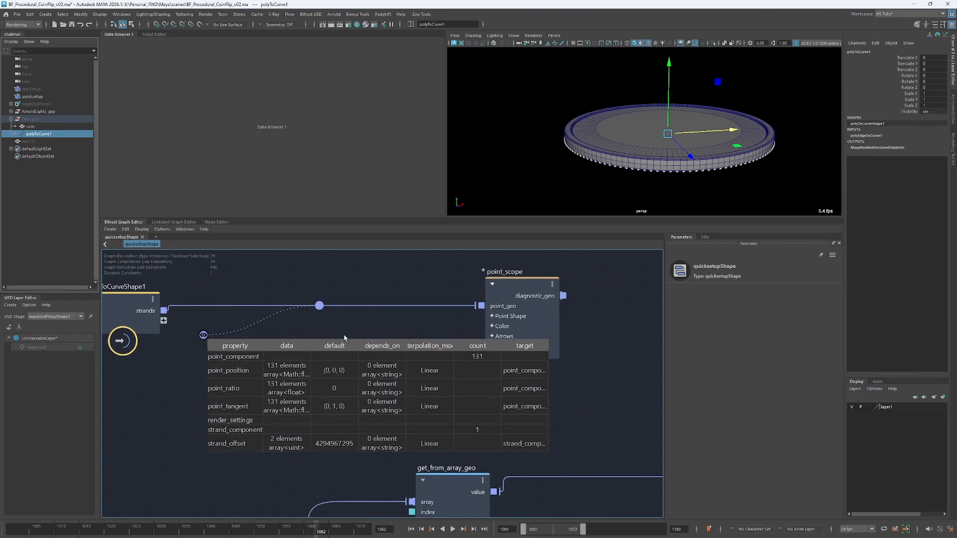
alt+right_drag(344, 337, 509, 356)
click(503, 366)
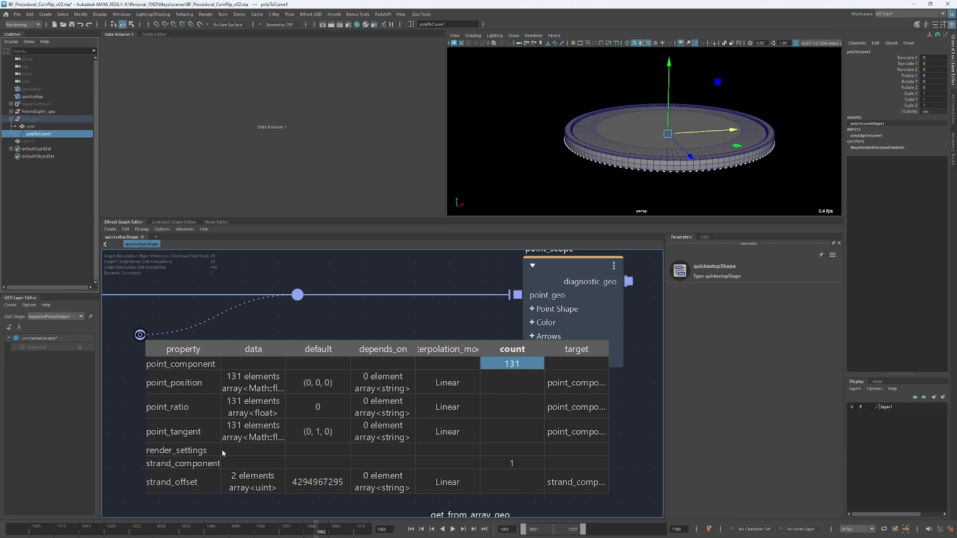
click(500, 462)
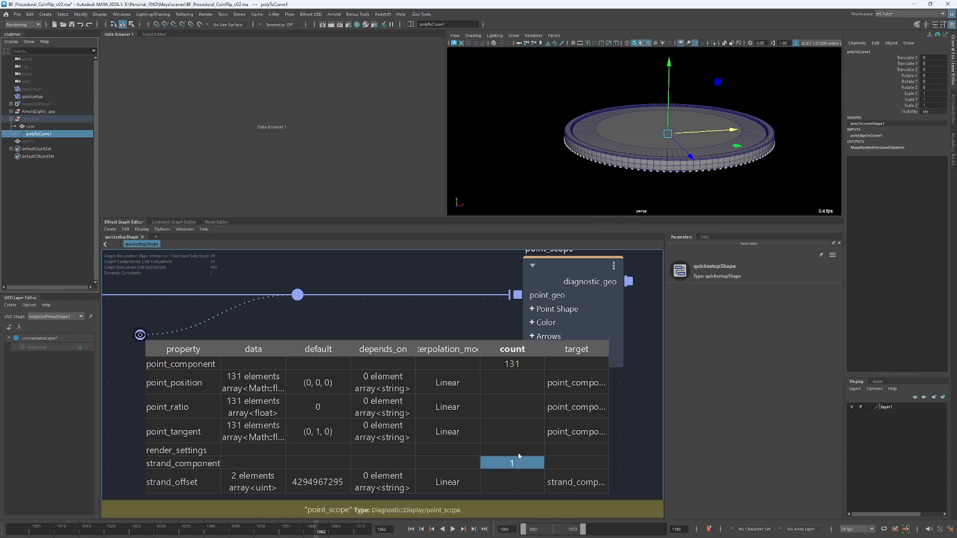
click(506, 364)
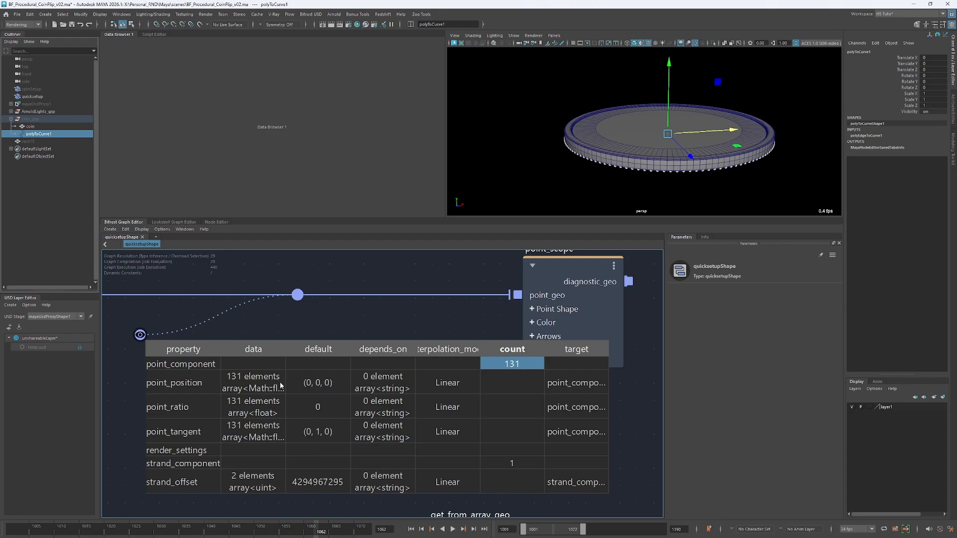
Examine the data arrays of point_position, point_ratio and strand_offset in the strands watchpoint table
click(287, 367)
click(269, 391)
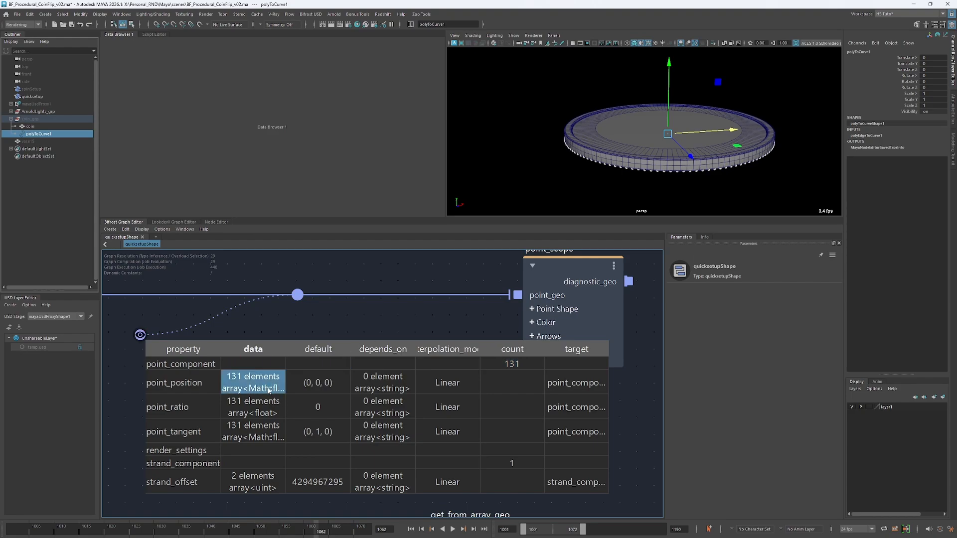
click(186, 384)
click(267, 416)
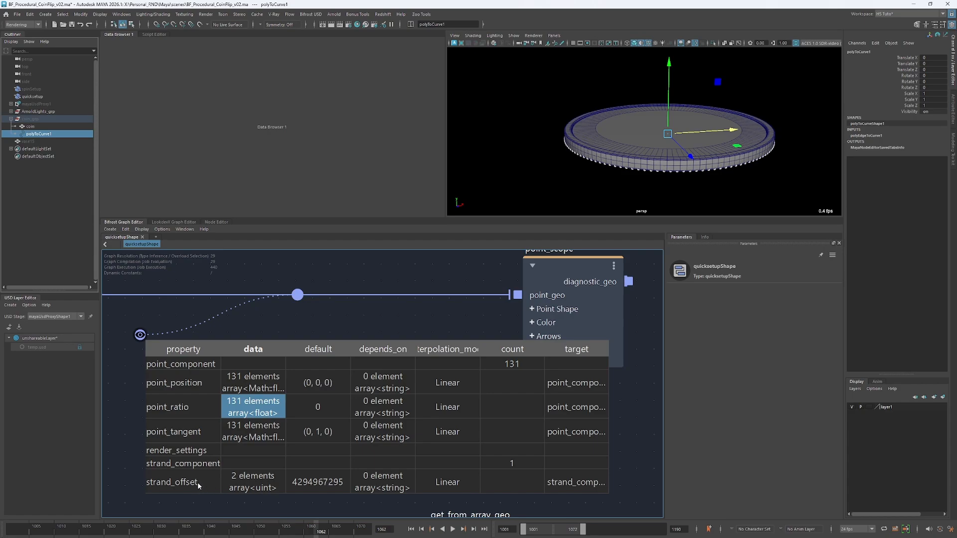
click(260, 491)
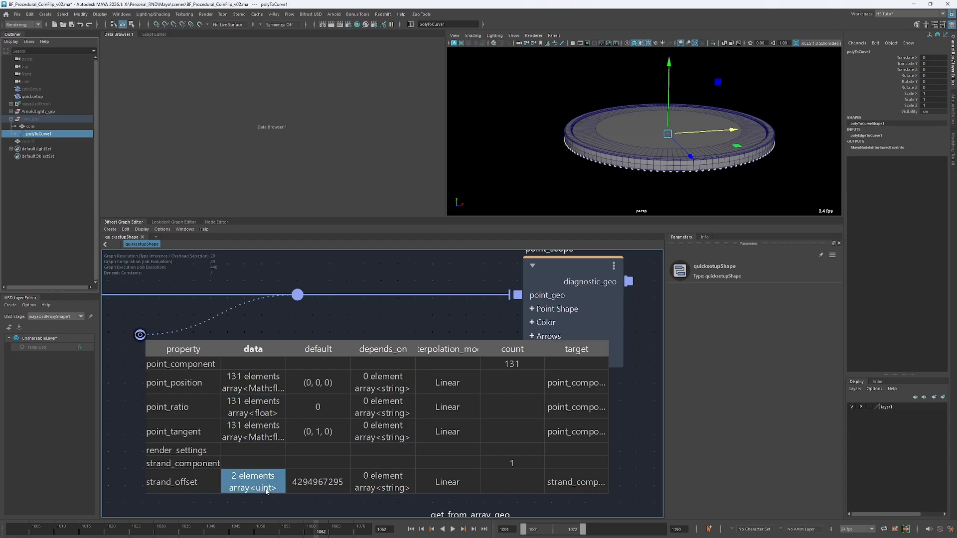
Examine the target column for point_position, point_ratio, point_tangent and strand_offset in the strands watchpoint table
click(576, 382)
click(576, 407)
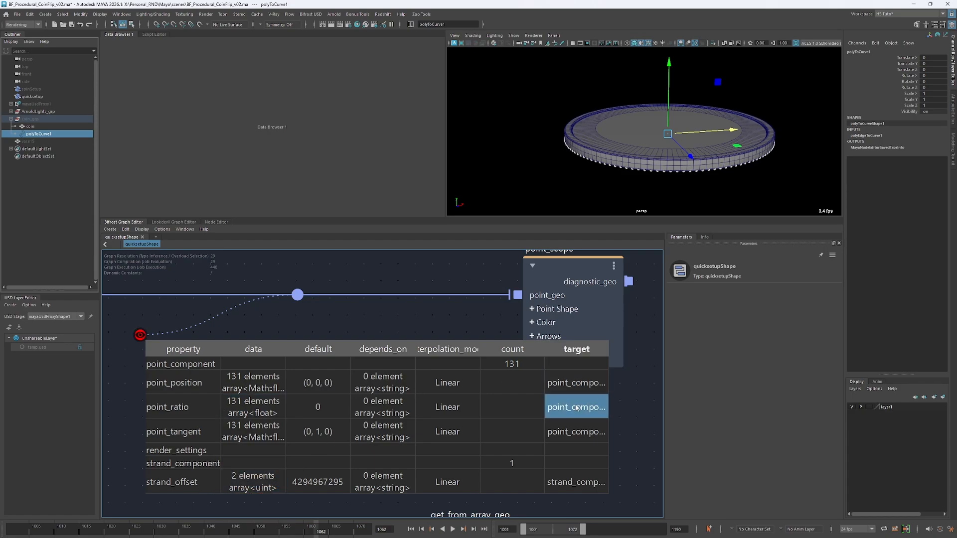
click(576, 432)
click(566, 476)
Remove the watchpoint from the polyToCurveShape1 strands connection and add a fresh one to the same wire
click(280, 295)
key(shift+w)
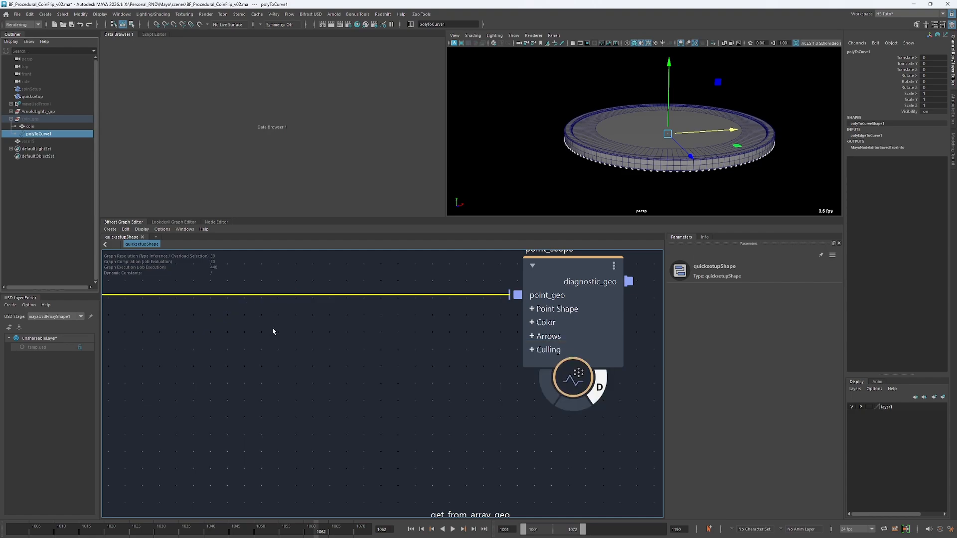
alt+middle_drag(302, 277, 345, 338)
click(339, 326)
click(342, 356)
key(shift+w)
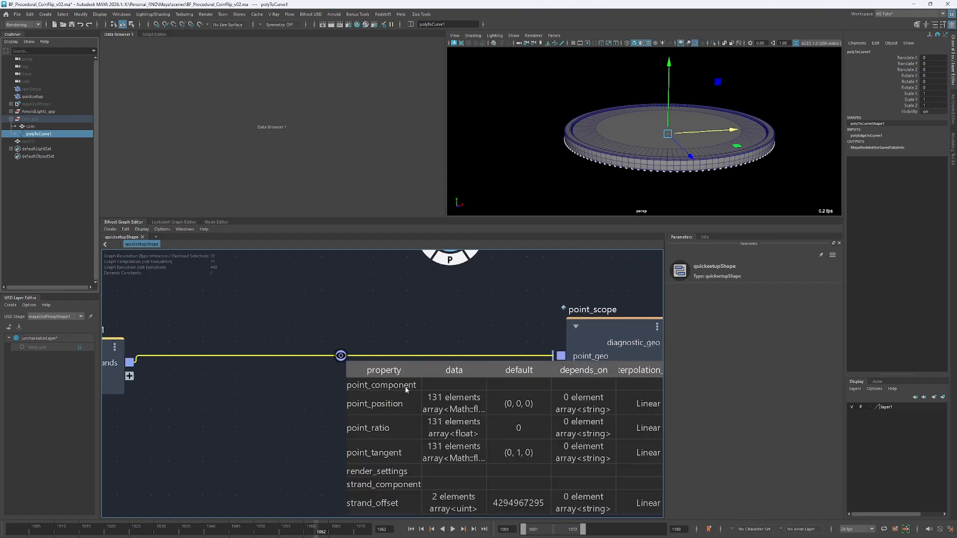
Examine the point_position data entry and the count column in the strands watchpoint table
alt+middle_drag(382, 407, 313, 375)
click(382, 375)
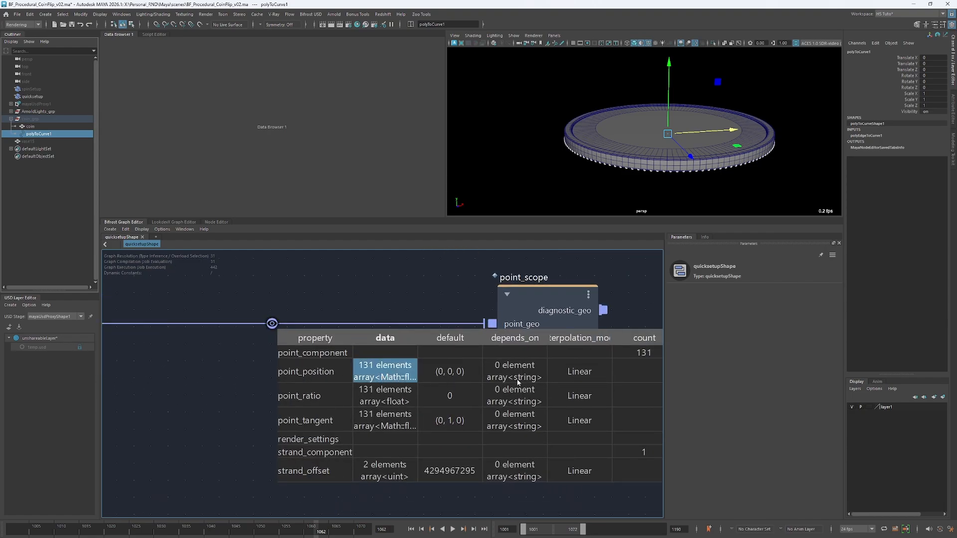
alt+middle_drag(610, 364, 597, 365)
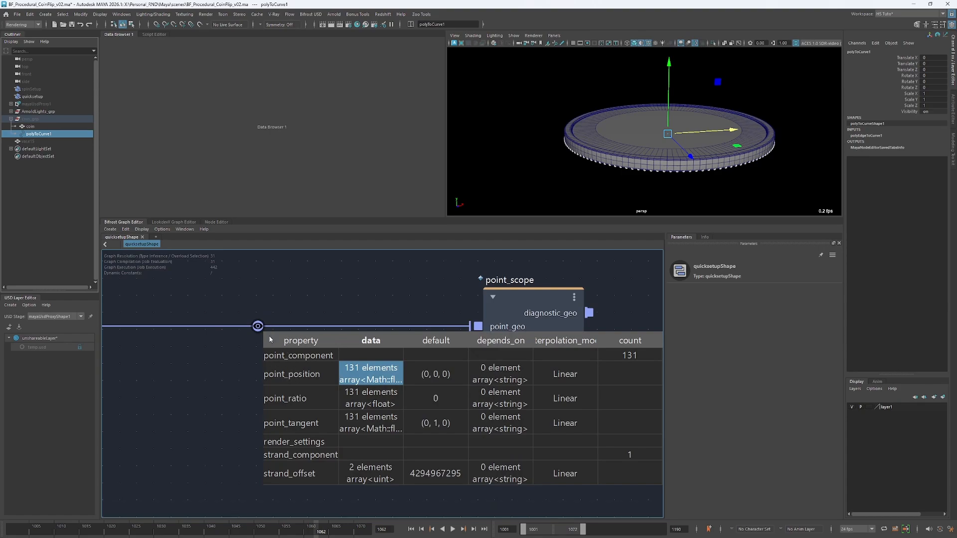
Delete the watchpoint on the connection from polyToCurveShape1 strands to point_scope
alt+middle_drag(241, 346, 294, 392)
drag(286, 357, 338, 390)
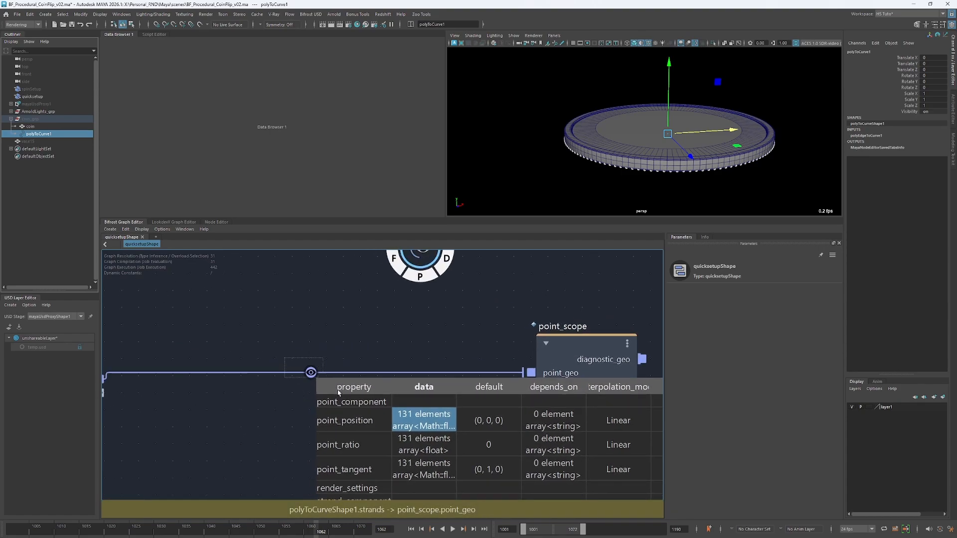
key(Delete)
Open the coinShape mesh connection to the terminal's diagnostic port in Data Browser 1
alt+middle_drag(256, 302, 373, 386)
right_click(334, 305)
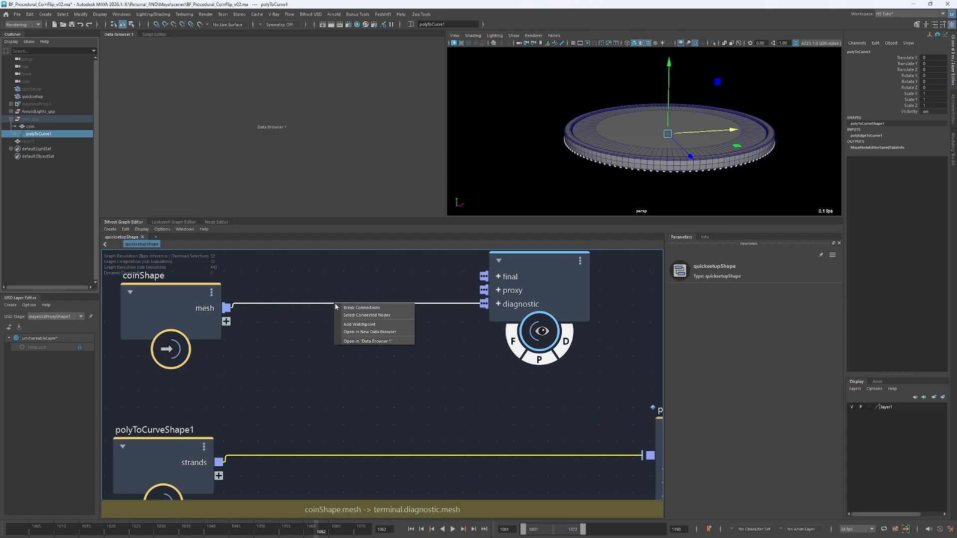
click(360, 342)
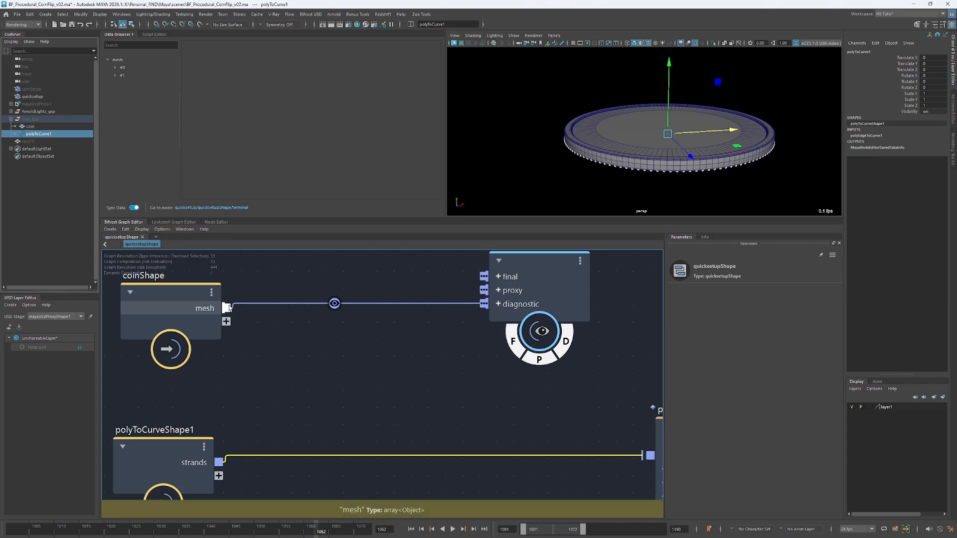
alt+middle_drag(254, 286, 269, 316)
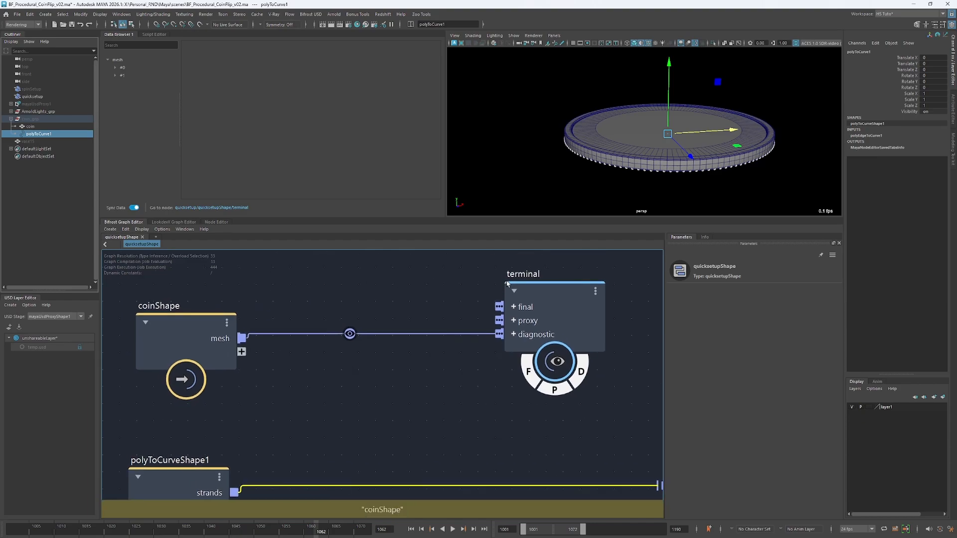
Show the properties of mesh element #0 and widen the Property Name column of the table
click(123, 68)
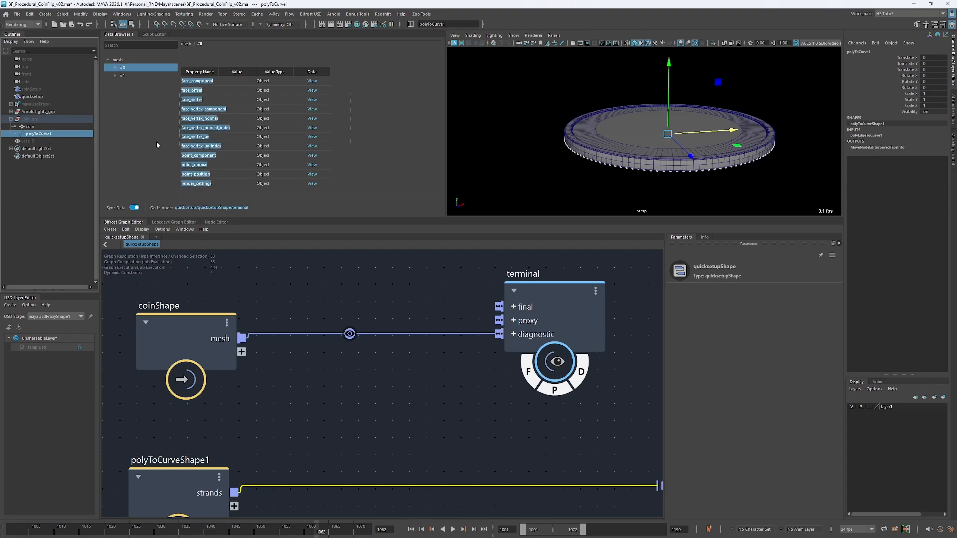
click(122, 68)
drag(206, 91, 228, 127)
drag(218, 72, 244, 70)
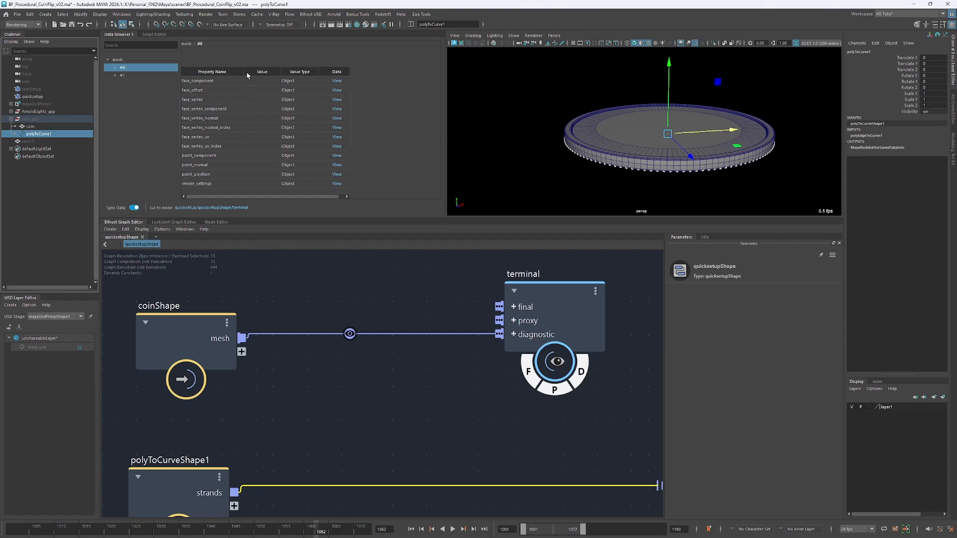
drag(352, 114, 362, 114)
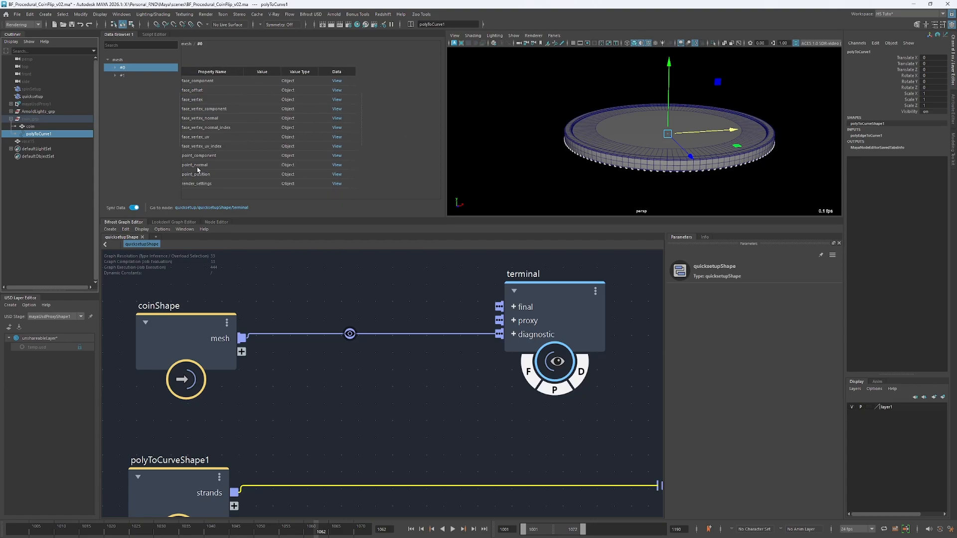
Examine the face_component, face_vertex, face_vertex_uv, point_normal and point_position properties of mesh element #0
double_click(199, 81)
double_click(198, 99)
double_click(204, 138)
double_click(202, 165)
double_click(203, 174)
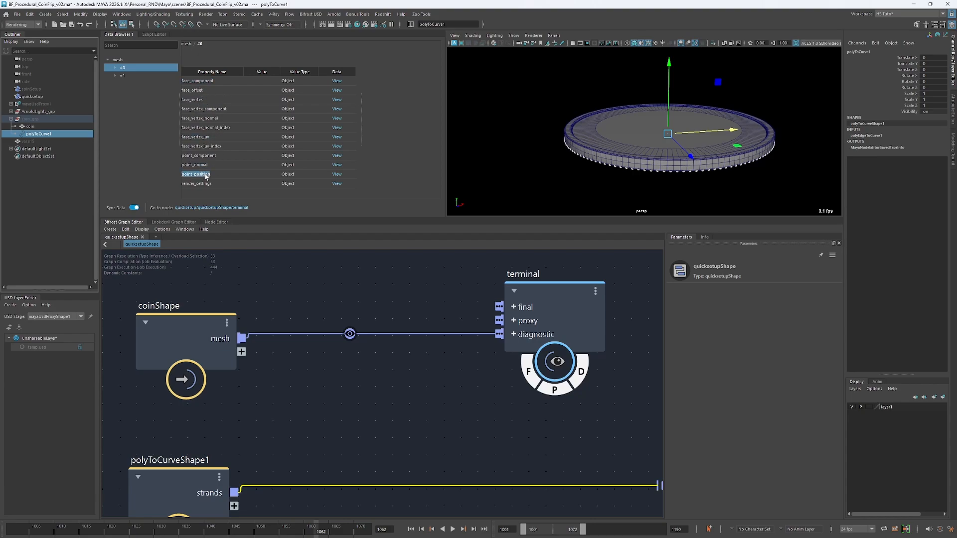
Examine the strand_component, point_position, point_ratio and point_tangent properties of mesh element #1, and locate the source watchpoint
click(122, 75)
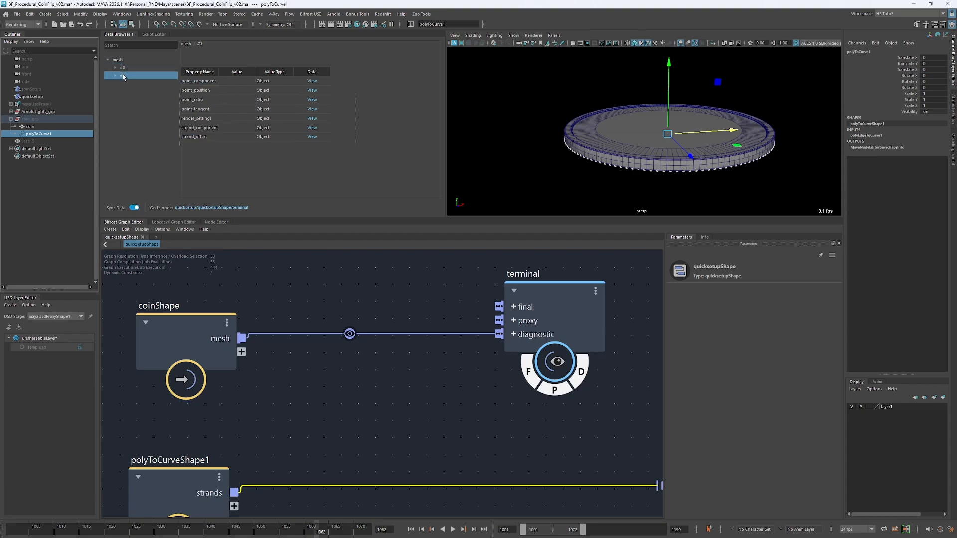
double_click(195, 128)
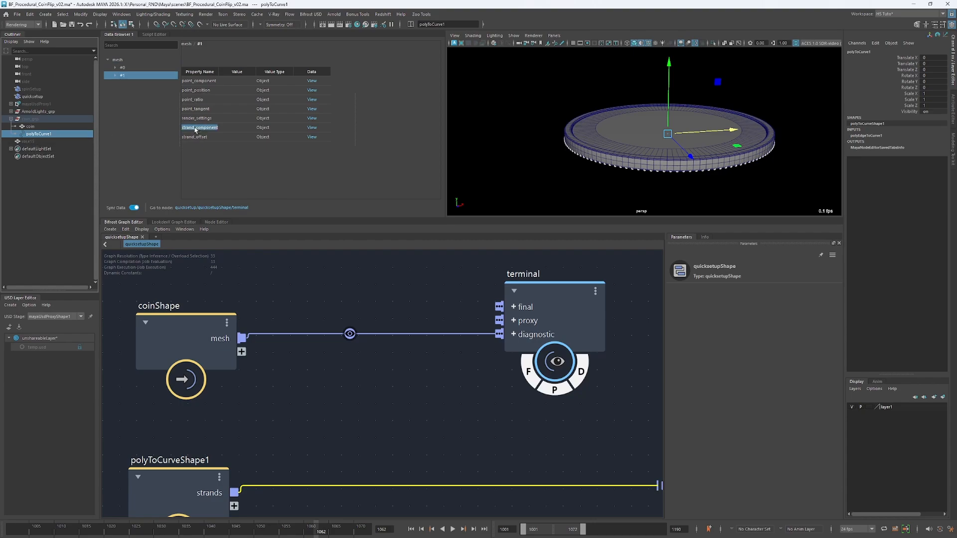
double_click(197, 90)
double_click(198, 100)
double_click(195, 110)
click(235, 172)
click(354, 333)
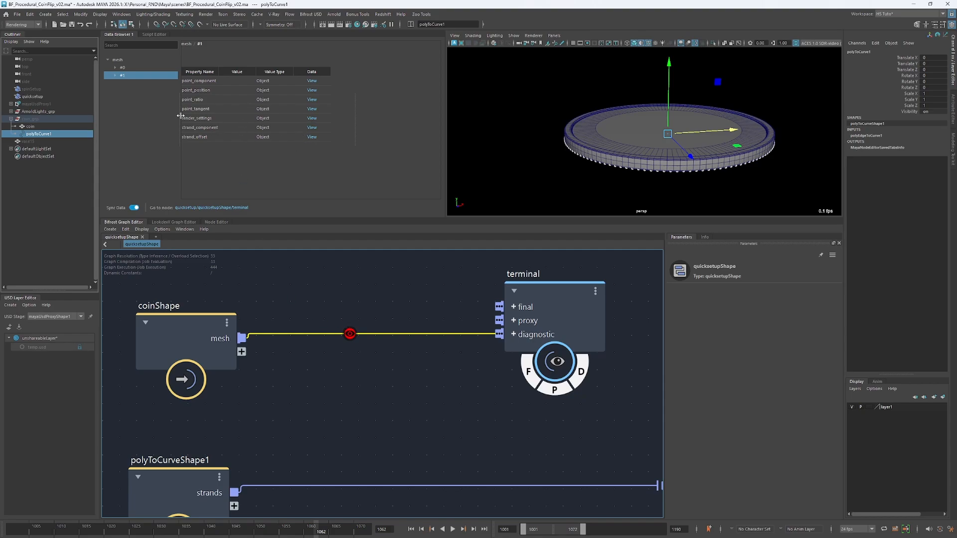
Examine the data array of point_position under mesh element #0, including its indices and x, y, z values
click(116, 68)
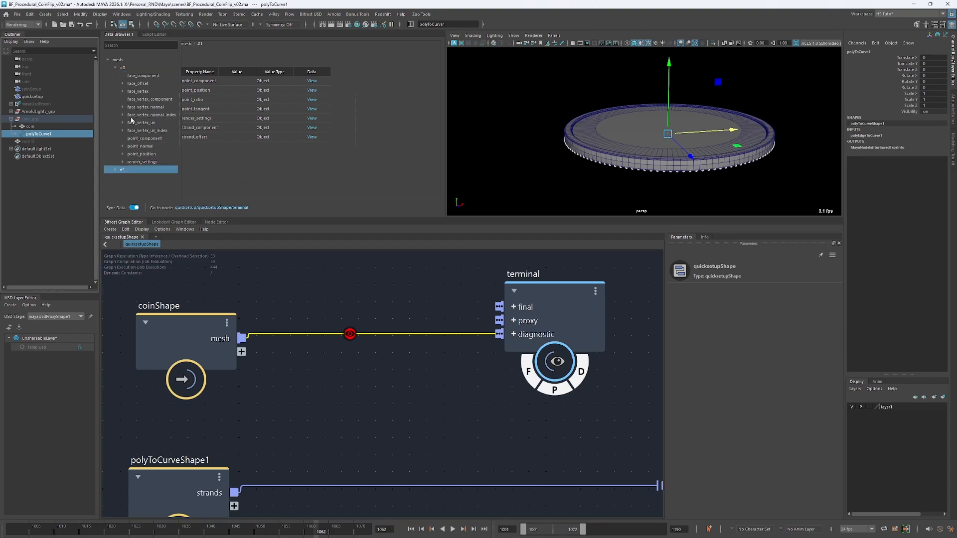
click(122, 154)
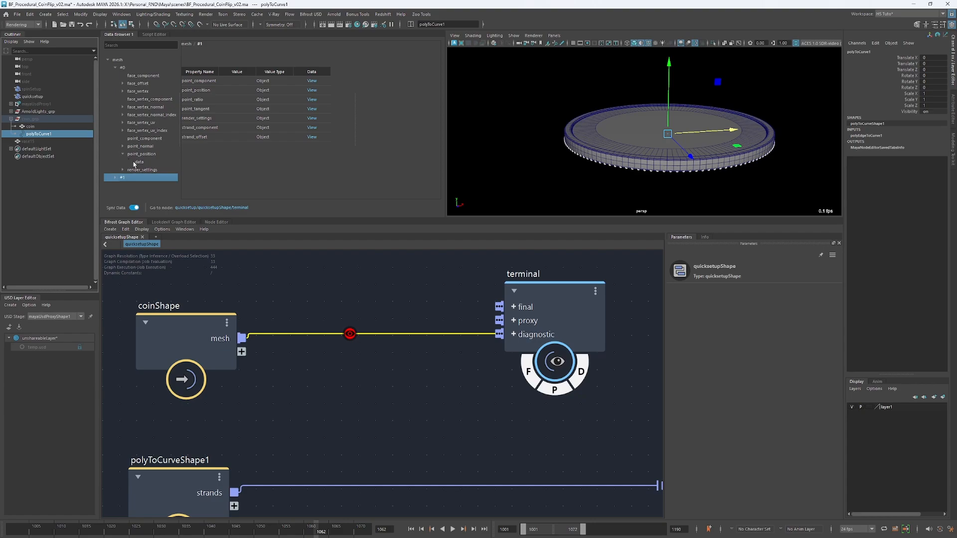
click(139, 162)
drag(219, 99, 193, 100)
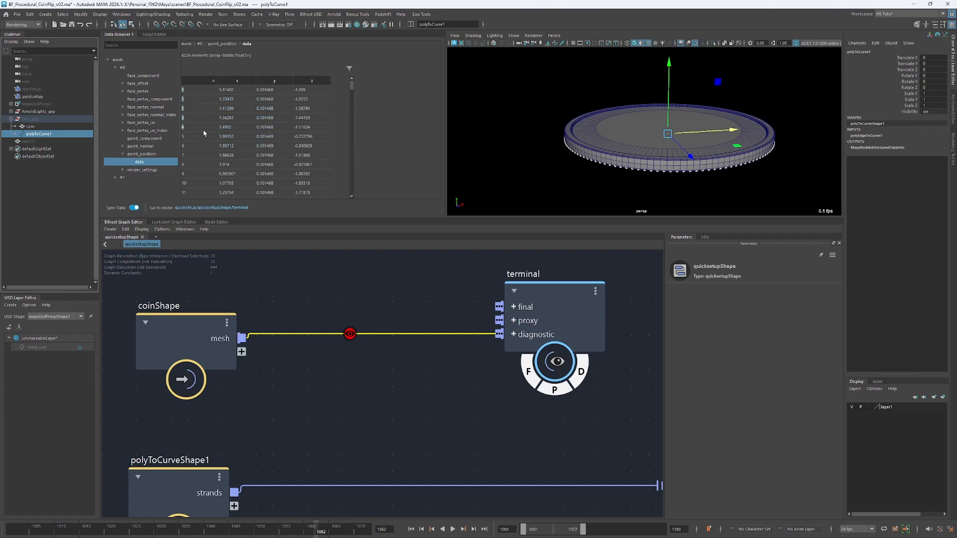
click(226, 99)
drag(253, 126, 264, 127)
mouse_move(354, 87)
mouse_down()
mouse_move(353, 191)
mouse_move(353, 96)
mouse_up()
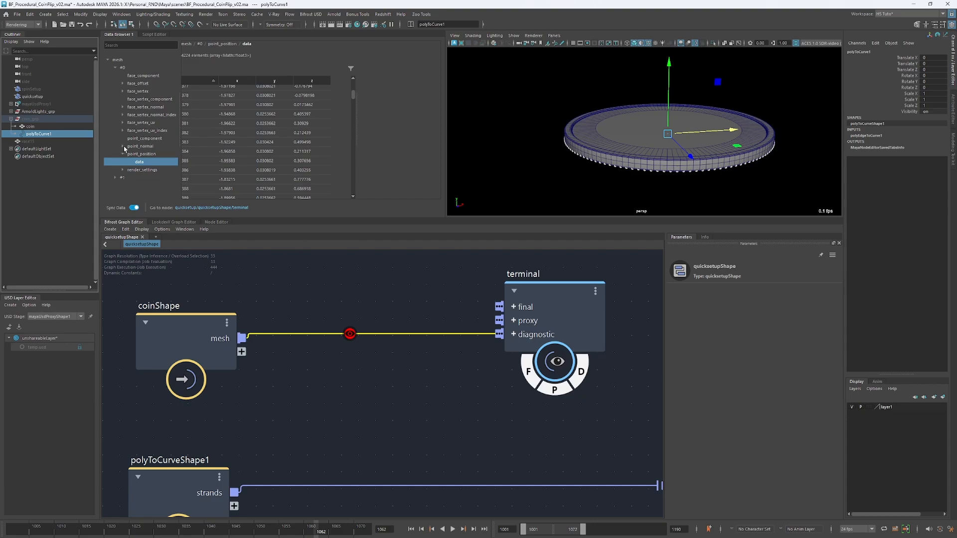
Examine the data arrays of point_normal and face_vertex_uv under mesh element #0
click(123, 147)
click(147, 155)
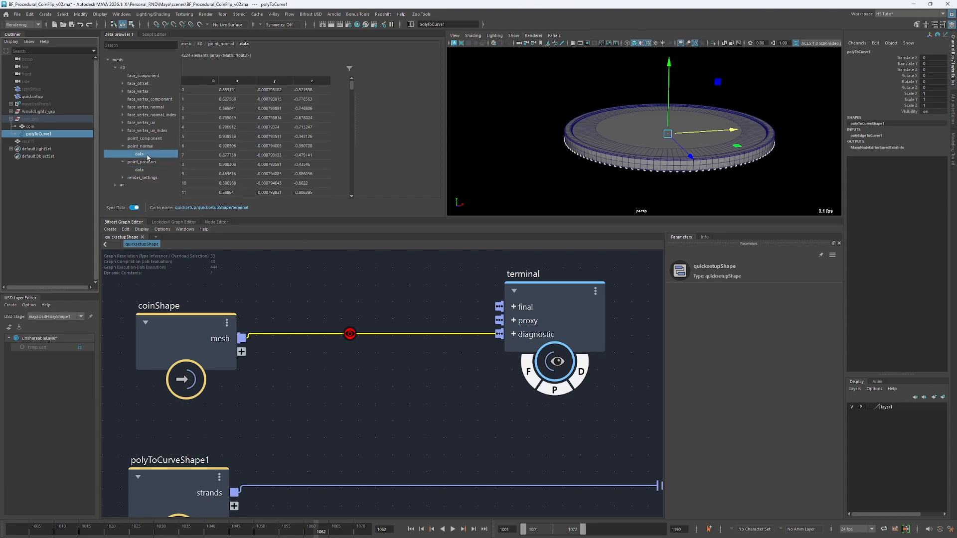
click(124, 122)
click(139, 130)
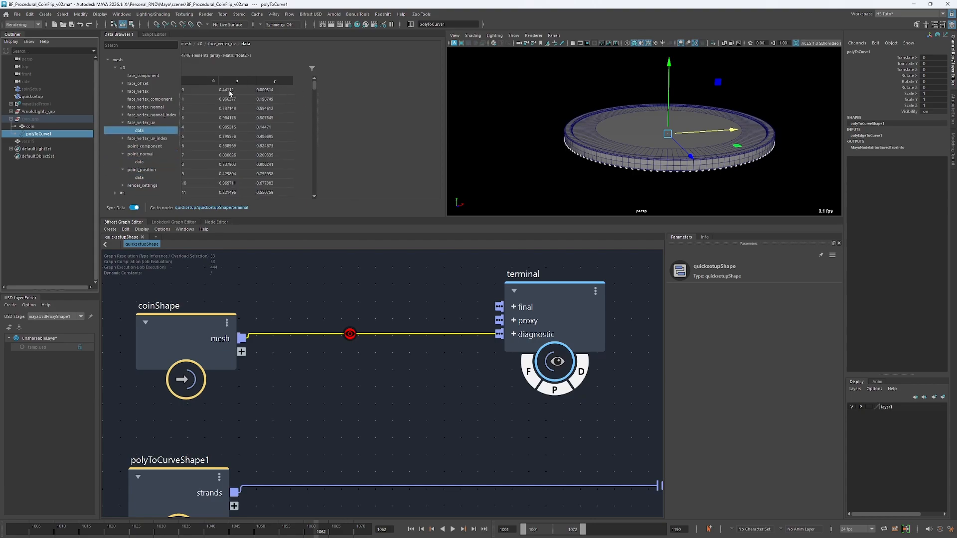
drag(230, 93, 270, 129)
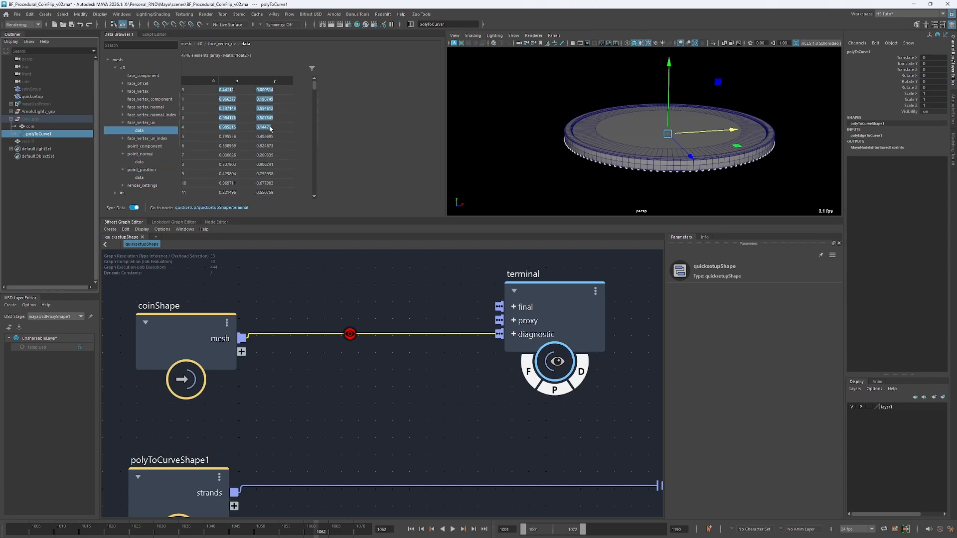
Examine the data arrays of face_offset and face_vertex under mesh element #0
click(123, 84)
click(141, 92)
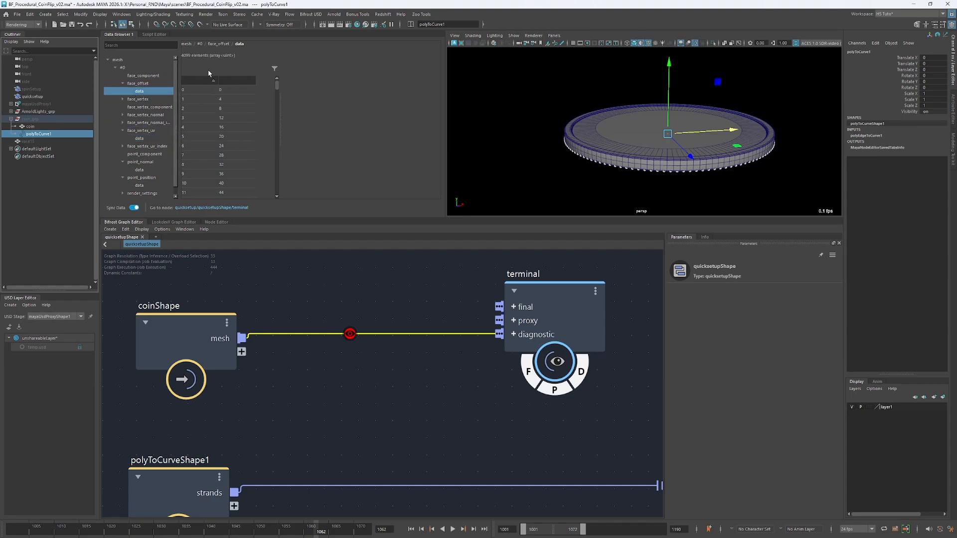
click(122, 99)
click(140, 107)
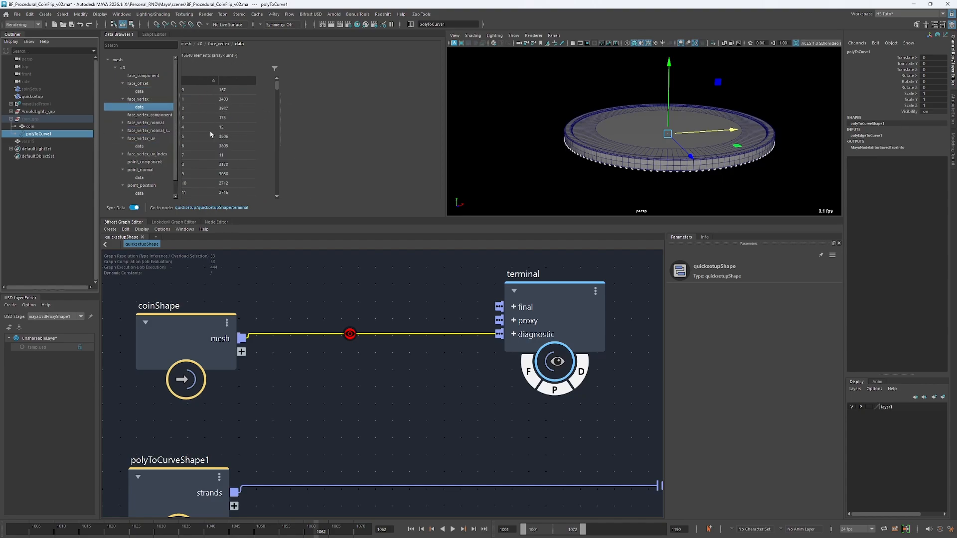
Collapse mesh element #0 and examine the data arrays of point_ratio and point_tangent under element #1
click(116, 68)
click(115, 75)
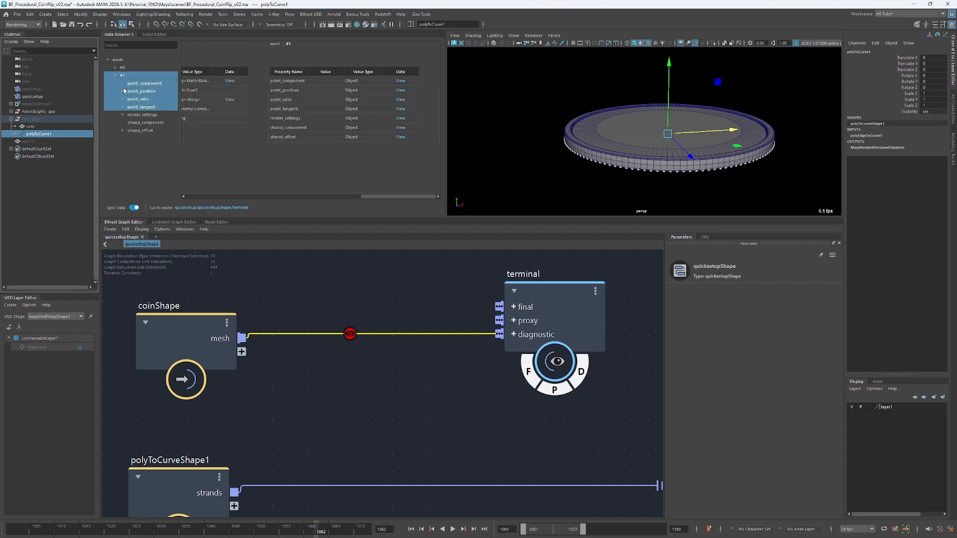
click(131, 99)
click(122, 99)
click(140, 107)
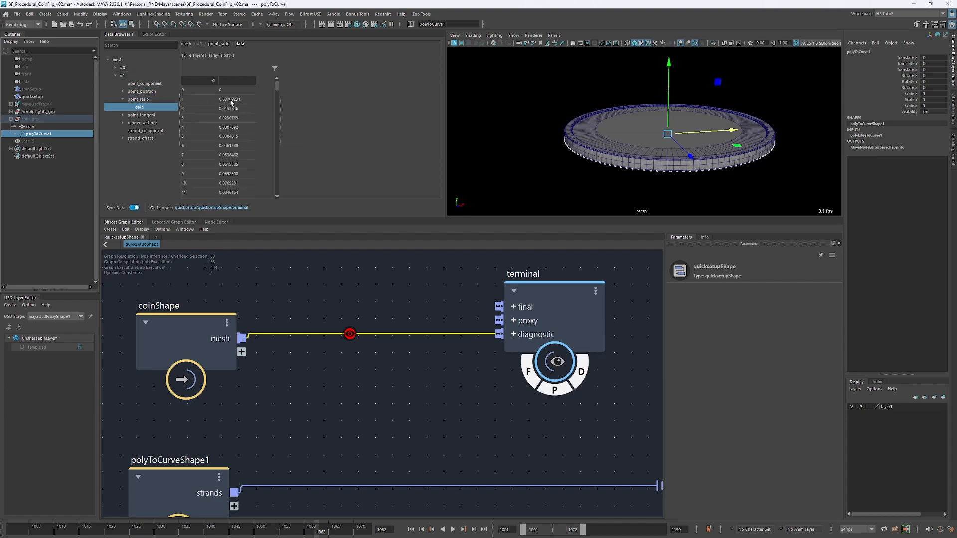
drag(229, 99, 246, 170)
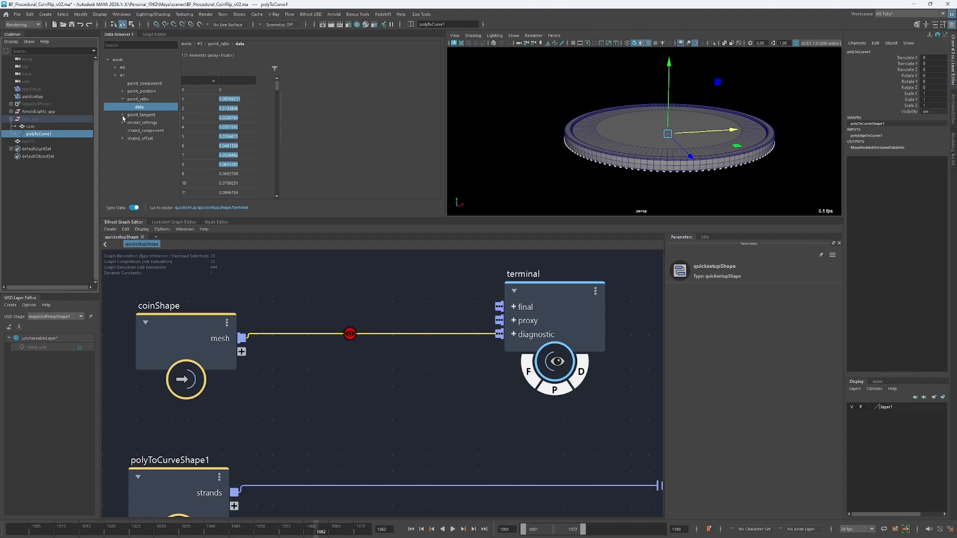
click(123, 115)
click(142, 123)
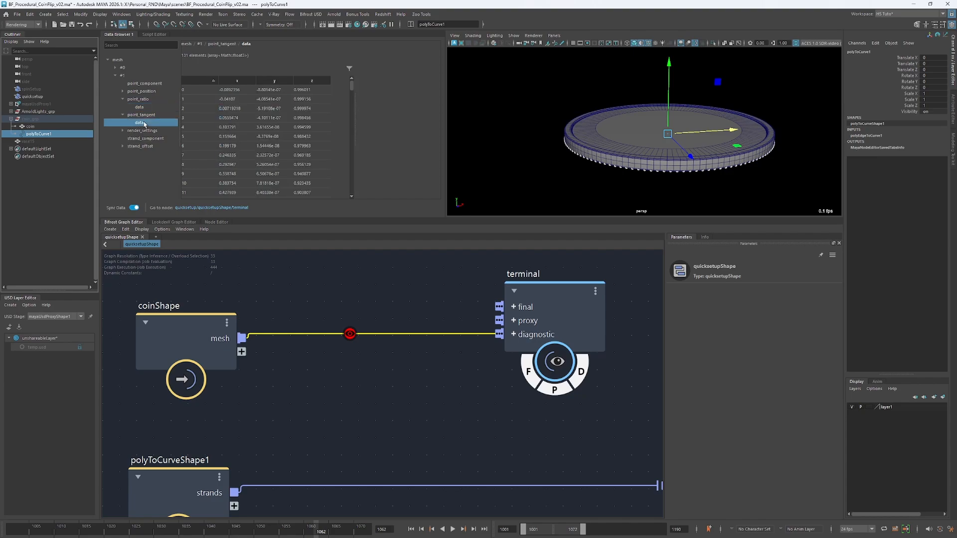
Select the polyToCurveShape1 node to show its strand conversion options, shifting it slightly to the left
click(264, 291)
click(187, 474)
click(253, 277)
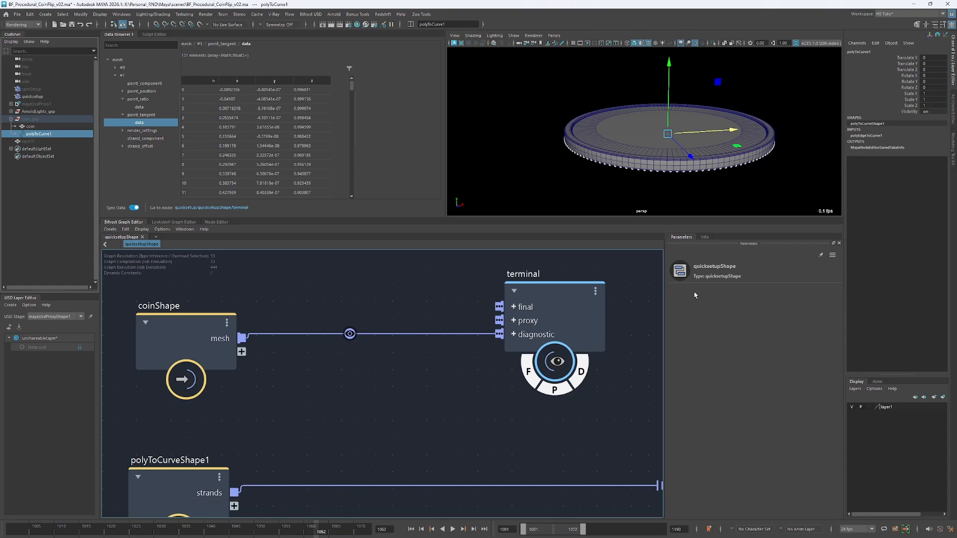
drag(187, 476, 182, 476)
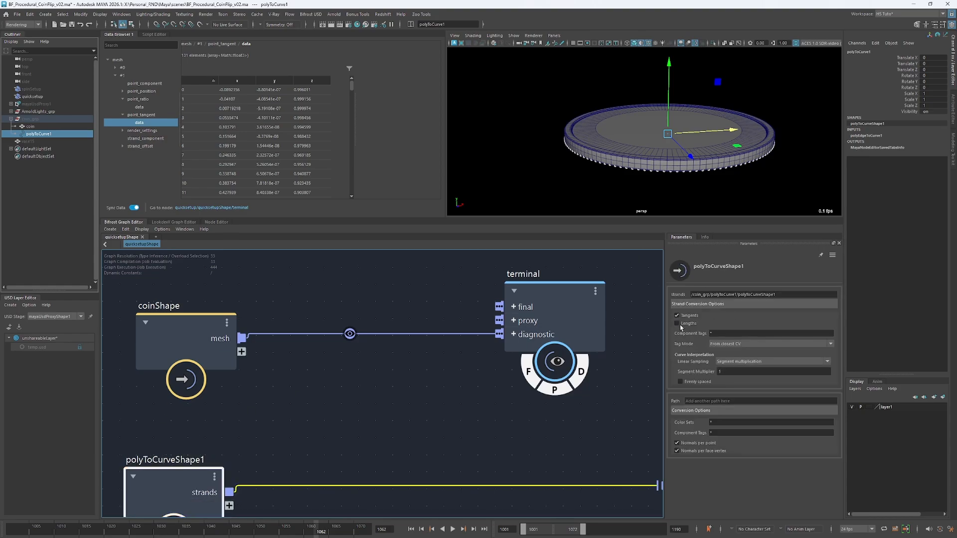
Collapse mesh element #1 and review the face_offset and face_vertex data arrays of element #0 again
click(143, 154)
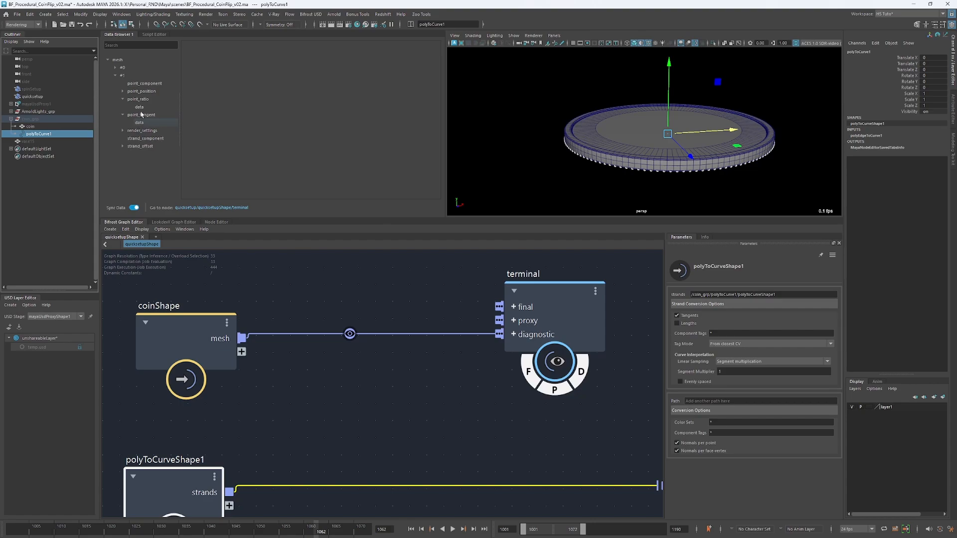
click(115, 76)
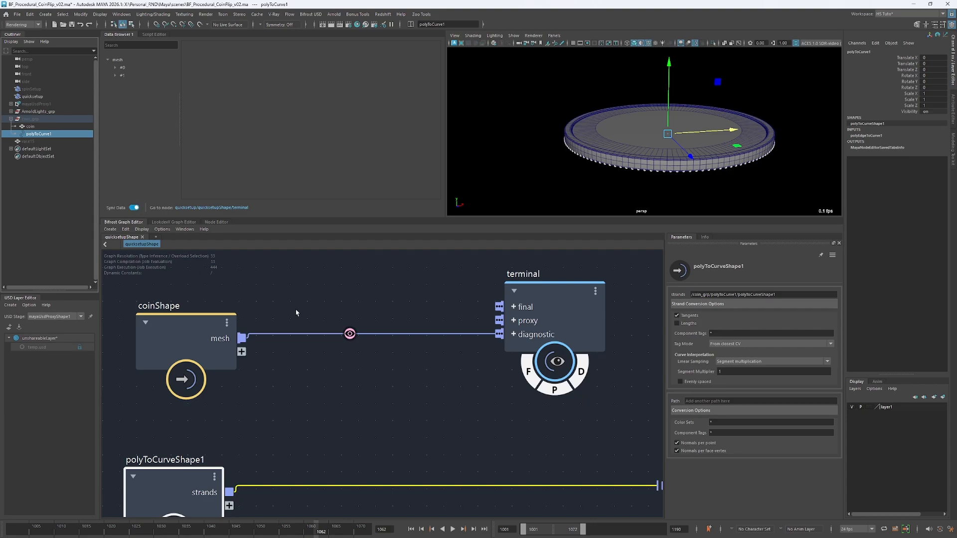
click(115, 68)
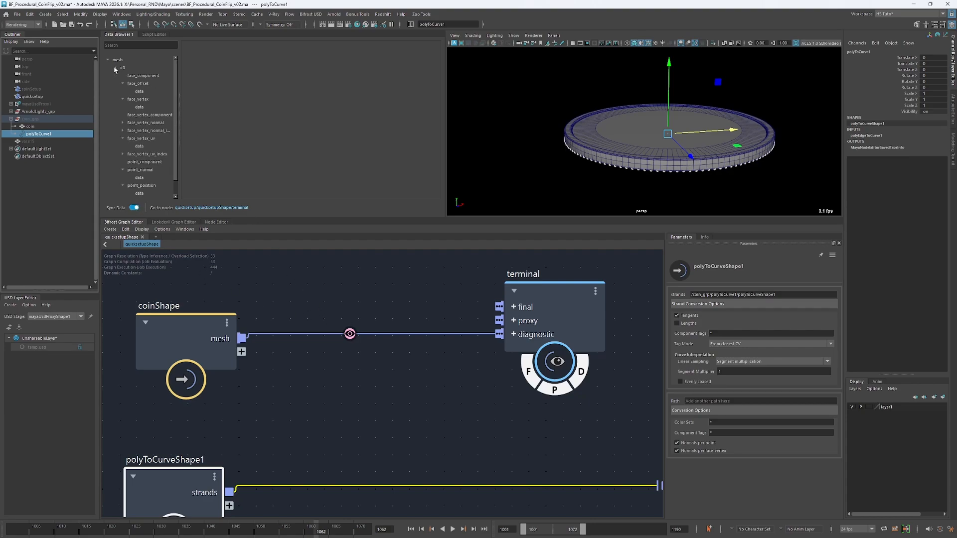
click(140, 92)
click(140, 107)
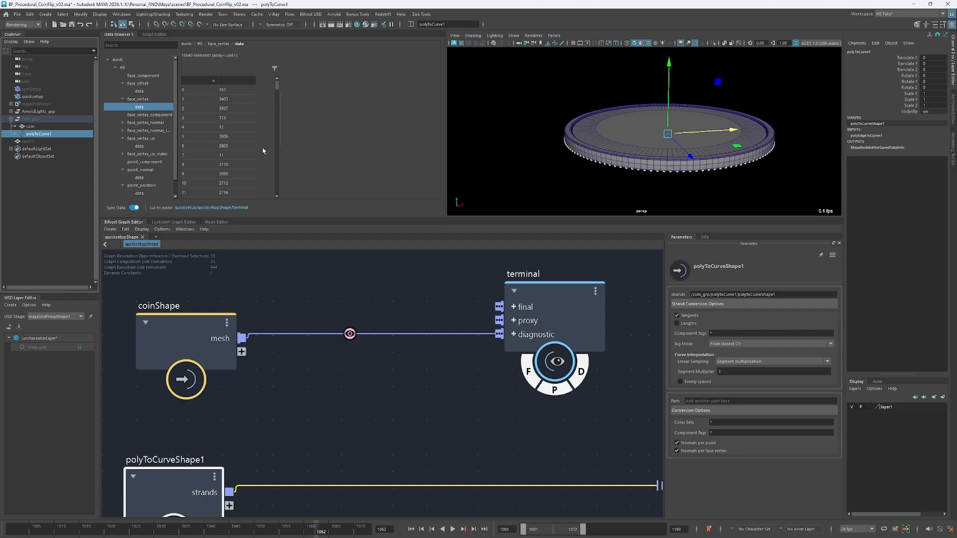
Turn off Sync Data in the Data Browser, play the timeline from its start, and turn the syncing back on
click(135, 208)
drag(59, 527, 15, 528)
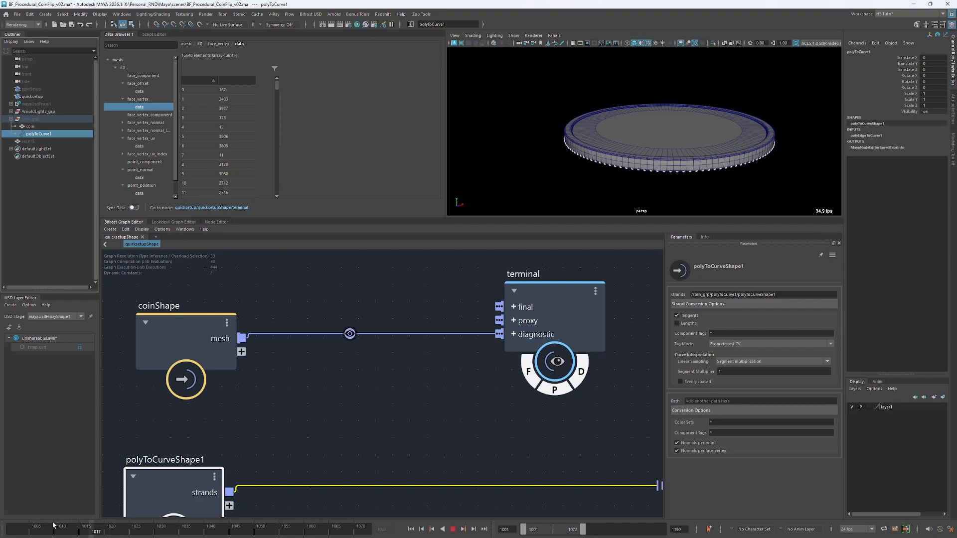
click(134, 207)
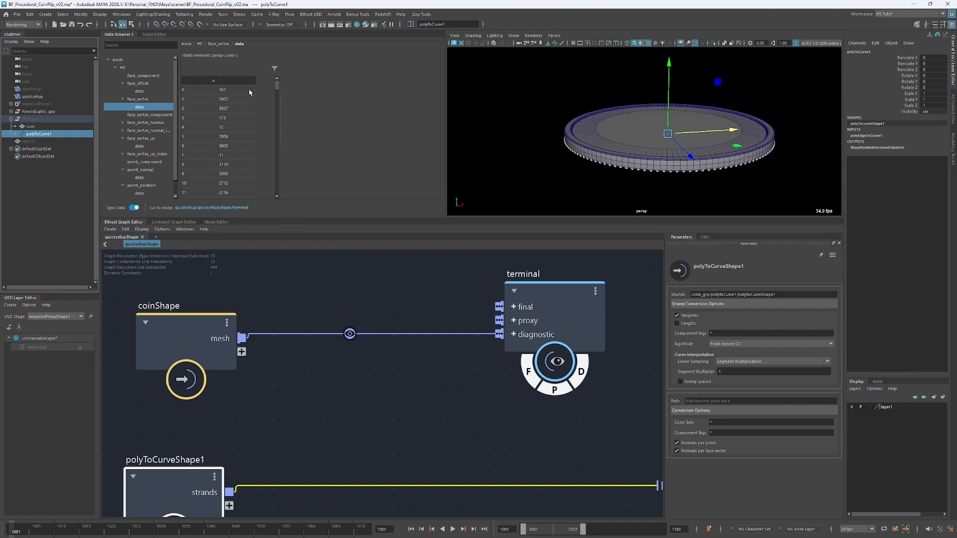
Remove the watchpoint from the connection between coinShape's mesh port and the terminal's diagnostic port
click(350, 334)
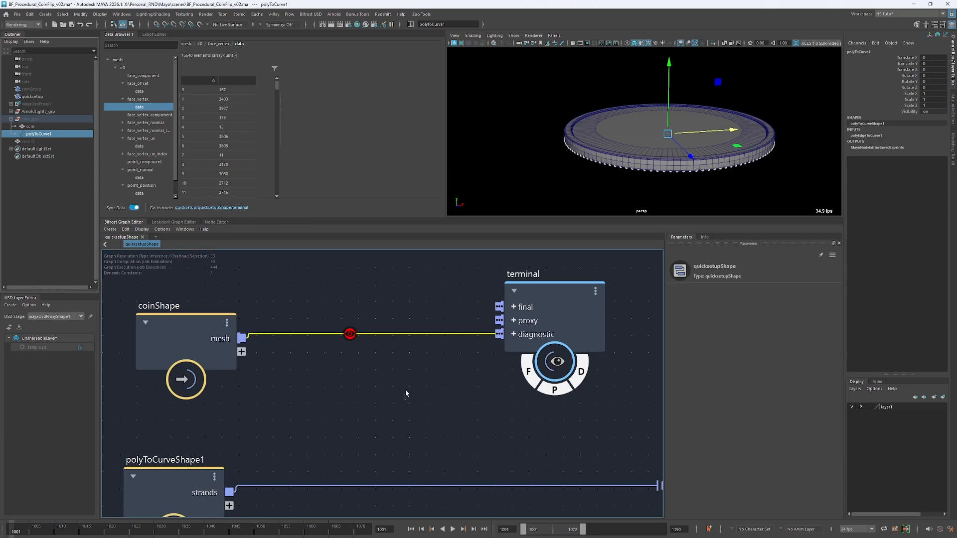
middle_drag(406, 390, 432, 380)
click(337, 329)
key(Delete)
key(a)
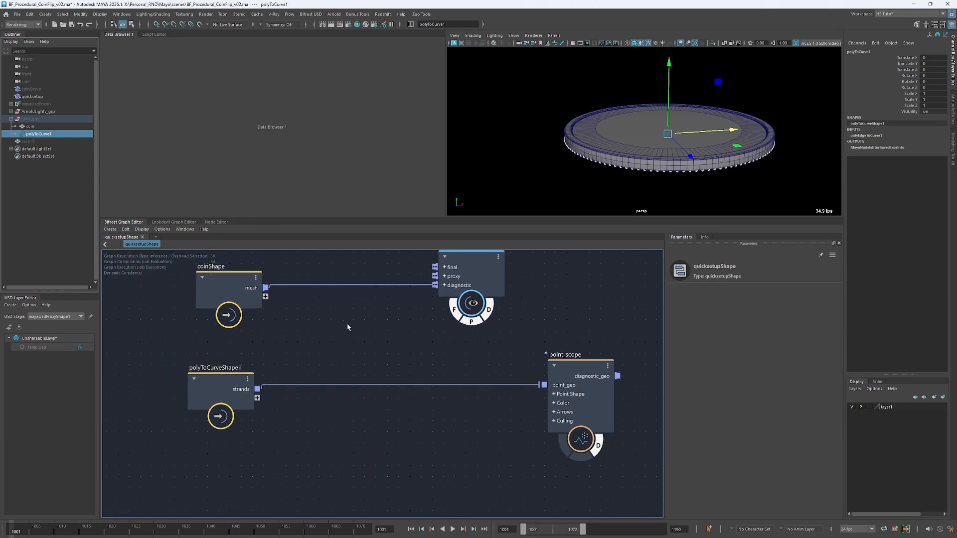
Inspect the mesh input path of the coinShape node
middle_drag(360, 331, 365, 375)
click(252, 339)
drag(721, 294, 700, 295)
Create a polygon cube and parent it under coin_grp alongside the coin and rim curve
click(527, 135)
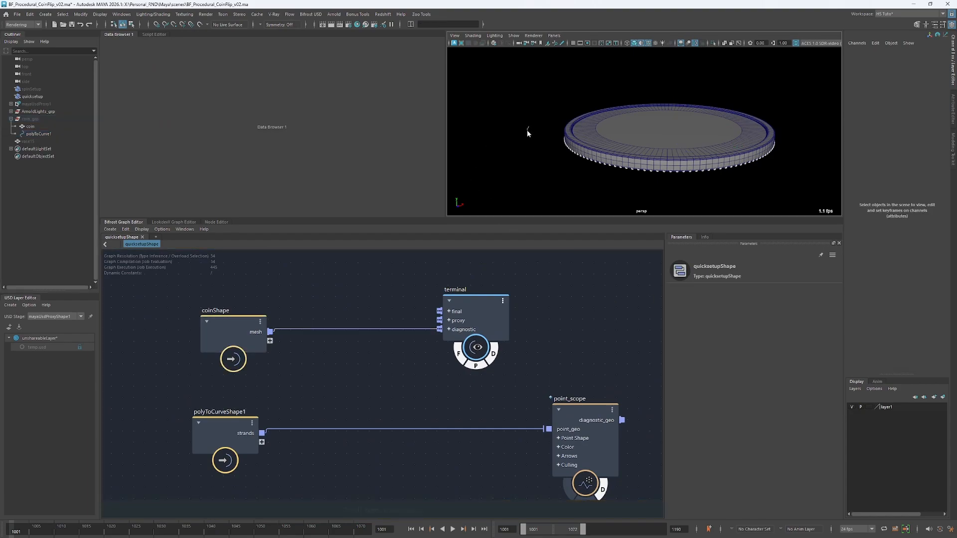
shift+right_drag(529, 127, 526, 152)
click(55, 167)
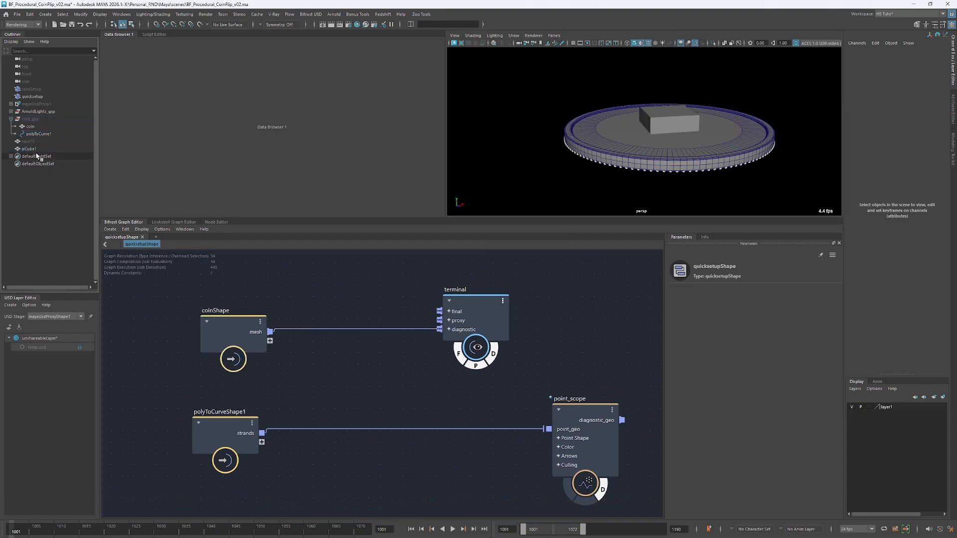
click(28, 149)
middle_drag(29, 149, 31, 121)
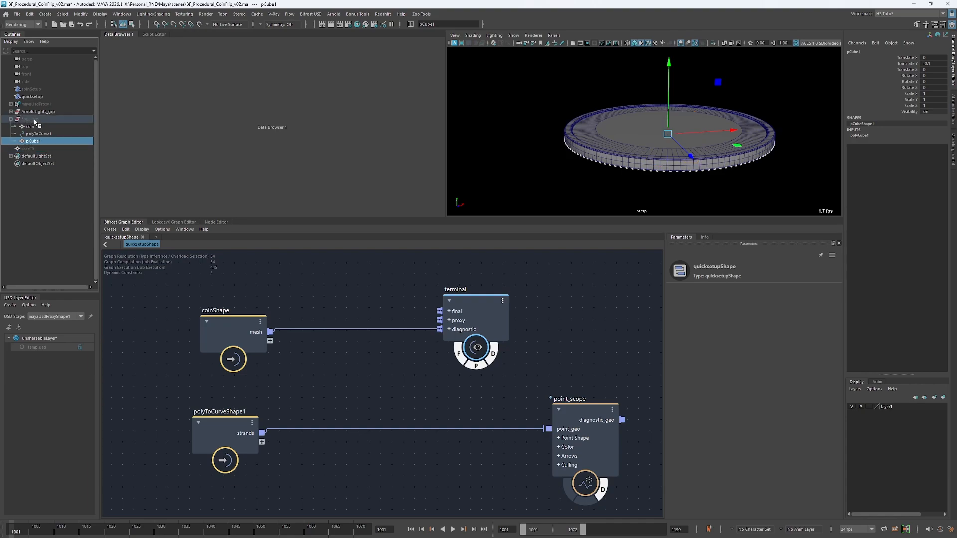
click(34, 120)
Add a watchpoint to coinShape's mesh connection to read the array size, and check the node's mesh path
click(371, 329)
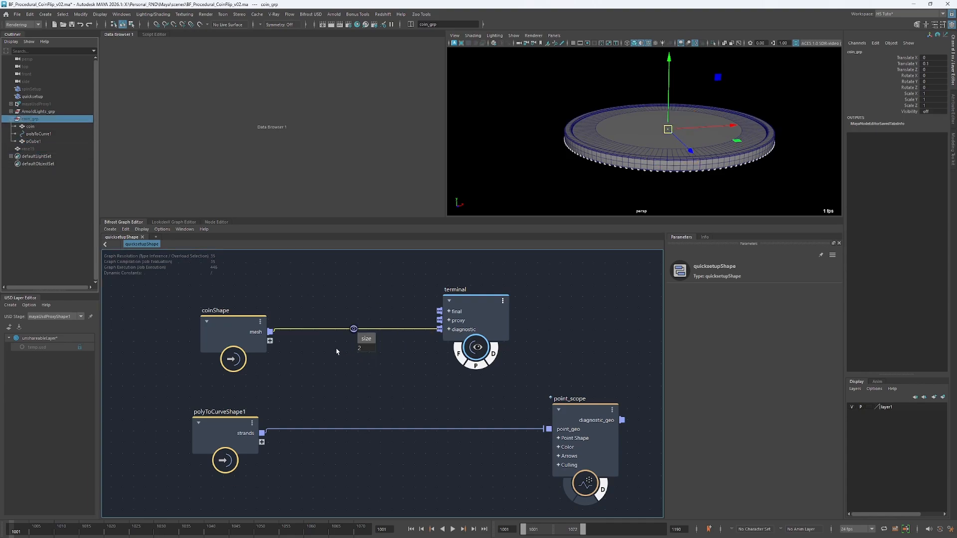
scroll(336, 349, up, 3)
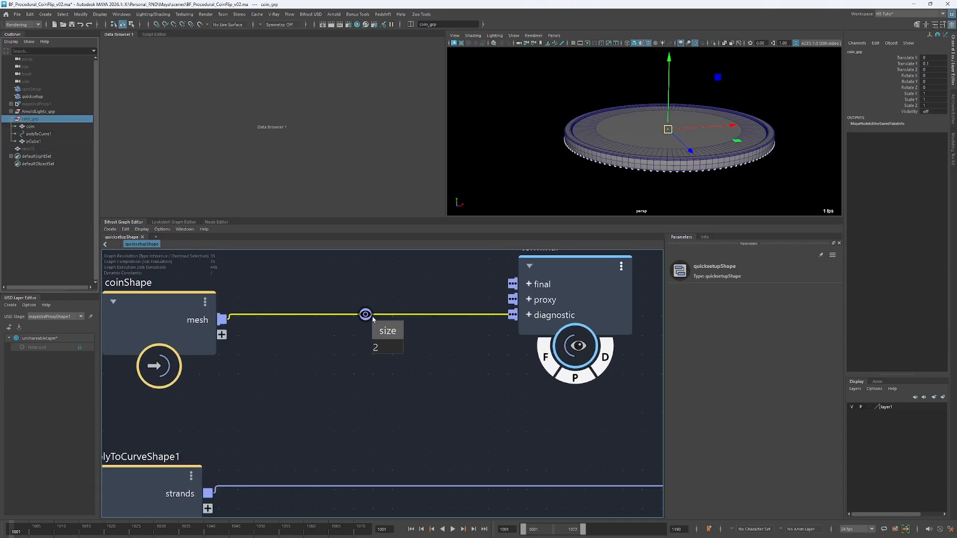
click(205, 331)
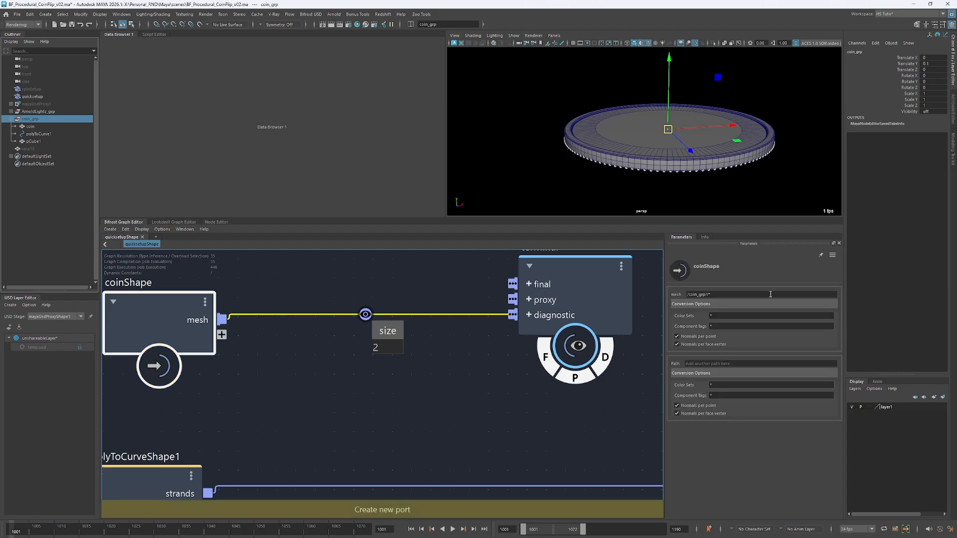
click(708, 296)
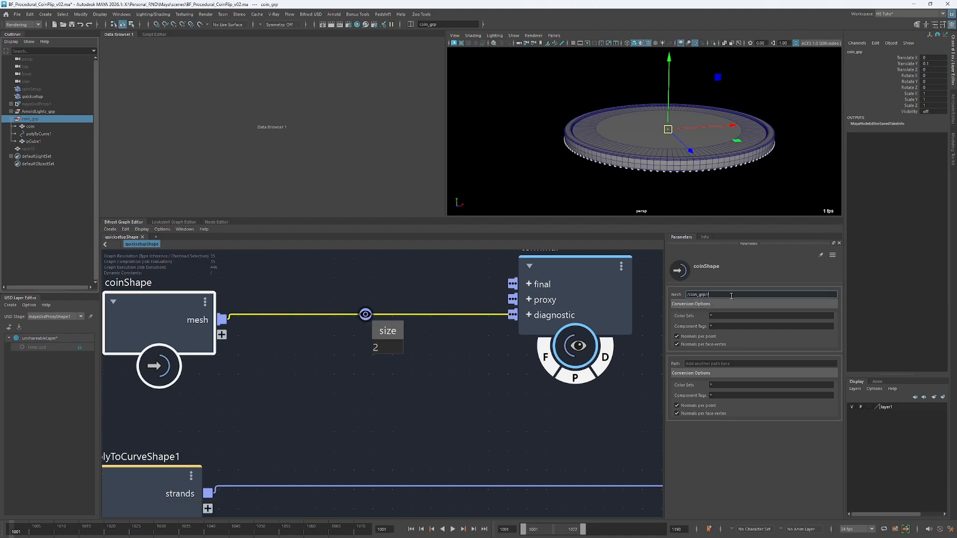
Delete the mesh connection, rewire coinShape's mesh to the terminal's diagnostic port, and put a watchpoint on it
click(329, 315)
key(Delete)
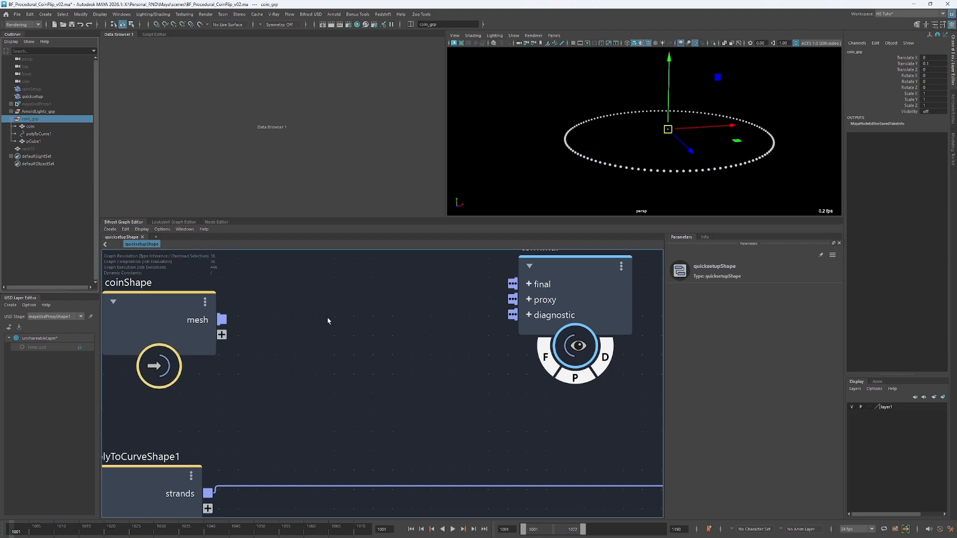
drag(222, 319, 512, 315)
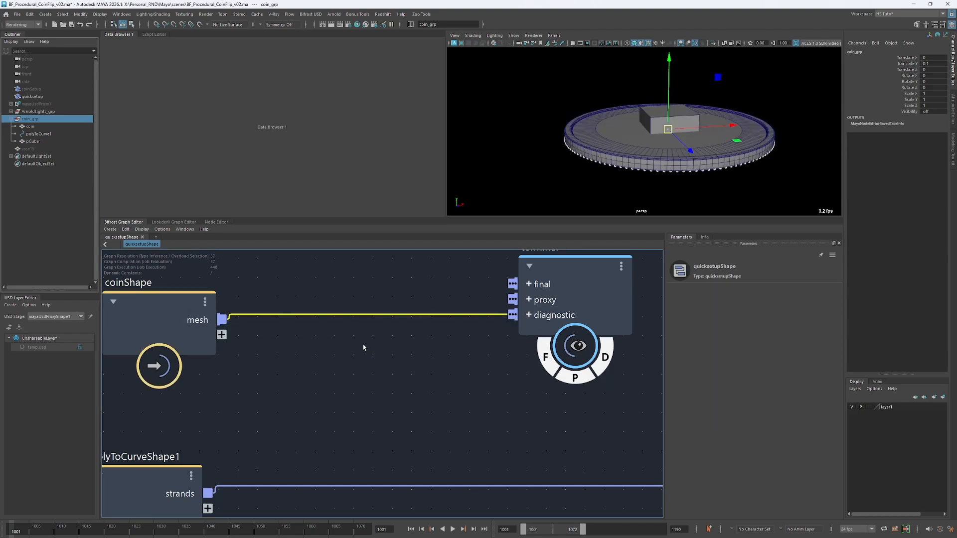
click(381, 348)
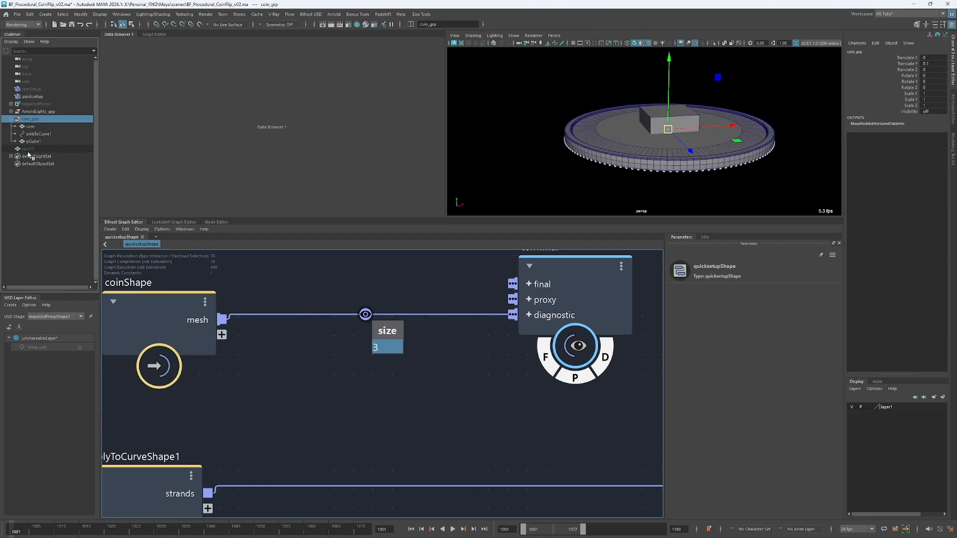
Review coinShape's mesh path, the Script Editor log and the array size watchpoint on its connection
alt+middle_drag(301, 295, 310, 336)
click(195, 341)
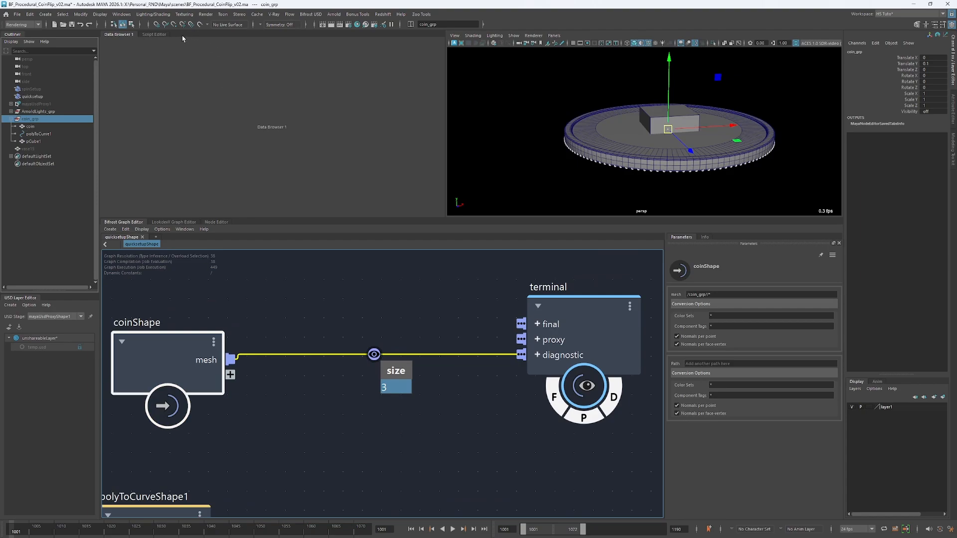
click(161, 35)
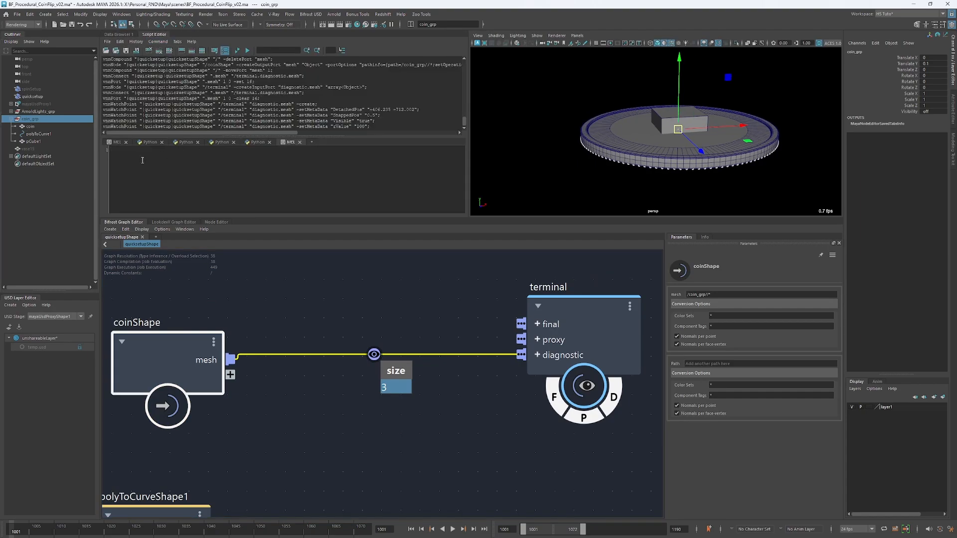
click(121, 35)
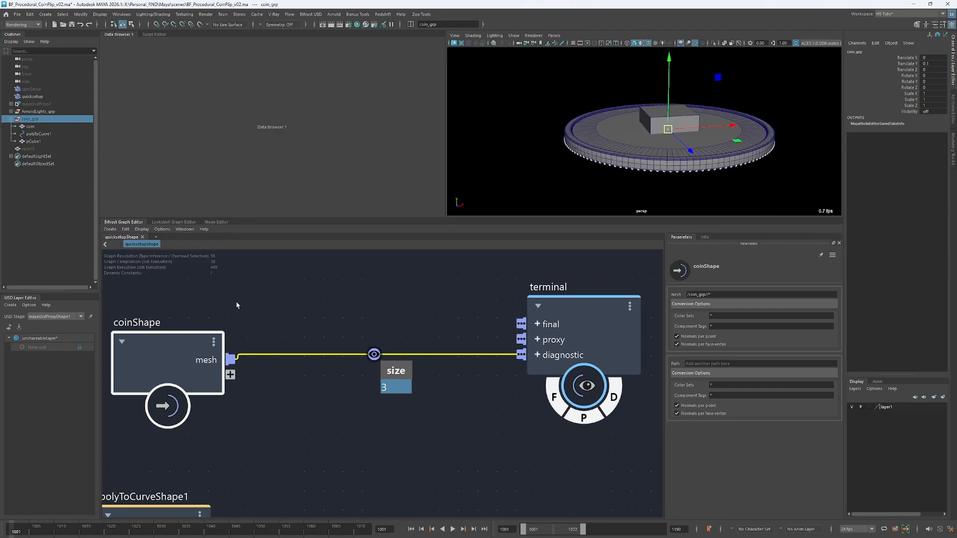
drag(201, 364, 212, 361)
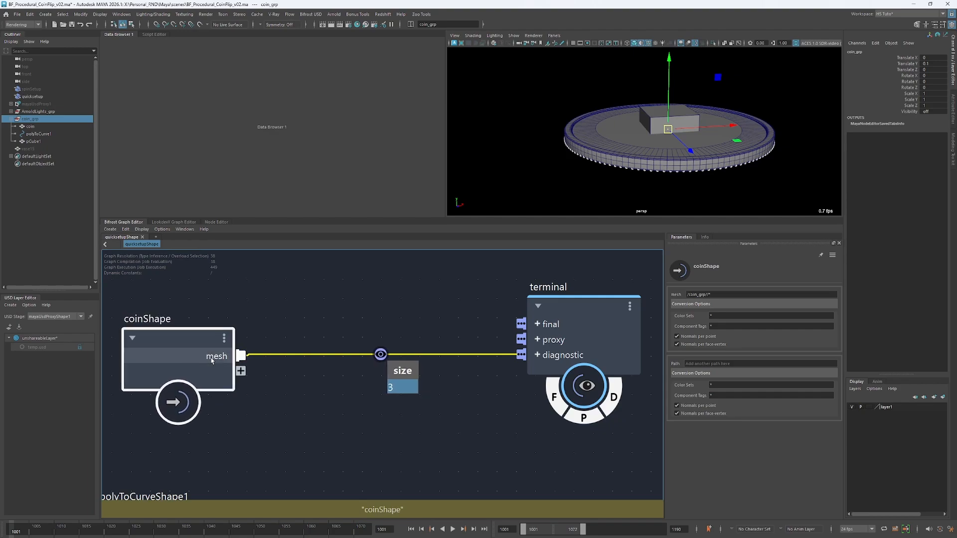
click(377, 375)
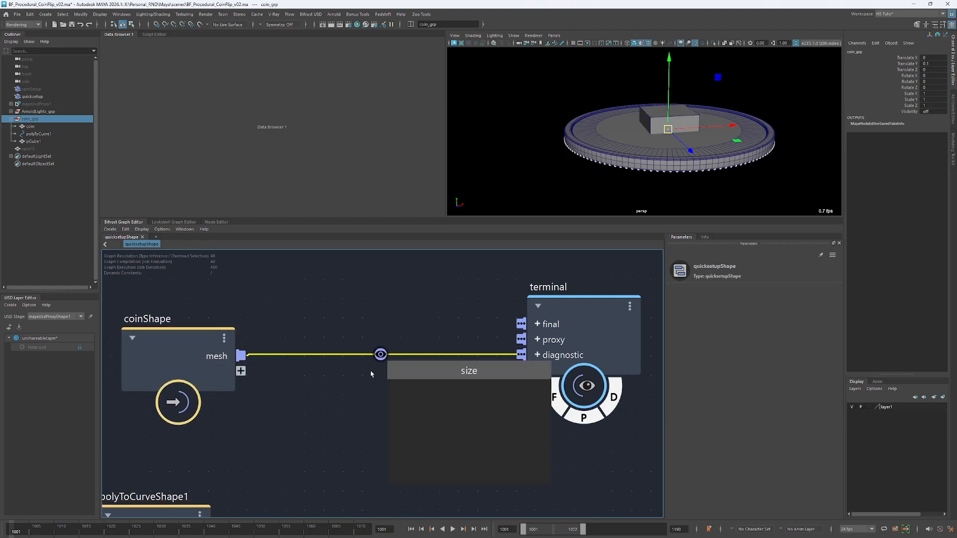
click(227, 333)
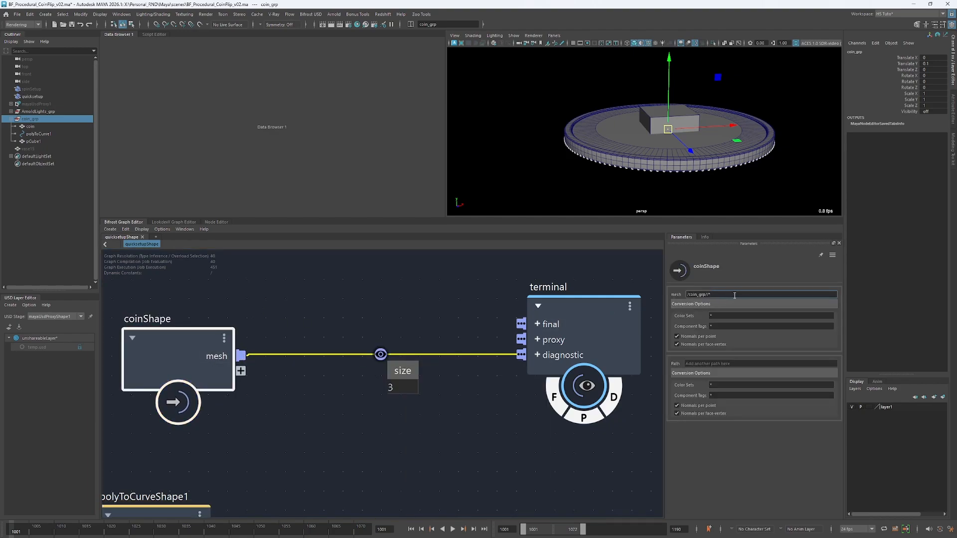
Replace the watched mesh connection with a plain one from coinShape's mesh to the terminal's diagnostic port
click(349, 354)
key(Delete)
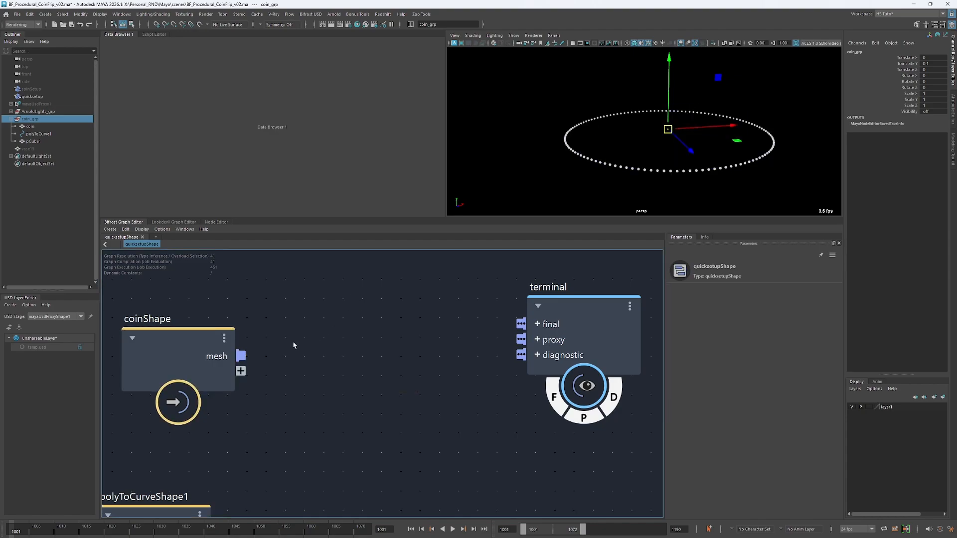
drag(241, 356, 522, 355)
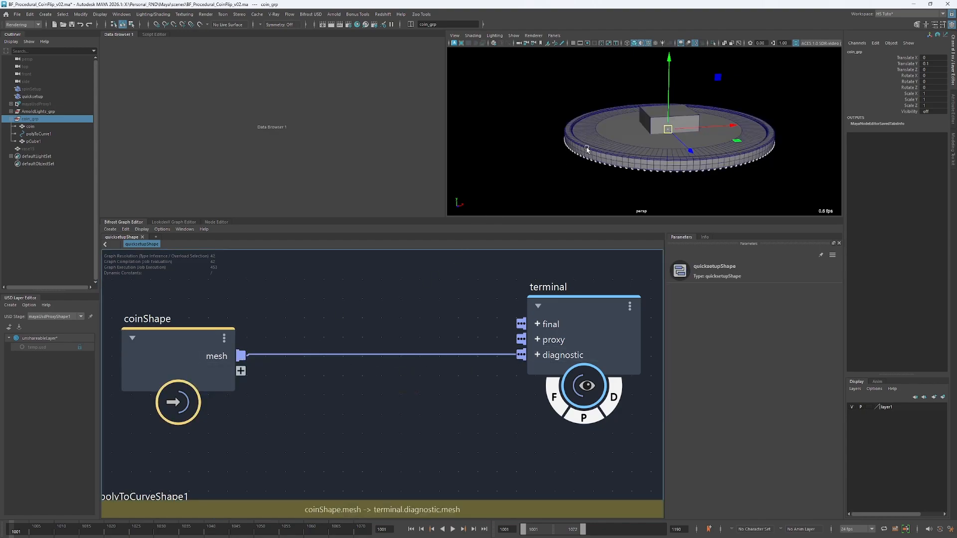
drag(400, 293, 335, 422)
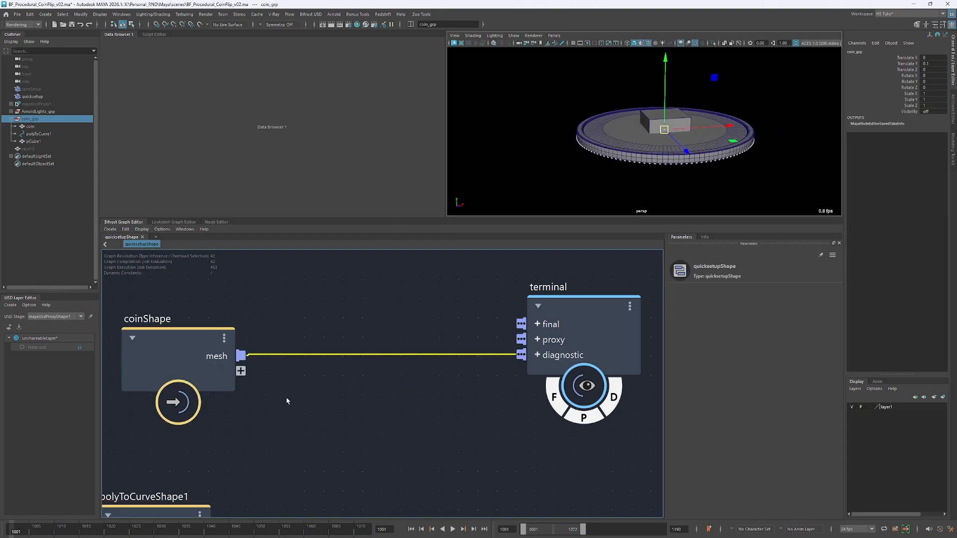
click(388, 304)
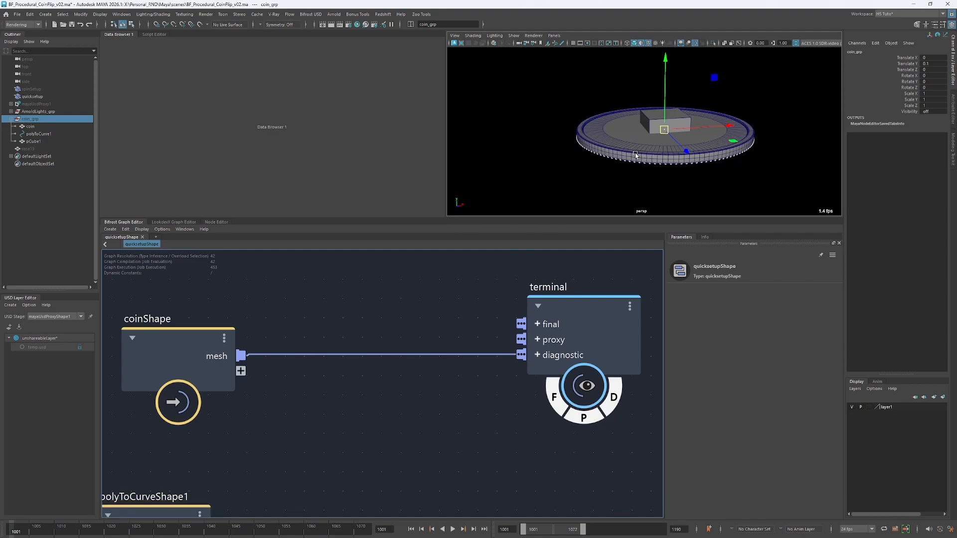
Insert a get_from_array node into the connection between coinShape's mesh and the terminal's diagnostic port
key(Tab)
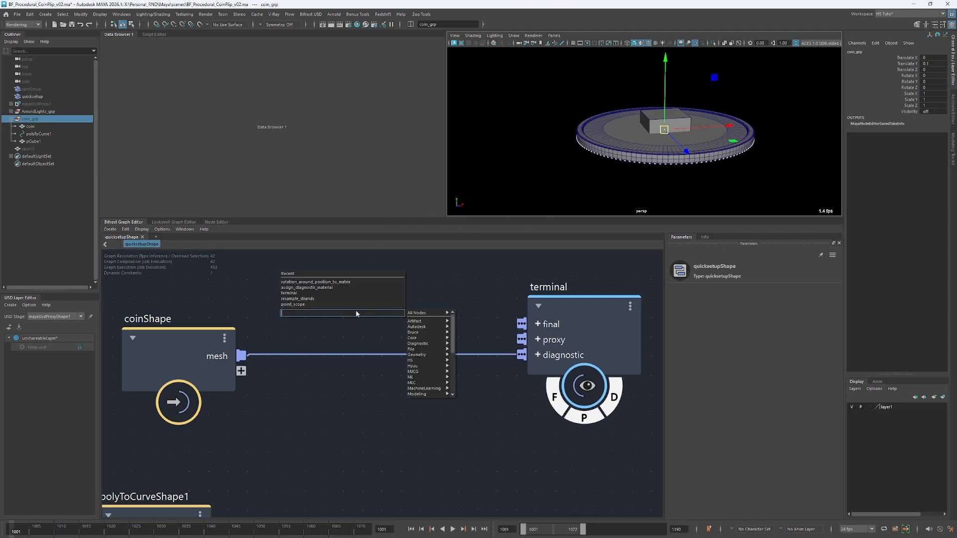
text(gfra)
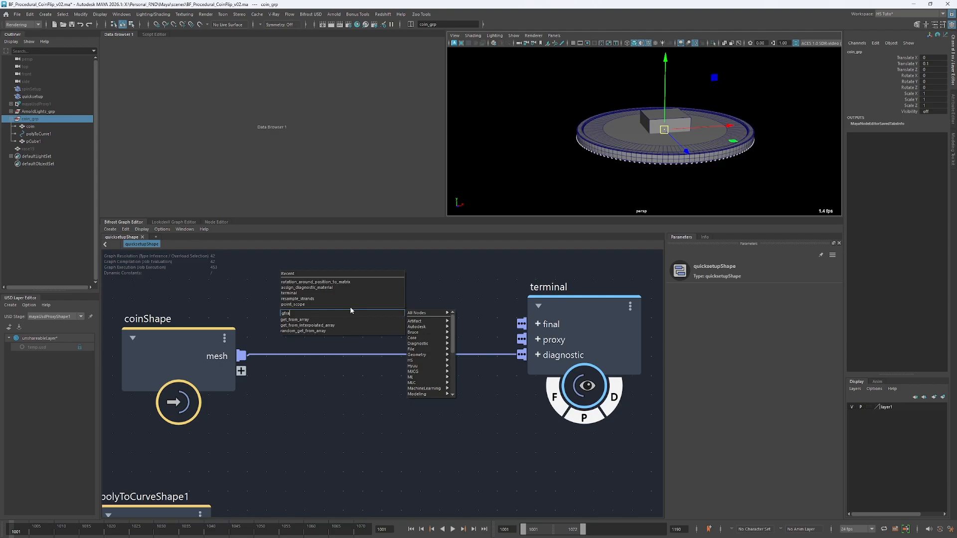
key(Down)
key(Return)
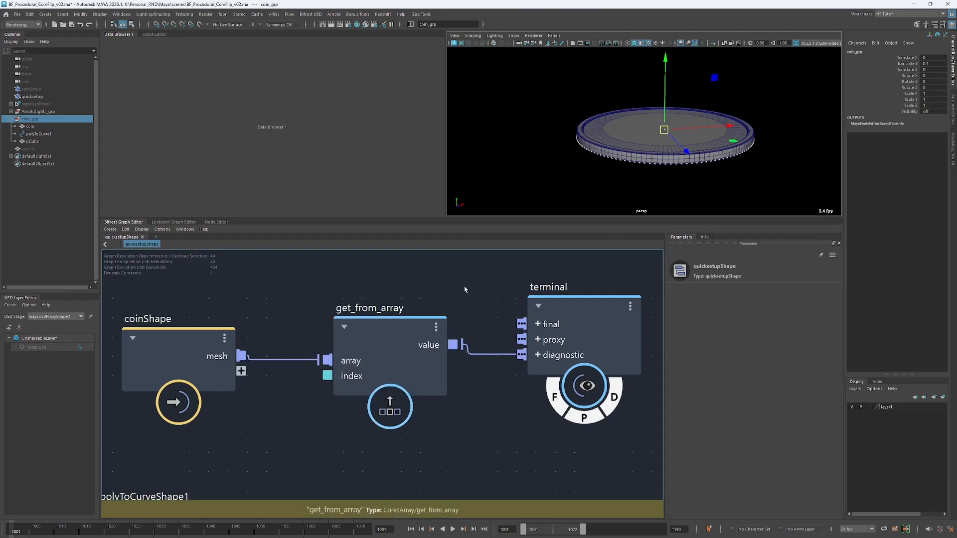
Turn off the diagnostic display of the point_scope node to hide the rim curve points
alt+middle_drag(444, 442, 426, 386)
scroll(438, 352, down, 3)
click(573, 430)
scroll(460, 357, up, 3)
Set the index of the get_from_array node to 1
drag(375, 335, 369, 348)
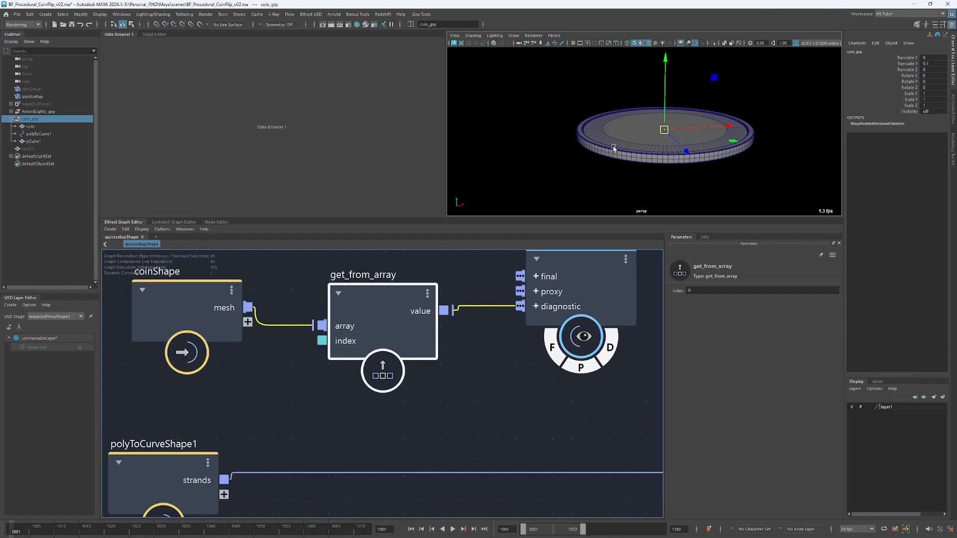
click(710, 290)
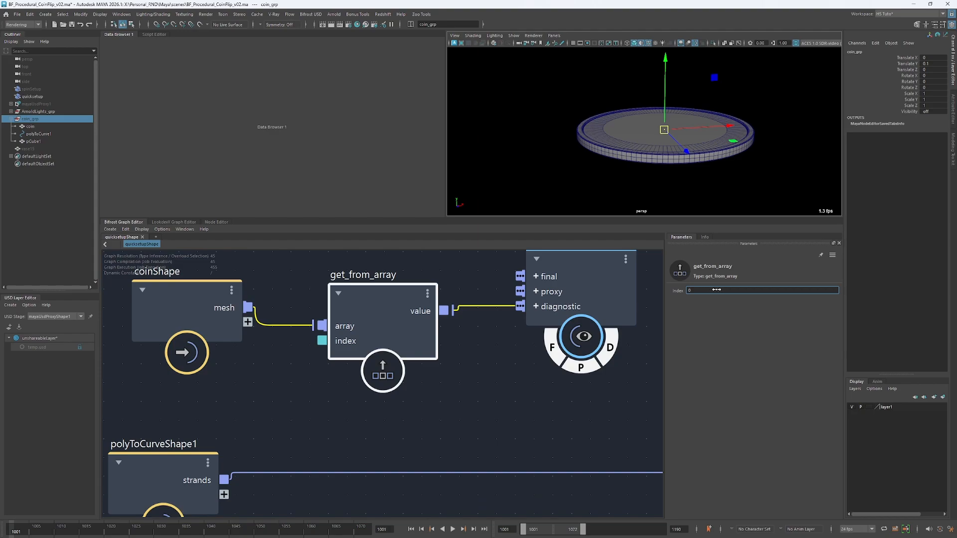
drag(716, 290, 738, 288)
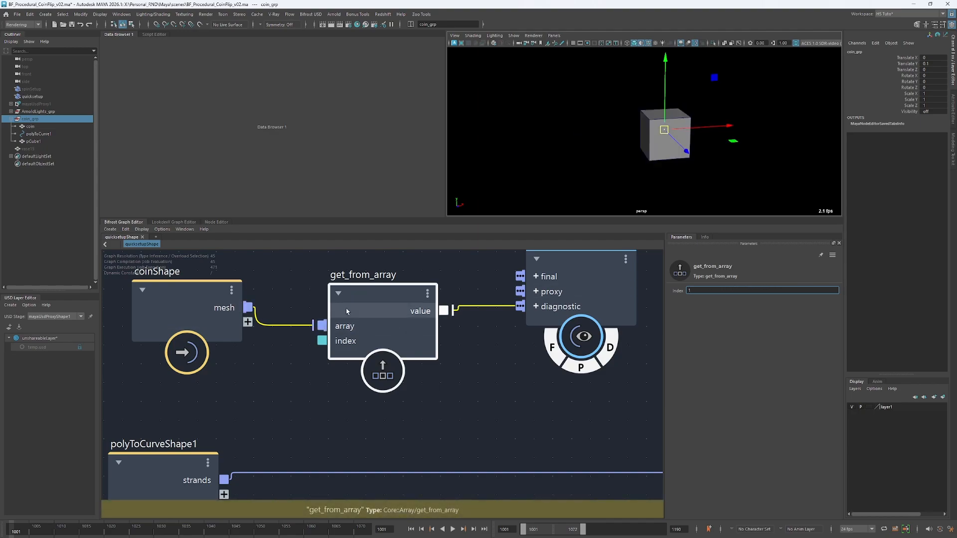
Place the get_from_array node close to coinShape and move the terminal node farther away from it
drag(424, 311, 401, 298)
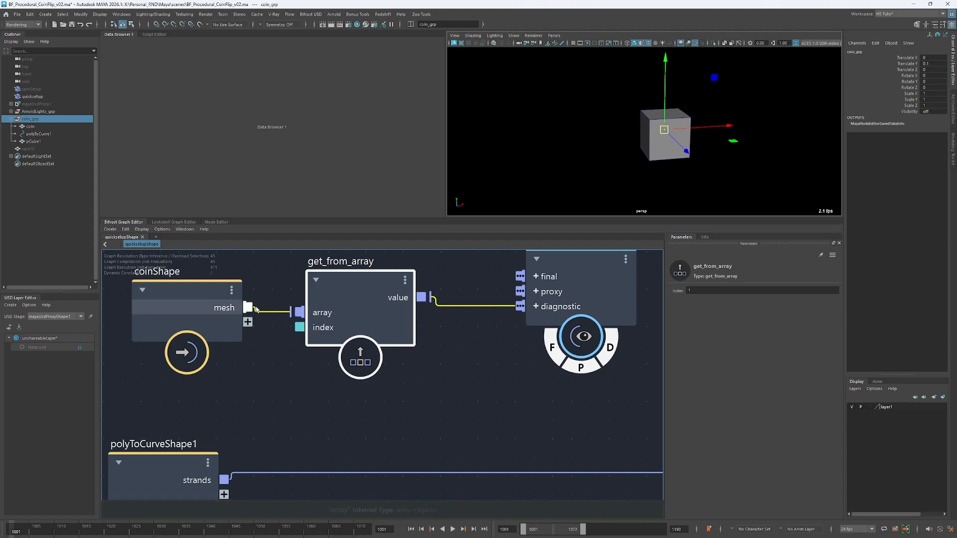
click(425, 291)
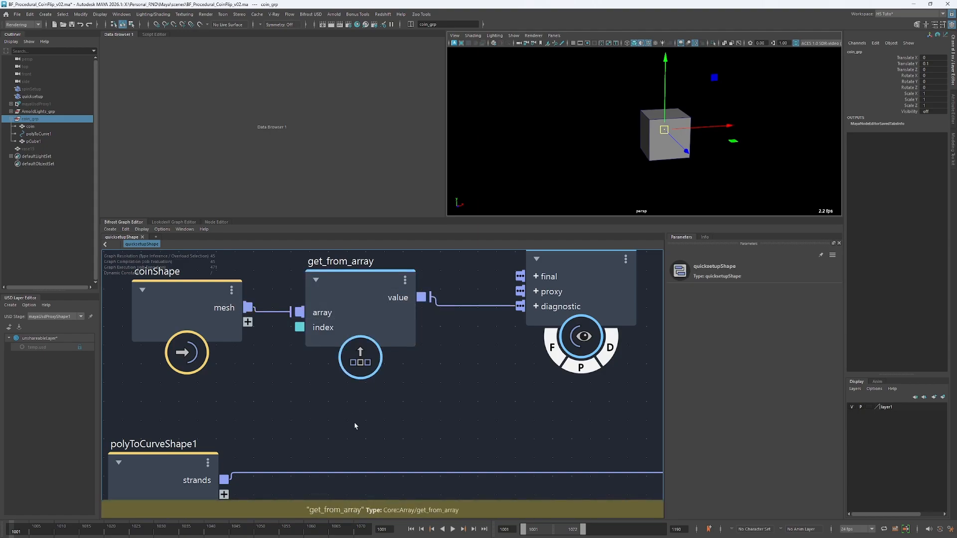
scroll(355, 425, down, 5)
middle_drag(284, 437, 316, 324)
middle_drag(394, 396, 406, 370)
middle_drag(372, 340, 384, 510)
scroll(390, 369, up, 5)
middle_drag(470, 360, 388, 393)
drag(513, 345, 558, 334)
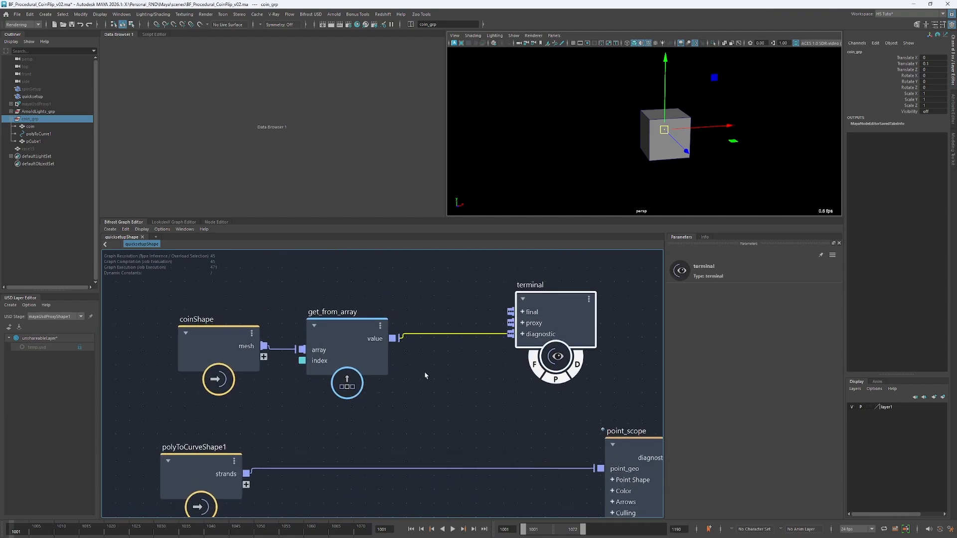
click(424, 365)
drag(334, 336, 342, 334)
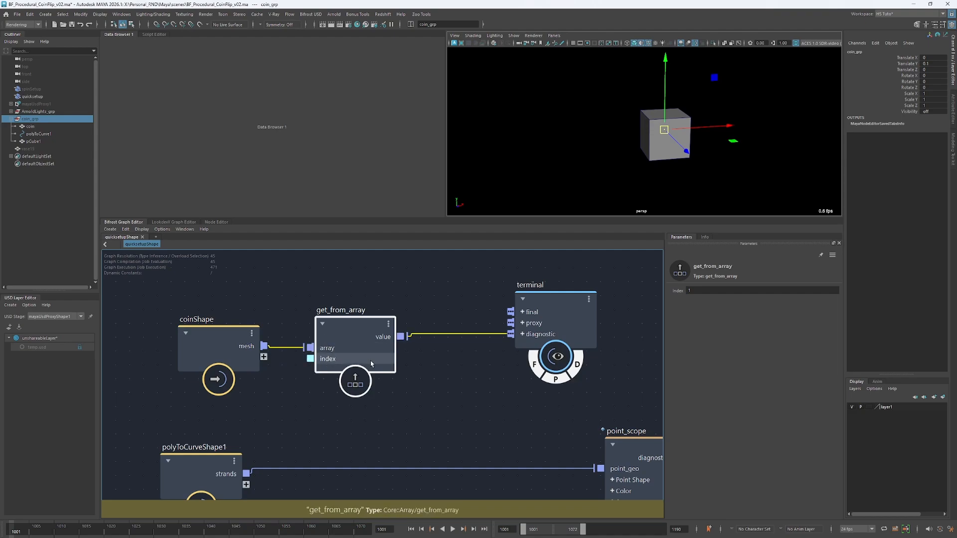
scroll(298, 368, up, 3)
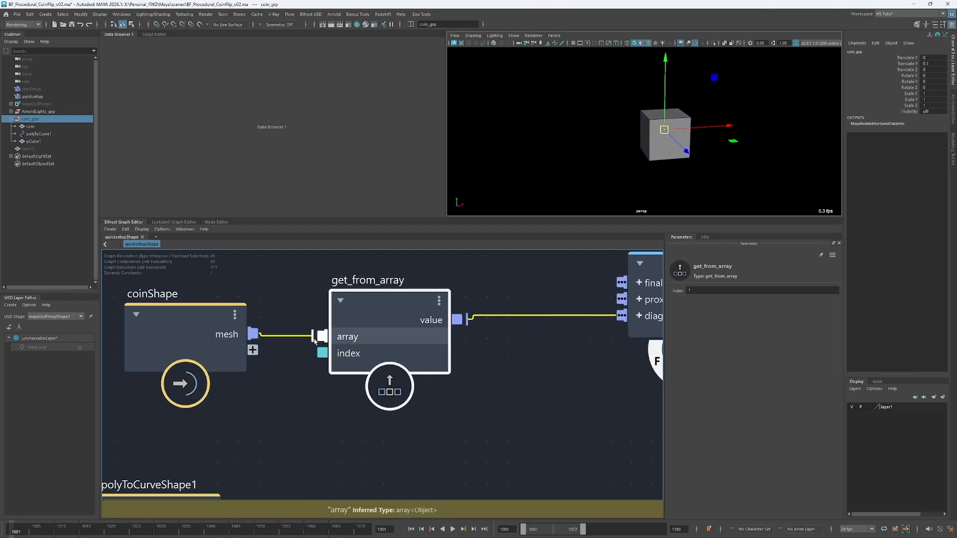
Set the index of the get_from_array node to 0
drag(399, 314, 399, 317)
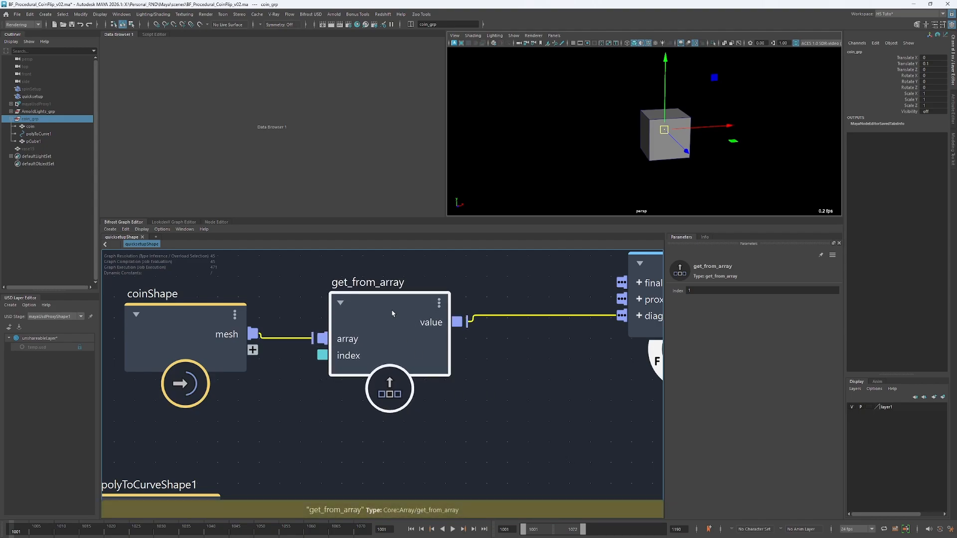
key(a)
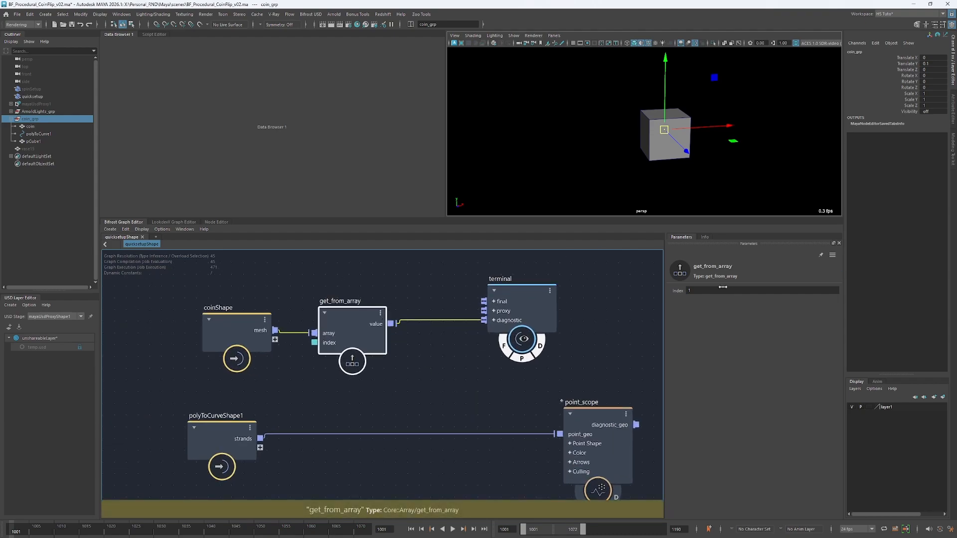
drag(711, 289, 685, 290)
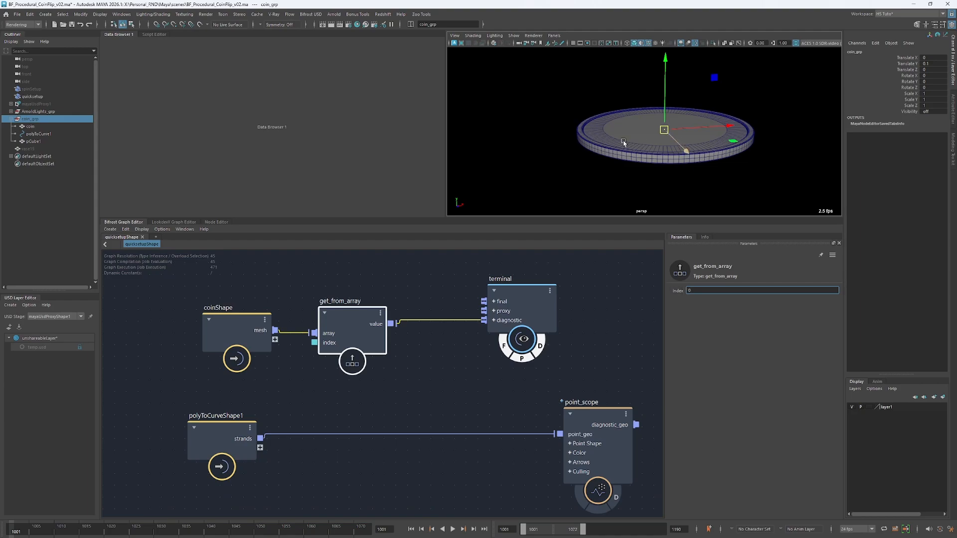
Add a first_in_array node and a last_in_array node below get_from_array, placed one above the other
click(397, 380)
alt+middle_drag(415, 383, 428, 370)
key(Tab)
text(fir)
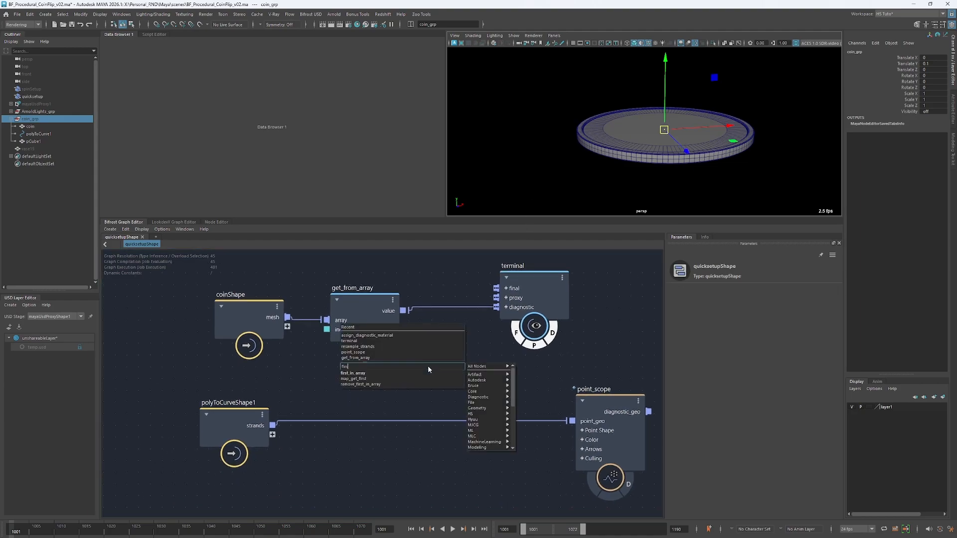
key(Down)
key(Return)
key(Tab)
text(last)
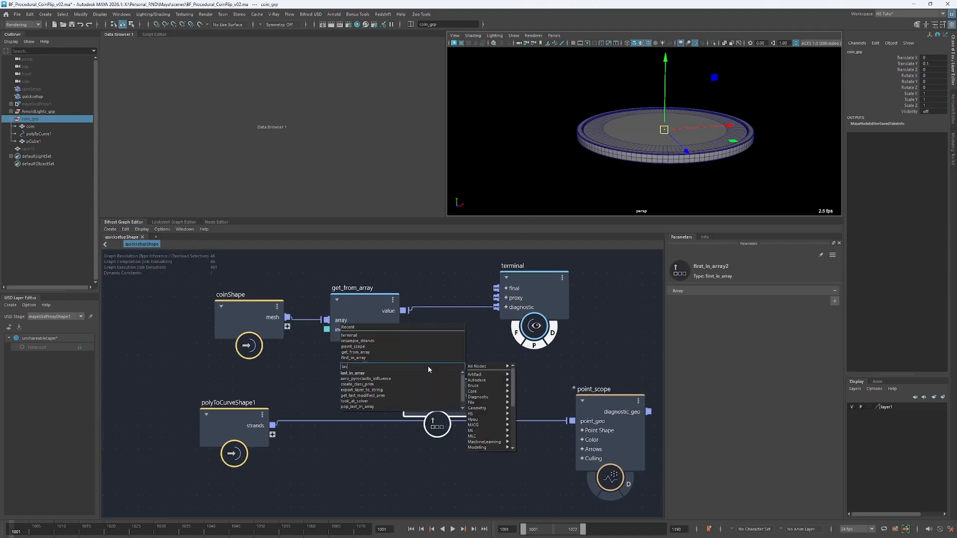
key(Return)
drag(424, 393, 441, 367)
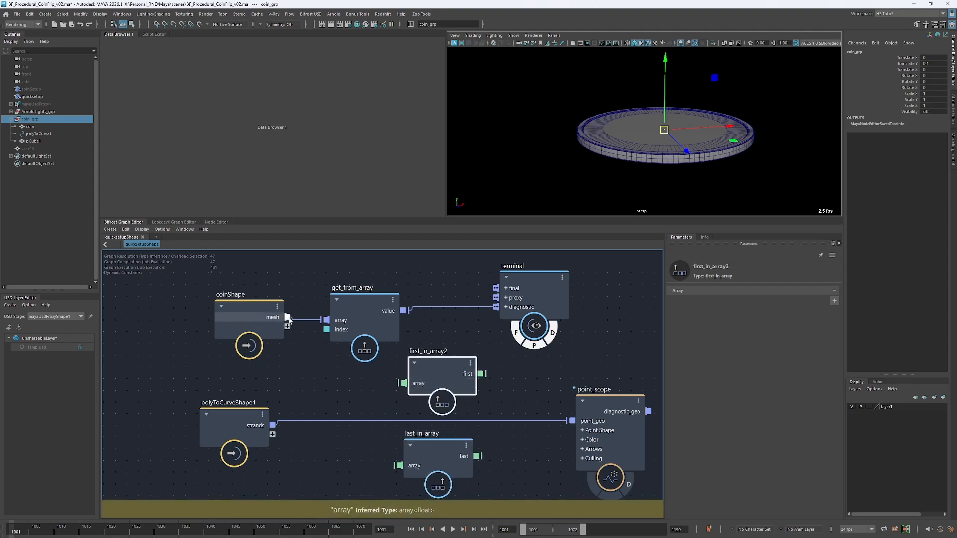
Connect coinShape's mesh through first_in_array and, in its place, through last_in_array to the terminal's diagnostic port
drag(287, 317, 403, 383)
drag(480, 373, 503, 308)
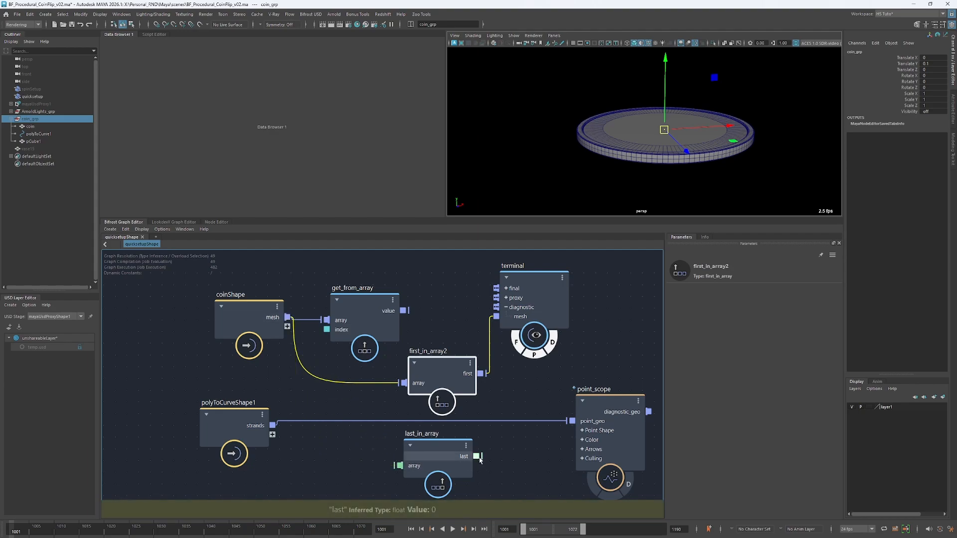
drag(477, 456, 496, 317)
click(531, 388)
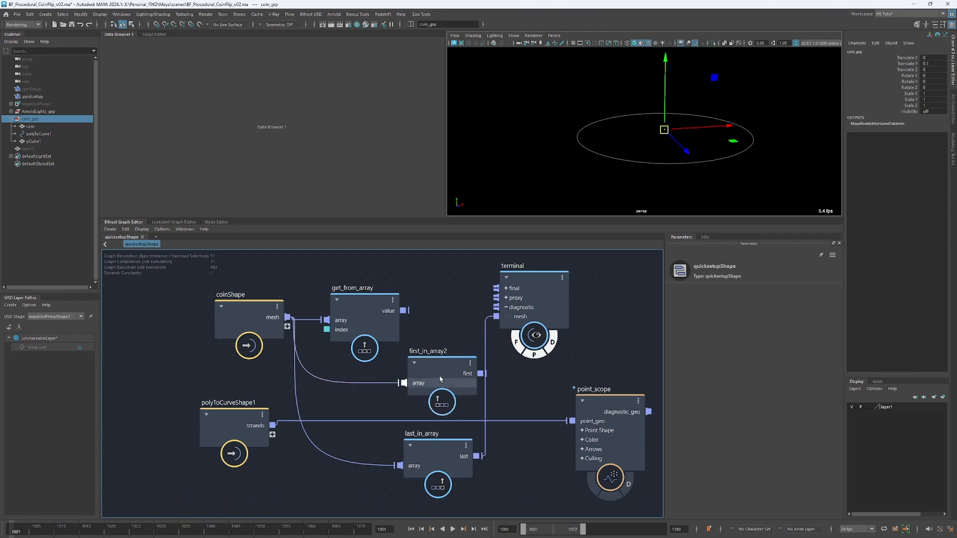
Delete the last_in_array and first_in_array nodes
drag(440, 378, 439, 375)
click(444, 451)
key(Delete)
click(443, 367)
key(Delete)
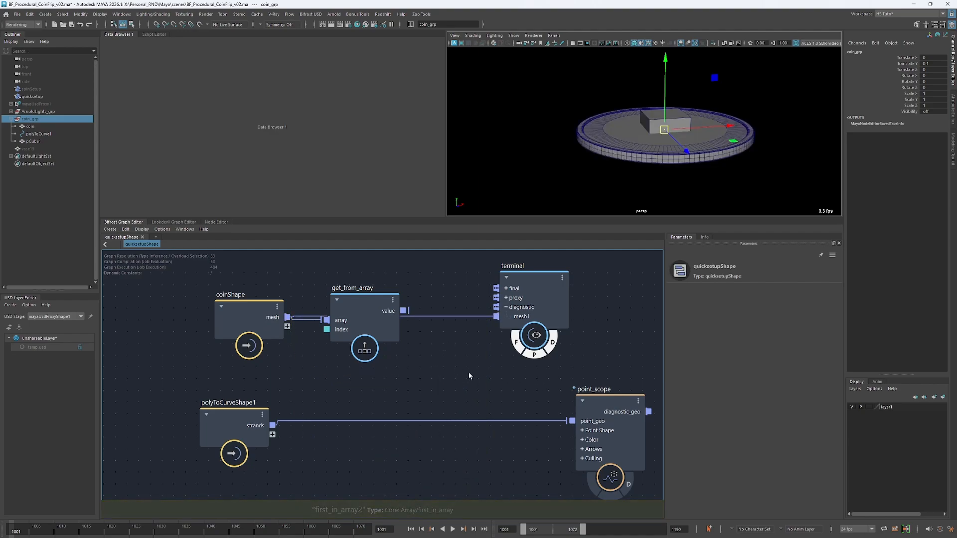
Cut the direct mesh connection to the terminal and connect get_from_array's value to the diagnostic port, keeping index 0
drag(529, 308, 553, 301)
ctrl+alt+shift+drag(477, 288, 426, 361)
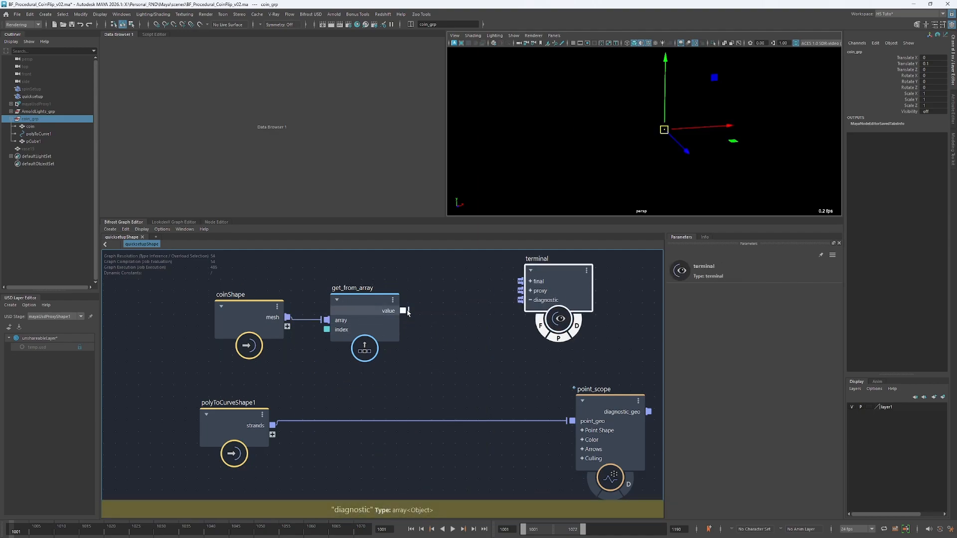
drag(408, 312, 521, 299)
click(374, 343)
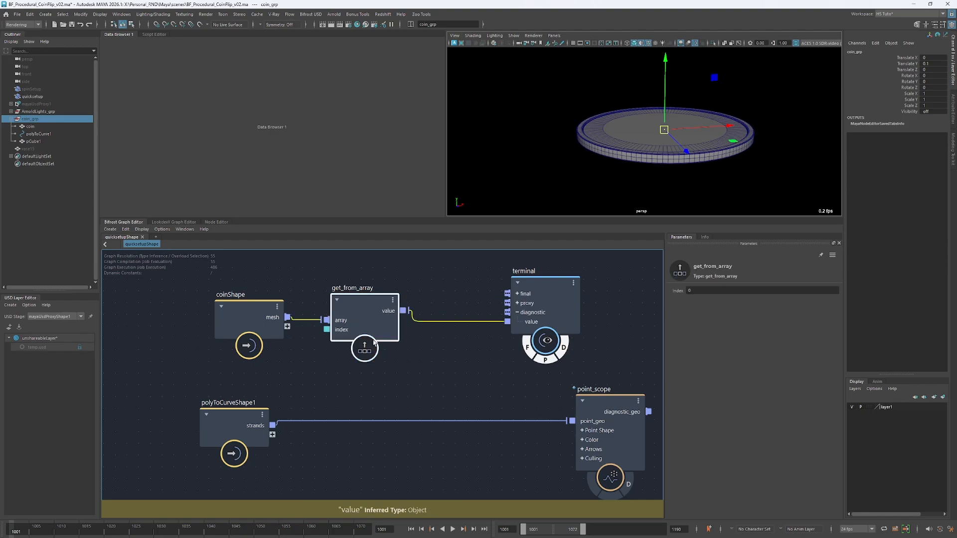
drag(701, 290, 721, 290)
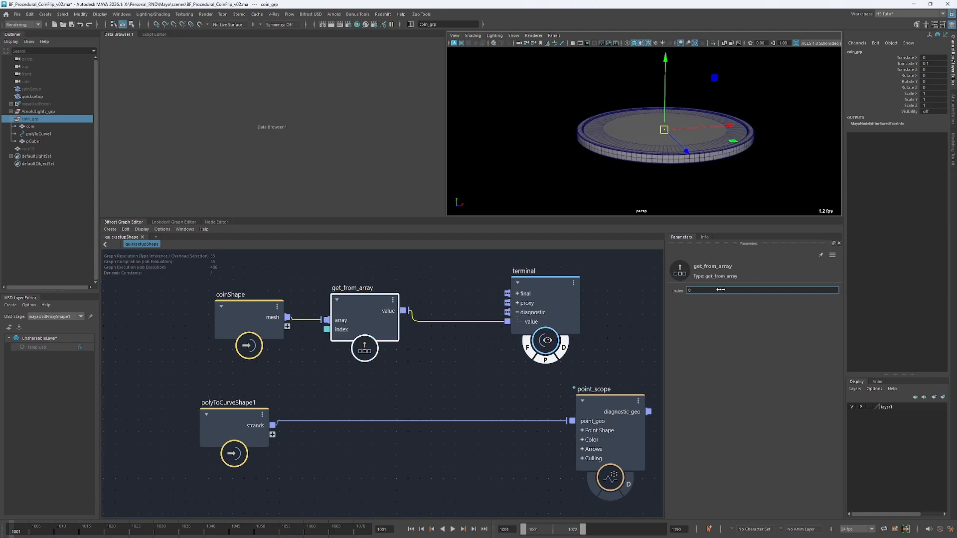
click(436, 350)
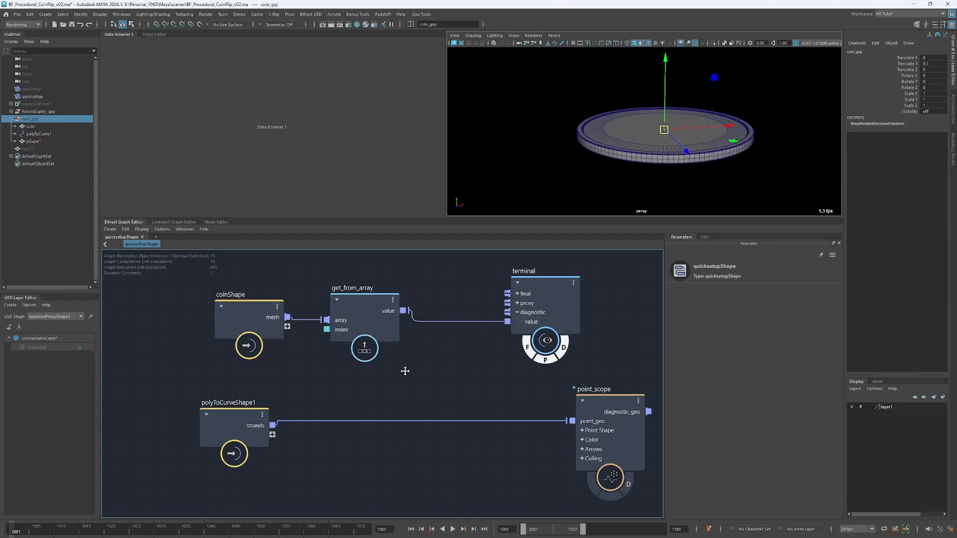
Delete pCube1 from the coin_grp group
scroll(419, 336, down, 1)
alt+middle_drag(404, 370, 355, 366)
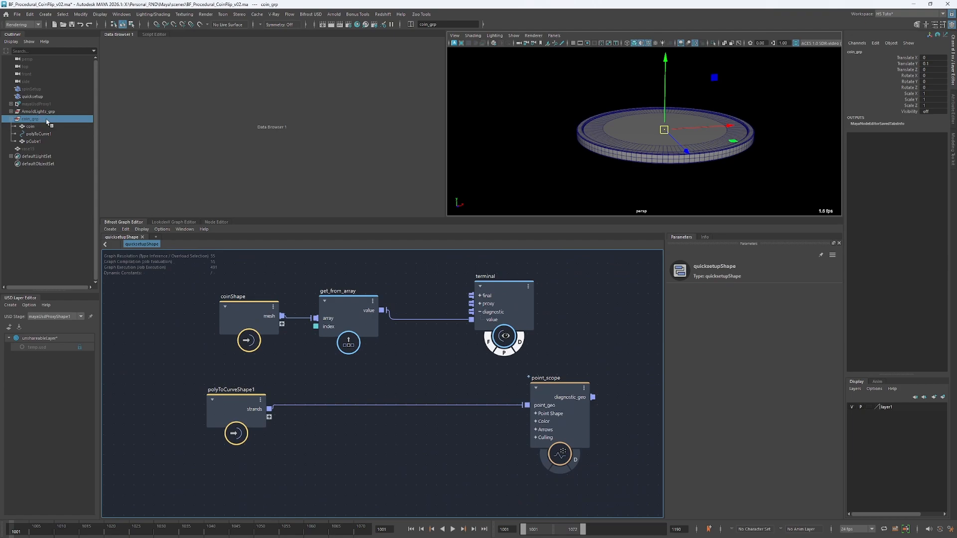
click(43, 142)
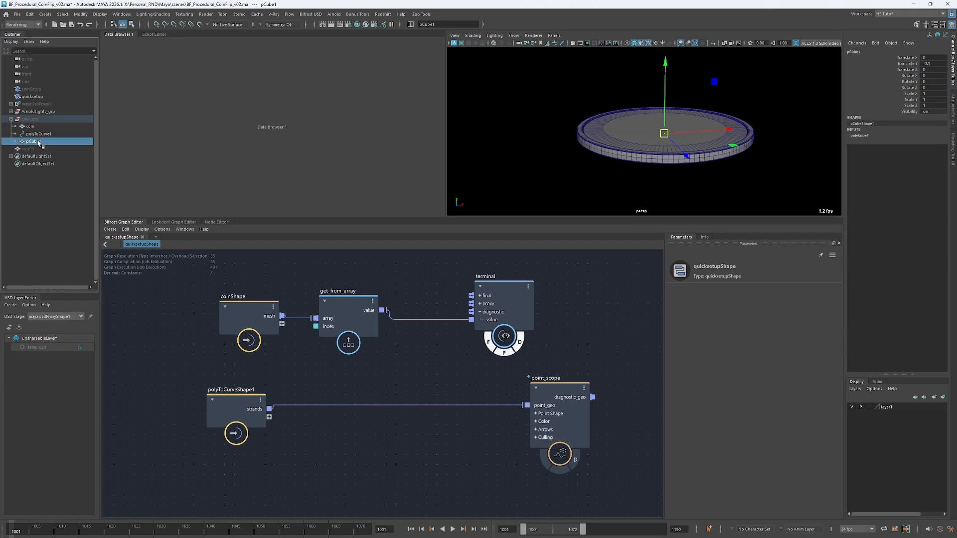
key(Delete)
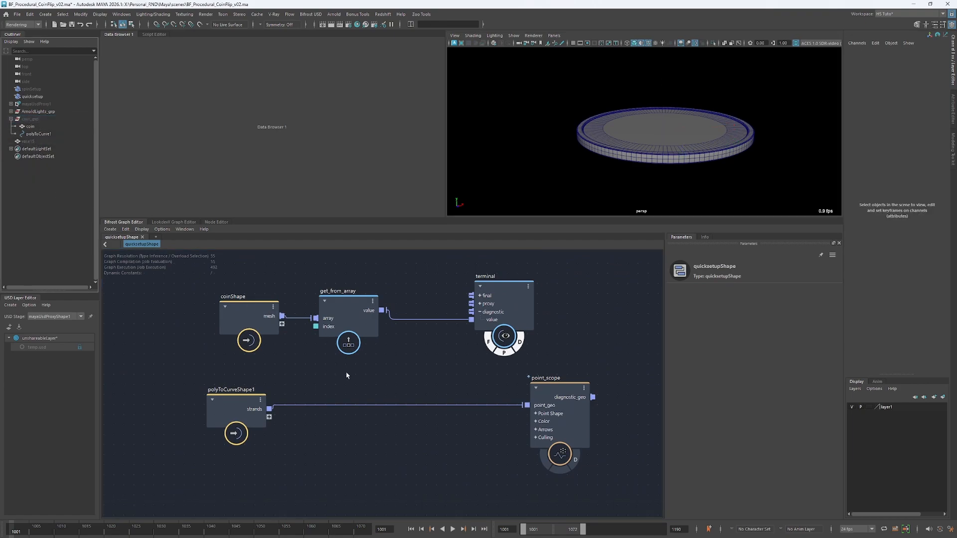
Move the terminal node close to the coin node and connect coin_in to the terminal's diagnostic input
alt+middle_drag(358, 502, 367, 311)
click(242, 417)
drag(262, 424, 351, 342)
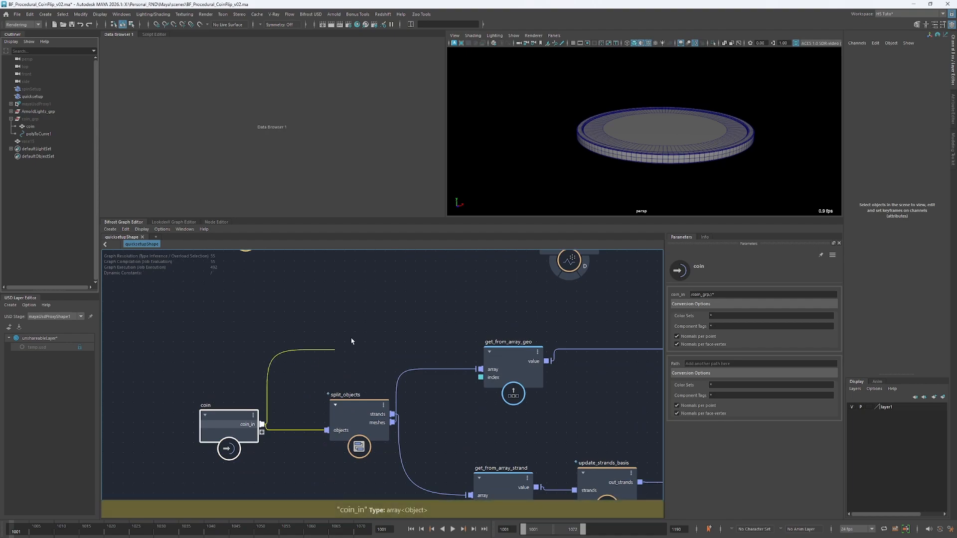
alt+middle_drag(351, 341, 292, 463)
alt+middle_drag(427, 283, 415, 328)
click(413, 294)
drag(434, 300, 326, 479)
alt+middle_drag(414, 413, 422, 292)
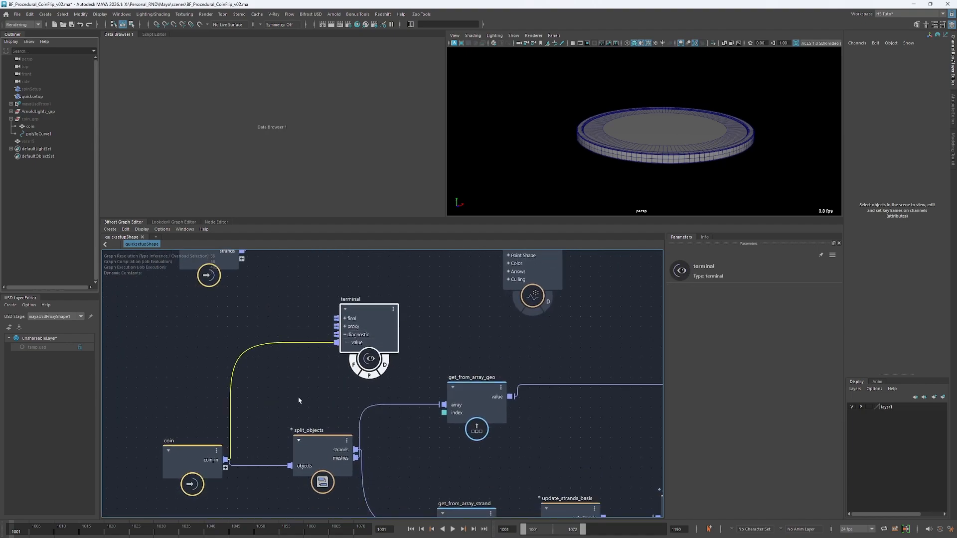
click(247, 417)
Delete the coinShape, get_from_array and polyToCurveShape1 nodes and shift the terminal slightly upward
alt+middle_drag(283, 342, 333, 522)
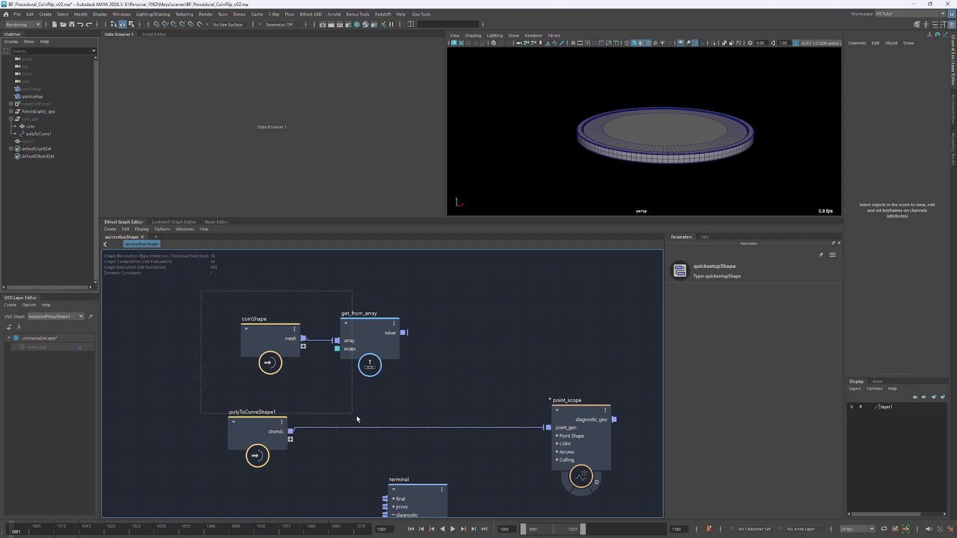
drag(395, 439, 457, 433)
key(Delete)
alt+middle_drag(454, 417, 384, 282)
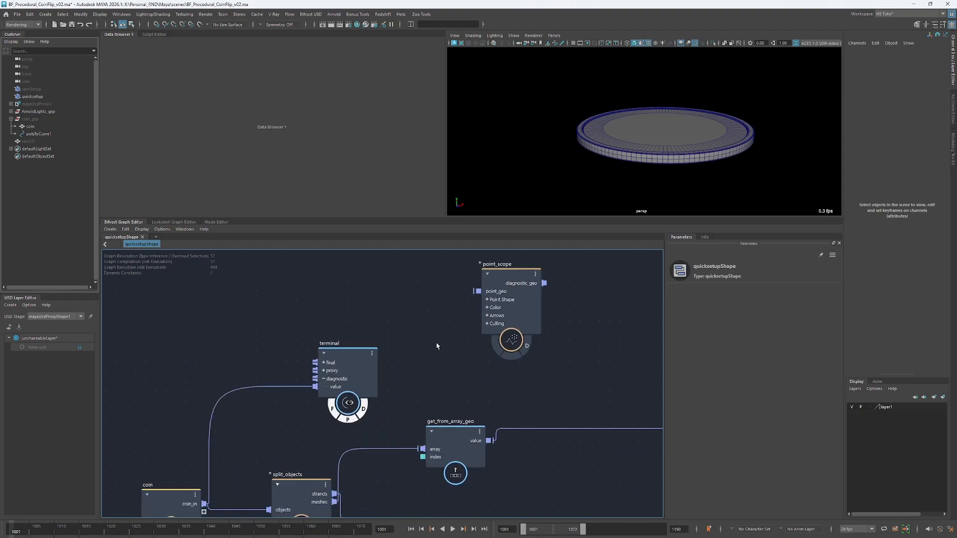
drag(318, 388, 324, 364)
click(246, 388)
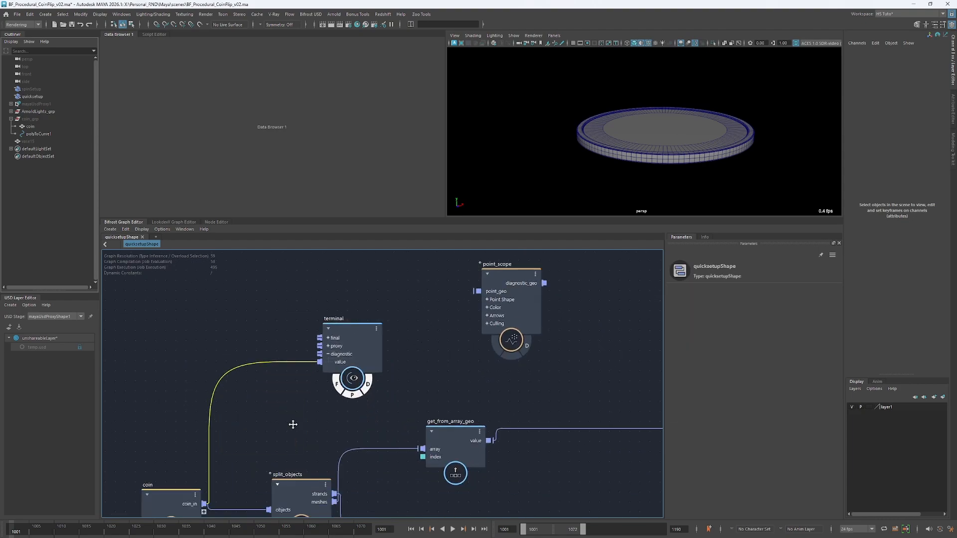
Space out the coin and split_objects nodes and expand split_objects to show all its output ports
alt+middle_drag(293, 424, 314, 335)
click(311, 407)
drag(193, 406, 158, 430)
drag(300, 396, 283, 393)
alt+middle_drag(387, 323, 296, 338)
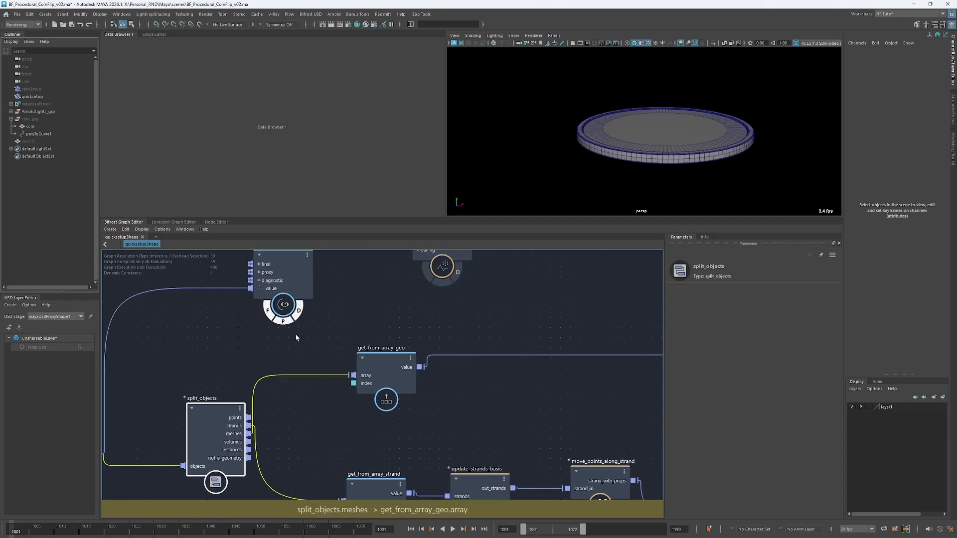
alt+middle_drag(245, 408, 379, 395)
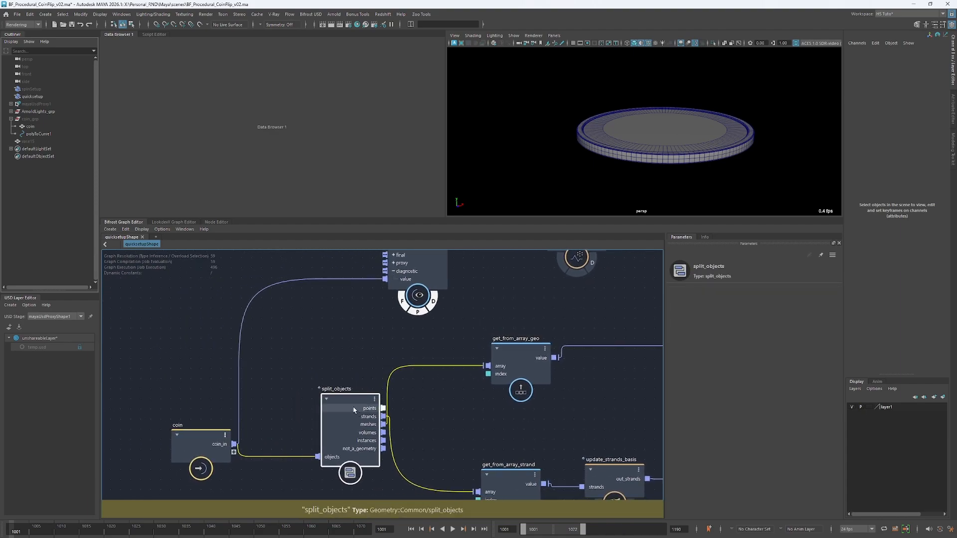
drag(349, 403, 352, 400)
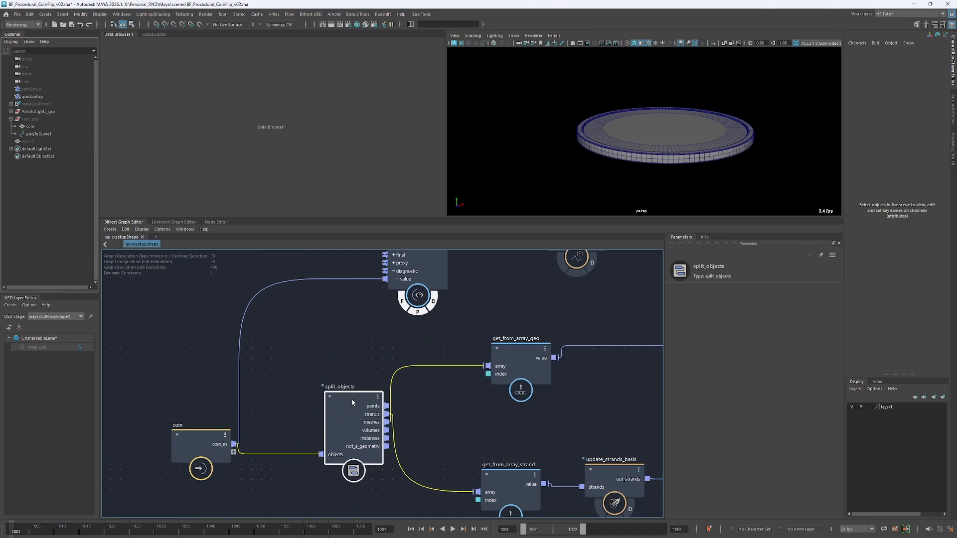
drag(351, 399, 348, 395)
alt+middle_drag(362, 354, 343, 353)
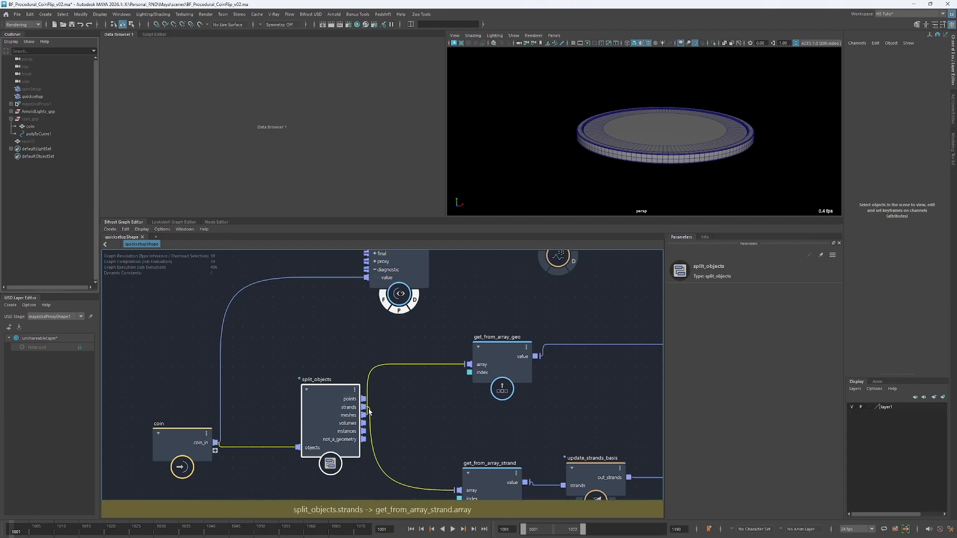
Examine the split_objects outputs by geometry type and how strands and meshes feed the two get_from_array nodes
drag(363, 407, 451, 421)
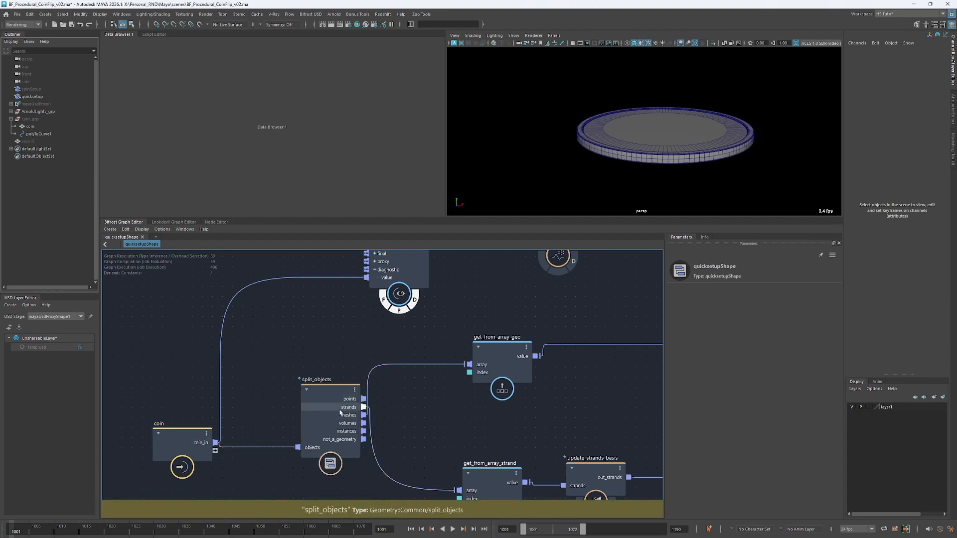
alt+right_drag(378, 403, 456, 389)
alt+middle_drag(401, 393, 419, 350)
alt+right_drag(418, 351, 394, 356)
alt+middle_drag(207, 374, 238, 390)
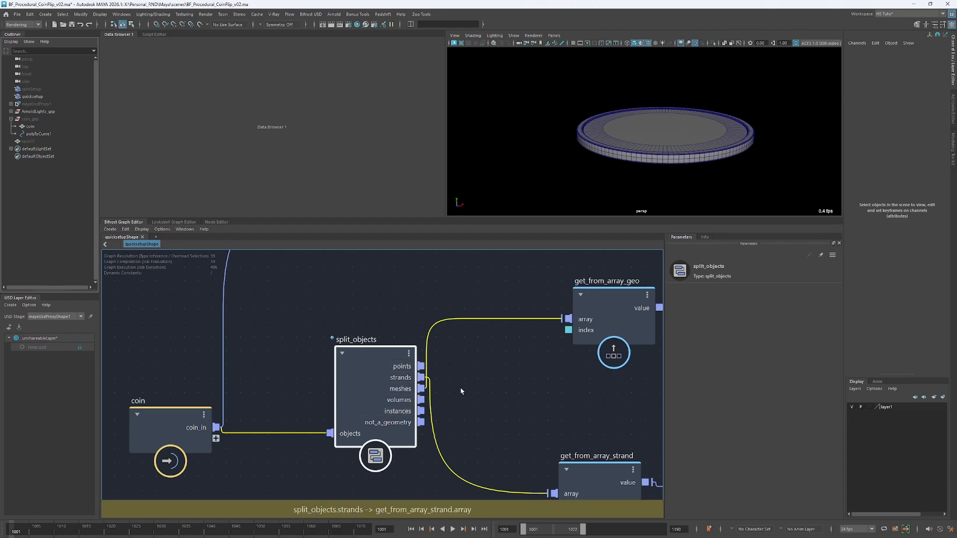
click(446, 367)
drag(422, 367, 542, 364)
drag(421, 389, 502, 387)
alt+middle_drag(498, 370, 434, 369)
click(532, 330)
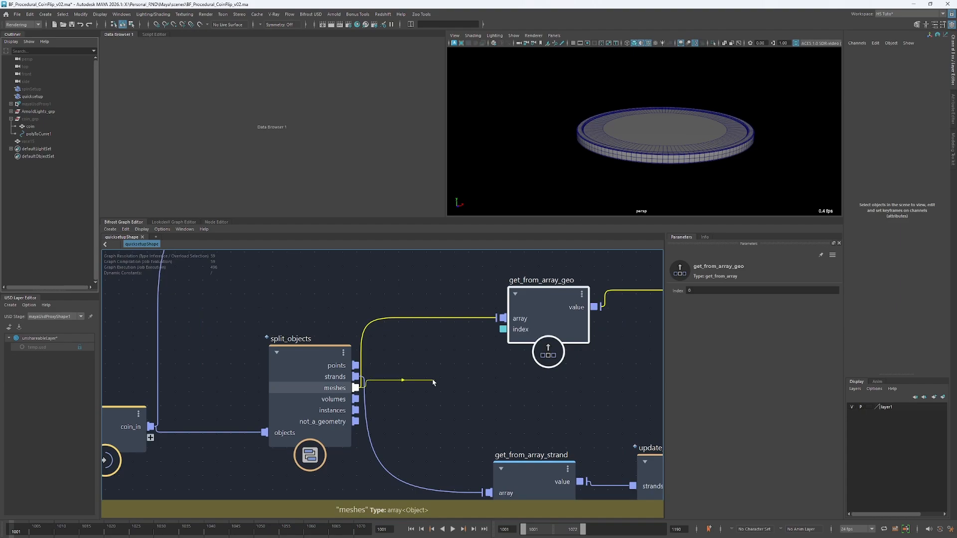
Try a merge_geometry node on the meshes output of split_objects and delete it again
drag(433, 382, 435, 383)
text(merg)
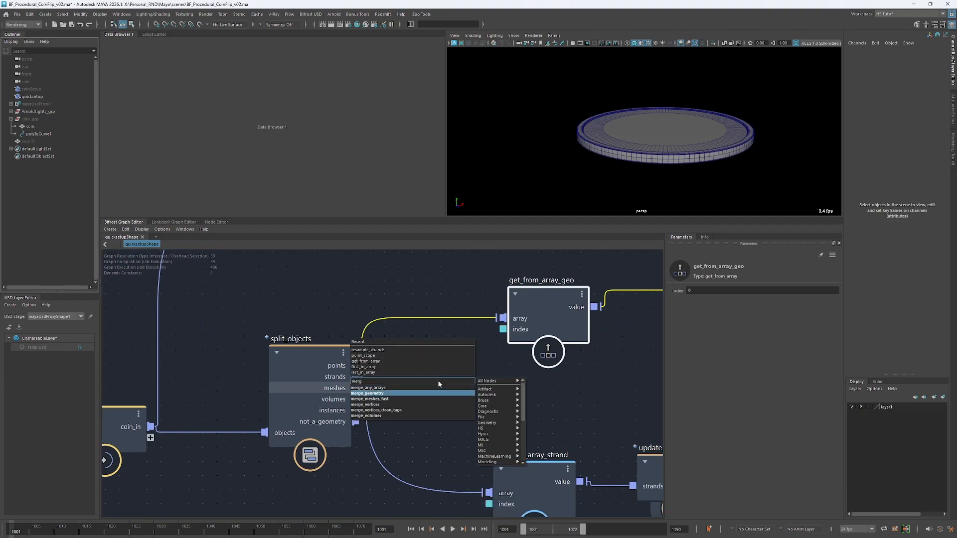
key(Return)
drag(441, 416, 454, 387)
key(Delete)
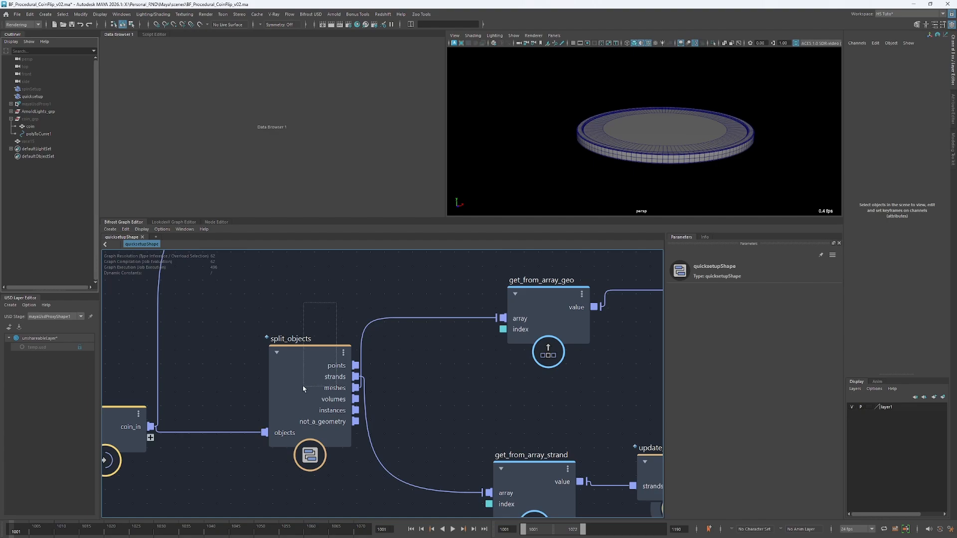
Connect the coin node's coin_in output directly to the array input of get_from_array_geo
drag(303, 388, 303, 388)
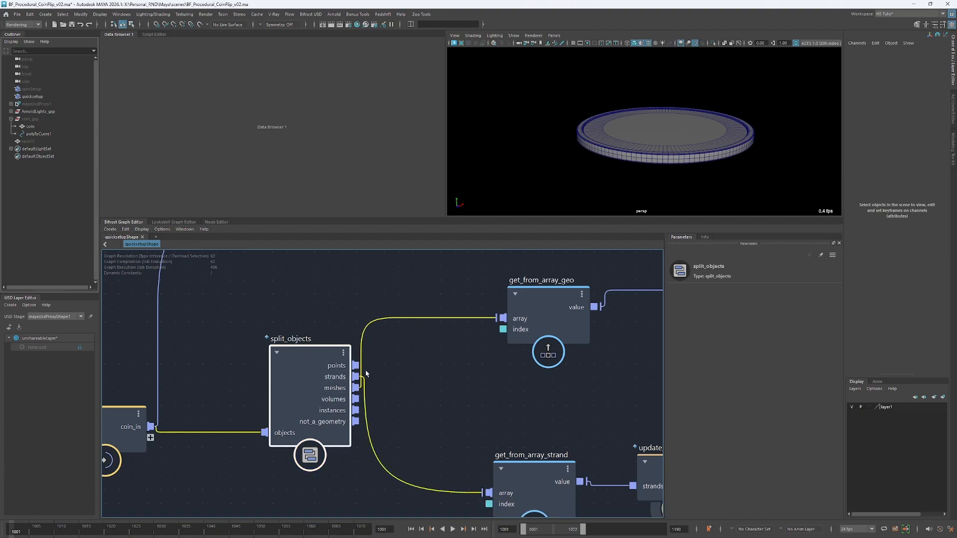
scroll(335, 313, down, 2)
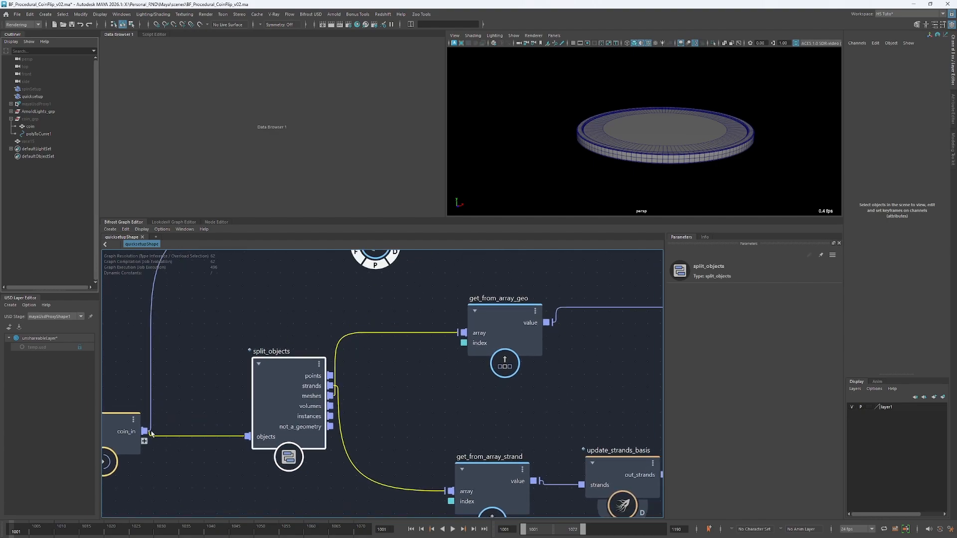
drag(151, 433, 471, 330)
alt+middle_drag(387, 364, 463, 328)
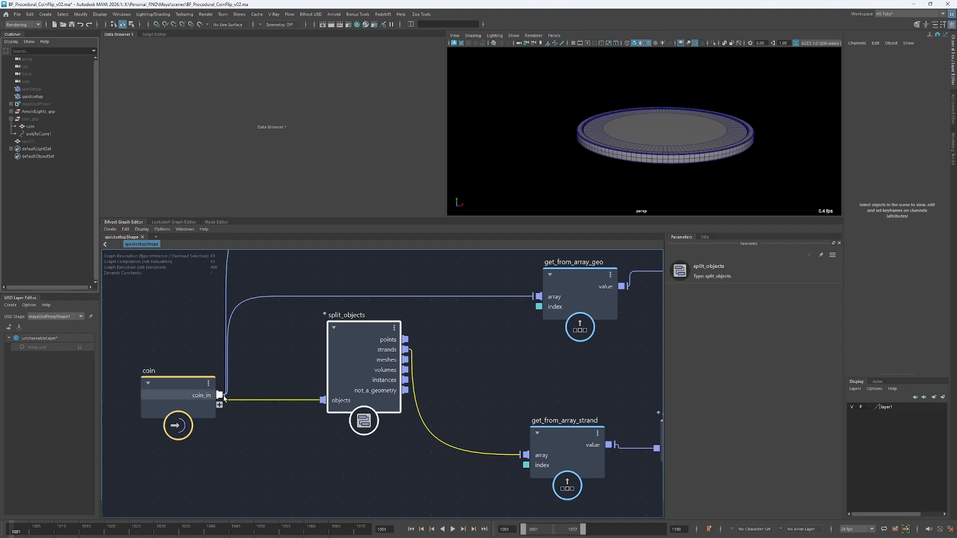
Try connecting coin_in directly to the array input of get_from_array_strand and undo it
click(279, 424)
drag(524, 454, 220, 395)
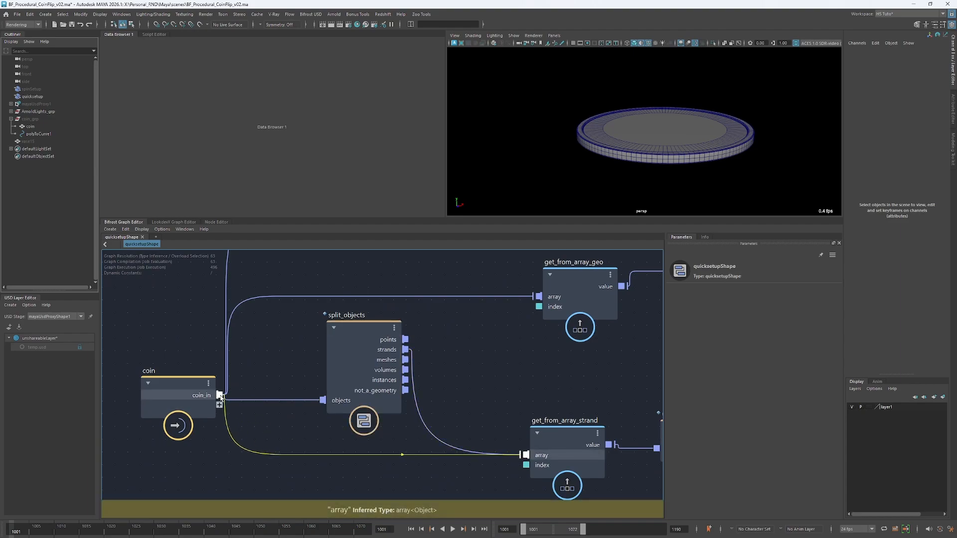
key(ctrl+z)
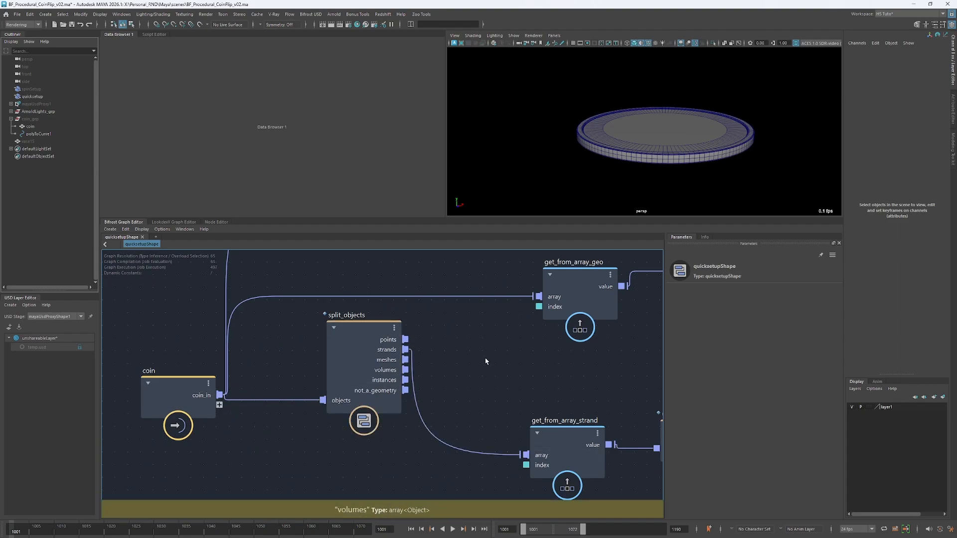
Reconnect the meshes output of split_objects to get_from_array_geo and check the index parameter of both get_from_array nodes
alt+middle_drag(476, 354, 415, 369)
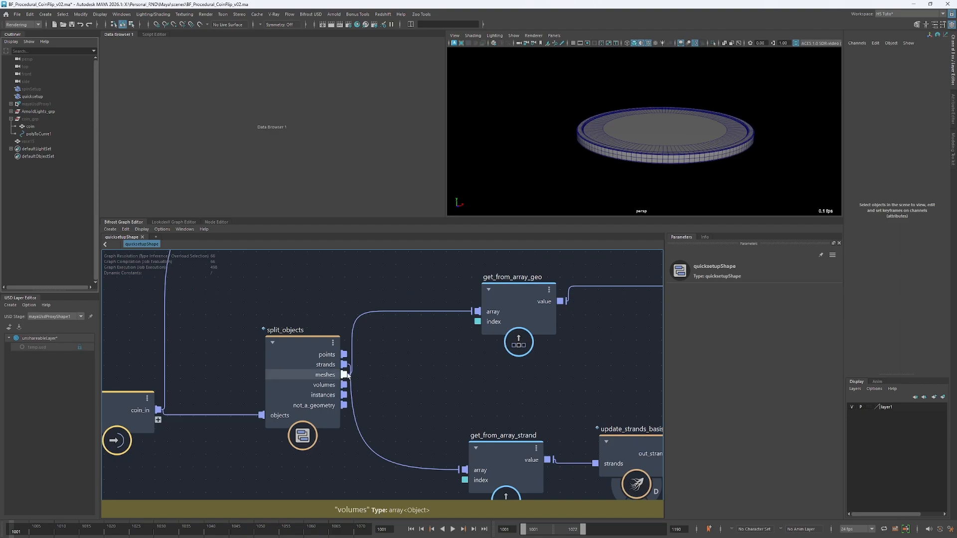
click(521, 294)
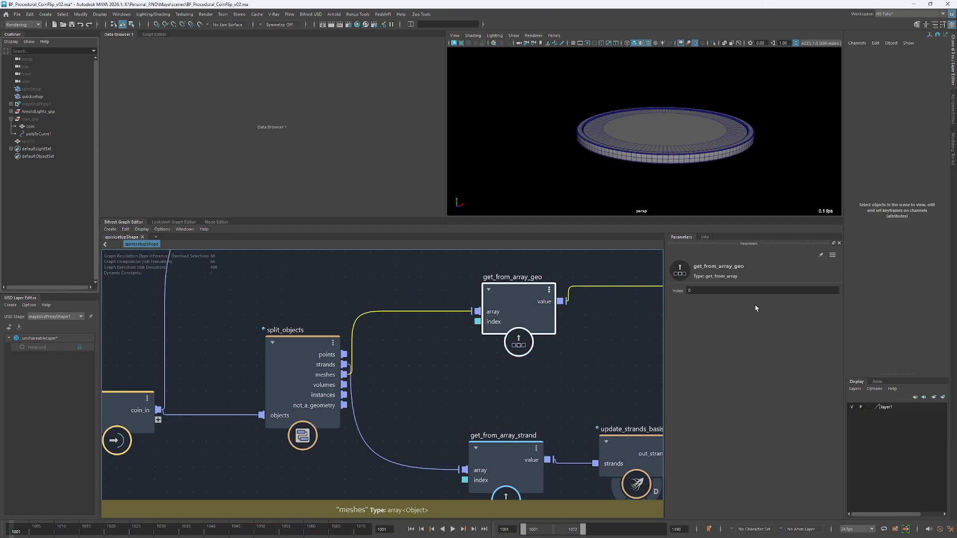
alt+middle_drag(501, 402, 475, 379)
click(474, 438)
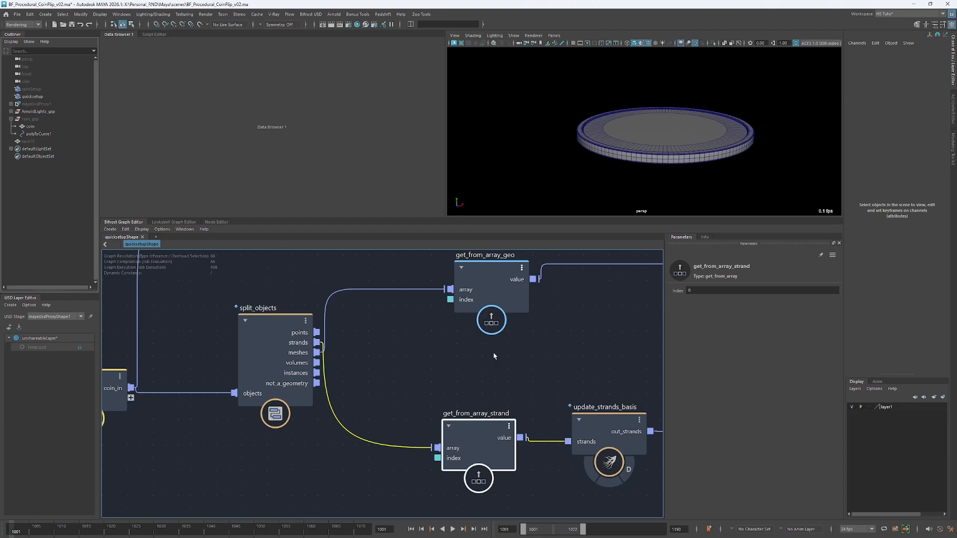
Move the terminal node above get_from_array_geo and reduce split_objects to showing only its connected ports
scroll(205, 441, down, 5)
drag(303, 291, 522, 294)
scroll(401, 330, up, 5)
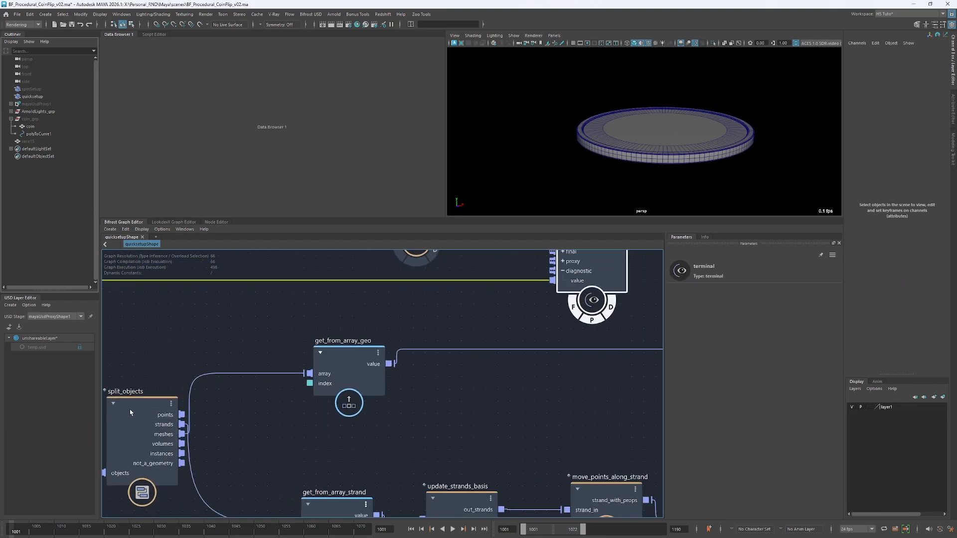
click(130, 412)
key(2)
alt+middle_drag(200, 428, 331, 410)
alt+middle_drag(437, 351, 327, 368)
alt+middle_drag(464, 364, 425, 383)
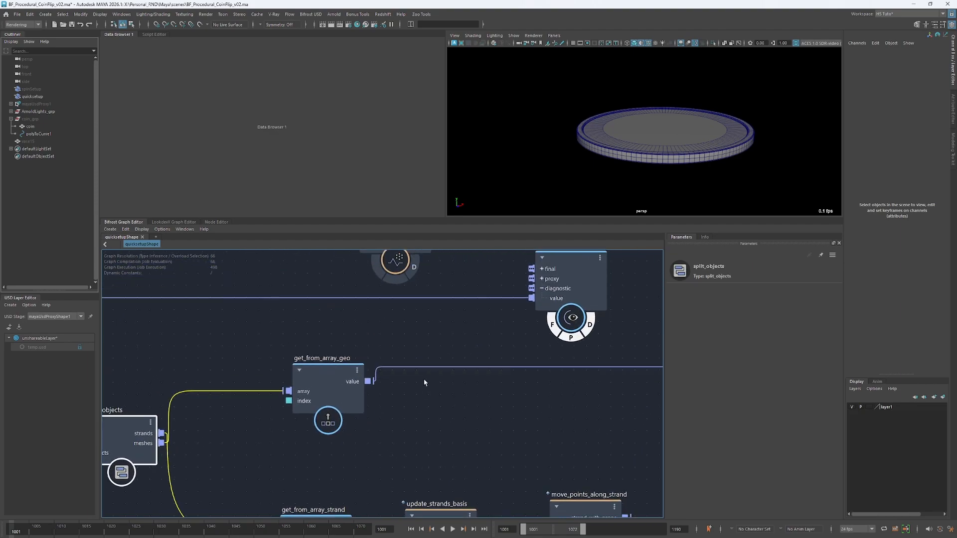
Preview the get_from_array_geo value through the terminal's diagnostic input, and replace it with the get_from_array_strand value
scroll(424, 383, down, 2)
alt+middle_drag(374, 342, 349, 348)
drag(341, 383, 467, 318)
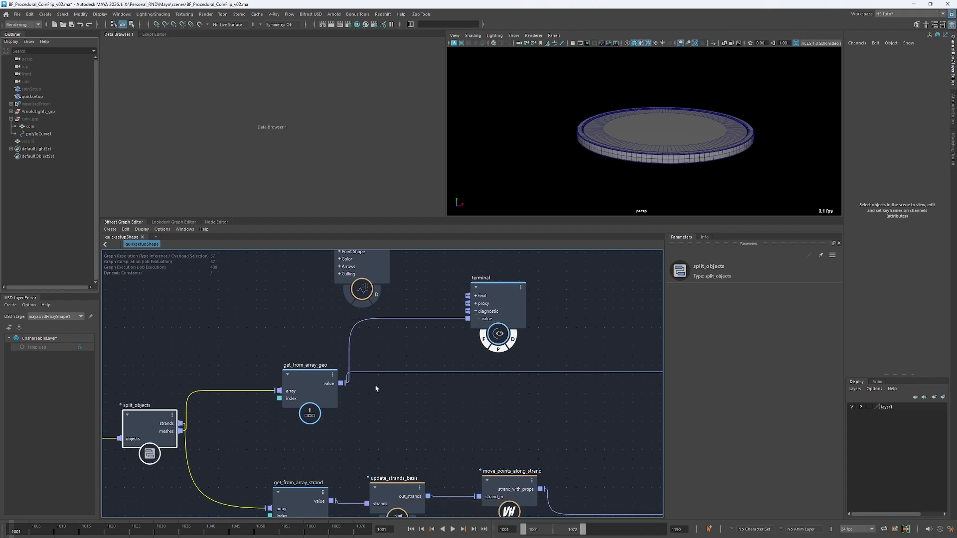
alt+middle_drag(379, 387, 380, 366)
drag(333, 480, 469, 297)
alt+middle_drag(373, 370, 430, 386)
Move the unconnected point_scope node beyond the terminal, above and past move_points_along_strand
drag(390, 279, 288, 320)
alt+right_drag(272, 324, 253, 324)
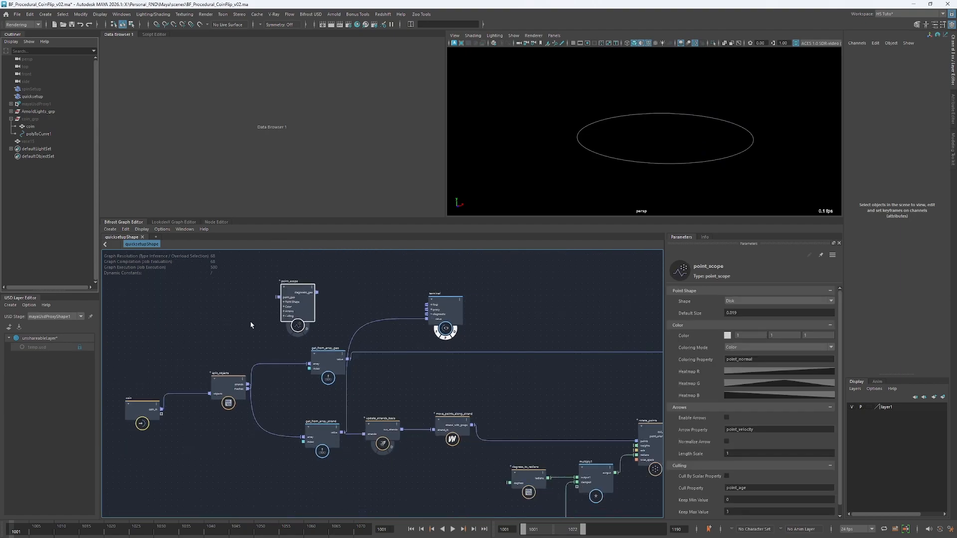
drag(307, 306, 576, 374)
alt+middle_drag(417, 382, 366, 368)
alt+right_drag(366, 368, 390, 365)
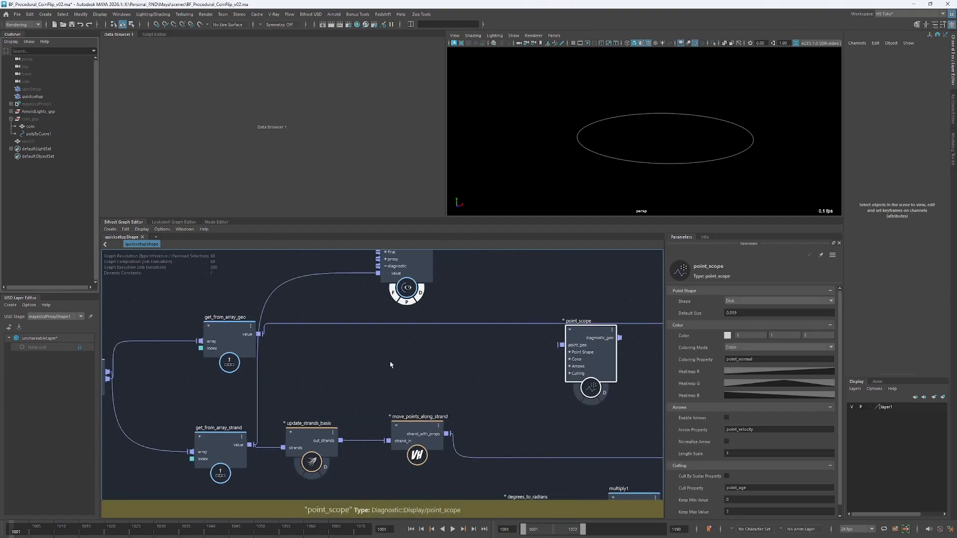
Expand update_strands_basis to show all its ports and move move_points_along_strand farther away from it
drag(309, 442, 302, 441)
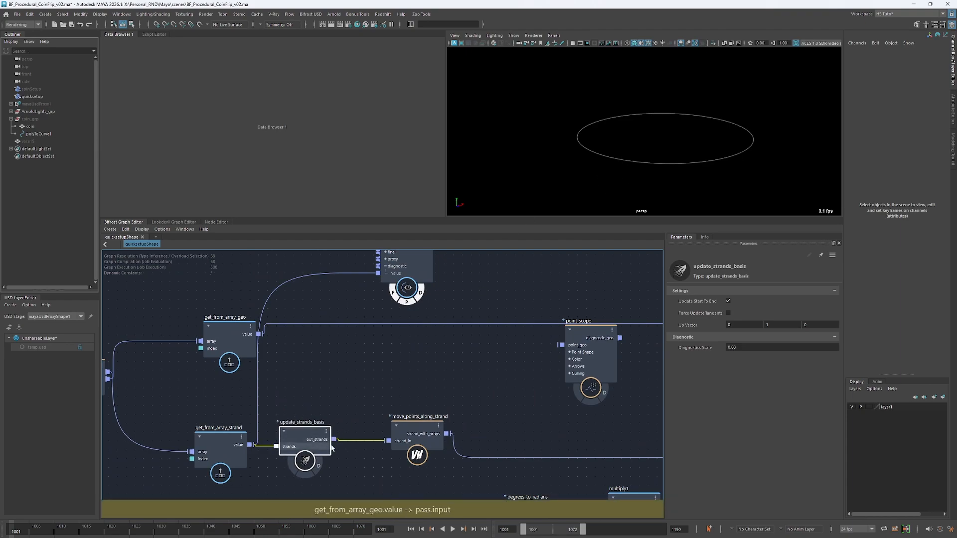
key(3)
drag(315, 451, 319, 429)
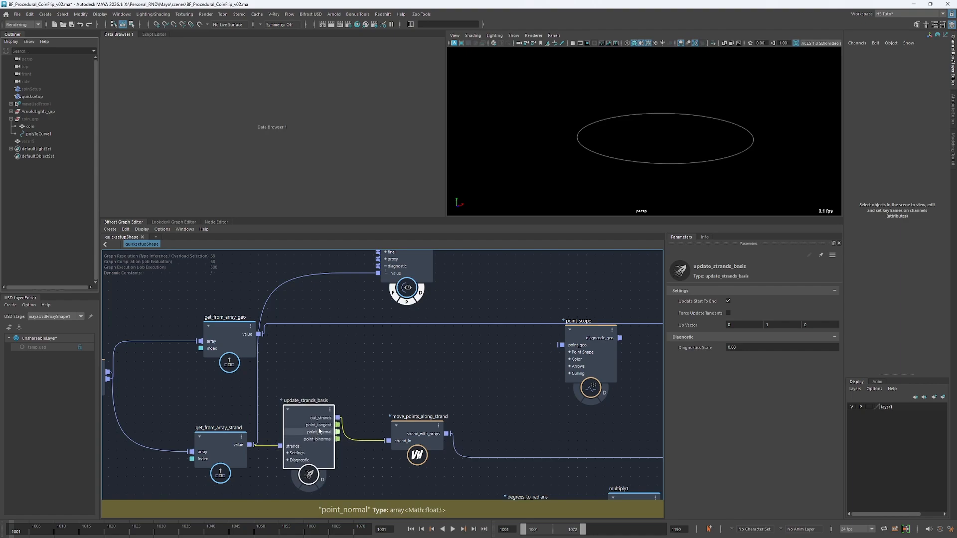
drag(417, 434, 451, 429)
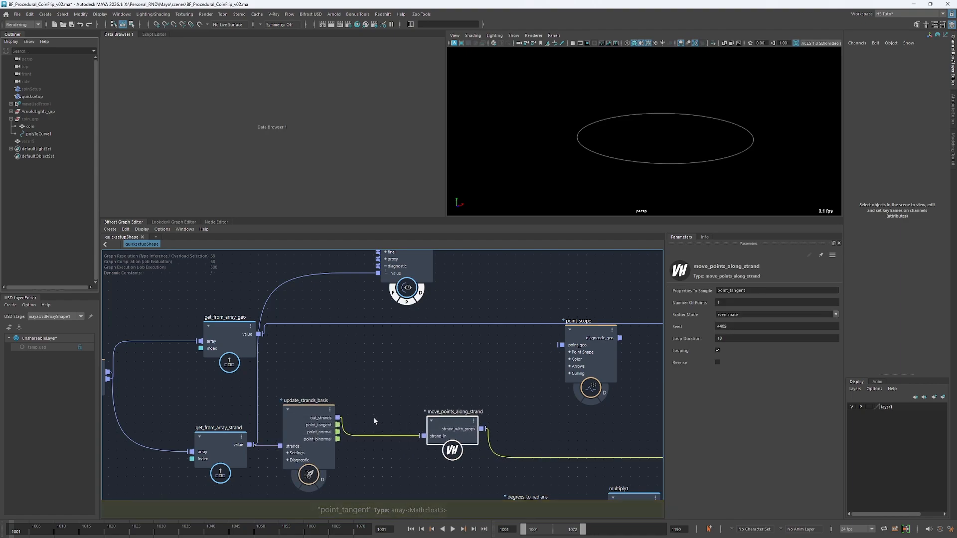
Connect the out_strands output of update_strands_basis to the terminal's diagnostic value and to point_scope's point_geo
drag(337, 418, 378, 273)
drag(407, 269, 417, 281)
drag(338, 419, 562, 345)
drag(581, 345, 565, 374)
alt+middle_drag(334, 475, 335, 462)
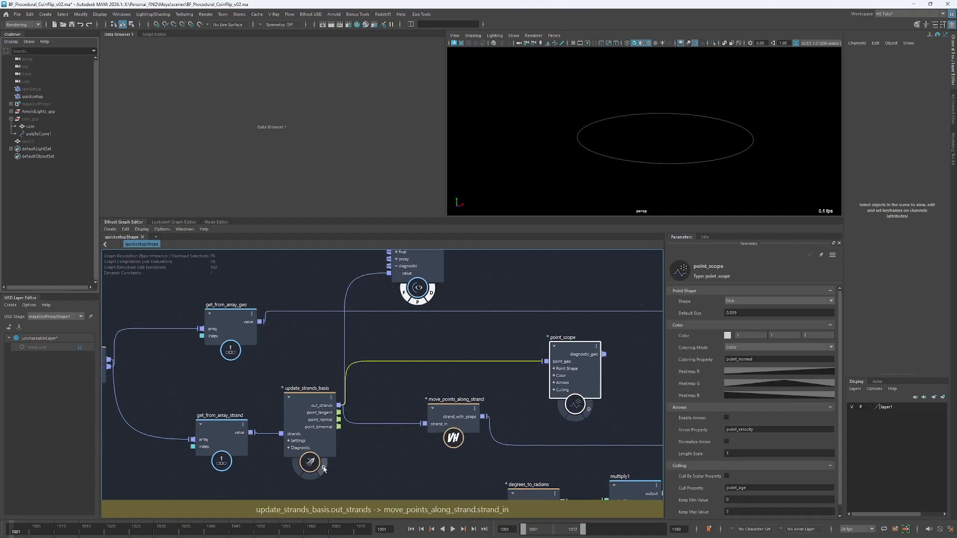
Turn on the diagnostic display of update_strands_basis, inspect the strand vectors, and shift move_points_along_strand to make more room
click(324, 468)
alt+right_drag(578, 177, 644, 169)
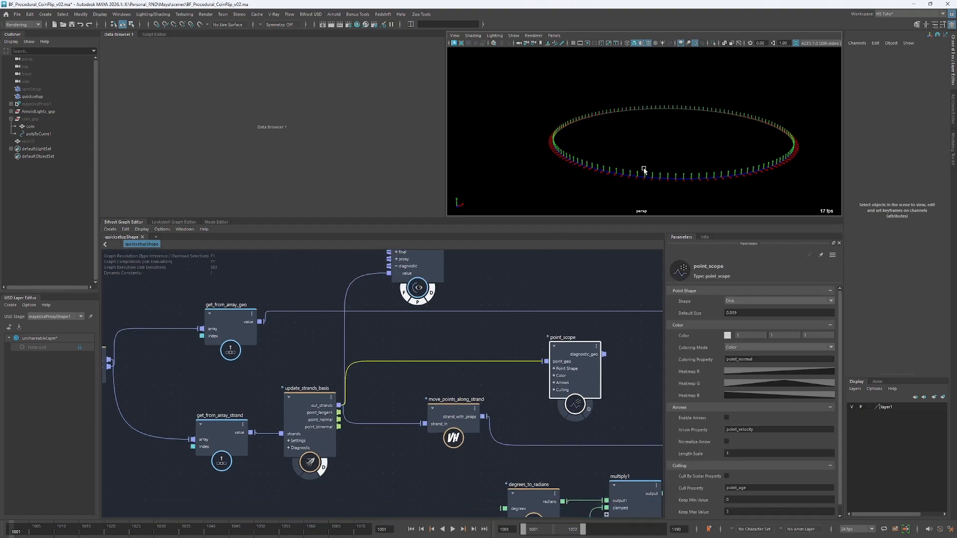
alt+drag(627, 174, 657, 184)
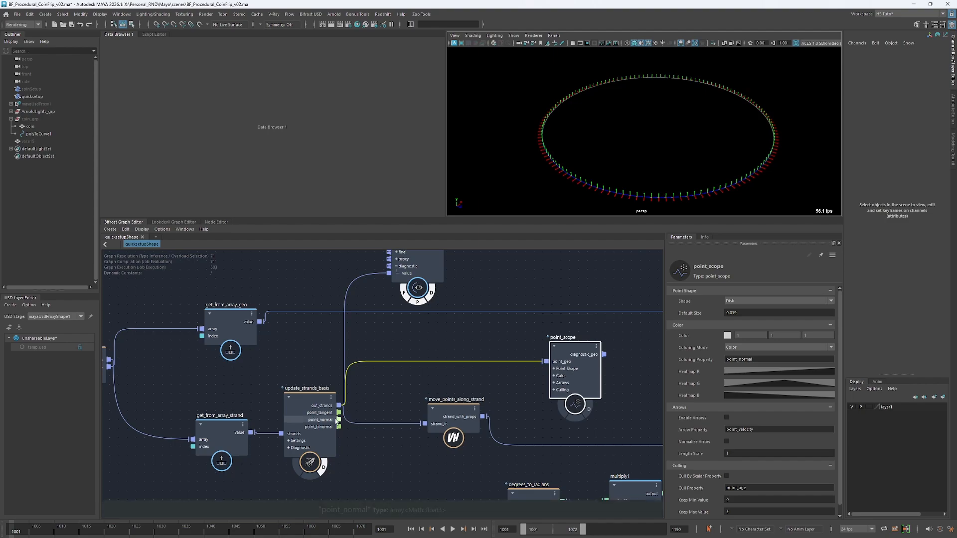
scroll(337, 422, up, 2)
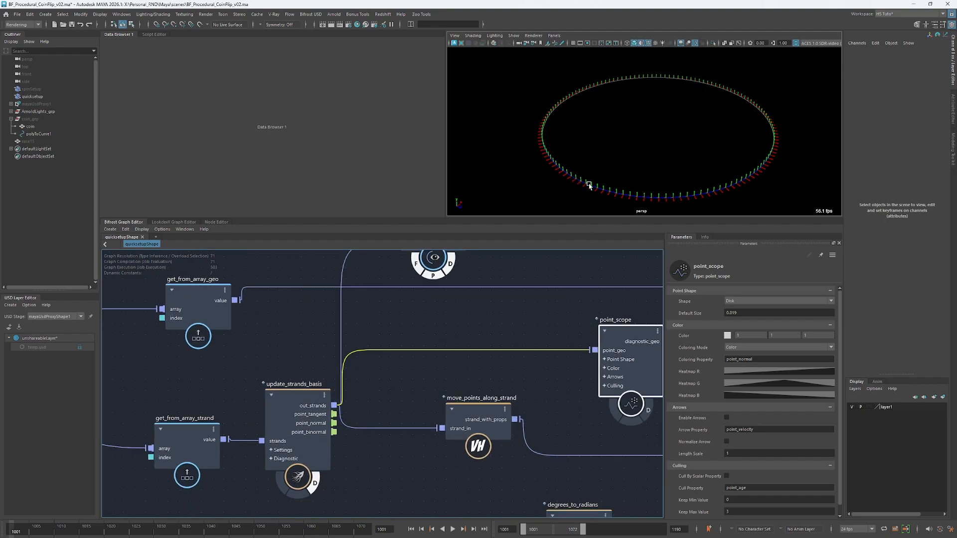
click(386, 400)
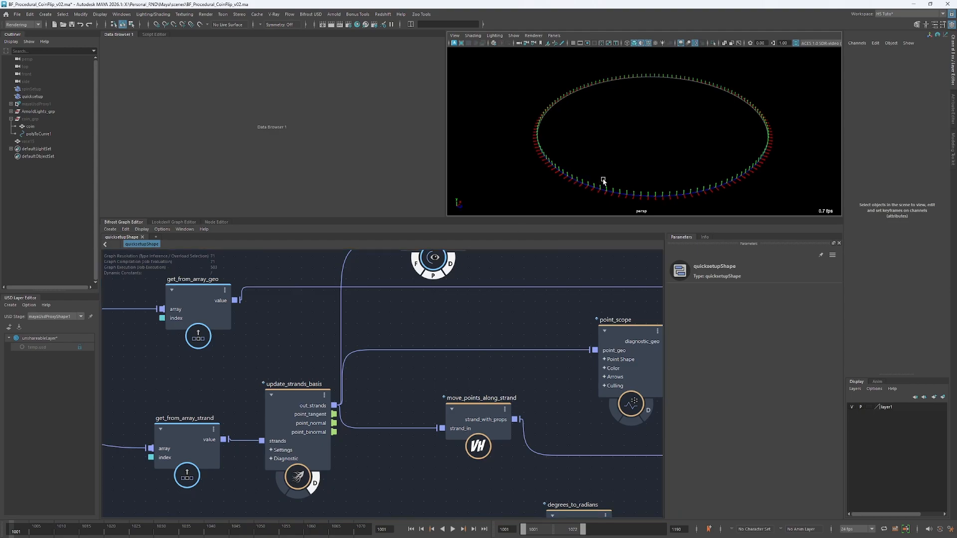
mouse_move(604, 184)
alt+mouse_down()
mouse_move(617, 192)
mouse_move(614, 174)
alt+mouse_up()
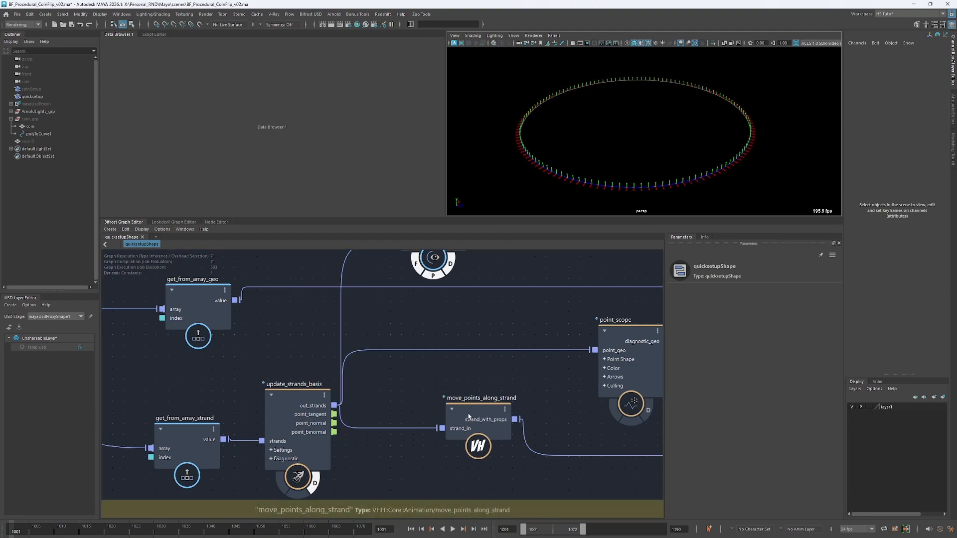
drag(468, 416, 517, 428)
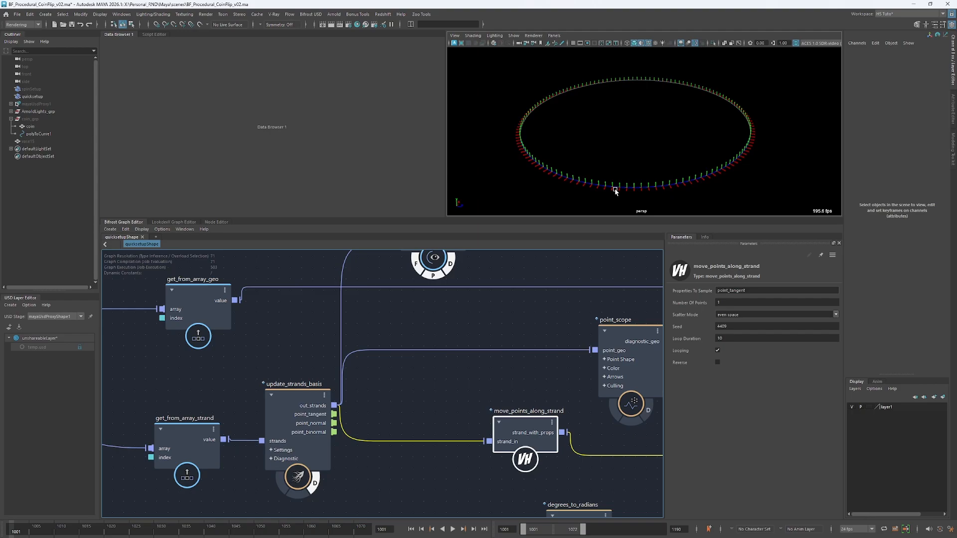
Try a normal_and_tangent_to_orientation node fed by point_normal and point_tangent from update_strands_basis, and delete it again
click(416, 396)
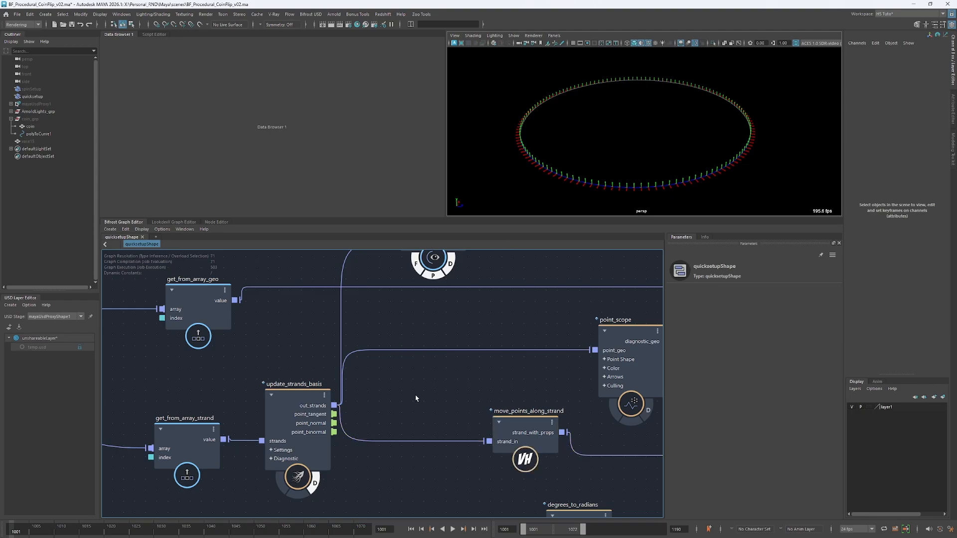
key(Tab)
text(norma)
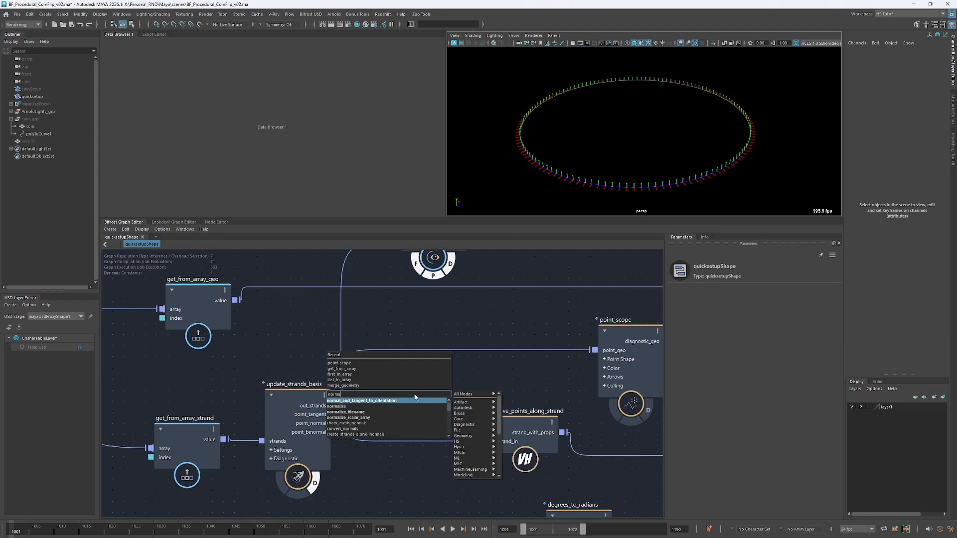
key(Return)
drag(407, 419, 408, 399)
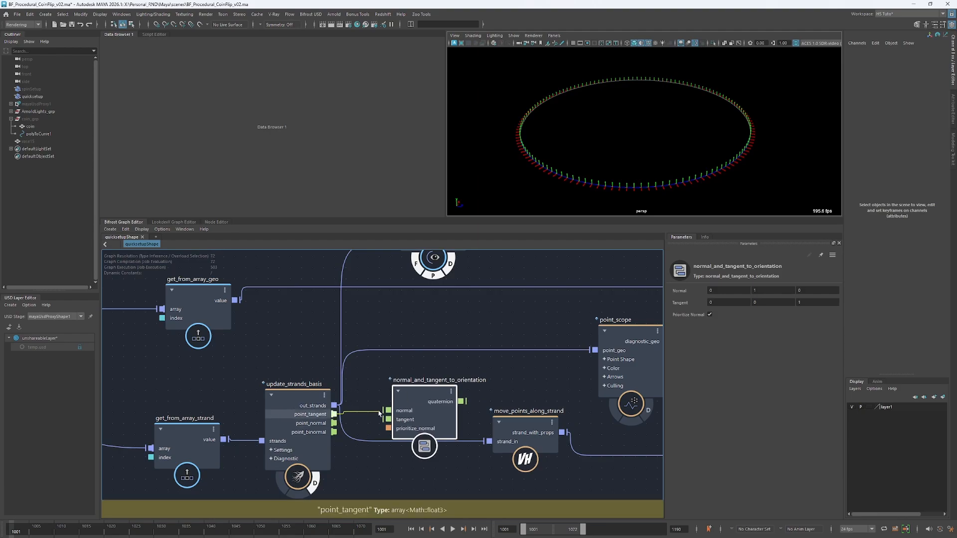
drag(378, 413, 388, 419)
drag(388, 410, 333, 423)
drag(436, 403, 527, 383)
text(set)
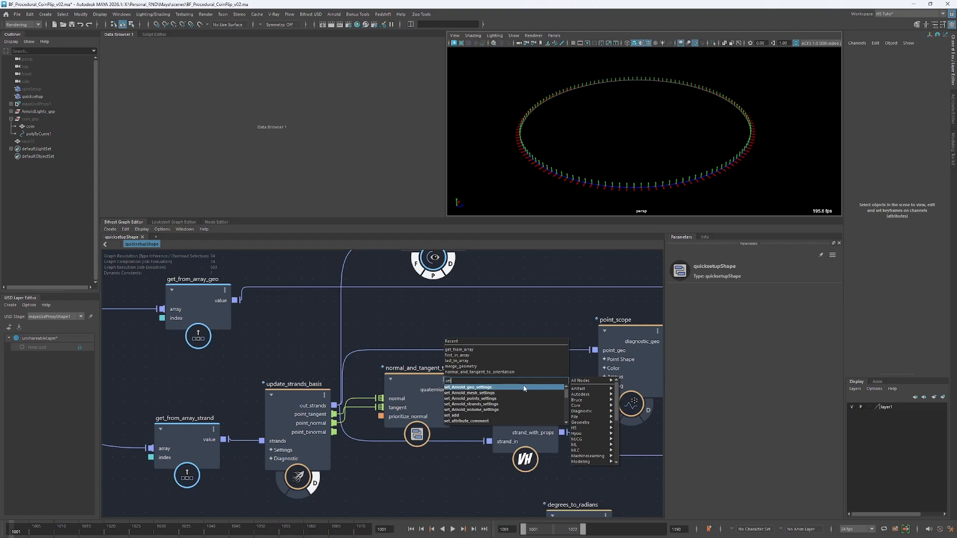
click(406, 330)
click(421, 392)
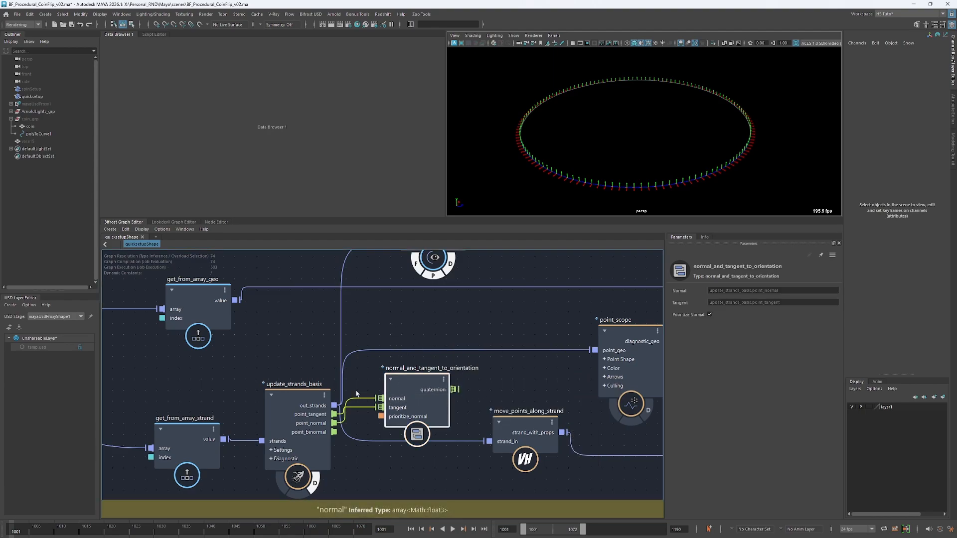
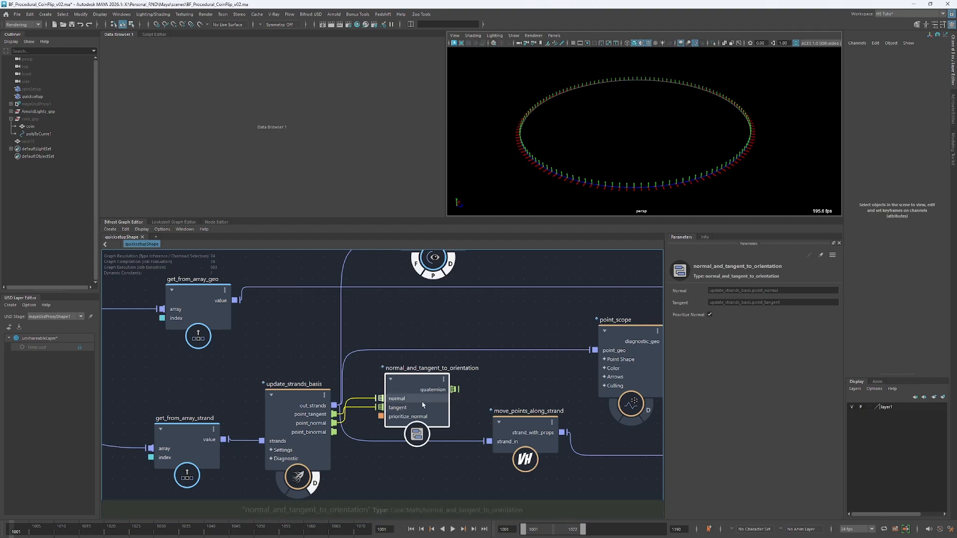
key(Delete)
Try a rotation_between_vectors node with point_tangent as from and point_normal as to, and delete it again
key(Tab)
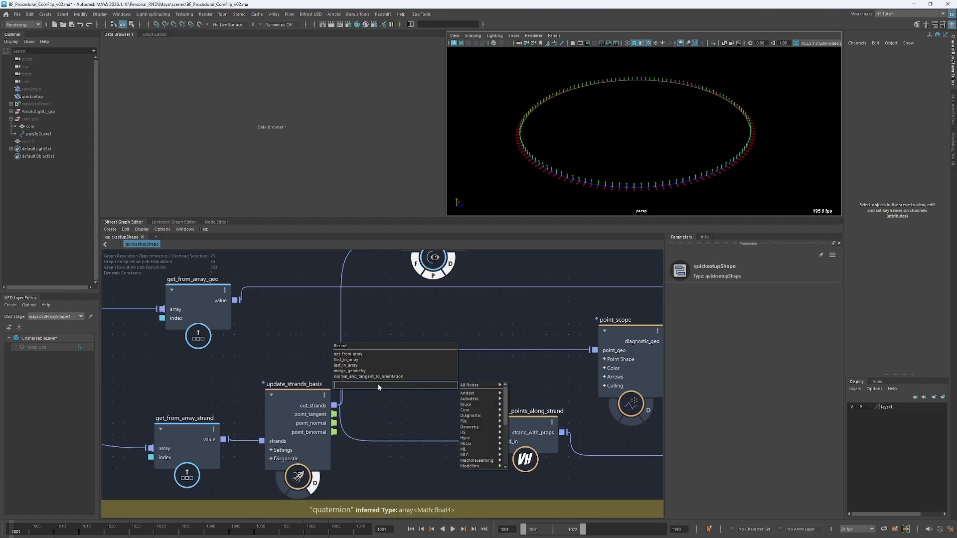
text(vb)
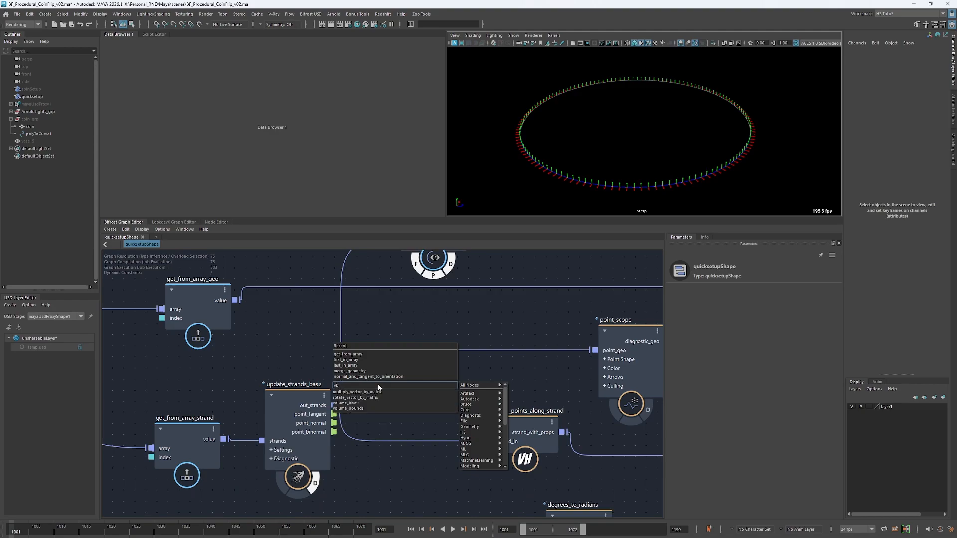
key(BackSpace)
key(BackSpace)
text(r)
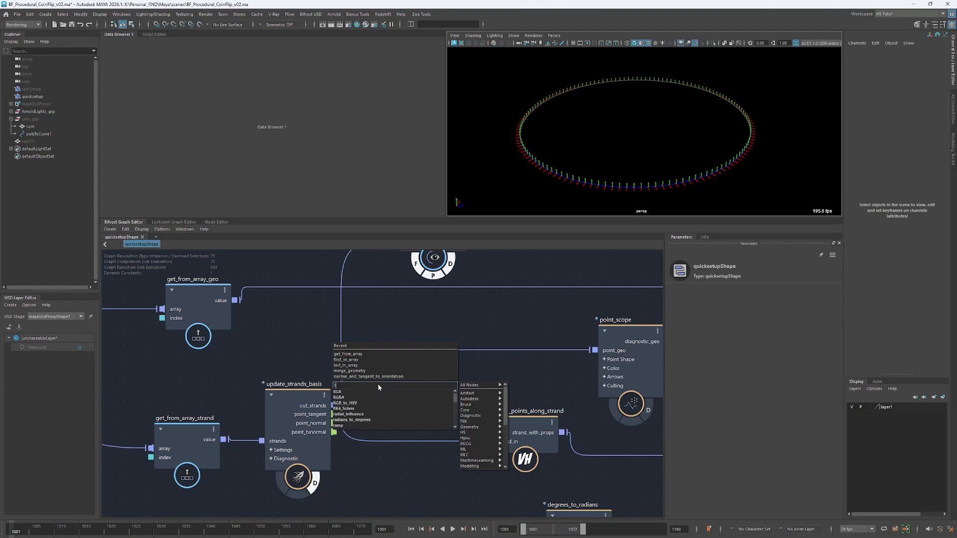
text(bv)
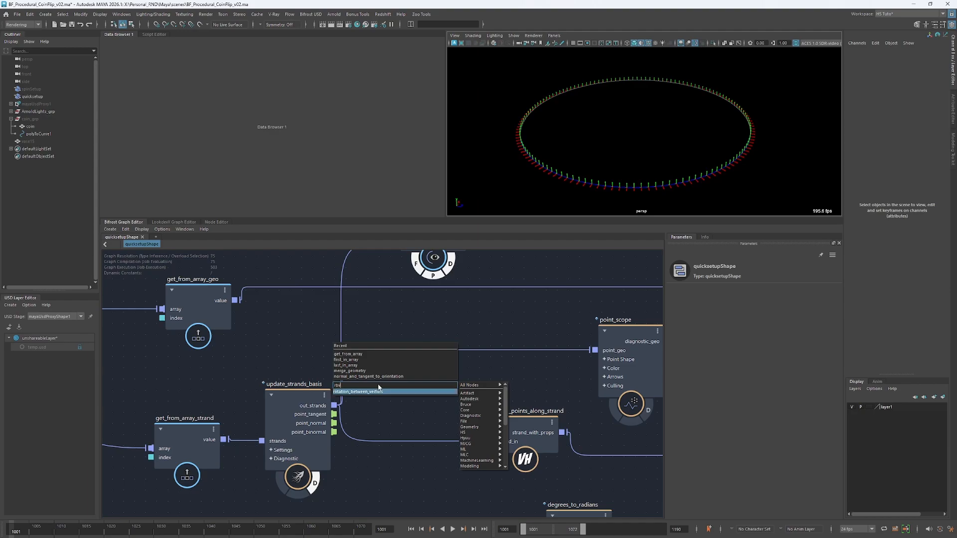
key(Return)
drag(334, 414, 389, 406)
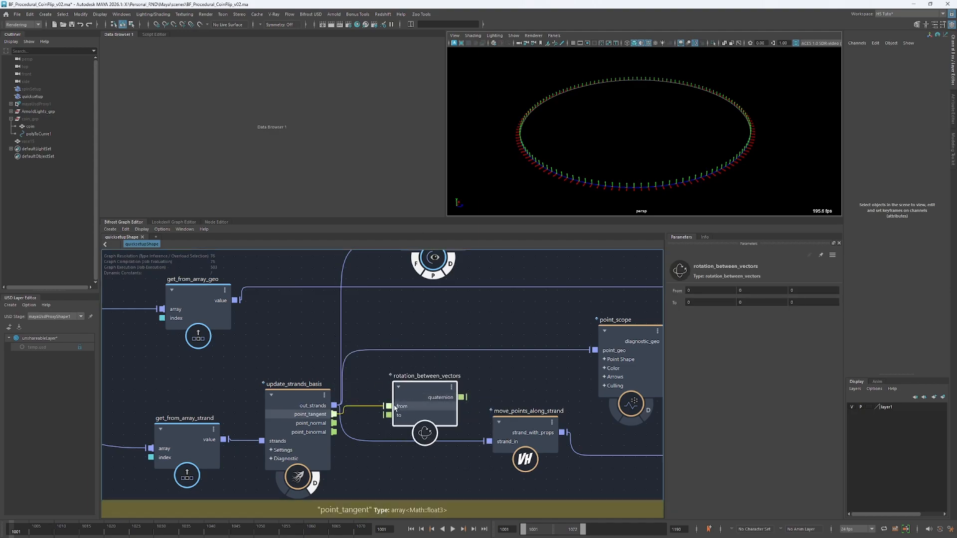
drag(334, 423, 389, 415)
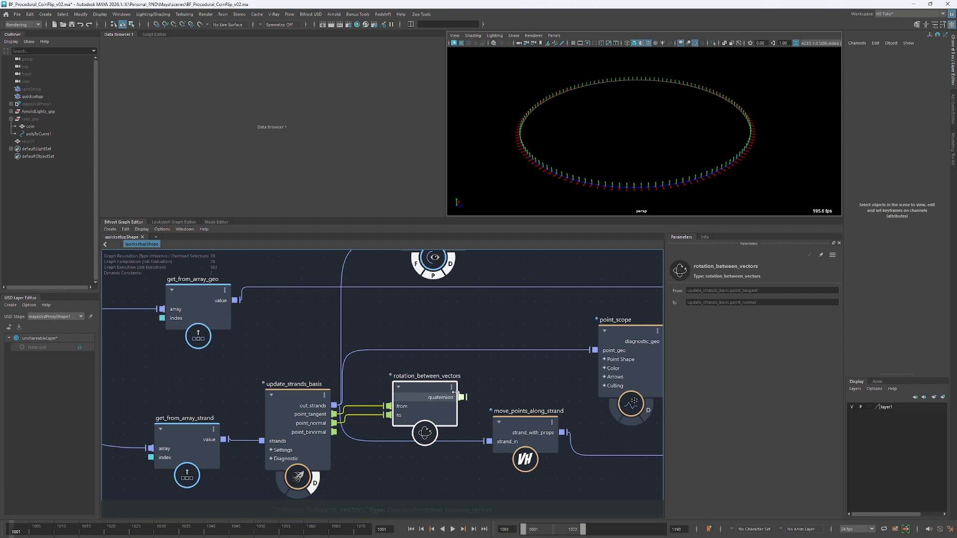
key(Delete)
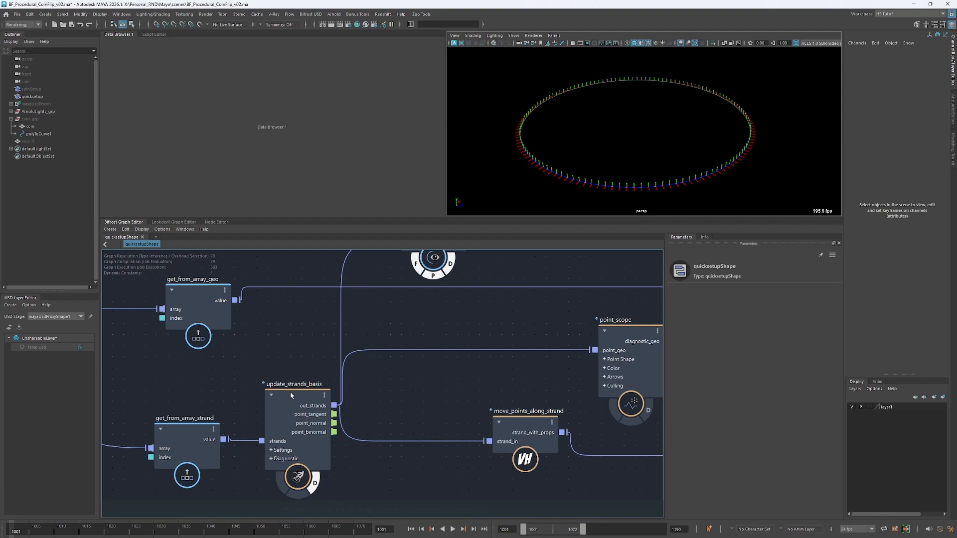
Examine the tangent, normal and binormal outputs of update_strands_basis against the colored vectors drawn along the strand
click(289, 393)
middle_drag(391, 400, 409, 380)
scroll(409, 380, down, 1)
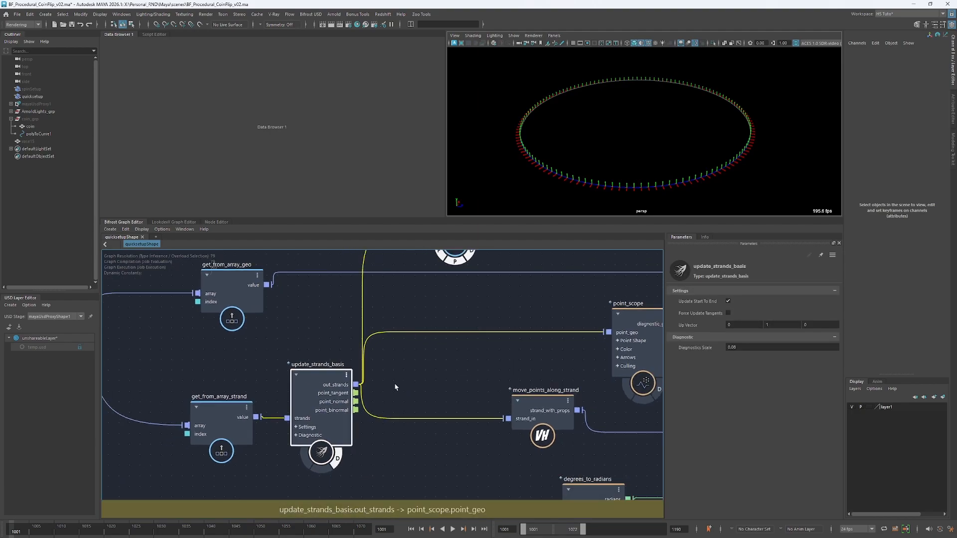
scroll(632, 177, up, 2)
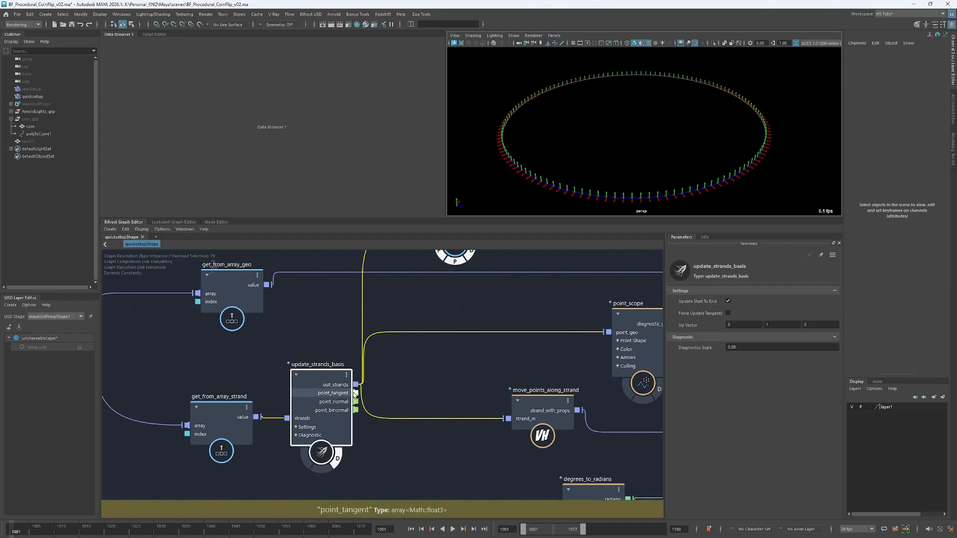
scroll(594, 197, up, 2)
alt+middle_drag(577, 184, 582, 176)
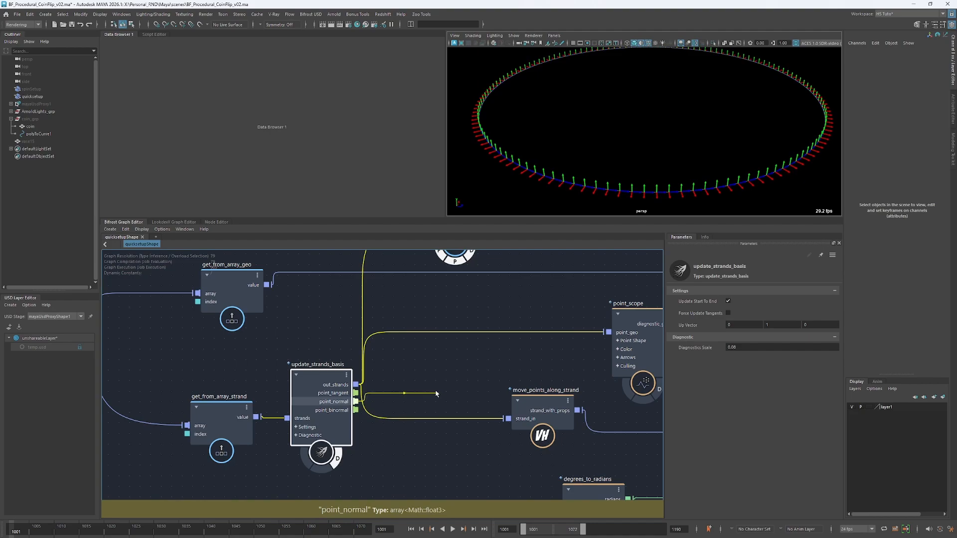
alt+drag(513, 142, 563, 169)
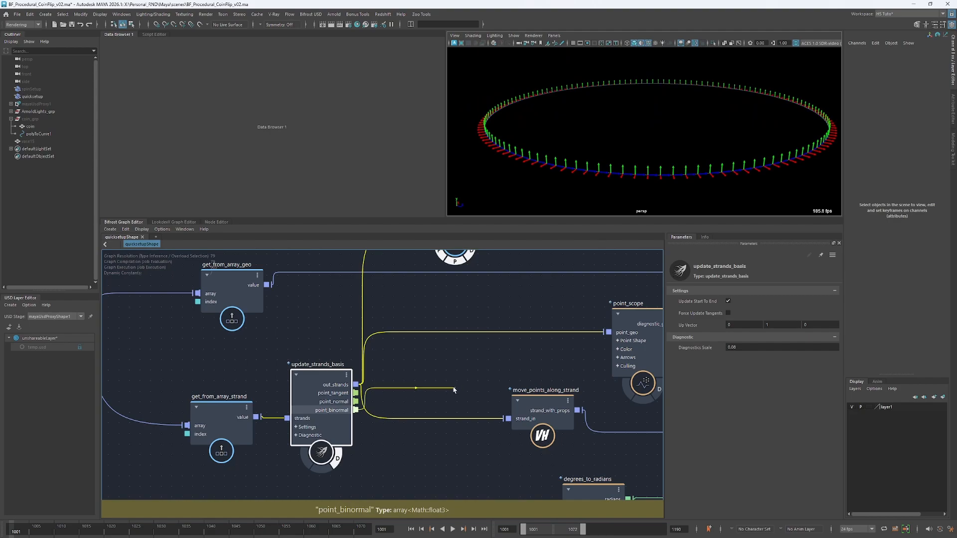
Drop the pending point_binormal connection and switch the diagnostic display from update_strands_basis to point_scope
alt+drag(557, 167, 534, 174)
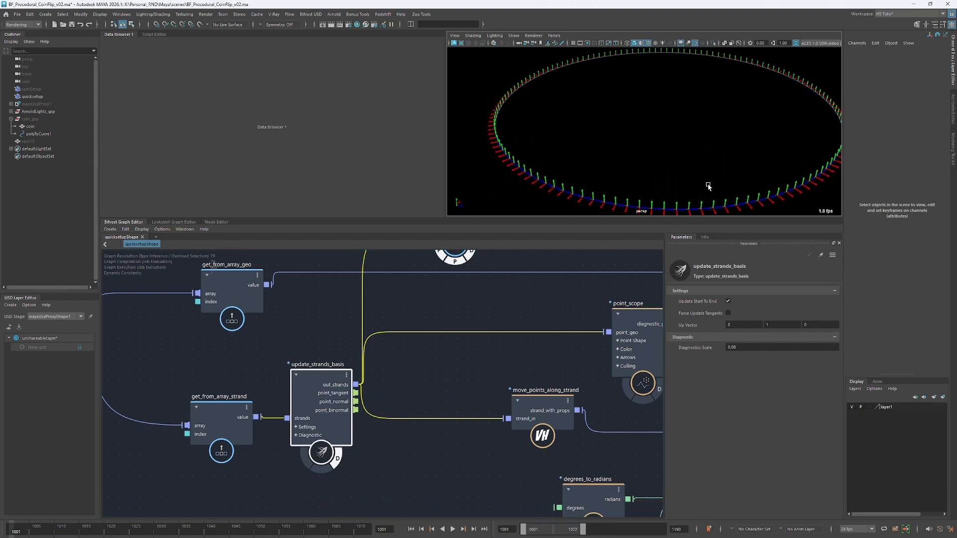
click(430, 386)
alt+middle_drag(430, 387, 375, 383)
click(340, 435)
click(573, 397)
Move the terminal node away from the strand nodes and collapse it to its connected ports only
alt+middle_drag(431, 274, 434, 323)
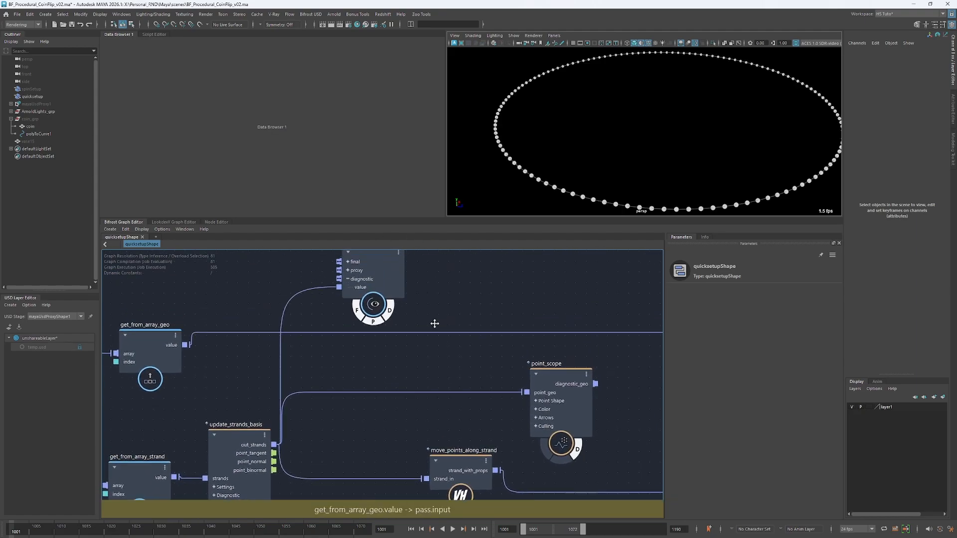
drag(391, 284, 471, 306)
key(2)
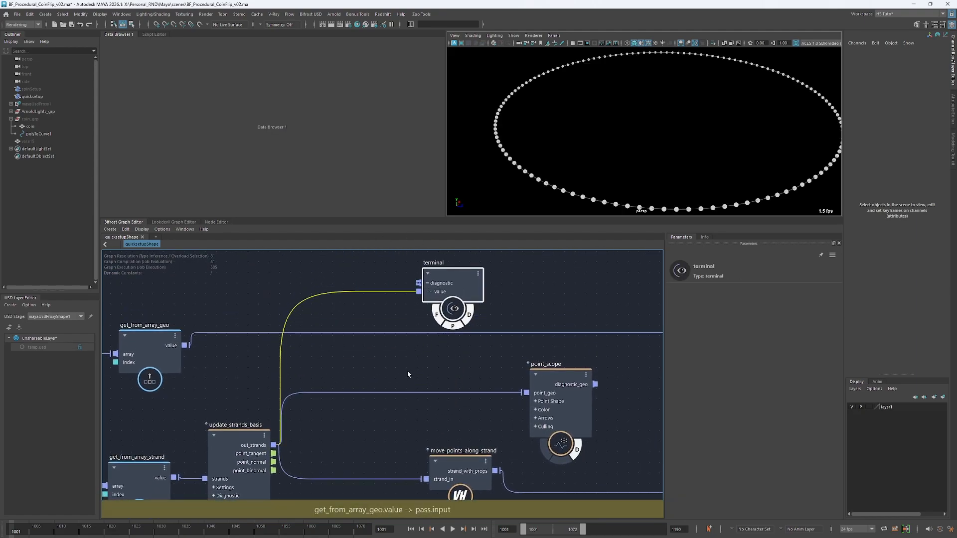
alt+middle_drag(433, 421, 418, 344)
click(417, 352)
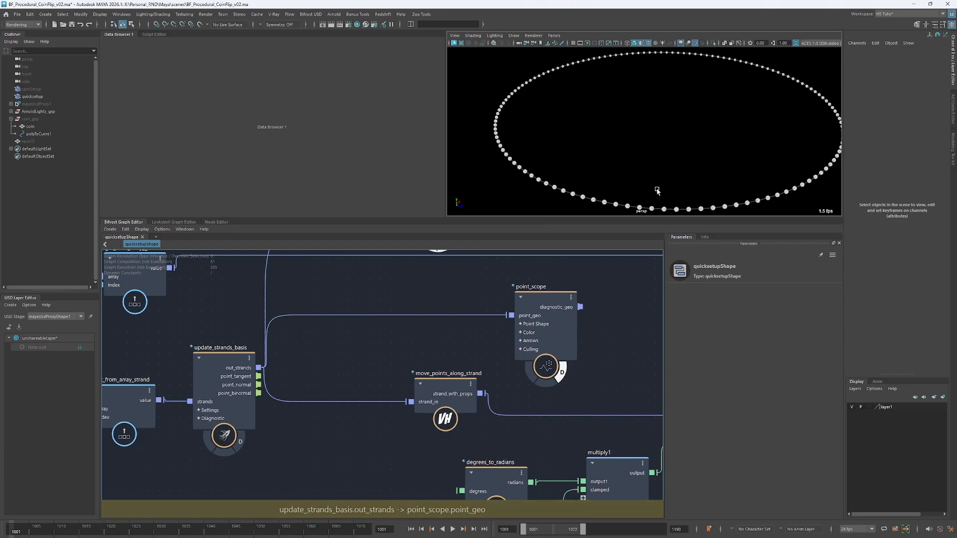
Select move_points_along_strand and examine its settings, such as the sampled property, number of points, scatter mode and loop duration
alt+right_drag(658, 190, 596, 185)
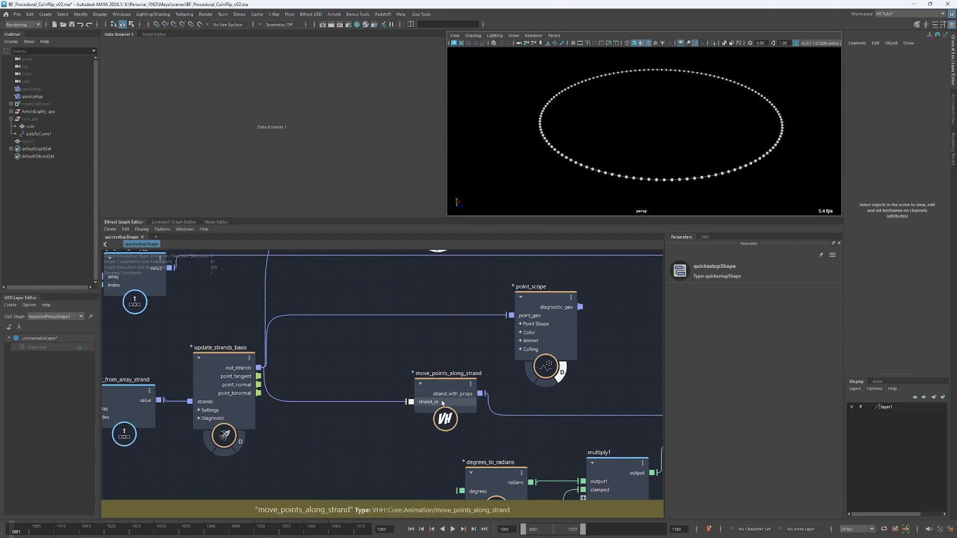
alt+middle_drag(290, 375, 313, 380)
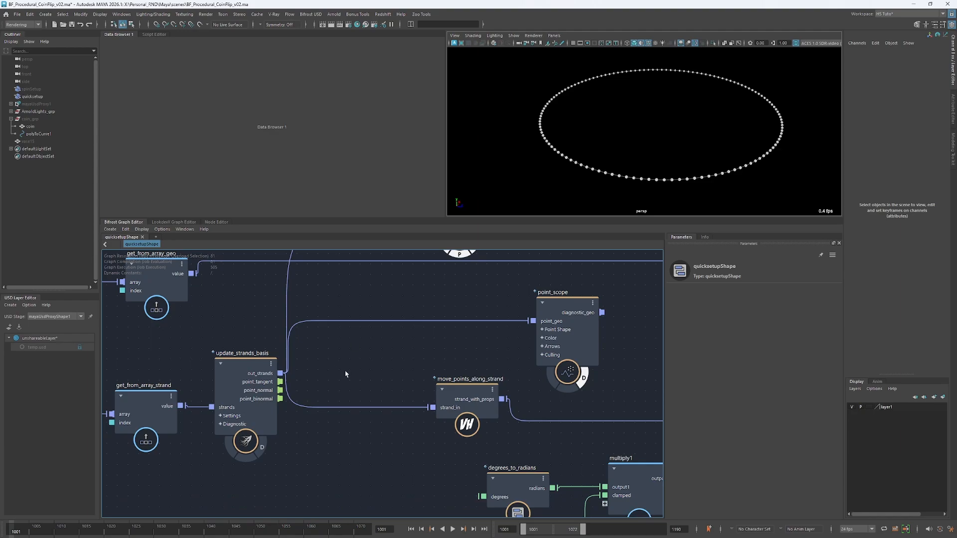
alt+middle_drag(345, 374, 346, 379)
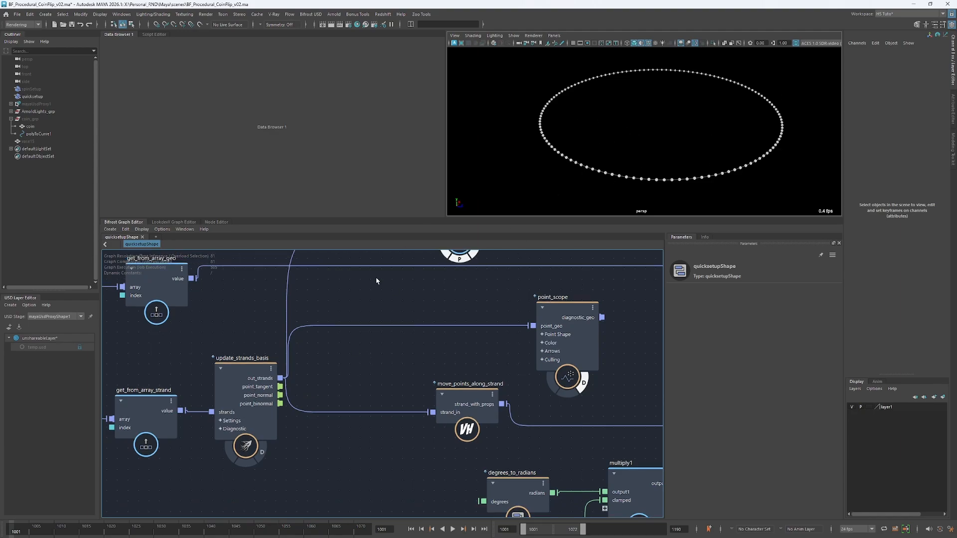
alt+middle_drag(423, 380, 404, 338)
click(475, 370)
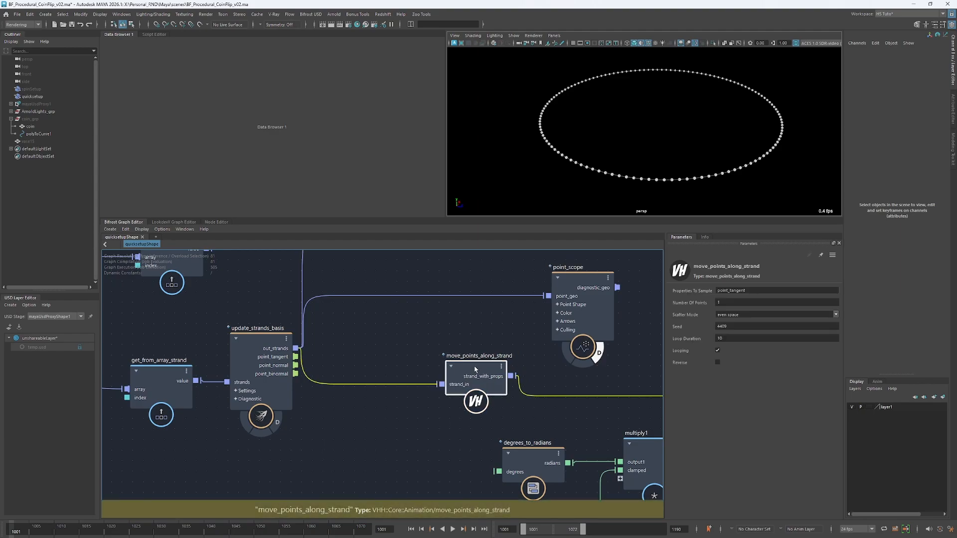
drag(476, 369, 475, 367)
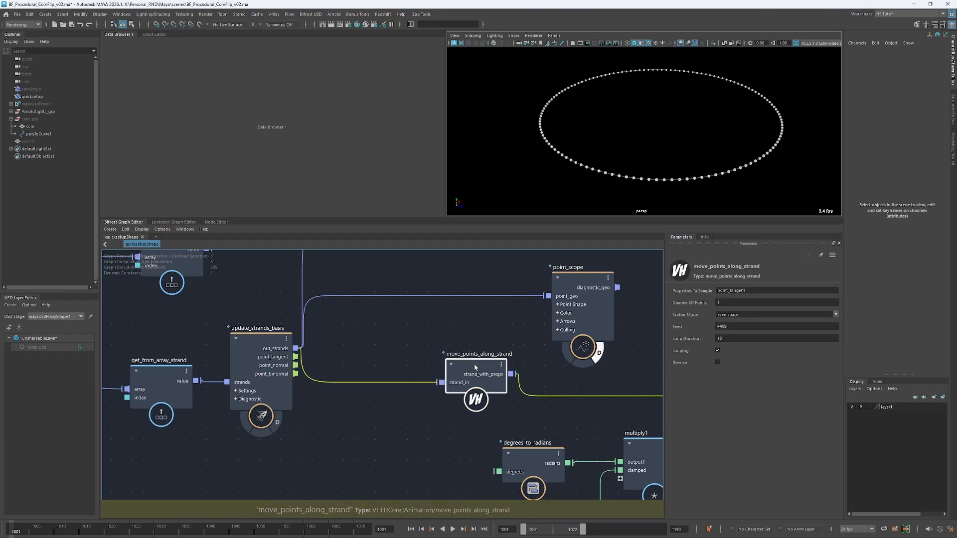
alt+middle_drag(420, 345, 384, 344)
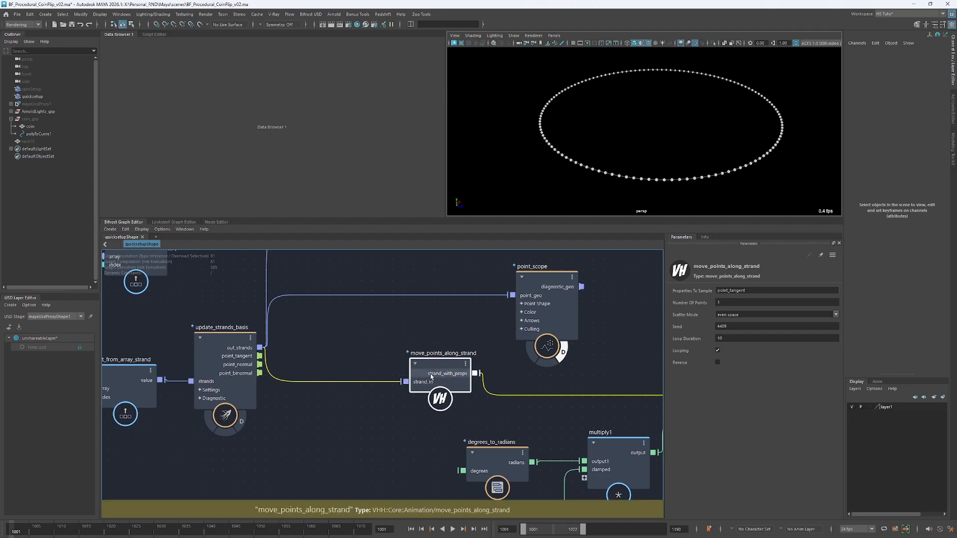
drag(431, 376, 429, 375)
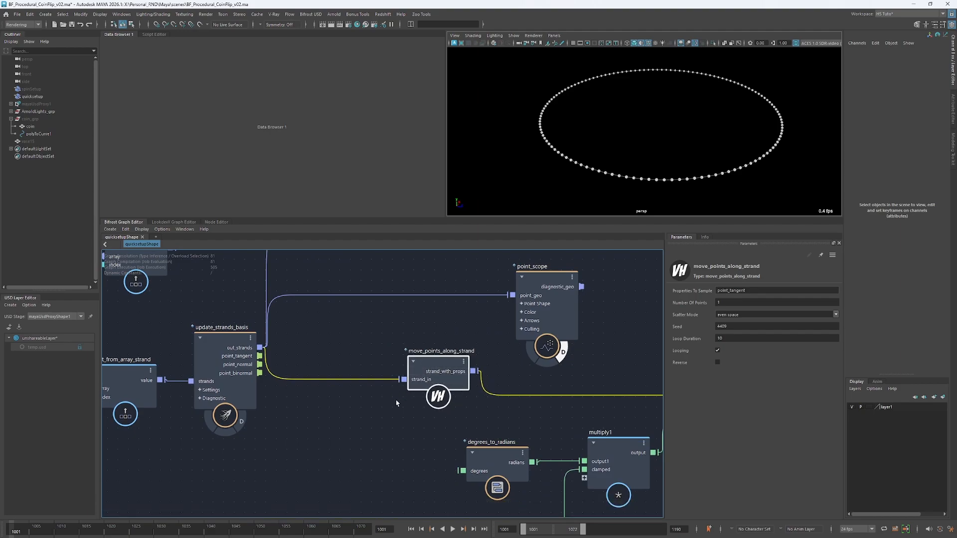
Try a scatter_plus node in the free space below update_strands_basis, and delete it again
alt+middle_drag(388, 431, 413, 374)
click(367, 388)
key(Tab)
text(scatt)
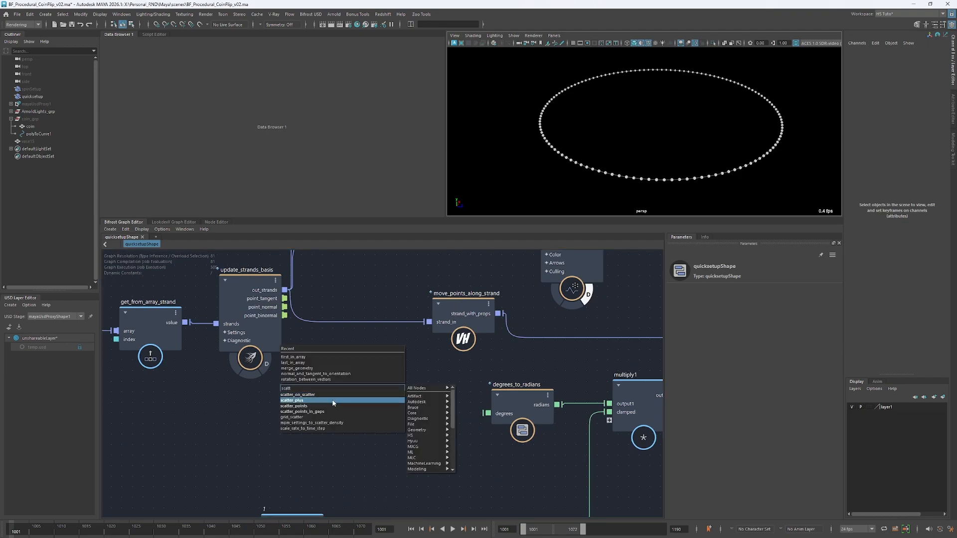
click(349, 400)
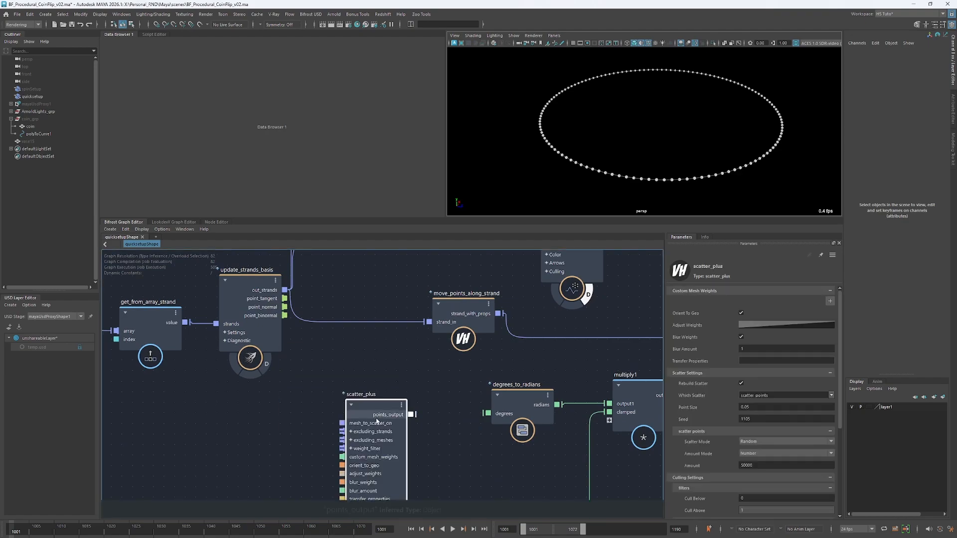
drag(363, 450, 371, 409)
key(Delete)
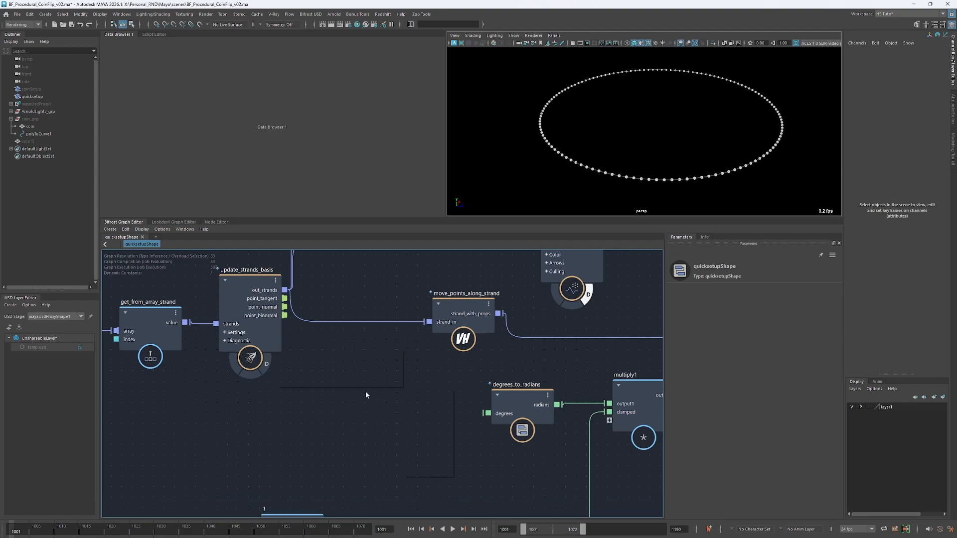
key(Tab)
text(scatt)
click(254, 418)
drag(452, 318, 446, 318)
click(402, 364)
alt+middle_drag(391, 350, 371, 375)
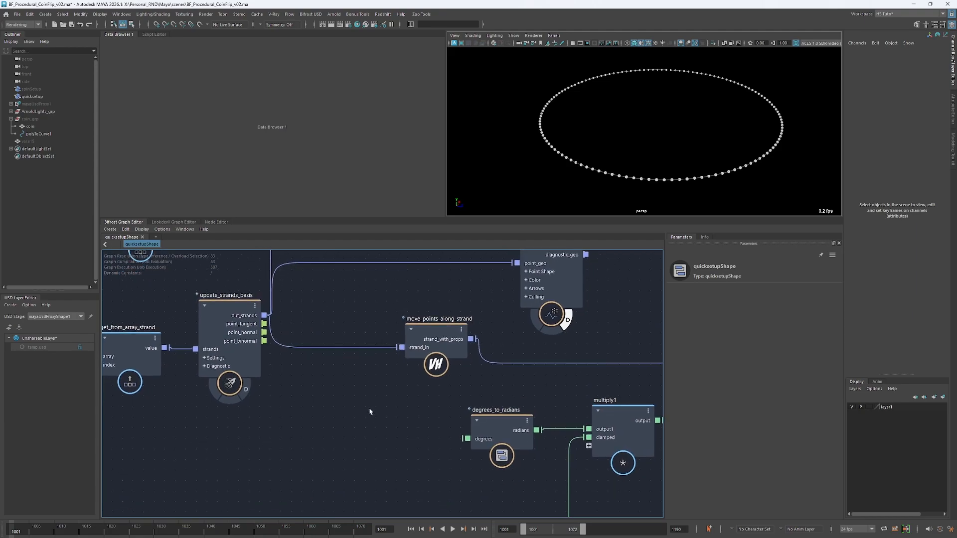
Add a motion_path node below move_points_along_strand in the graph
key(Tab)
text(m,ove_)
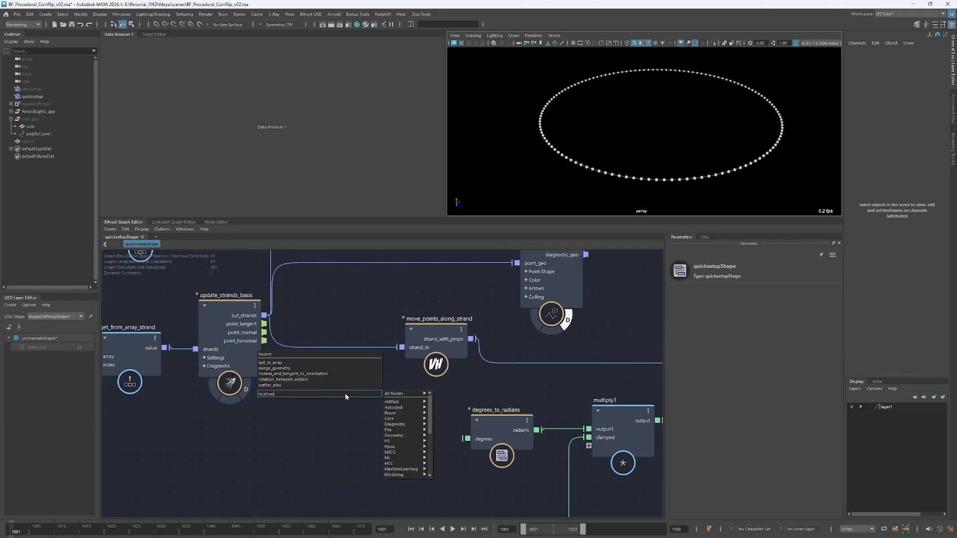
key(BackSpace)
key(BackSpace)
key(BackSpace)
key(BackSpace)
key(BackSpace)
text(otion)
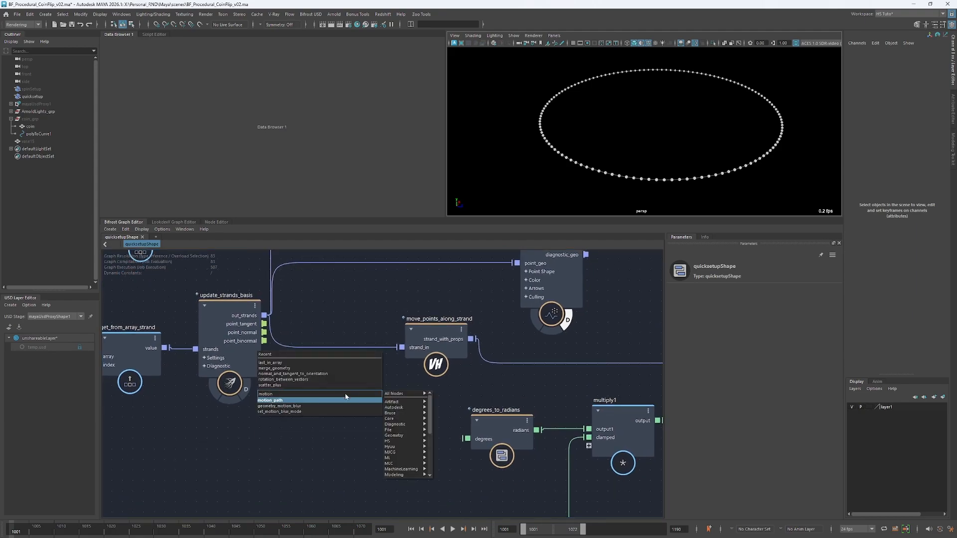
key(Return)
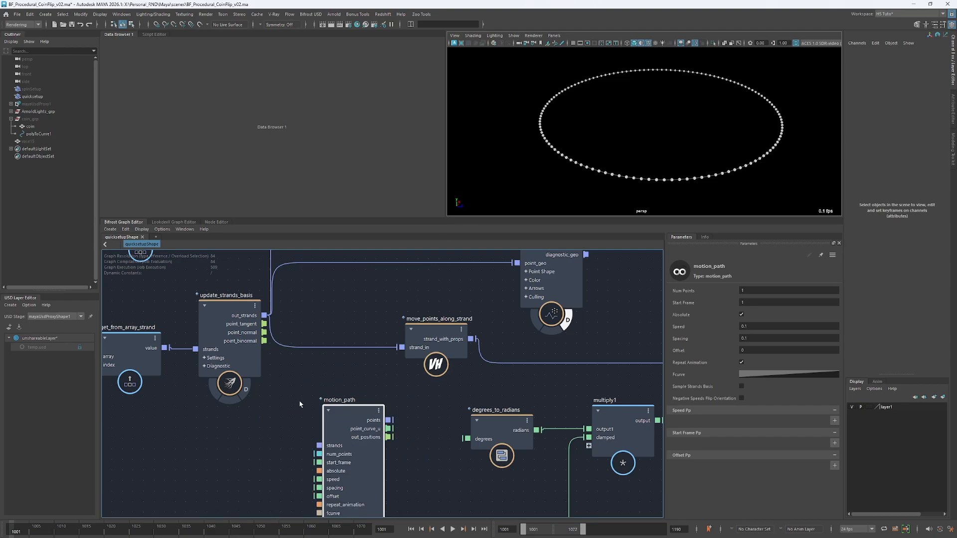
Delete the motion_path node and connect move_points_along_strand's strand_with_props output to point_scope's point_geo input
key(Delete)
alt+middle_drag(475, 329, 448, 380)
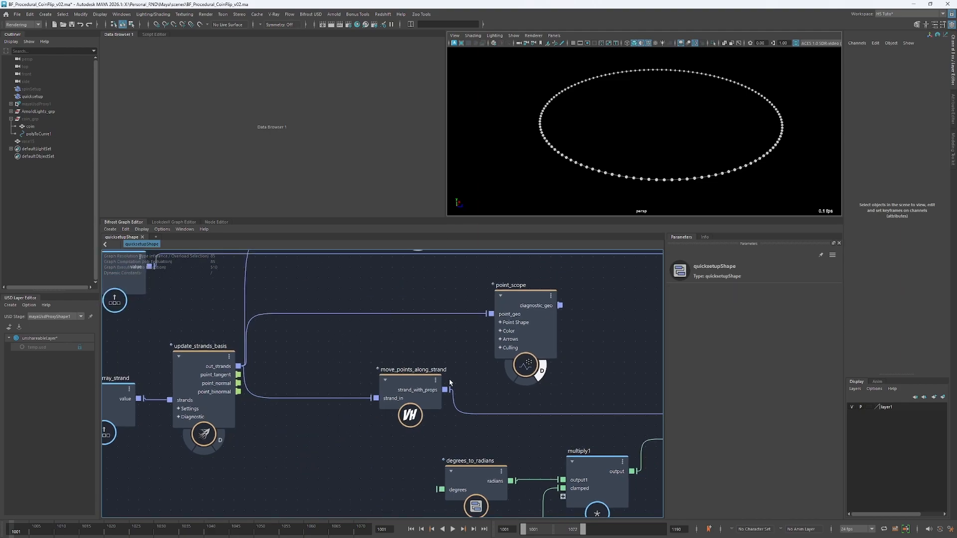
drag(431, 393, 491, 314)
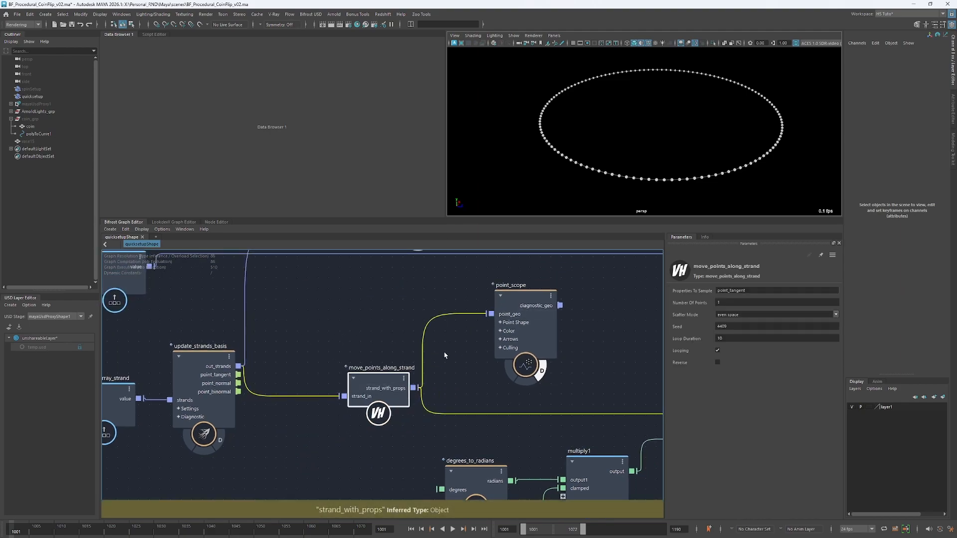
Set the point_scope color to red (1, 0, 0) and increase its default size to about 0.05
click(518, 339)
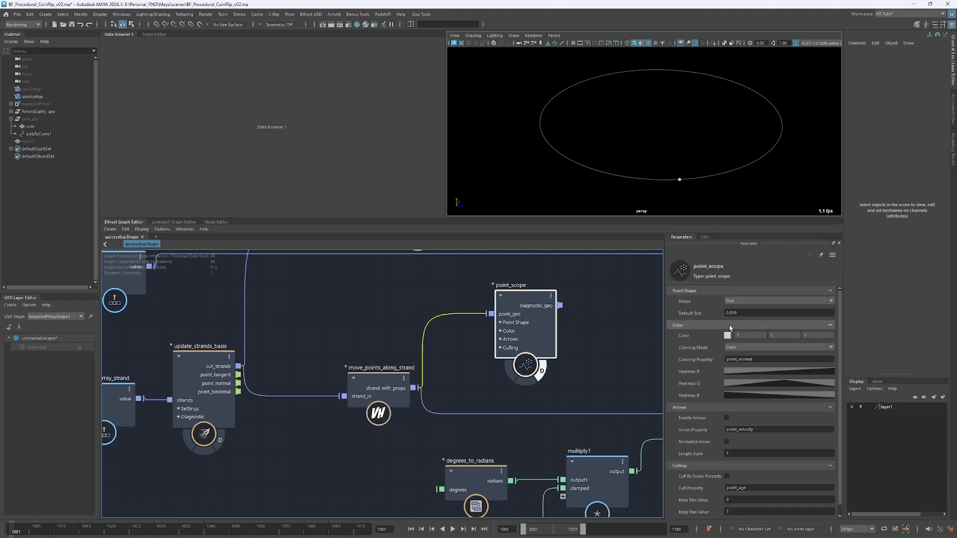
text(0)
key(Tab)
text(0)
key(Return)
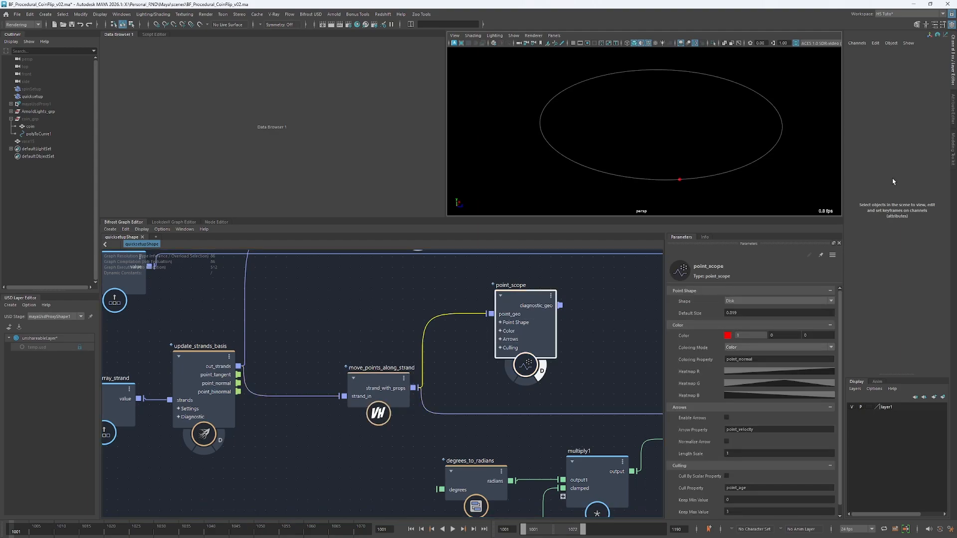
drag(752, 313, 772, 309)
Check the loop duration of move_points_along_strand, play the point's motion around the curve, and return to the start frame
click(379, 393)
click(755, 338)
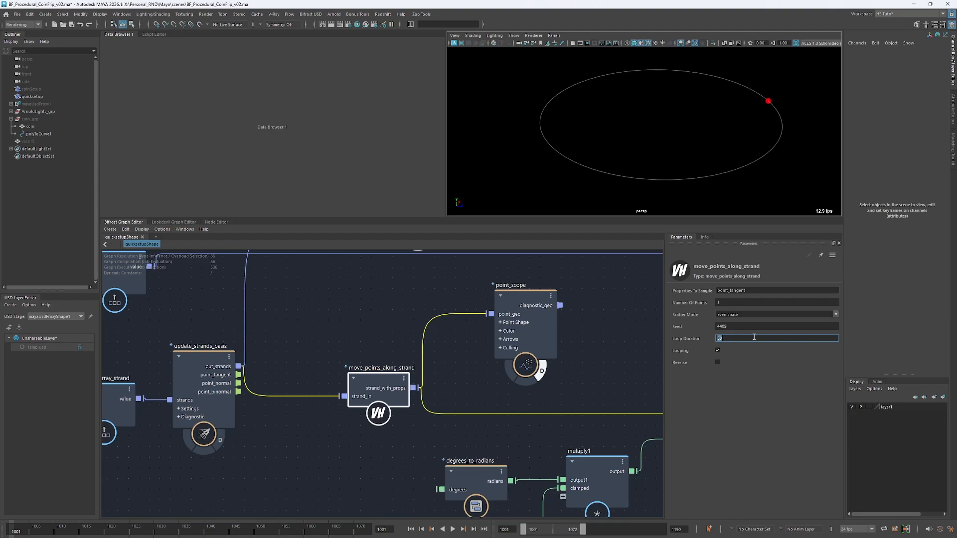
alt+middle_drag(719, 131, 707, 145)
alt+right_drag(708, 145, 573, 197)
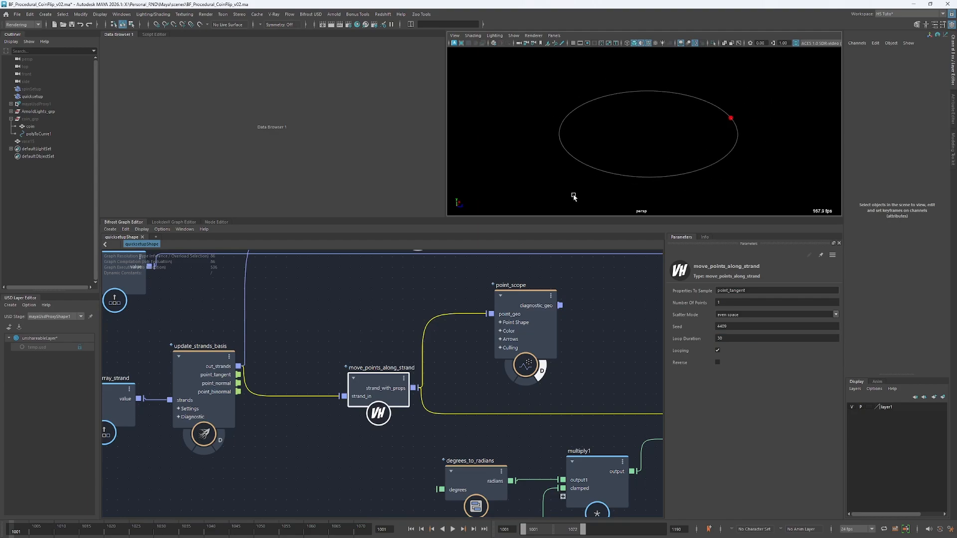
click(384, 389)
click(372, 329)
key(alt+v)
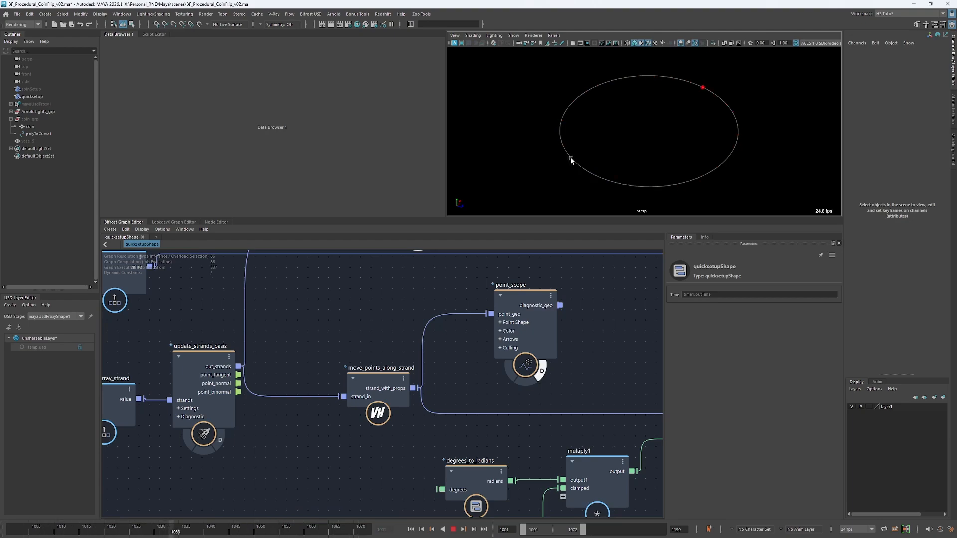
key(alt+v)
key(alt+shift+v)
Review the number of points and the properties to sample on move_points_along_strand
click(377, 394)
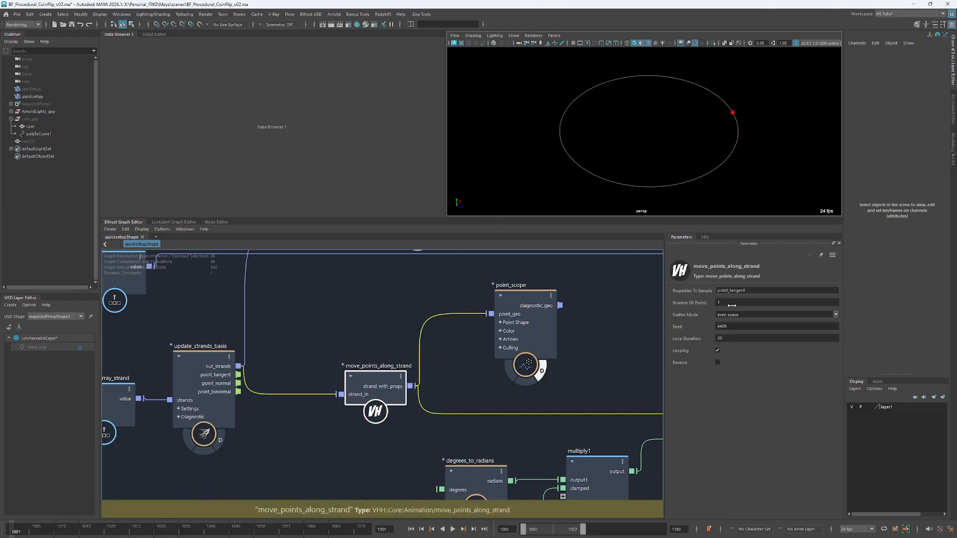
drag(723, 303, 805, 302)
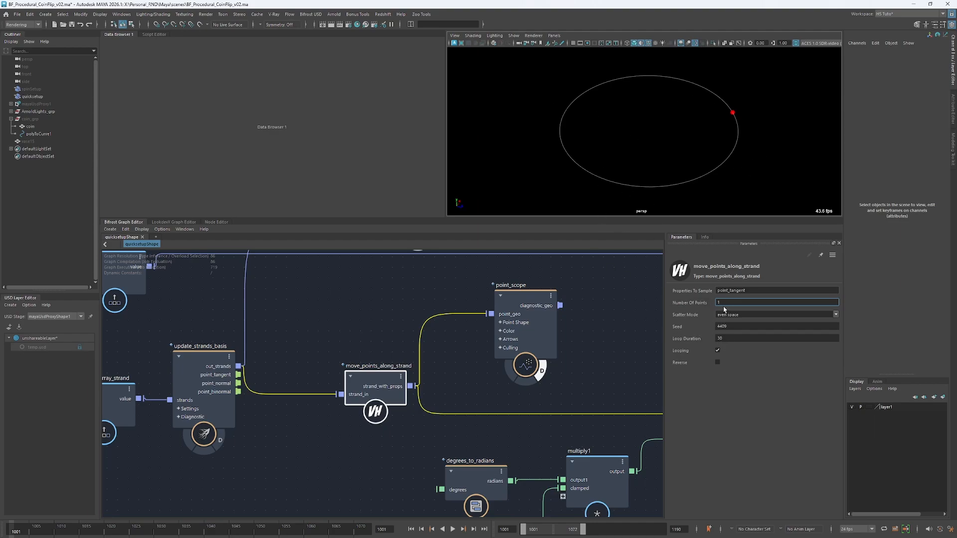
double_click(757, 291)
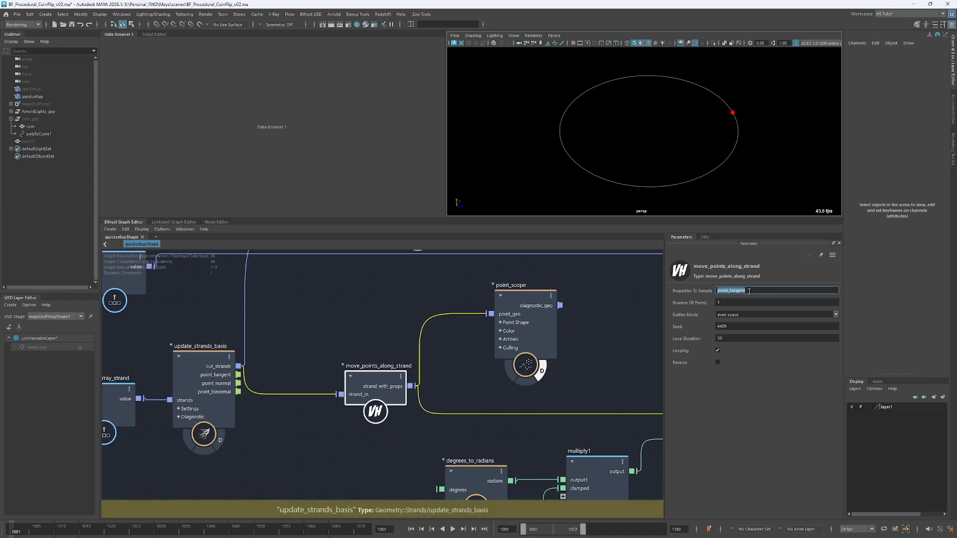
Display the update_strands_basis diagnostics to examine the tangent, normal and binormal directions, and turn them off again
click(220, 442)
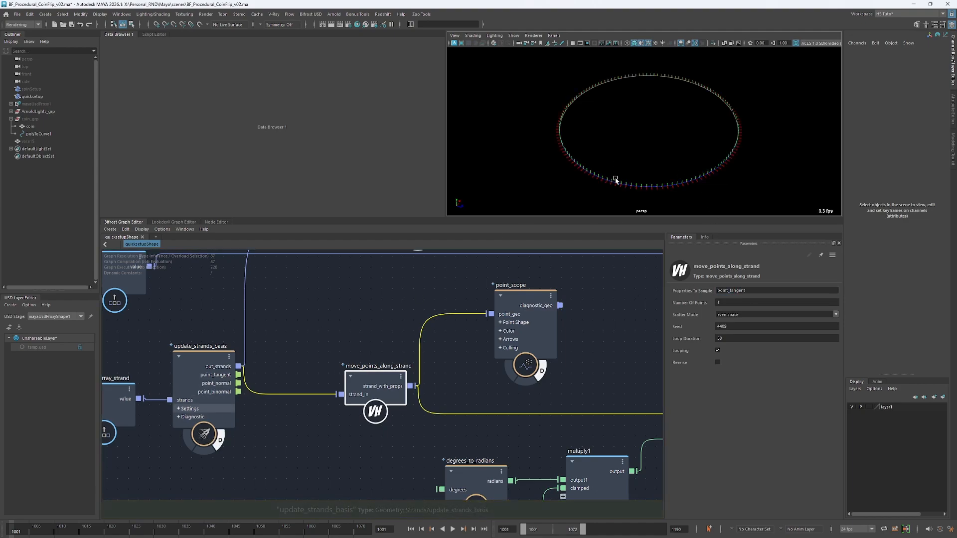
alt+middle_drag(615, 180, 629, 159)
alt+right_drag(629, 159, 708, 166)
alt+drag(708, 166, 677, 148)
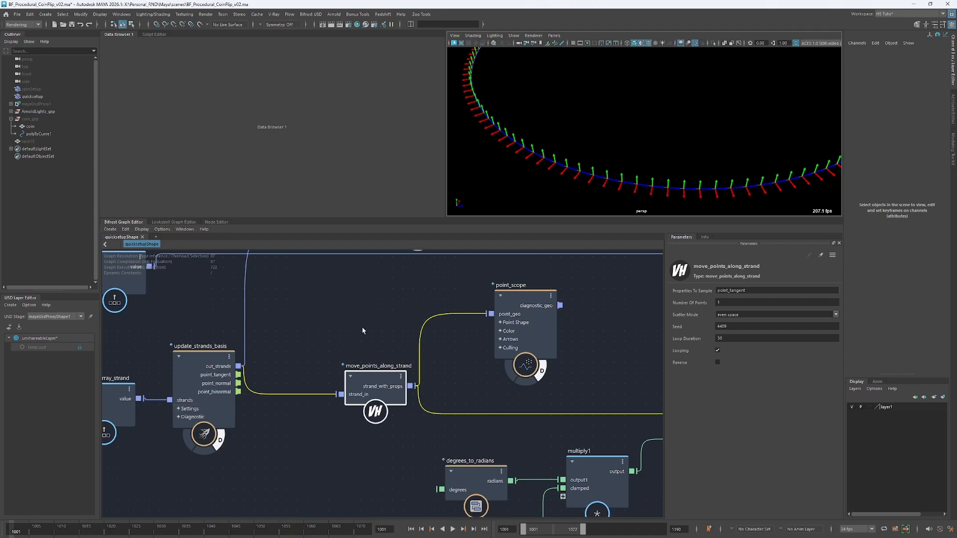
click(220, 441)
alt+drag(603, 179, 653, 156)
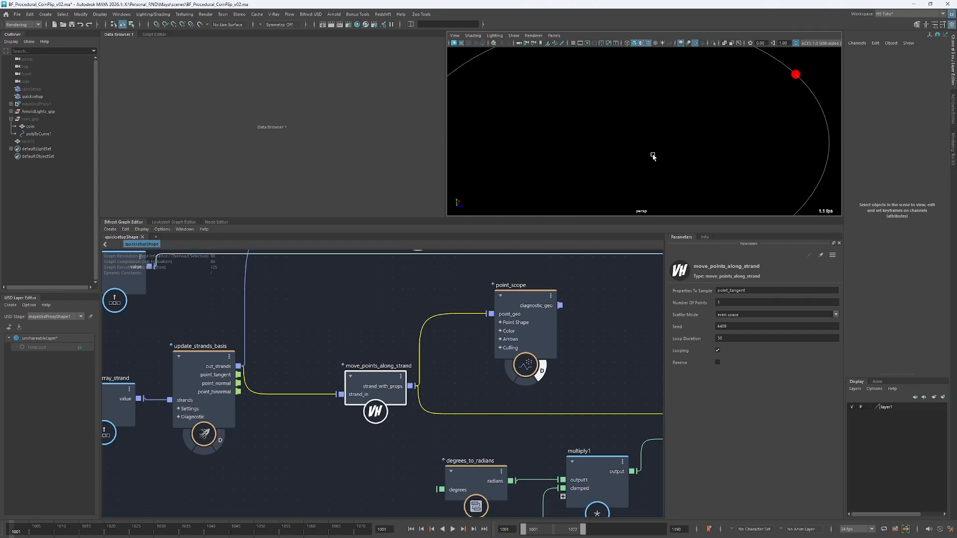
alt+right_drag(653, 155, 598, 164)
Enable arrows on point_scope and set the arrow property to point_tangent, checking the property name on the incoming connection
drag(513, 330, 510, 327)
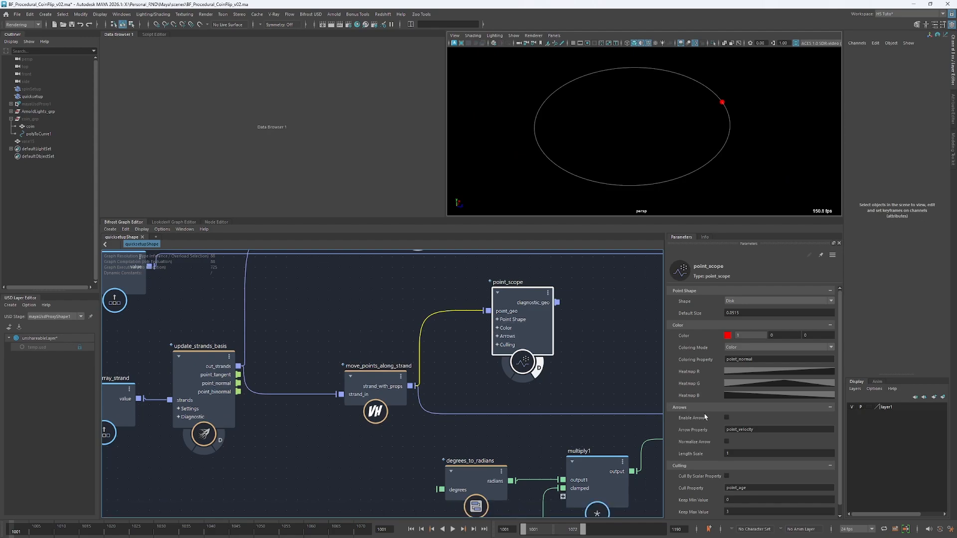
click(775, 429)
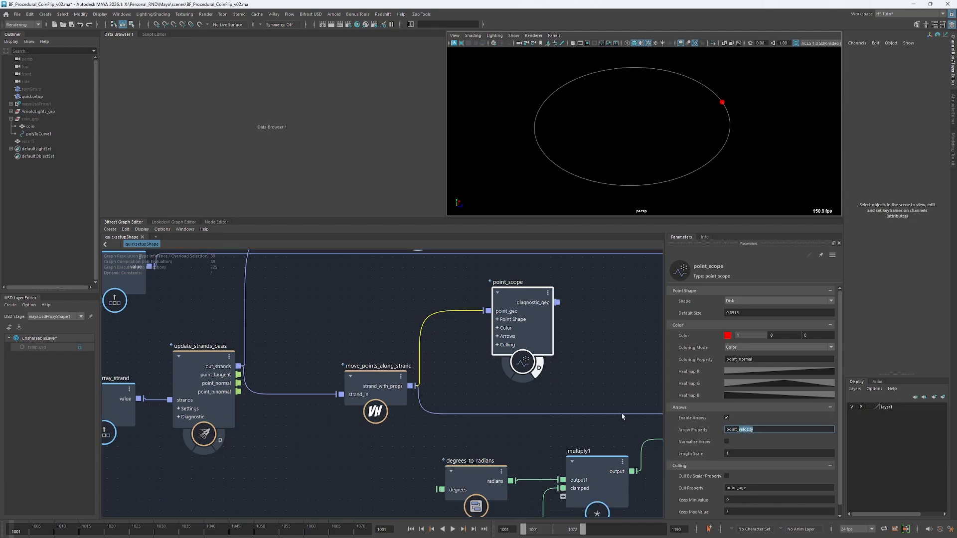
double_click(437, 312)
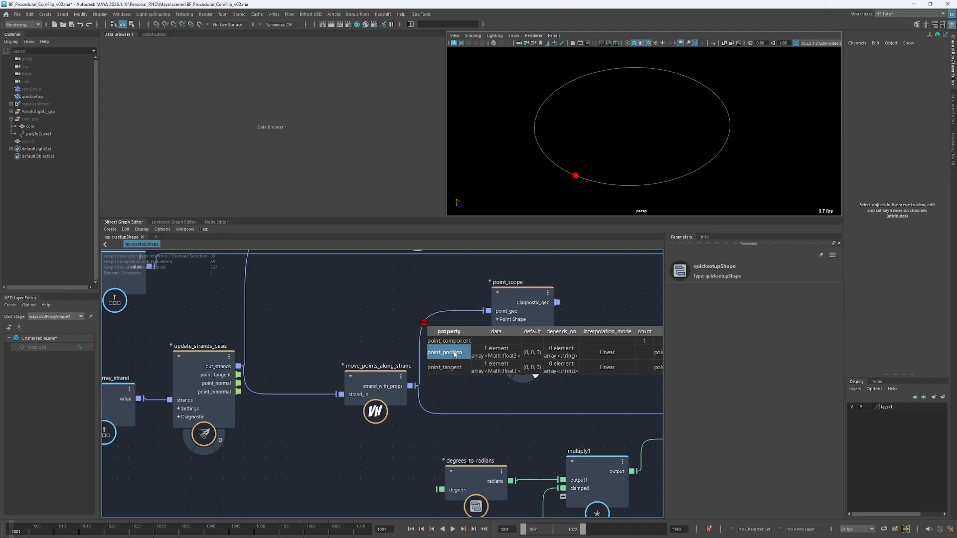
click(454, 368)
click(521, 297)
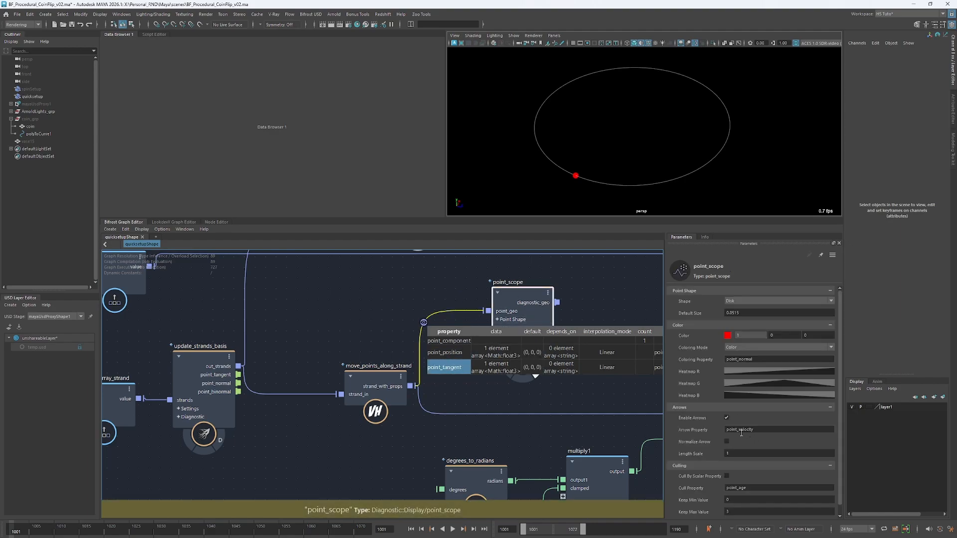
drag(739, 430, 760, 432)
text(point_tangent)
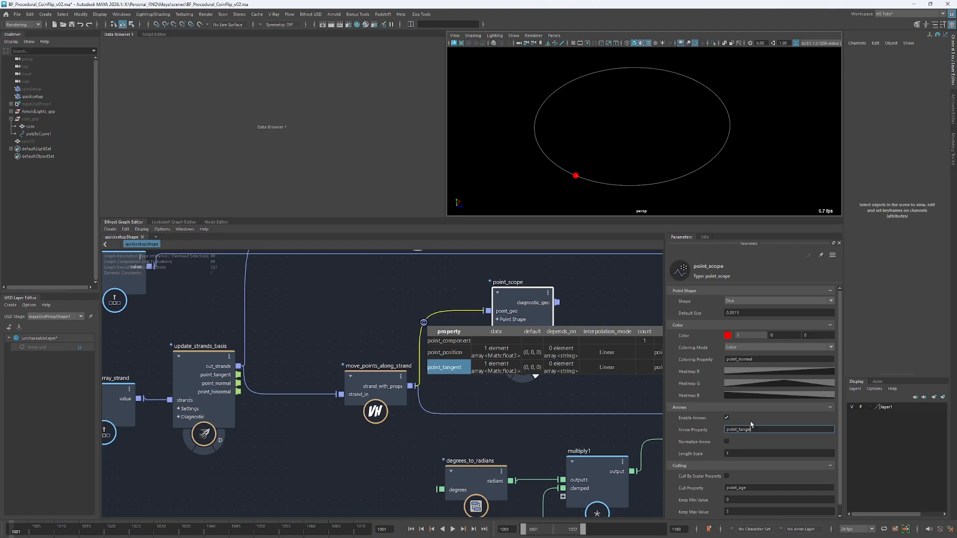
click(398, 322)
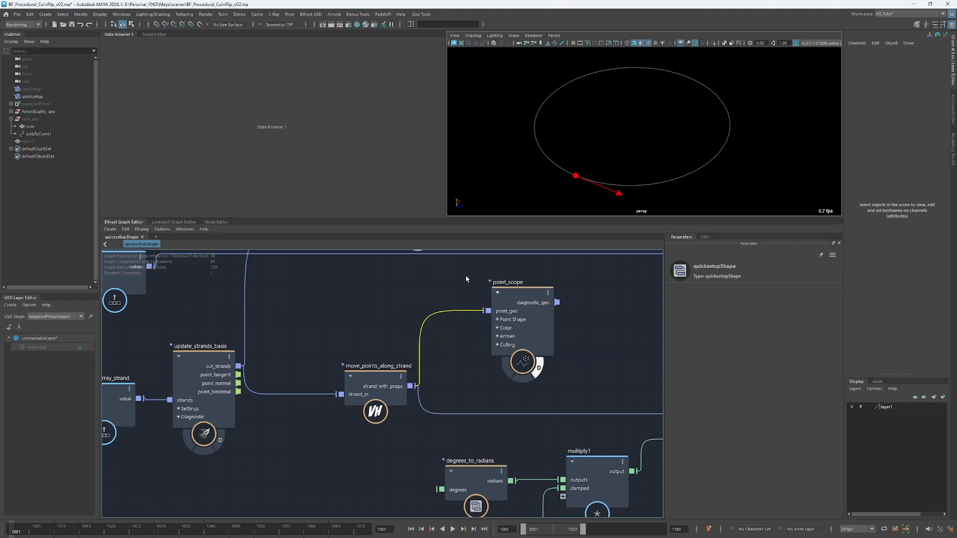
Play the animation to examine how the tangent arrow follows the moving point, and stop playback
alt+right_drag(654, 169, 610, 175)
alt+drag(610, 175, 616, 187)
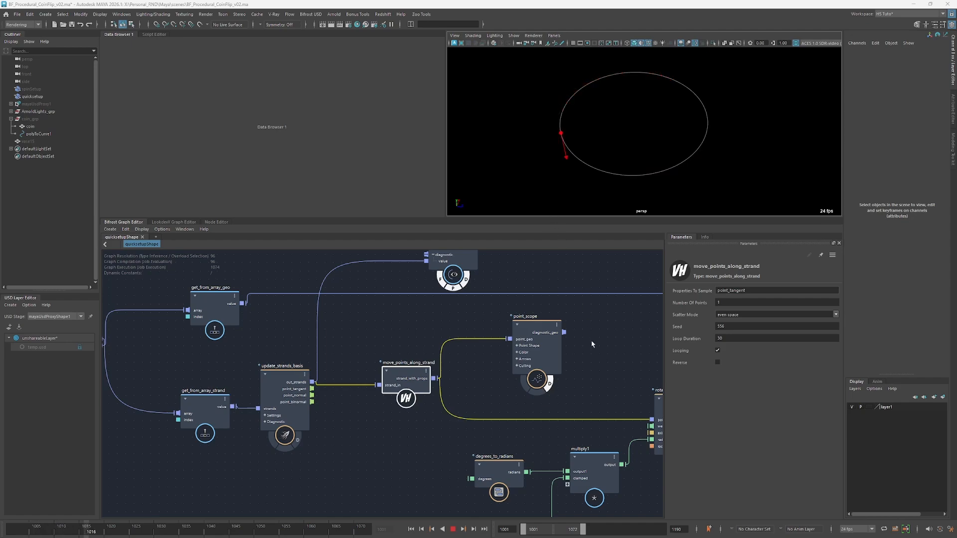
click(535, 344)
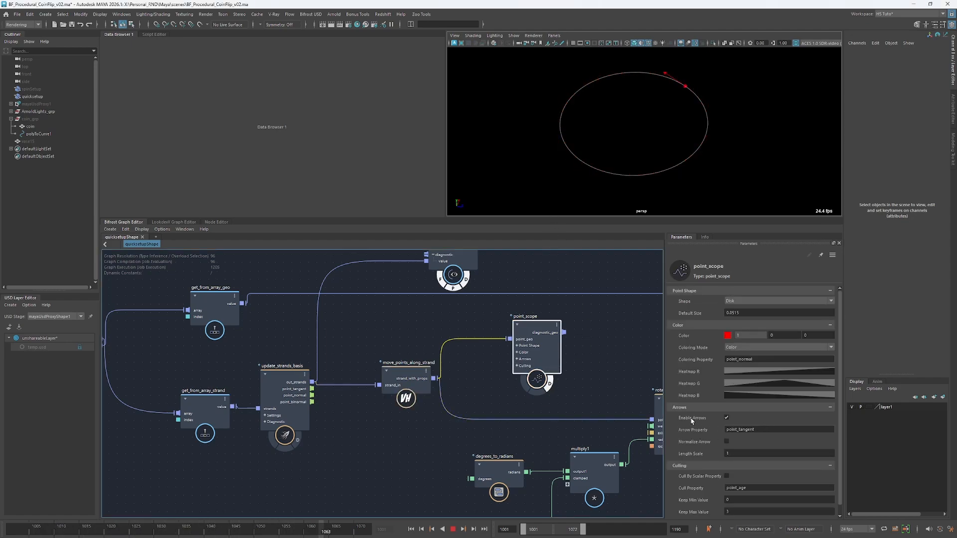
click(595, 357)
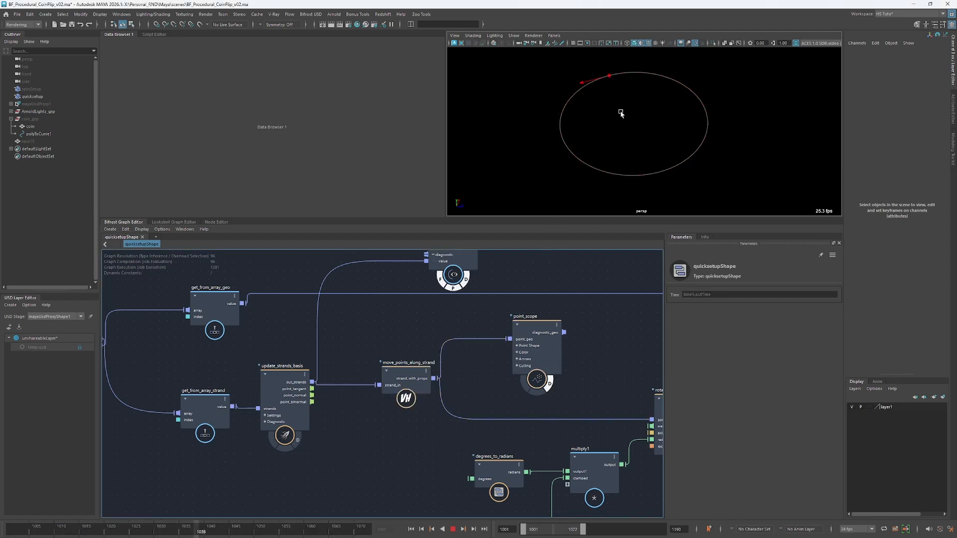
middle_drag(604, 340, 597, 334)
key(alt+v)
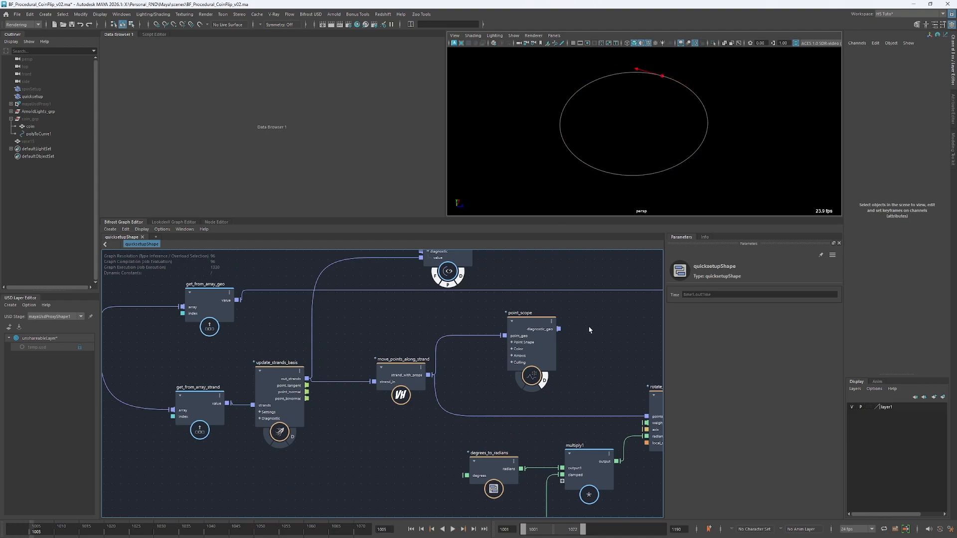
Move the terminal and point_scope nodes farther along the graph and adjust the position of rotate_points
middle_drag(592, 319, 472, 351)
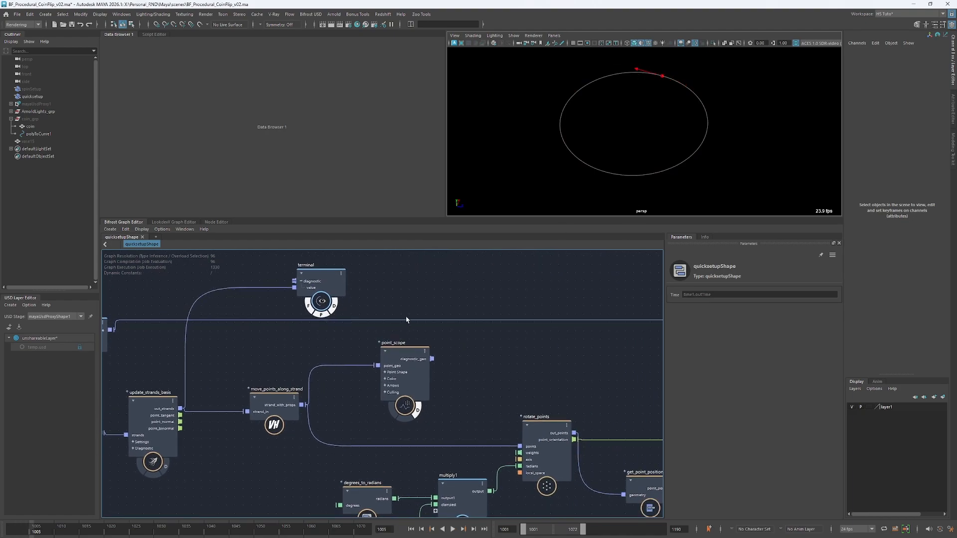
drag(324, 282, 497, 258)
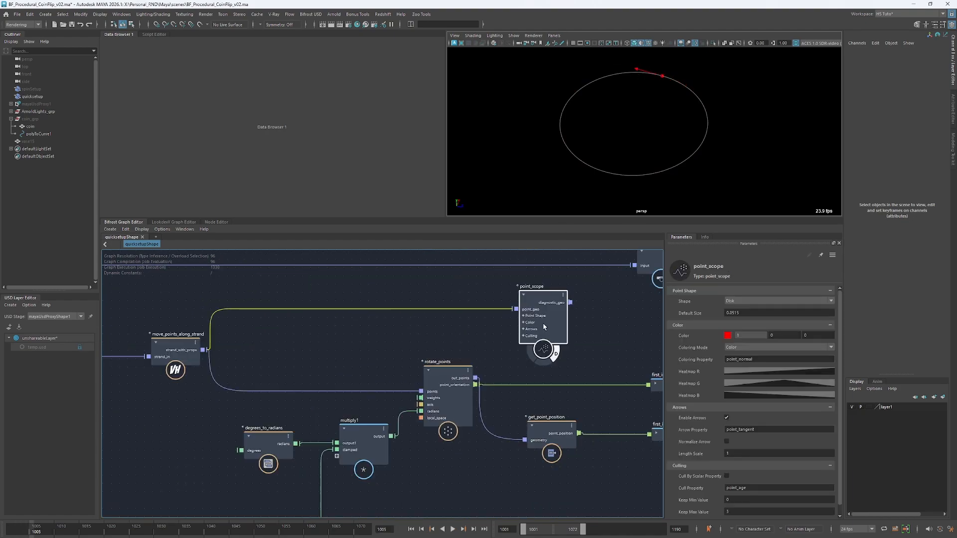
click(440, 386)
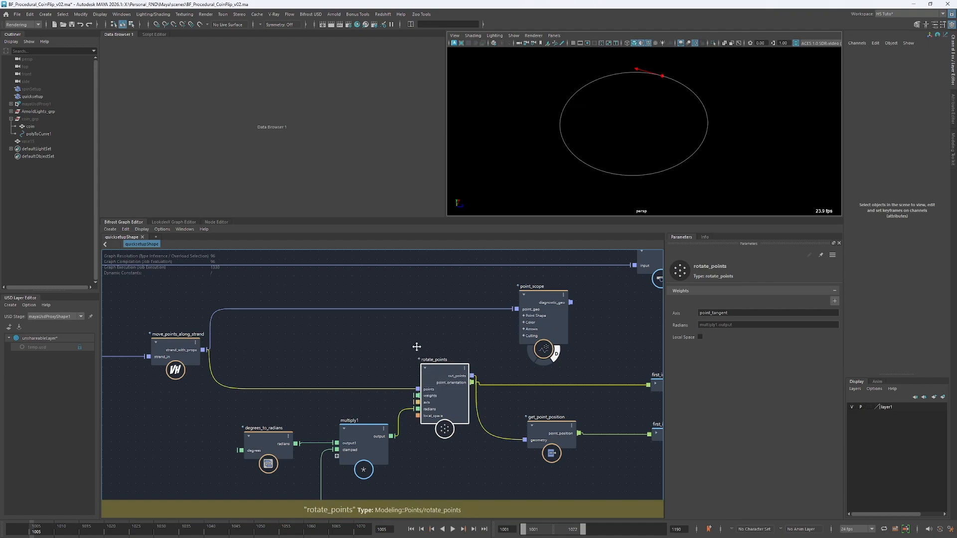
middle_drag(417, 347, 374, 358)
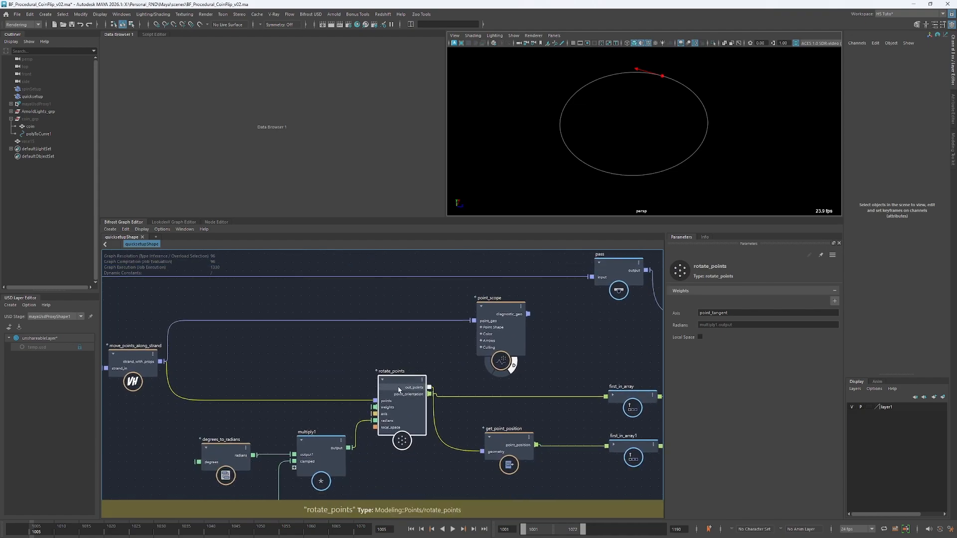
drag(399, 387, 406, 384)
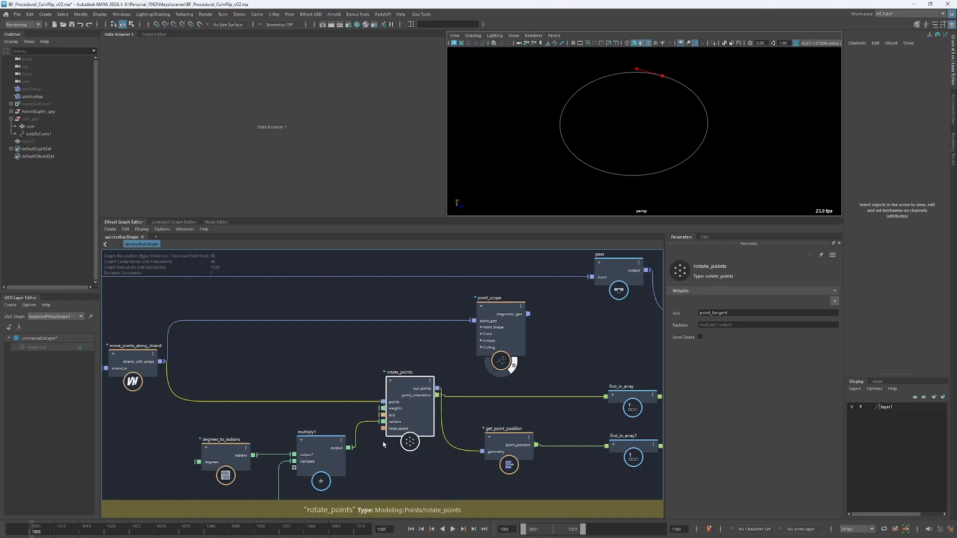
Connect the degrees_to_radians output directly to rotate_points' radians input, move multiply1 down, and tidy the neighbouring nodes
drag(254, 455, 382, 423)
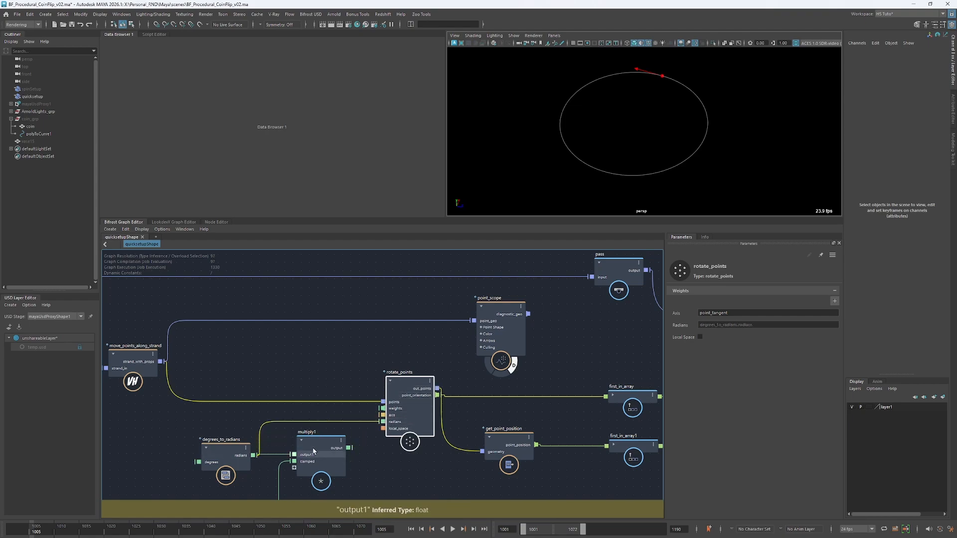
drag(322, 443, 330, 491)
drag(206, 452, 219, 453)
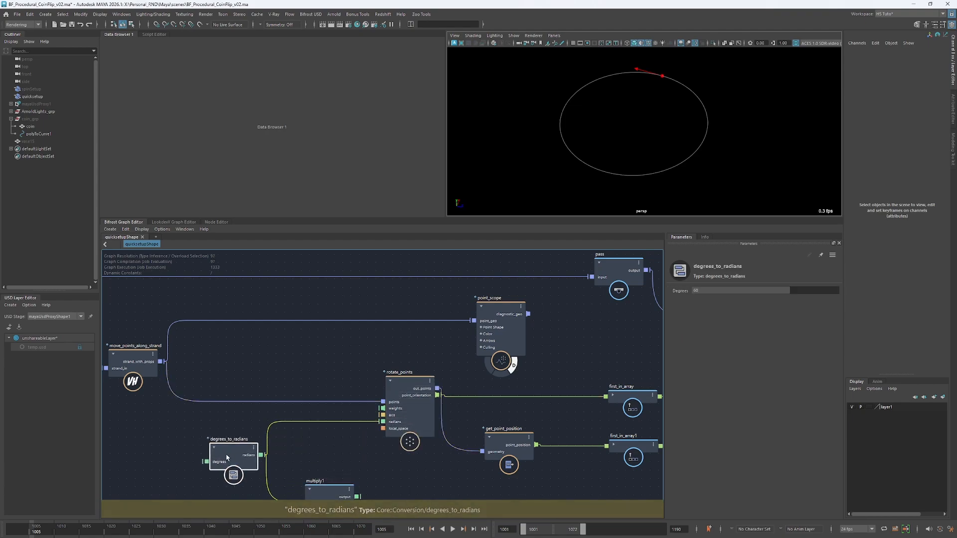
drag(405, 396, 382, 395)
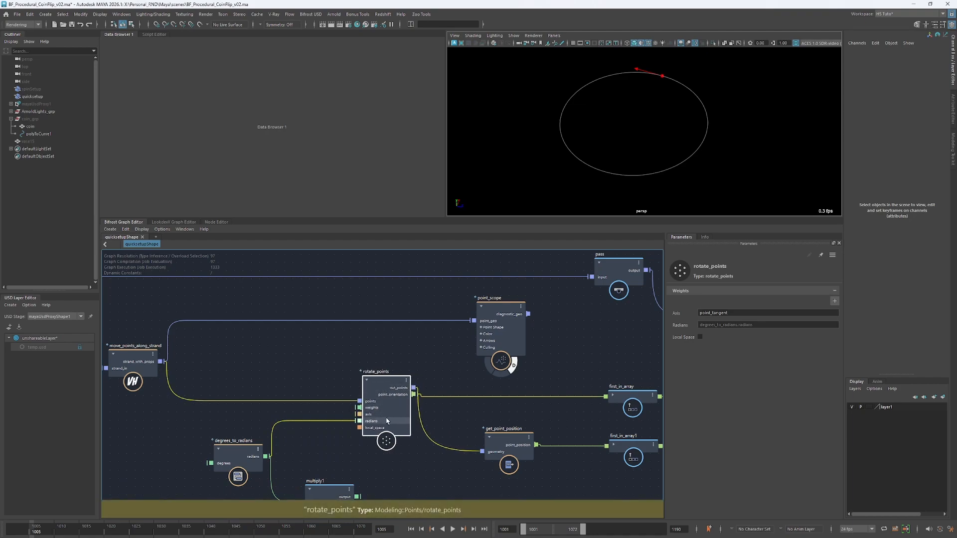
click(342, 360)
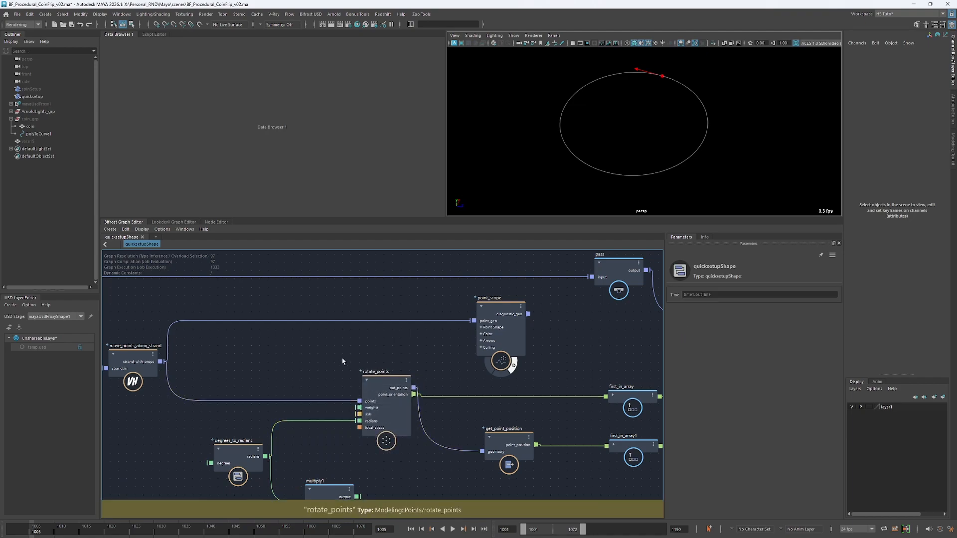
drag(397, 383, 301, 356)
key(Tab)
key(Escape)
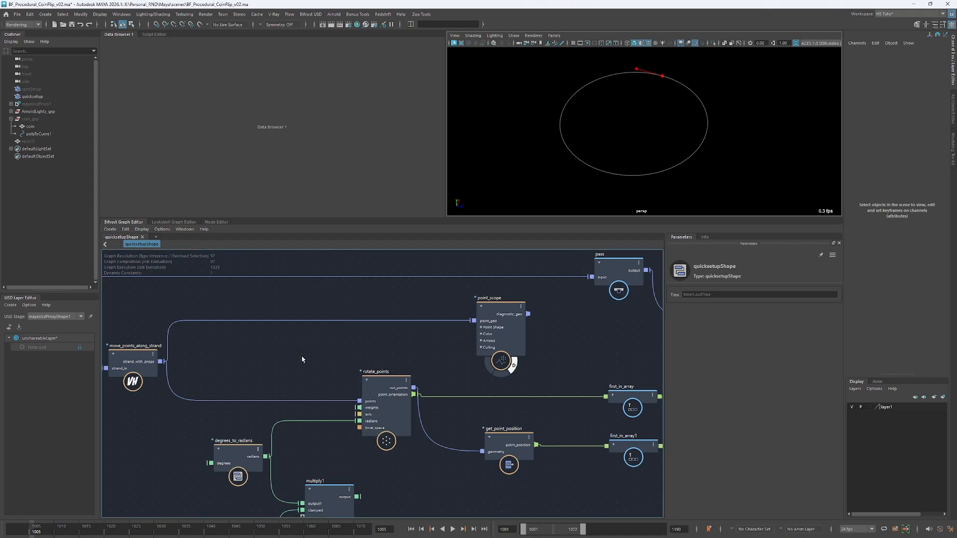
Add a second rotate_points node to the graph and place it above and ahead of the existing one
key(a)
scroll(414, 336, up, 4)
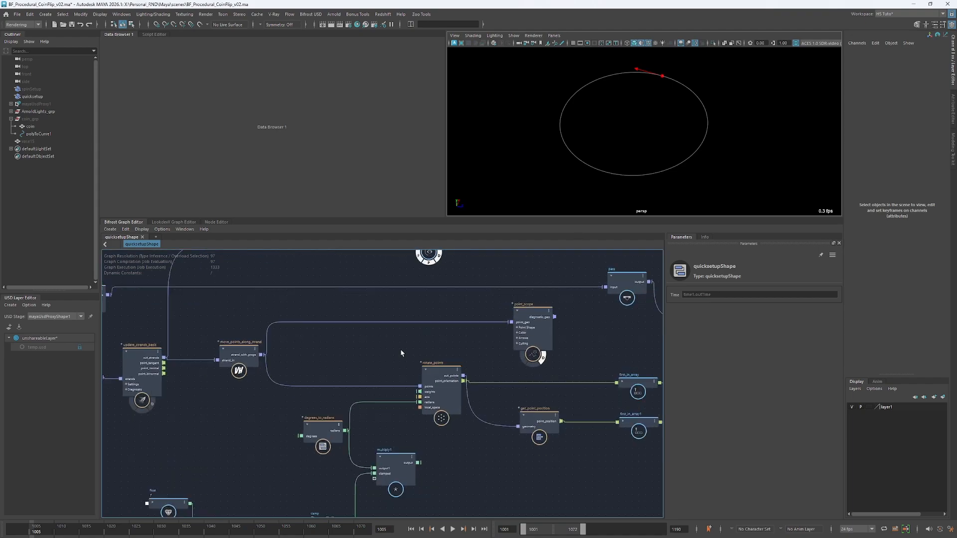
key(Tab)
text(ro)
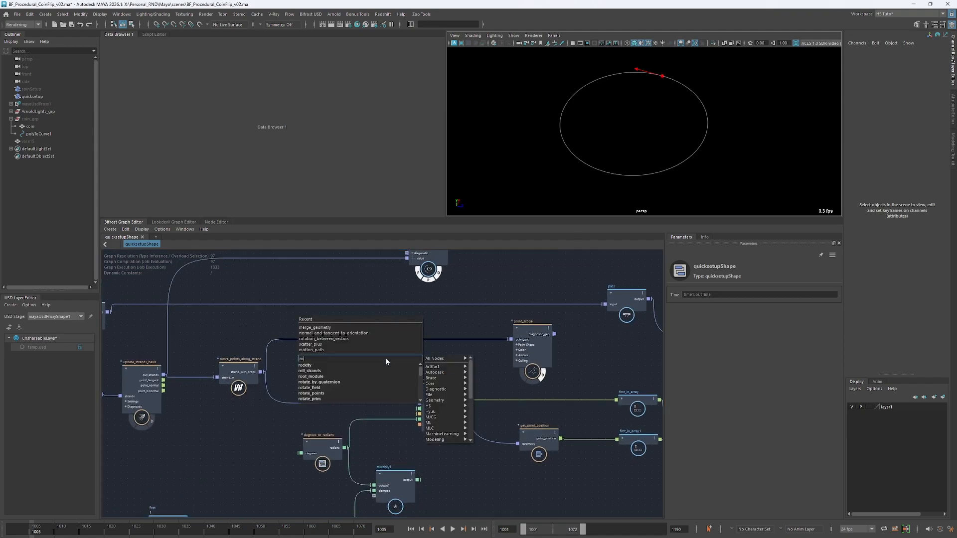
text(tat)
key(Down)
key(Down)
key(Down)
key(Return)
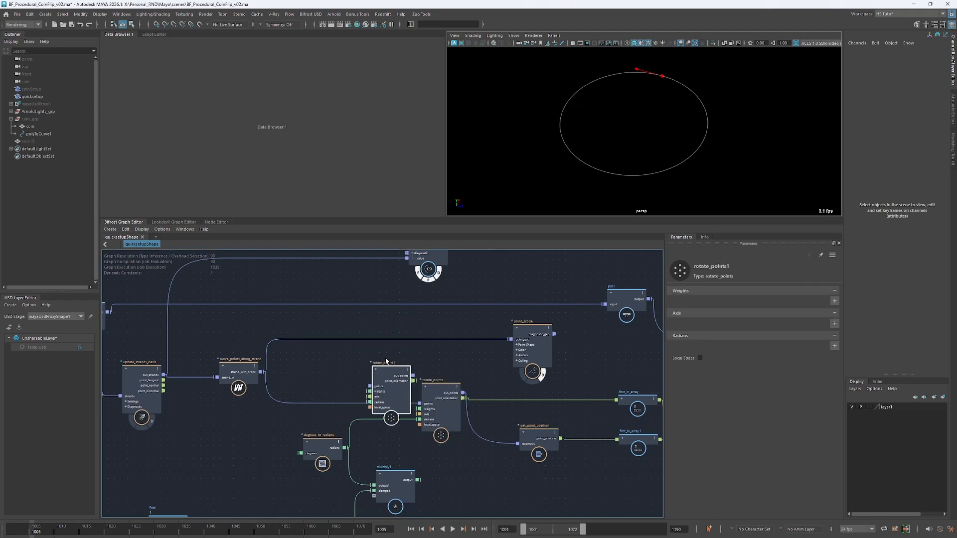
drag(397, 378, 376, 362)
scroll(404, 371, up, 3)
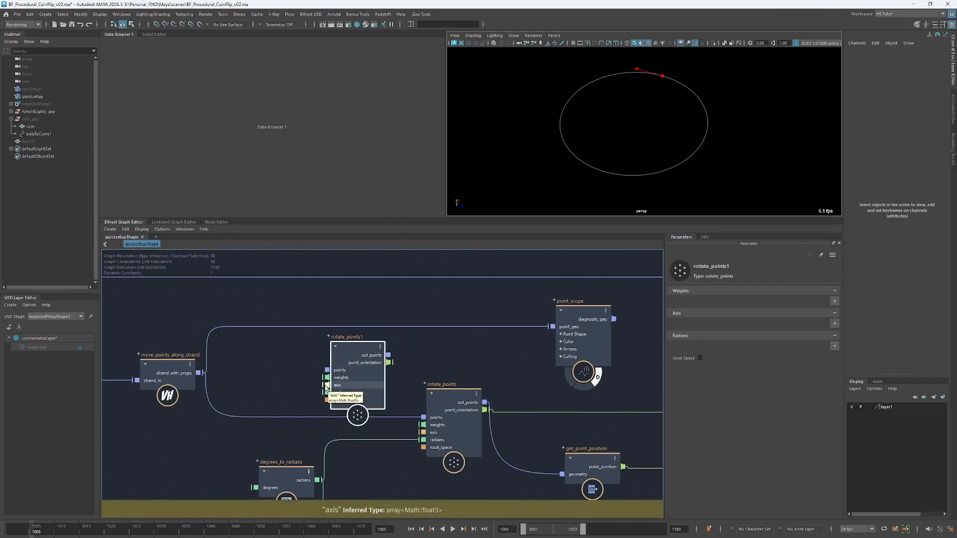
Set the value type of the new rotate_points node's axis input to string, and delete that node again
scroll(325, 388, up, 2)
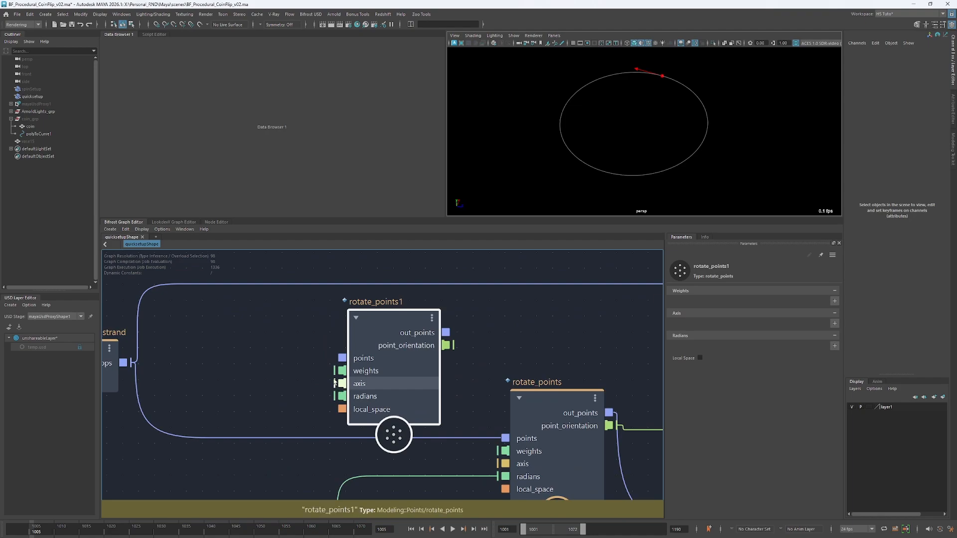
click(284, 391)
right_click(374, 385)
mouse_move(404, 394)
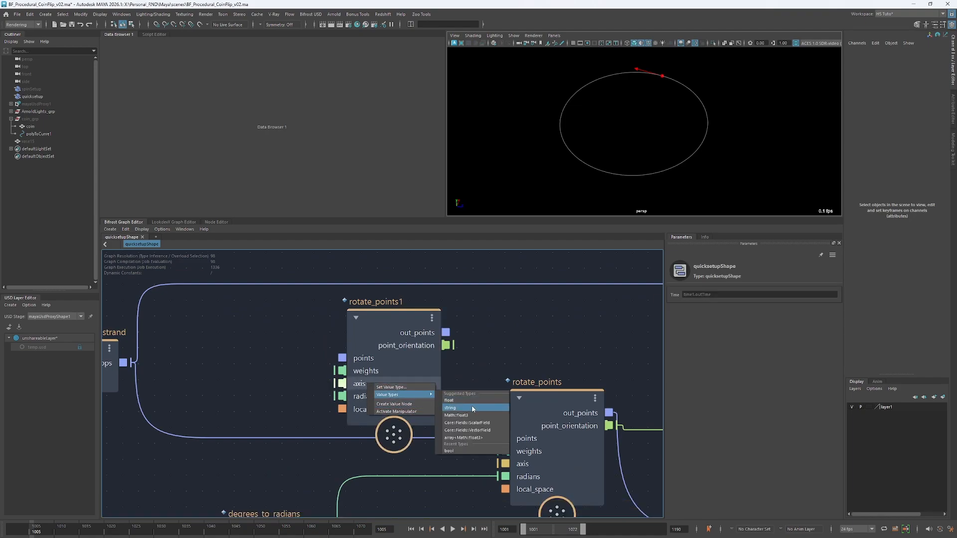
click(473, 409)
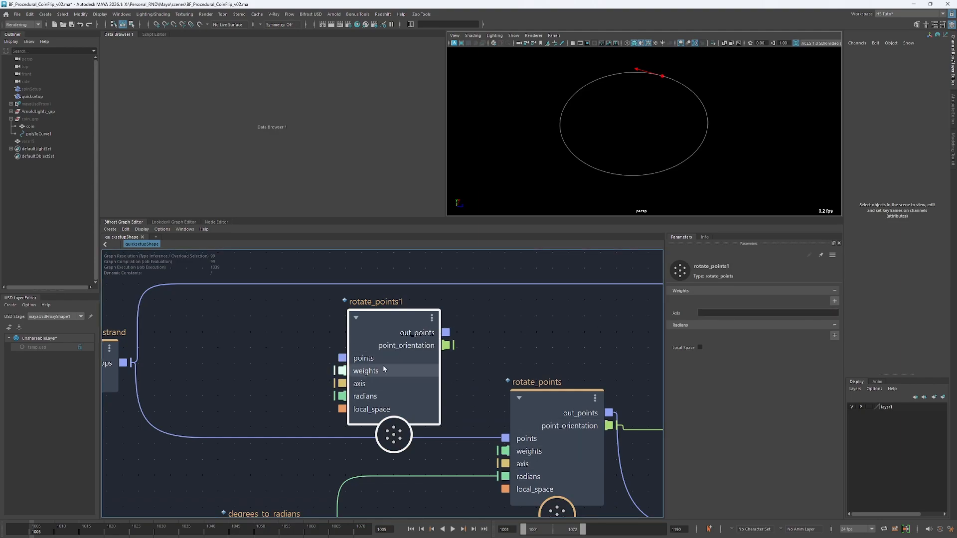
key(Delete)
Inspect the axis property name on the original rotate_points node
scroll(516, 363, down, 3)
middle_drag(466, 364, 376, 346)
click(432, 427)
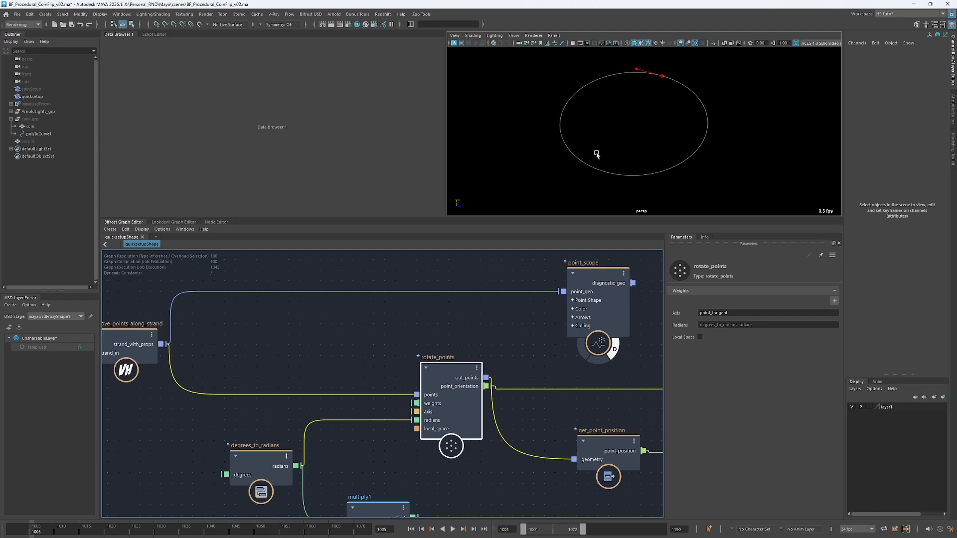
click(733, 312)
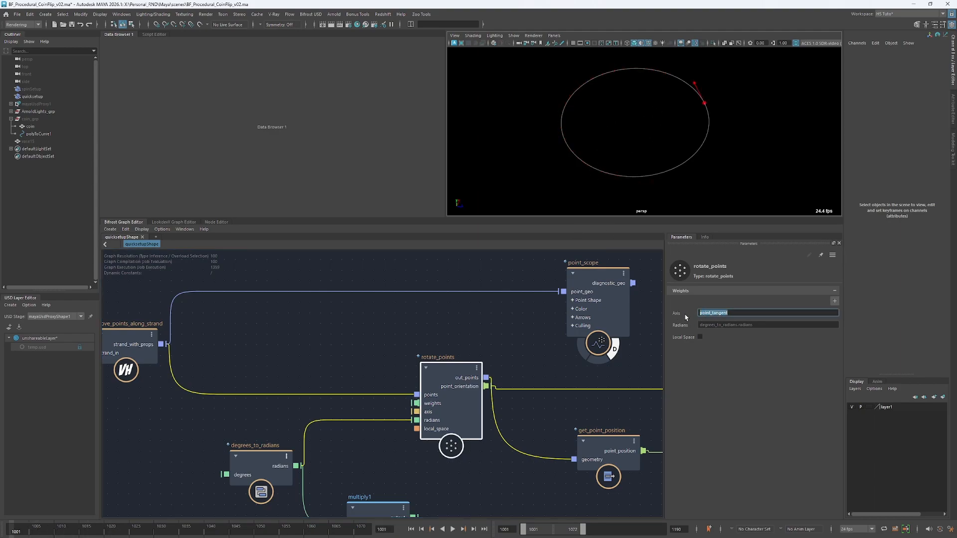
click(392, 462)
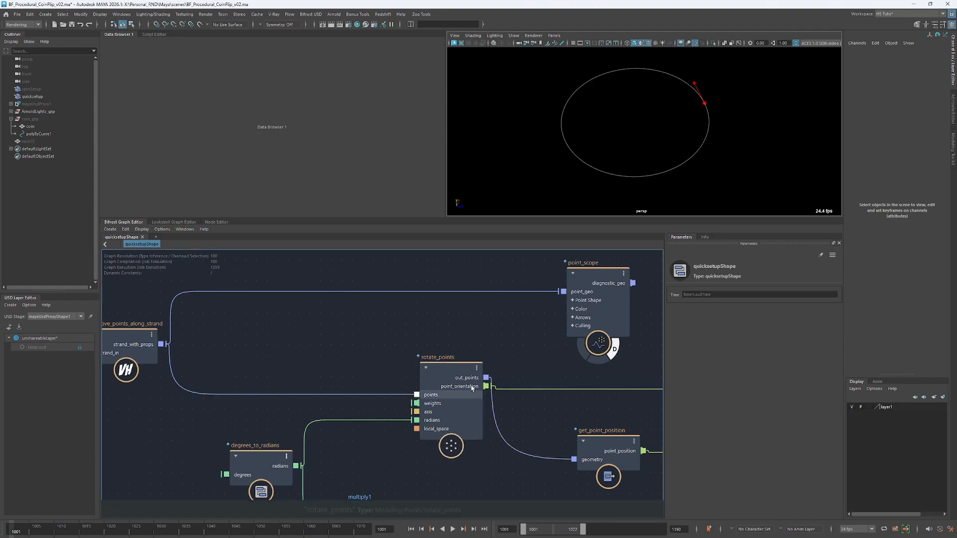
Read the rotate_points documentation, examine the axis_angle_to_quaternion node inside the compound, and return to the parent graph
click(451, 404)
click(704, 238)
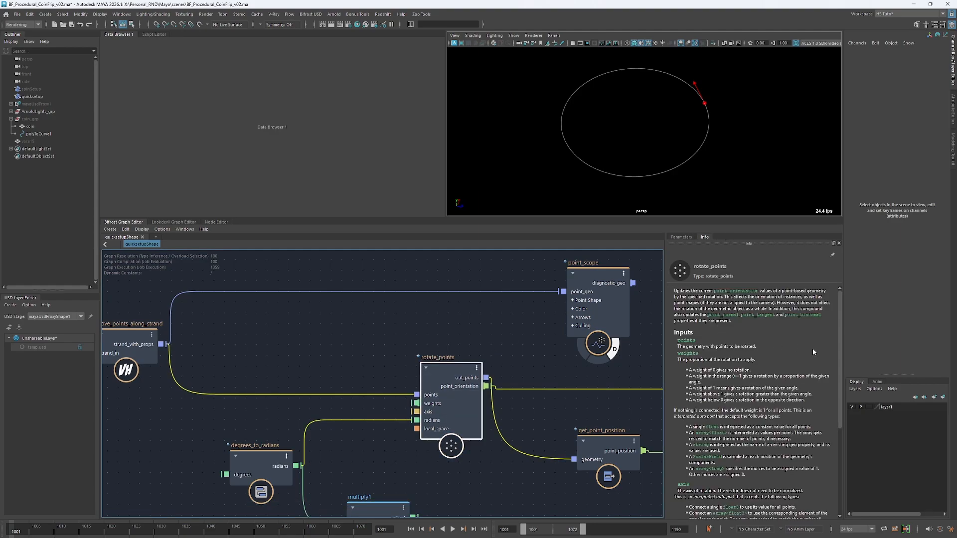
middle_drag(395, 359, 393, 337)
double_click(456, 355)
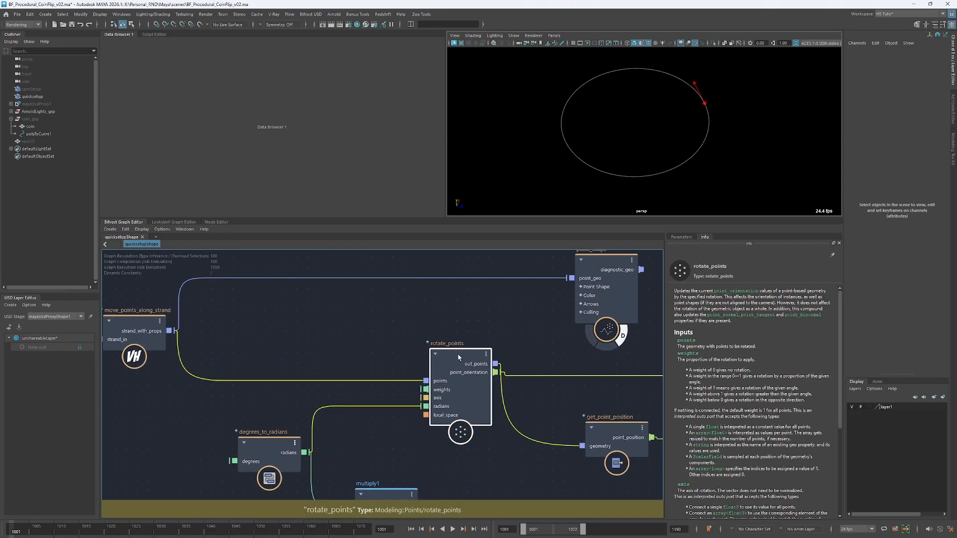
drag(433, 367, 435, 396)
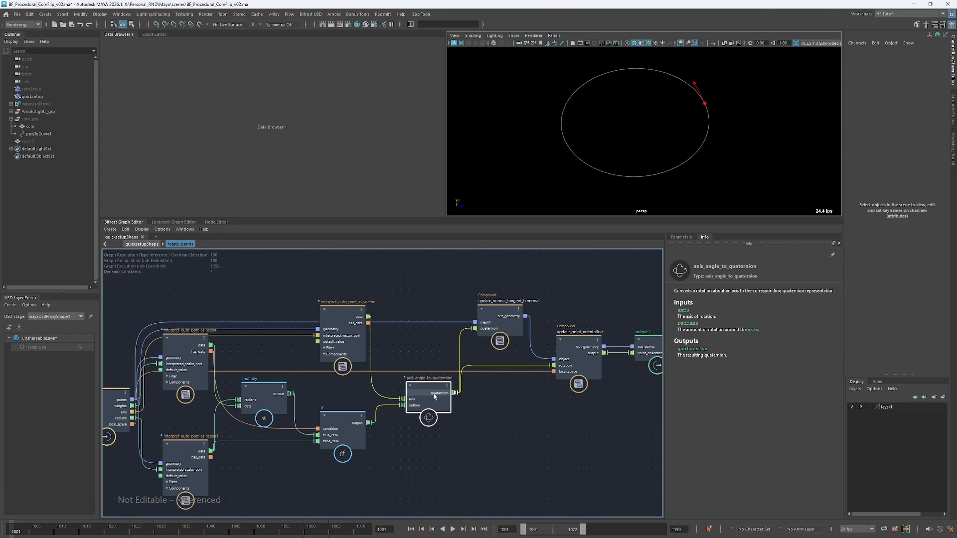
click(497, 405)
key(BackSpace)
click(384, 442)
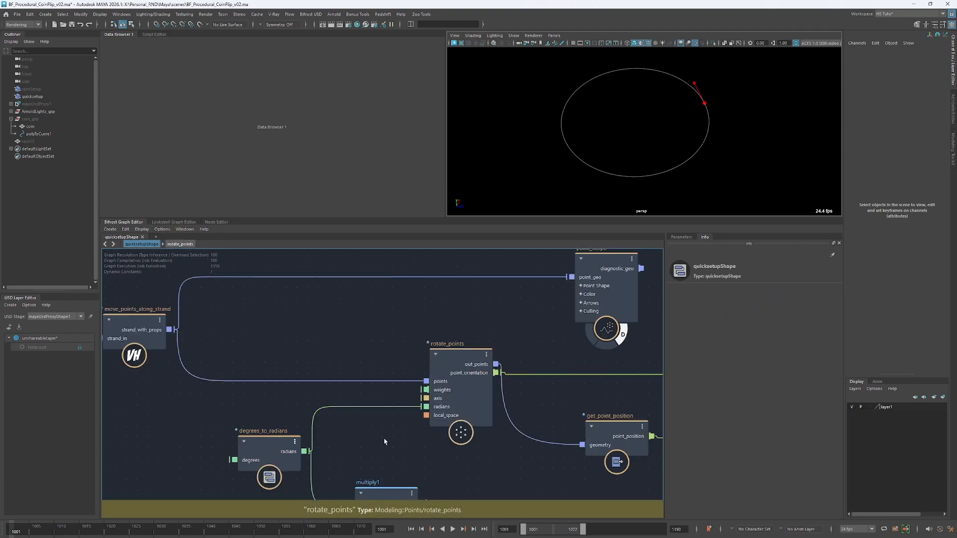
Examine the degrees parameter of degrees_to_radians and view the moving point's tangent from a lower angle during playback
middle_drag(385, 442, 419, 404)
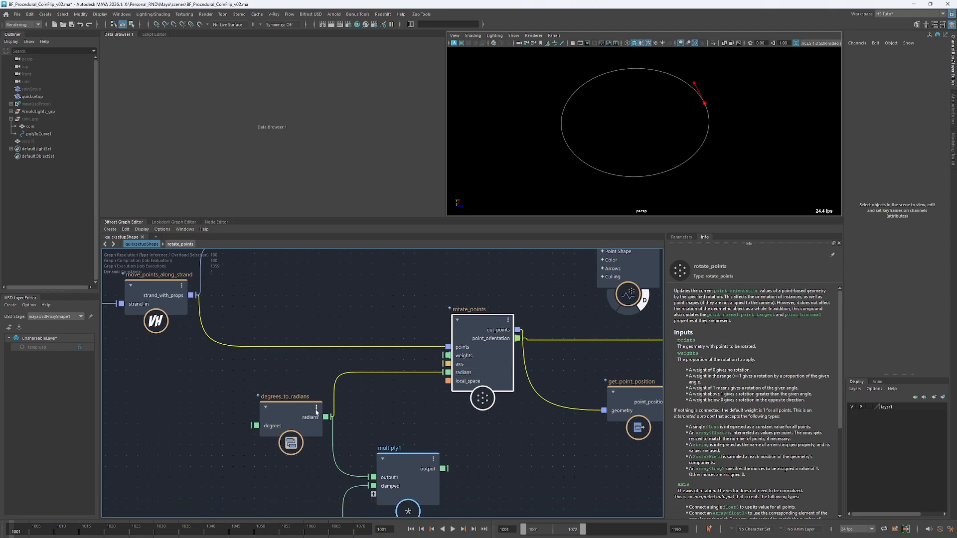
drag(294, 416, 299, 410)
click(682, 236)
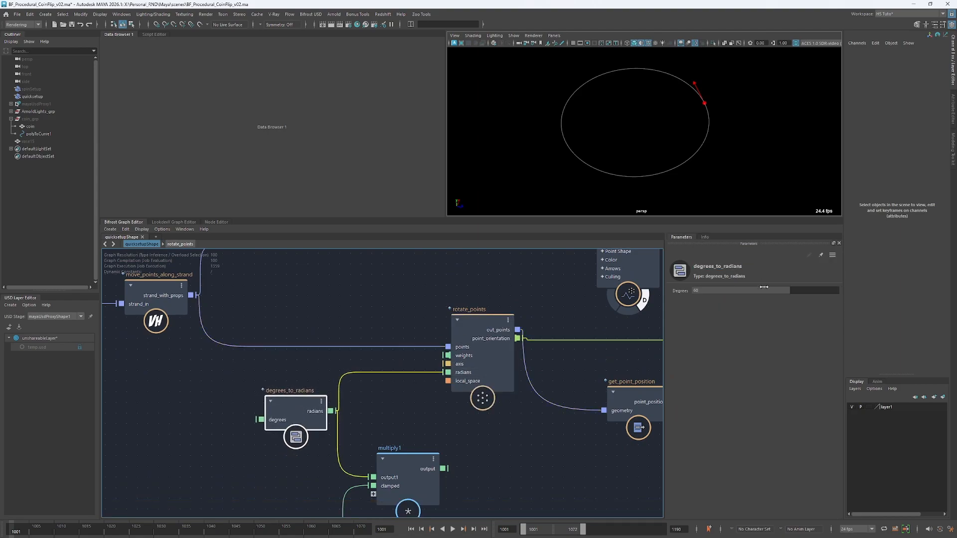
alt+drag(691, 160, 690, 145)
alt+middle_drag(690, 145, 679, 161)
drag(789, 291, 799, 290)
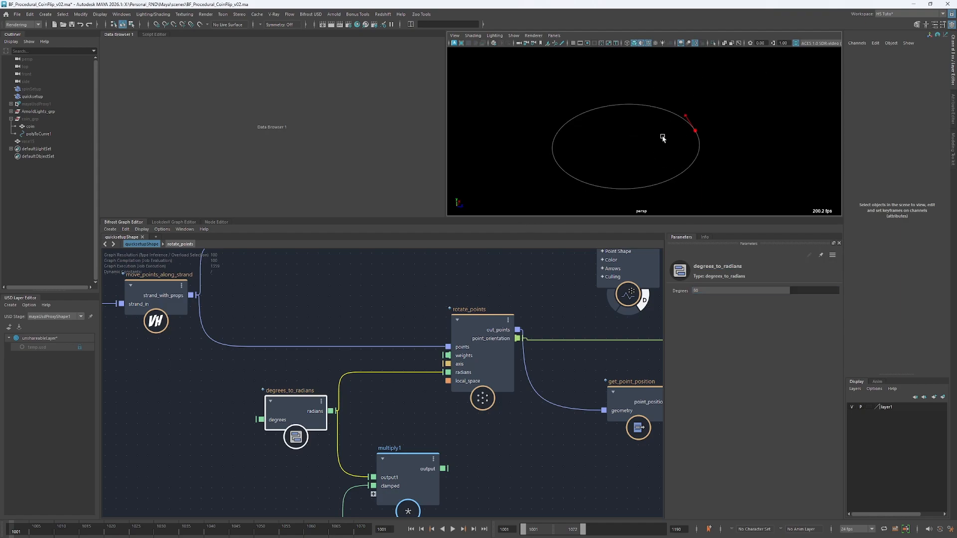
key(alt+v)
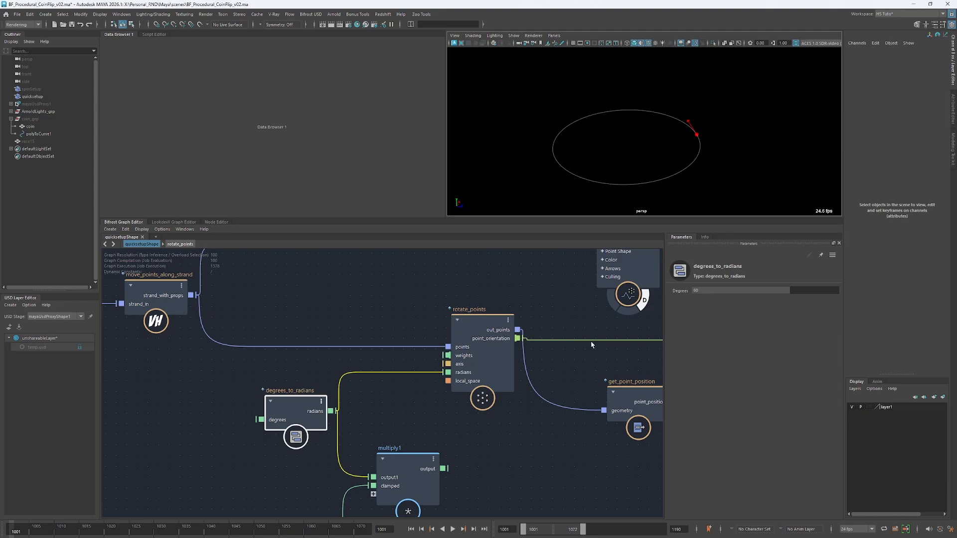
Shift rotate_points slightly up and back, and inspect the properties carried by the connection into point_scope
drag(481, 349, 457, 337)
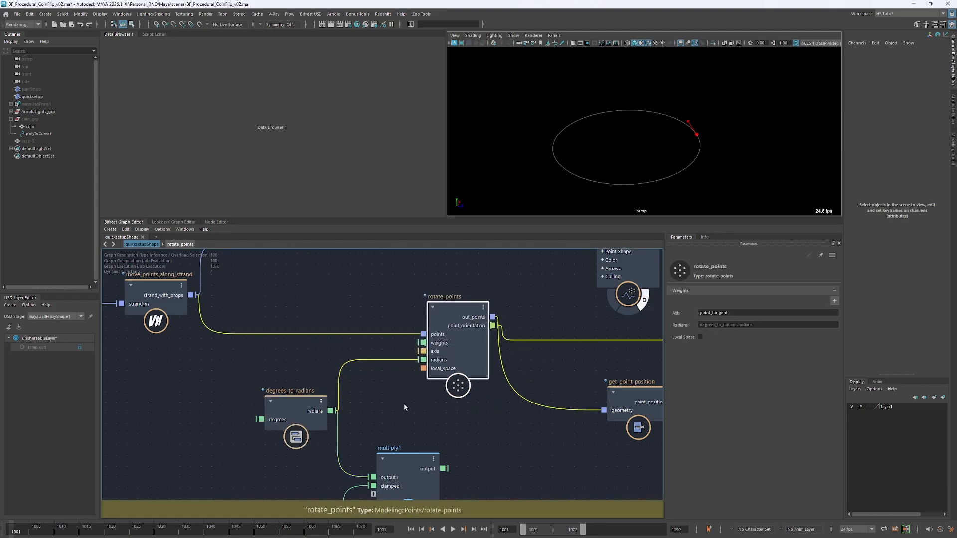
middle_drag(415, 396, 385, 420)
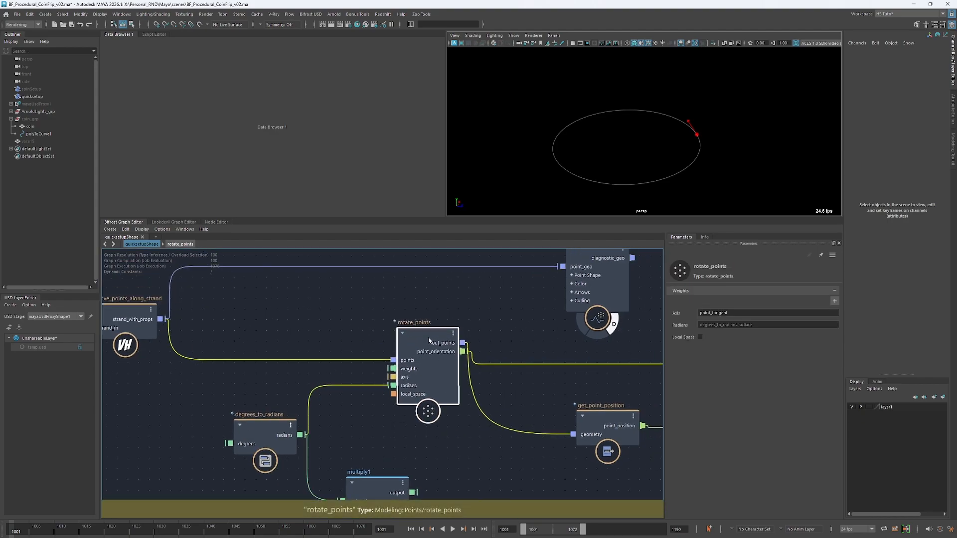
middle_drag(465, 351, 379, 378)
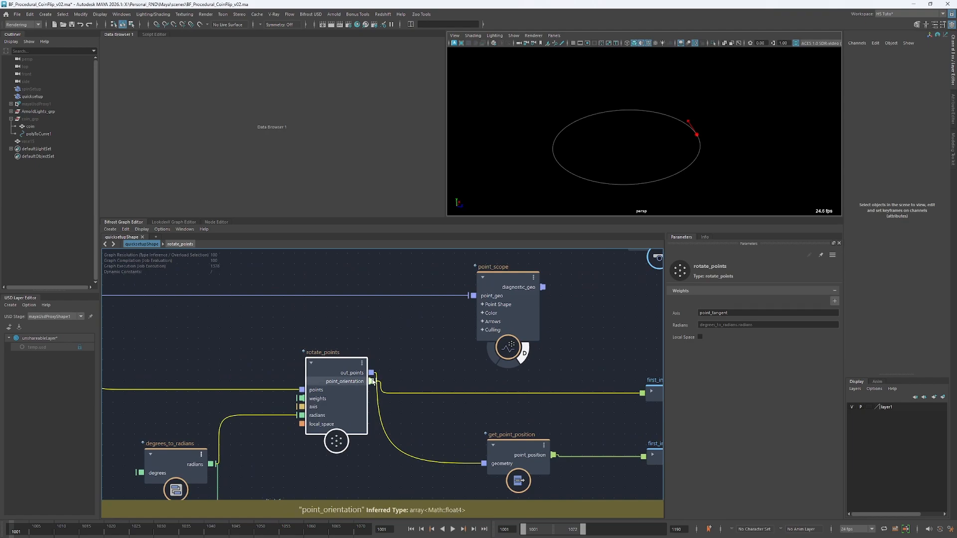
click(394, 373)
mouse_move(354, 319)
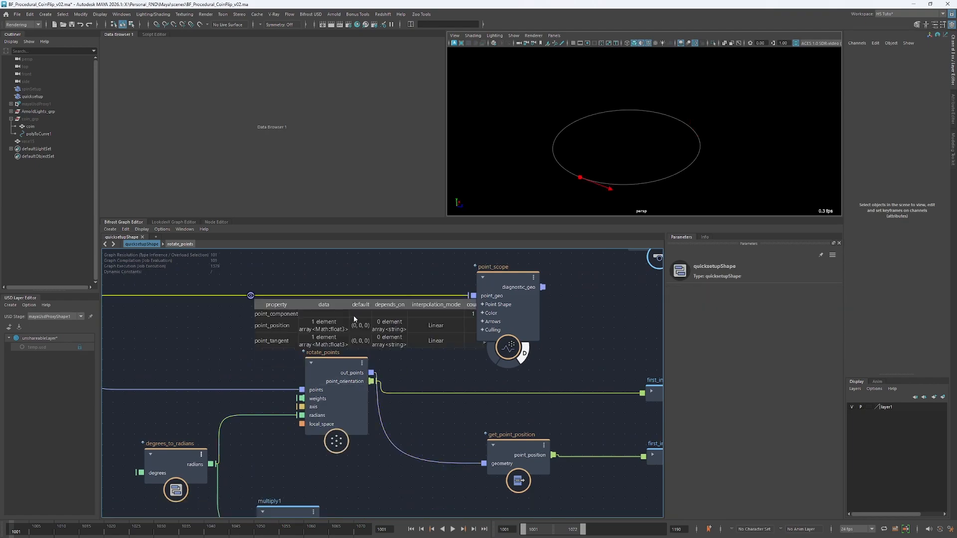
click(282, 326)
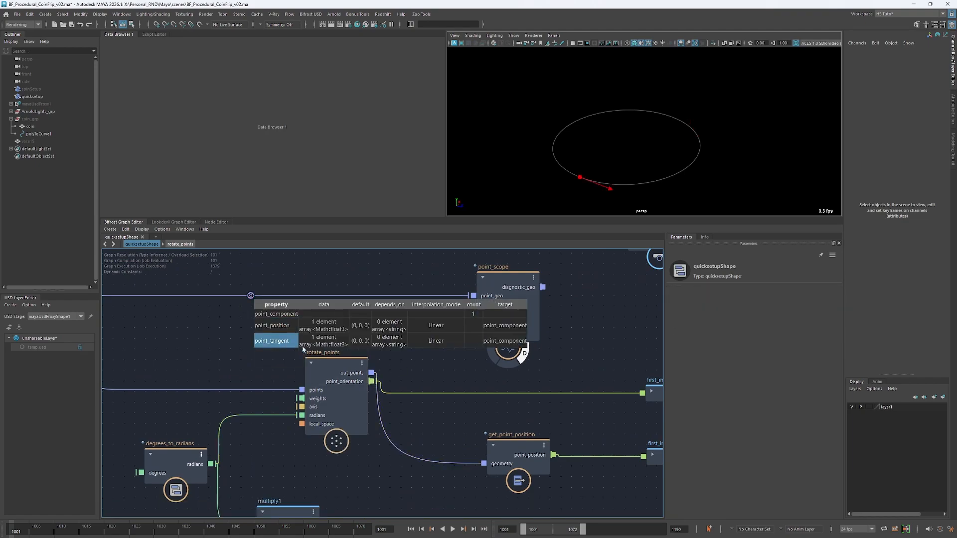
Connect rotate_points' out_points to point_scope's point_geo, check the point_orientation property in the watchpoint, and remove the watchpoint
drag(371, 373, 475, 296)
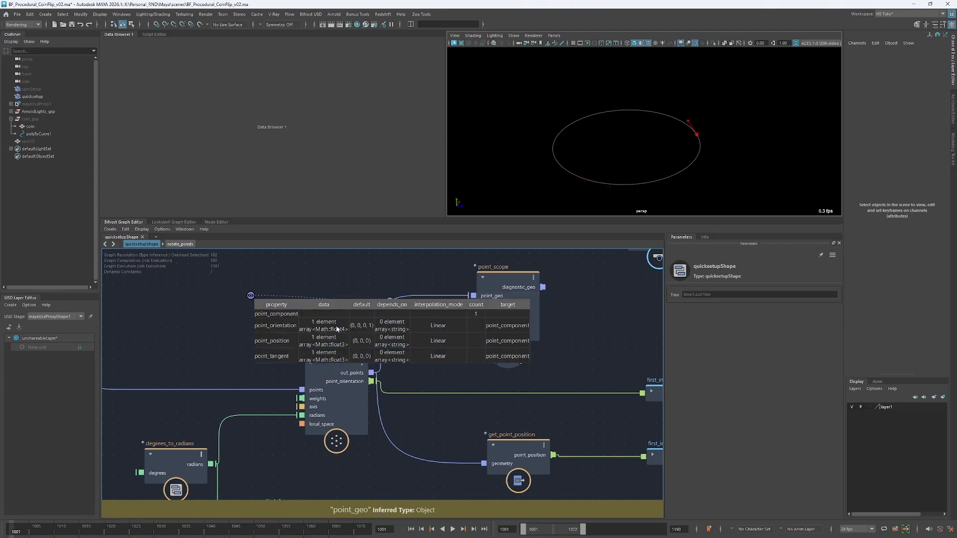
click(278, 328)
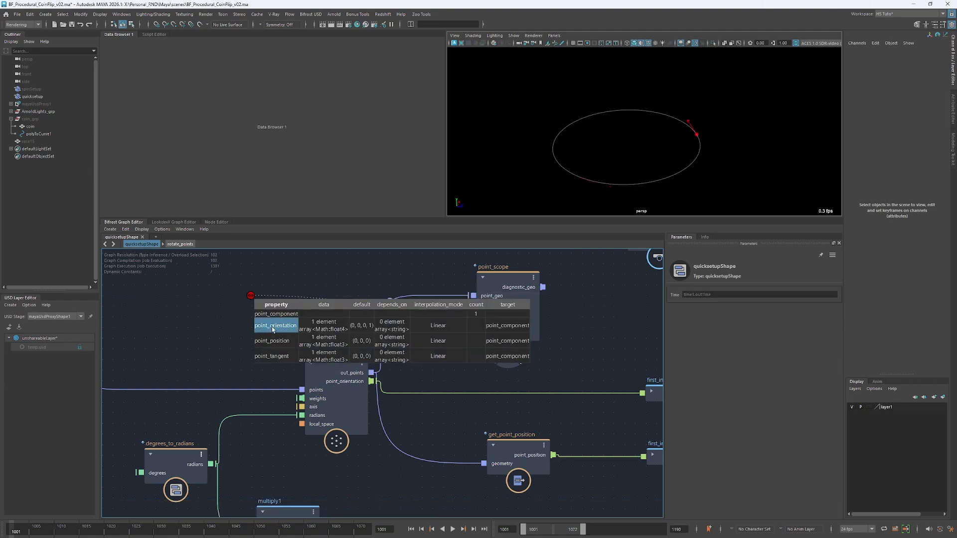
drag(396, 305, 408, 317)
key(Delete)
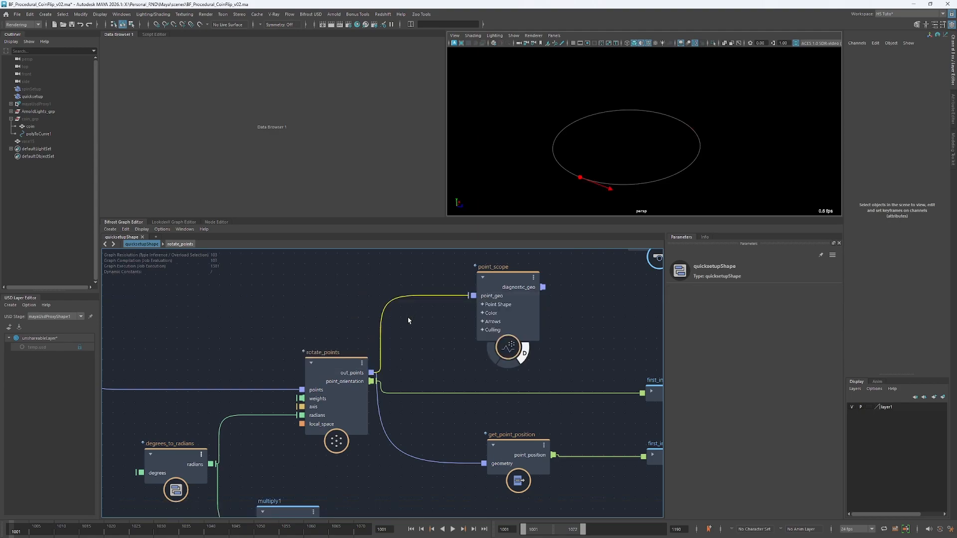
Examine the rotation_around_position_to_matrix node, its quaternion and position inputs, and its link to transform_points
middle_drag(431, 352, 378, 343)
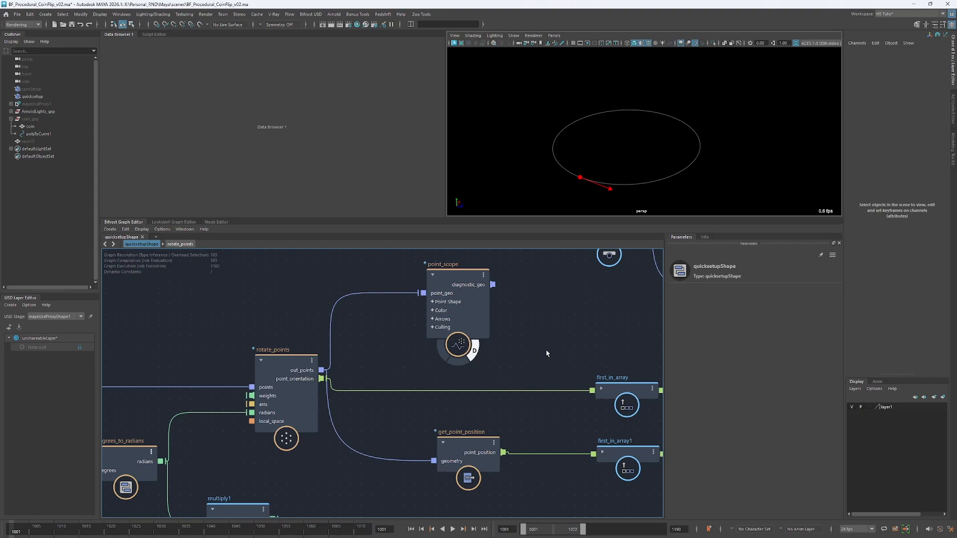
middle_drag(547, 353, 395, 367)
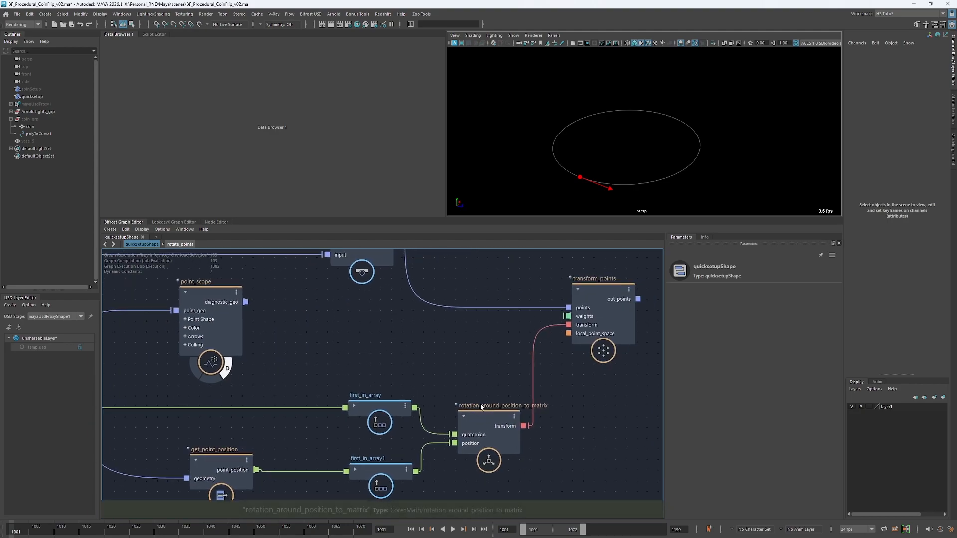
scroll(445, 391, down, 3)
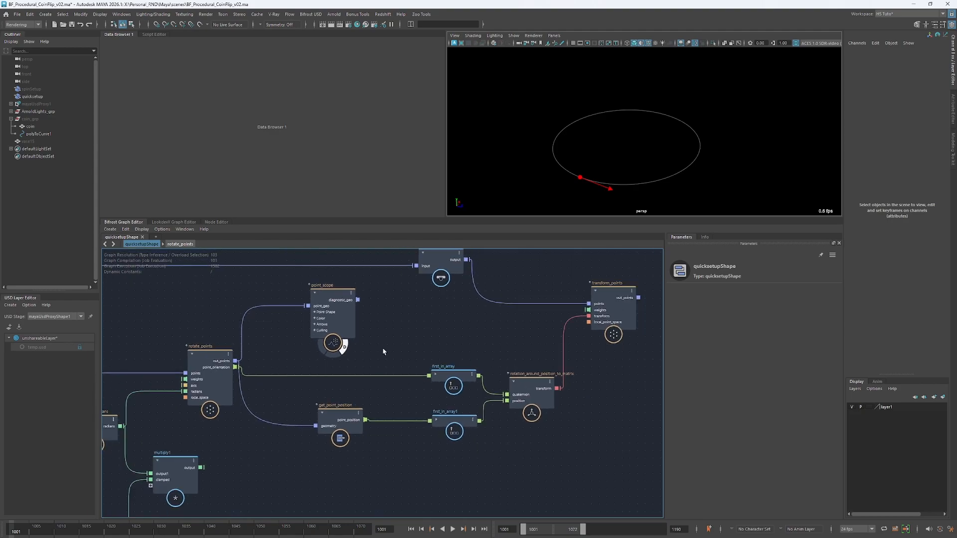
scroll(509, 361, up, 3)
click(541, 424)
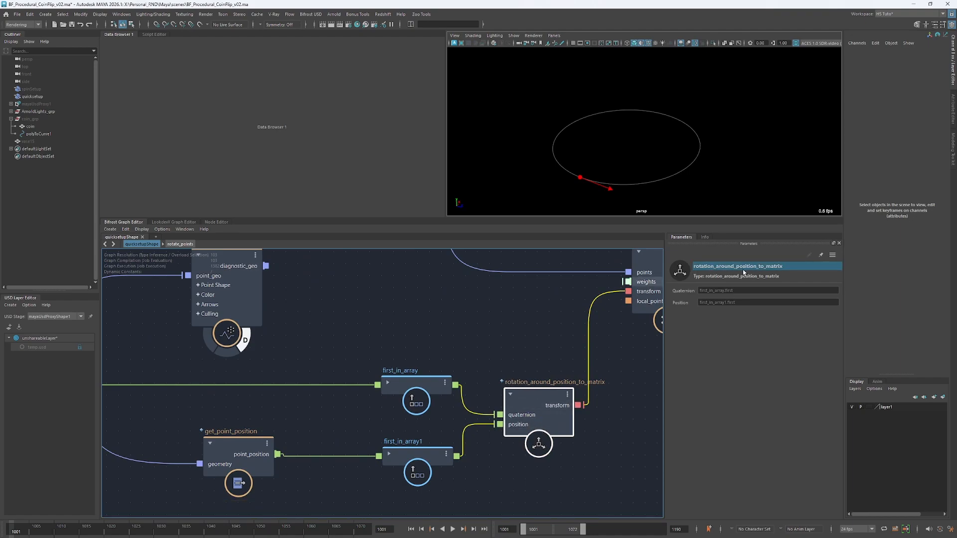
alt+middle_drag(471, 332, 517, 269)
alt+middle_drag(534, 431, 478, 386)
Add another rotation_around_position_to_matrix node and place it below the existing one
scroll(481, 389, down, 2)
click(480, 408)
key(Tab)
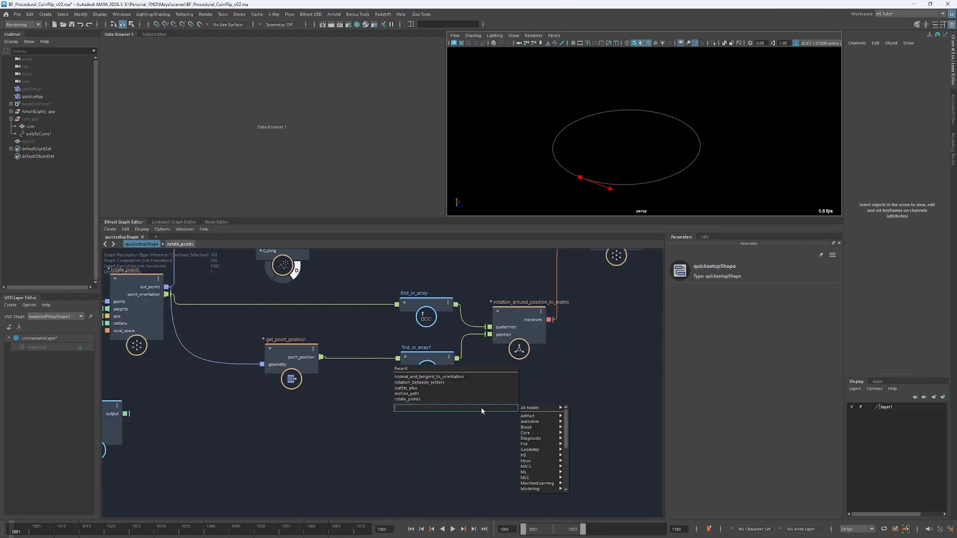
text(rotatio)
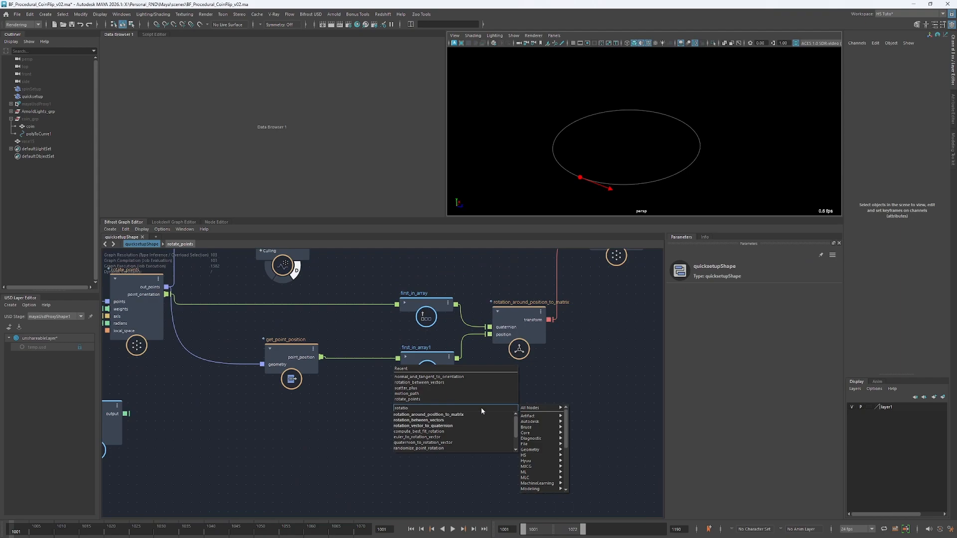
key(Return)
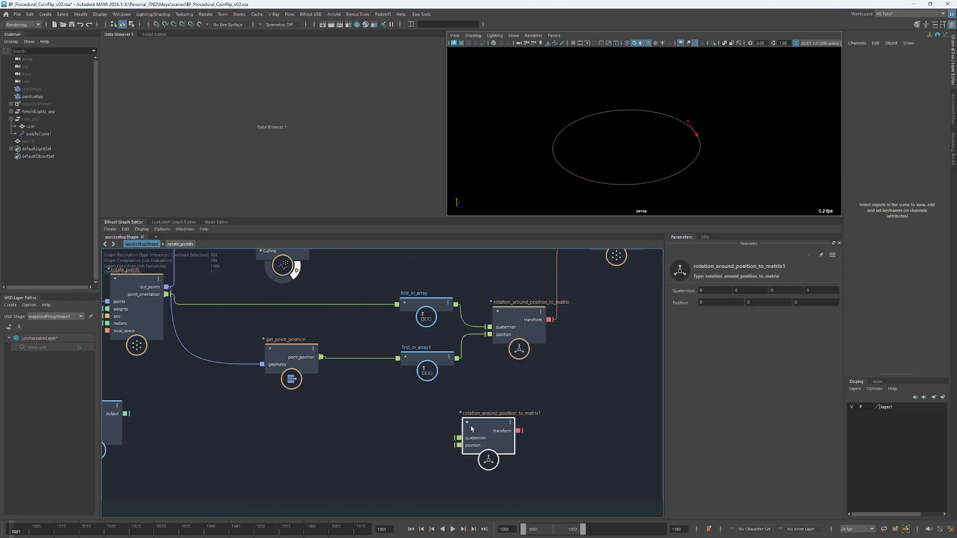
drag(470, 428, 483, 415)
drag(408, 430, 394, 419)
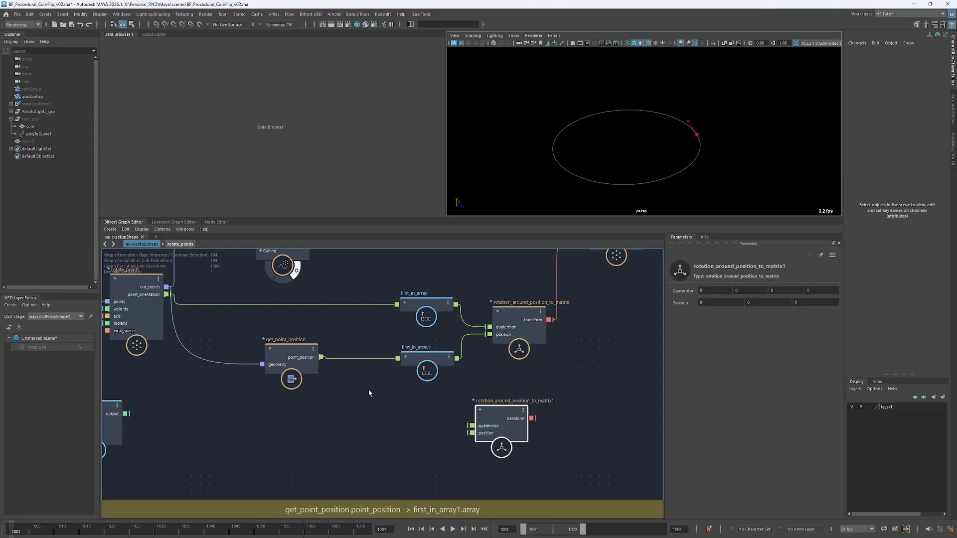
Inspect the point_orientation property on the connection from rotate_points to point_scope
click(369, 390)
drag(471, 434, 349, 424)
alt+middle_drag(264, 328, 335, 402)
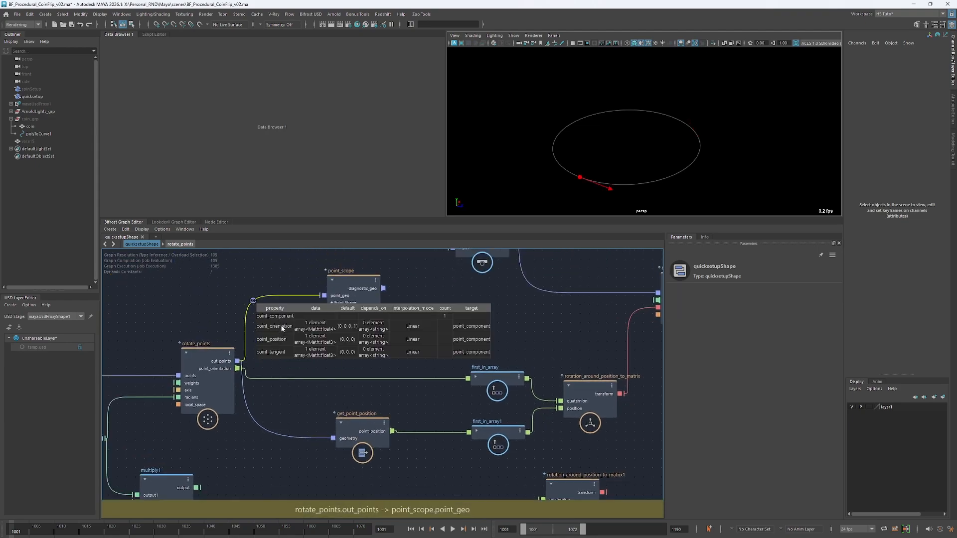
Inspect the point_orientation, point_position and point_tangent properties that rotate_points passes to point_scope, and nudge the second rotation_around_position_to_matrix node
click(281, 328)
click(279, 340)
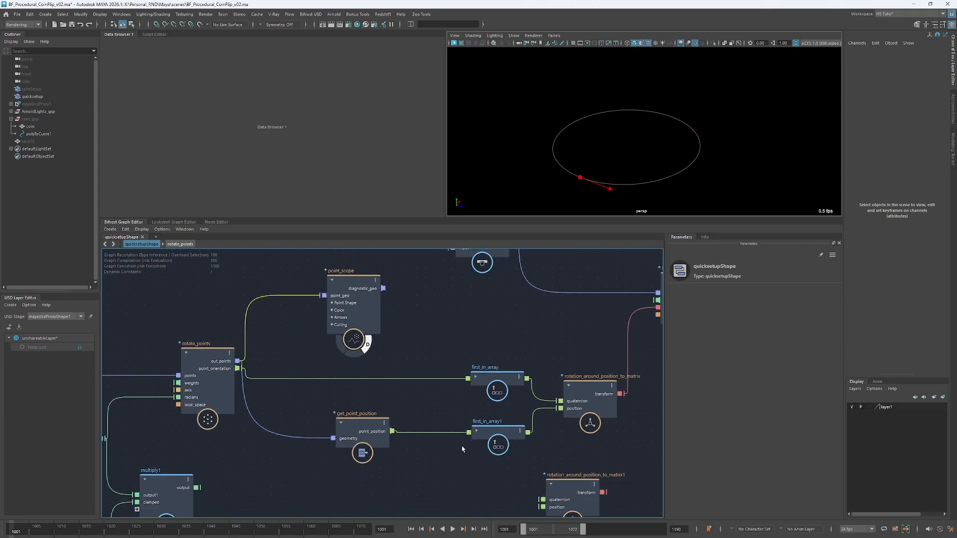
alt+middle_drag(363, 338, 340, 305)
drag(412, 459, 412, 461)
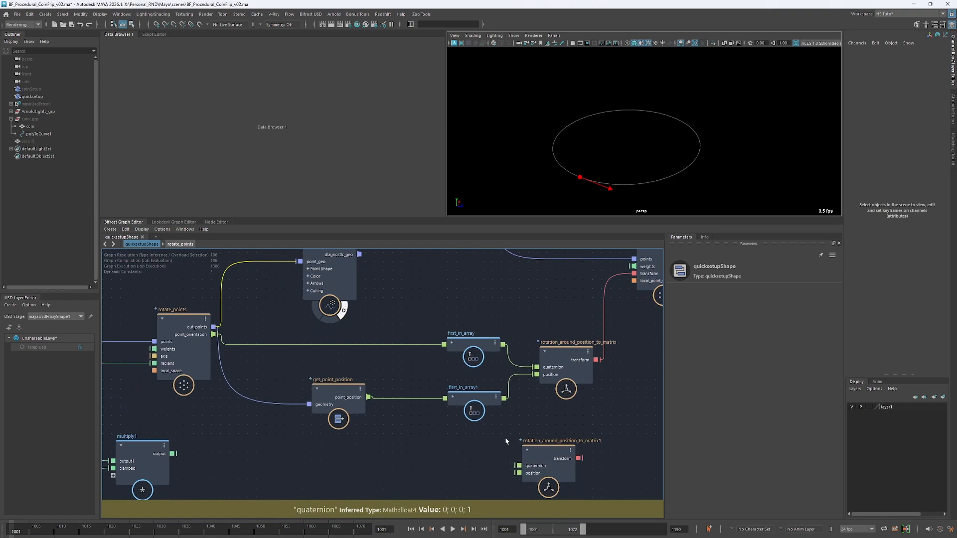
drag(548, 451, 560, 439)
scroll(309, 368, up, 2)
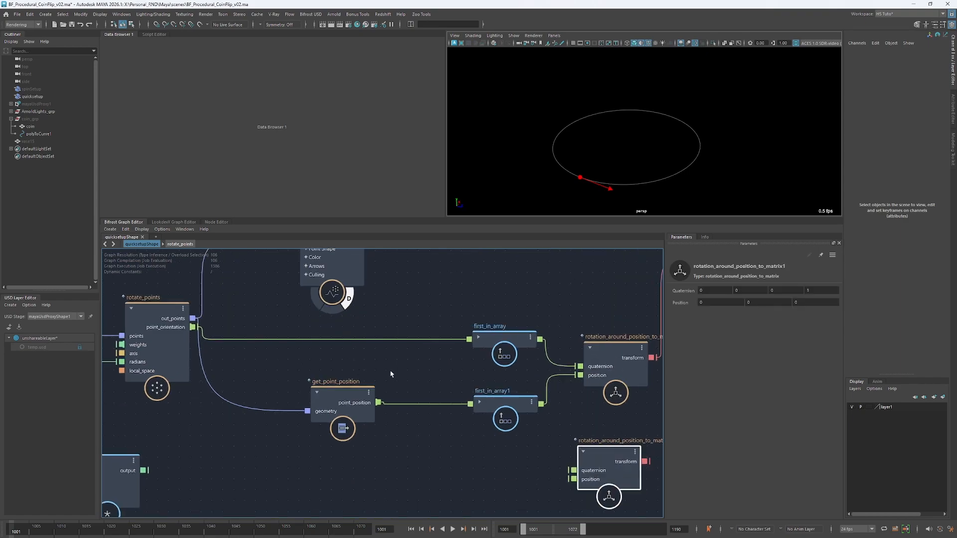
alt+middle_drag(245, 314, 280, 363)
click(245, 294)
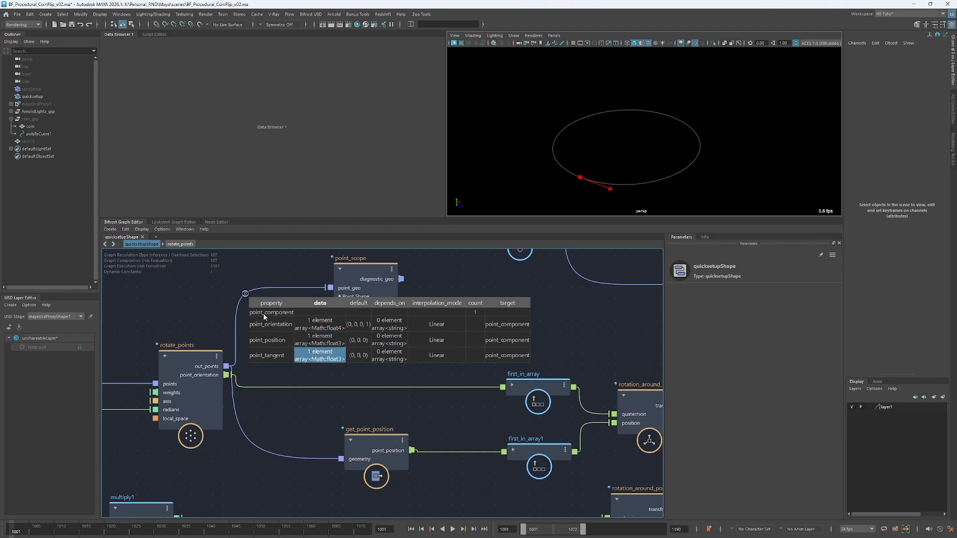
Examine the two first_in_array nodes feeding the matrix node's quaternion and position inputs, and its transform link to transform_points
alt+middle_drag(496, 346, 316, 303)
click(360, 349)
click(354, 420)
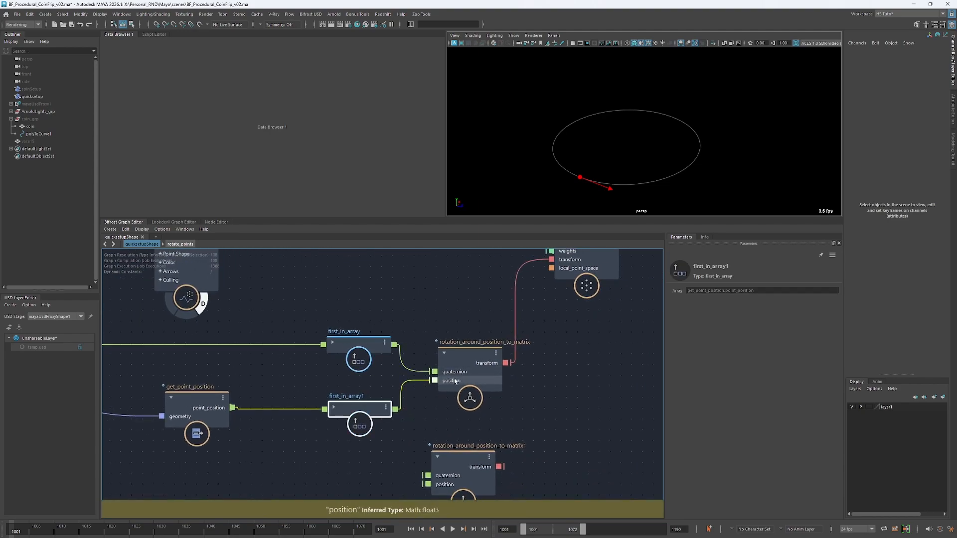
click(449, 304)
alt+middle_drag(449, 303, 418, 340)
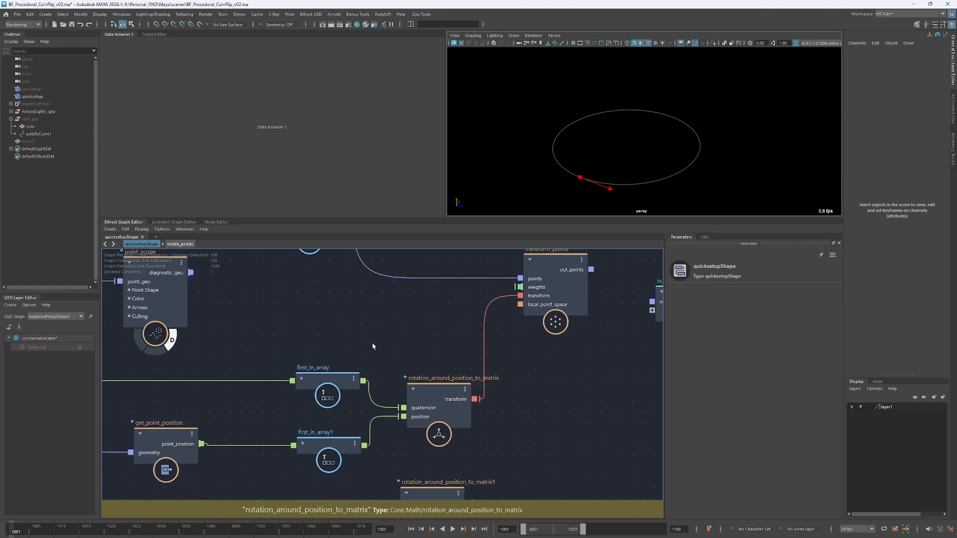
scroll(418, 399, down, 3)
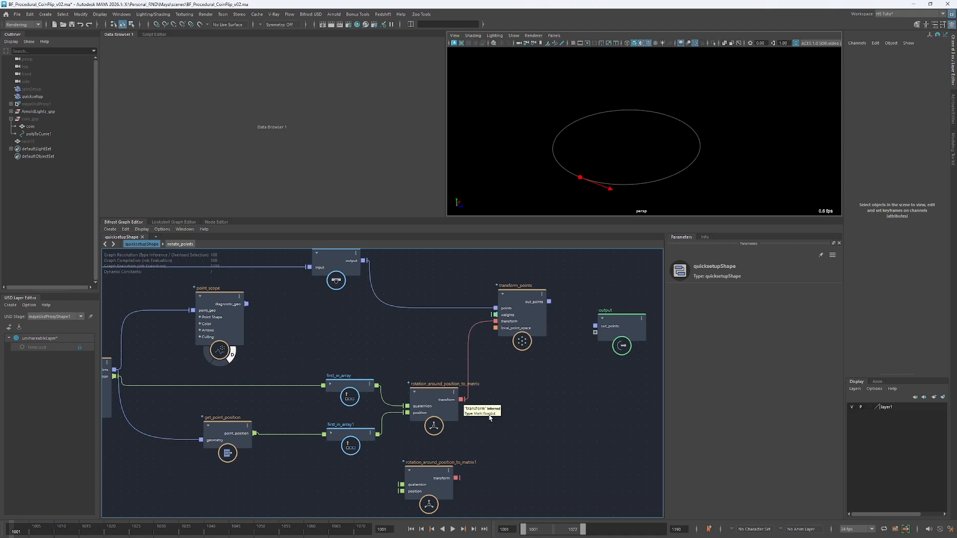
alt+middle_drag(254, 304, 258, 346)
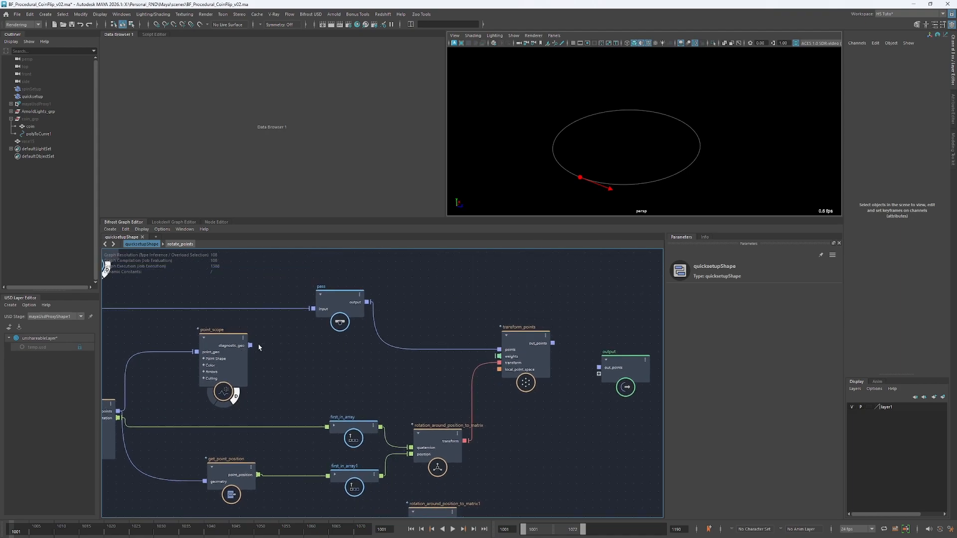
Place the terminal node beside the pass node and connect pass.output to the terminal's diagnostic value
alt+middle_drag(186, 286, 322, 332)
drag(256, 297, 607, 301)
drag(504, 344, 555, 303)
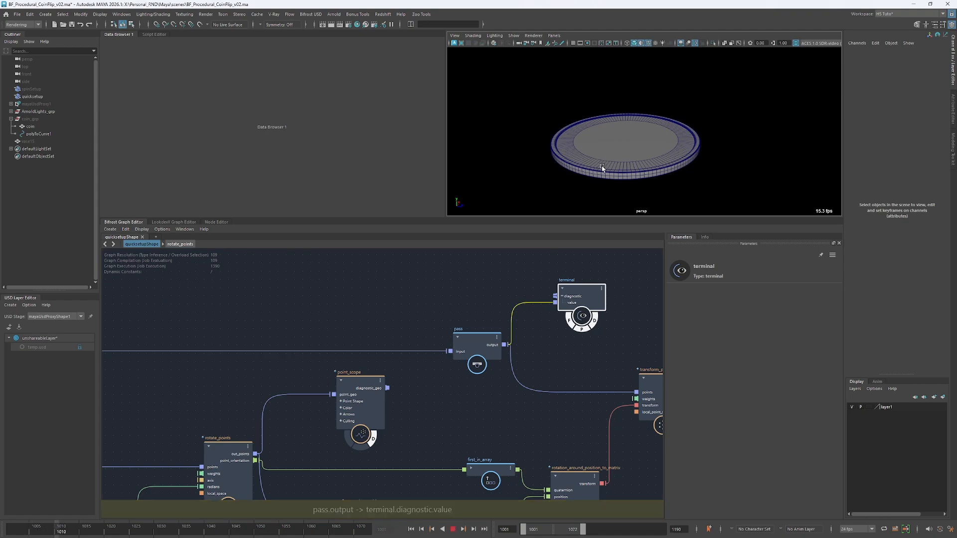
Connect transform_points' out_points to the output node's out_points
alt+middle_drag(574, 373, 304, 314)
drag(392, 338, 376, 334)
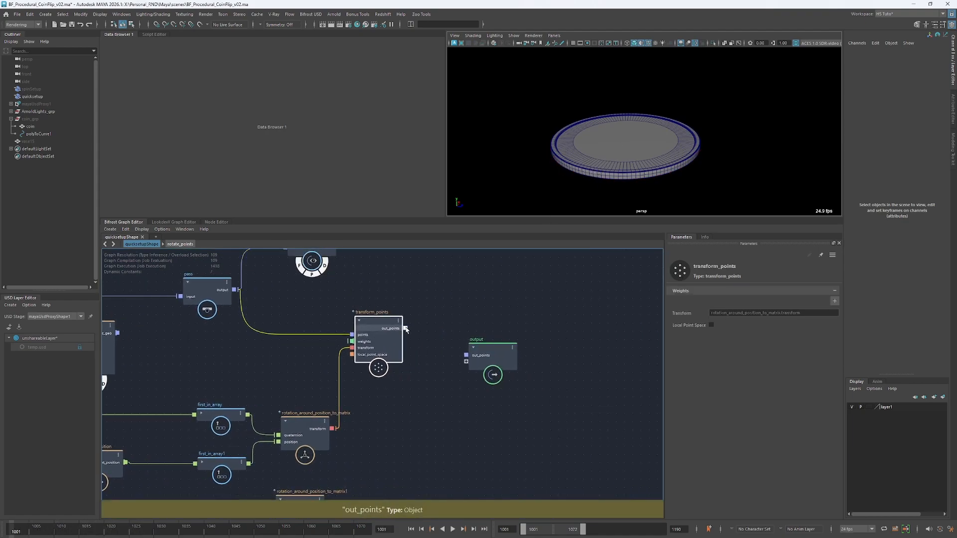
drag(451, 351, 453, 353)
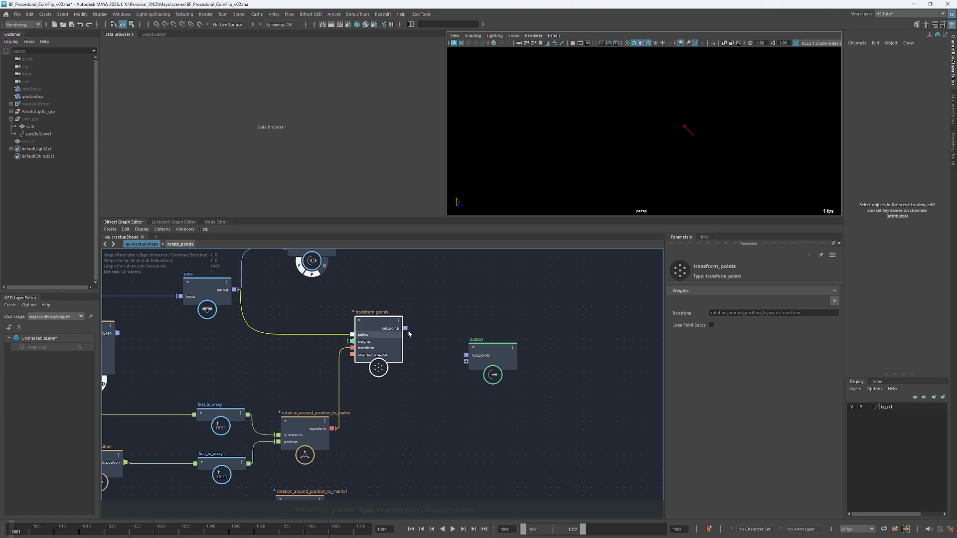
drag(406, 329, 494, 345)
Orbit around the tilted coin and change the viewport background to the dark gradient
alt+drag(686, 154, 550, 153)
key(alt+b)
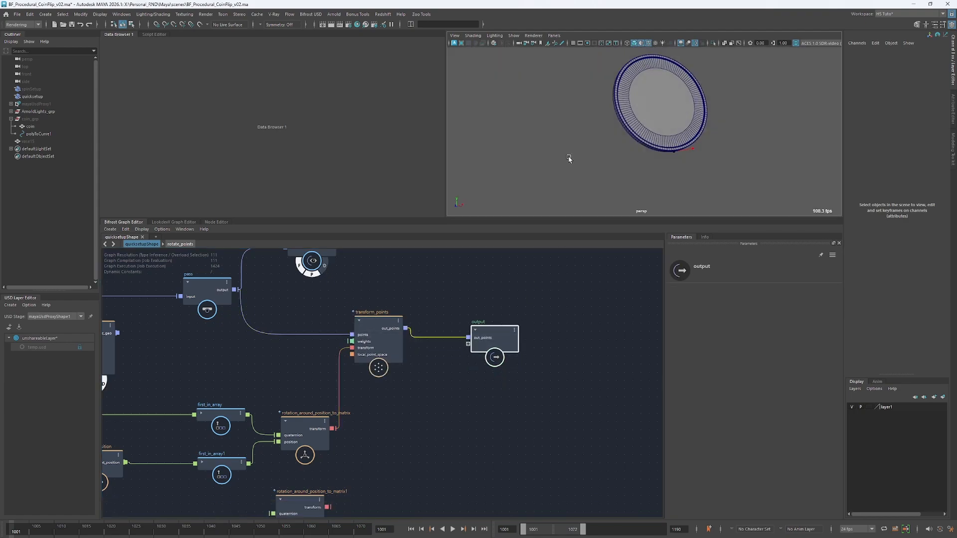
key(alt+b)
key(alt+b)
Play back the coin's wobble animation, rewind to the first frame, and view the coin from another angle
key(alt+v)
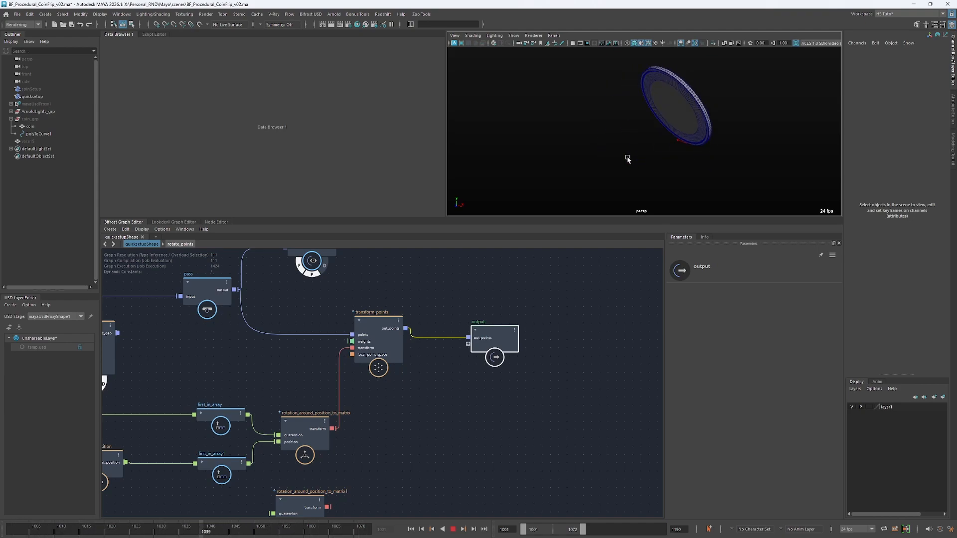
key(alt+shift+v)
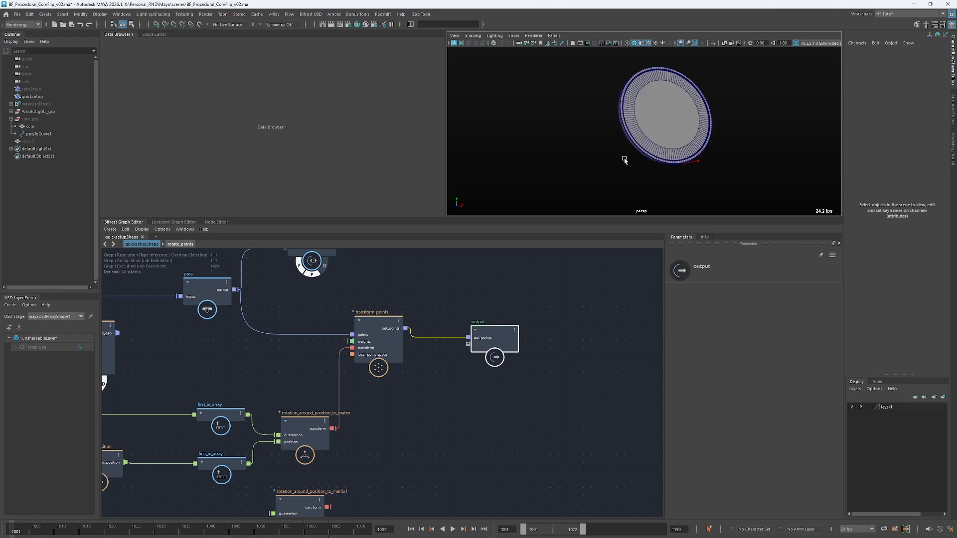
alt+middle_drag(332, 355, 446, 315)
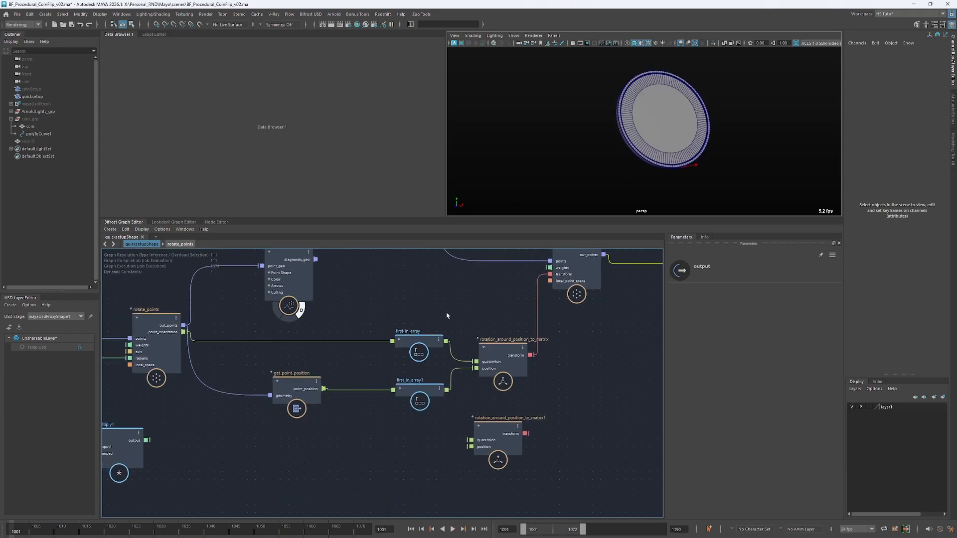
key(alt+v)
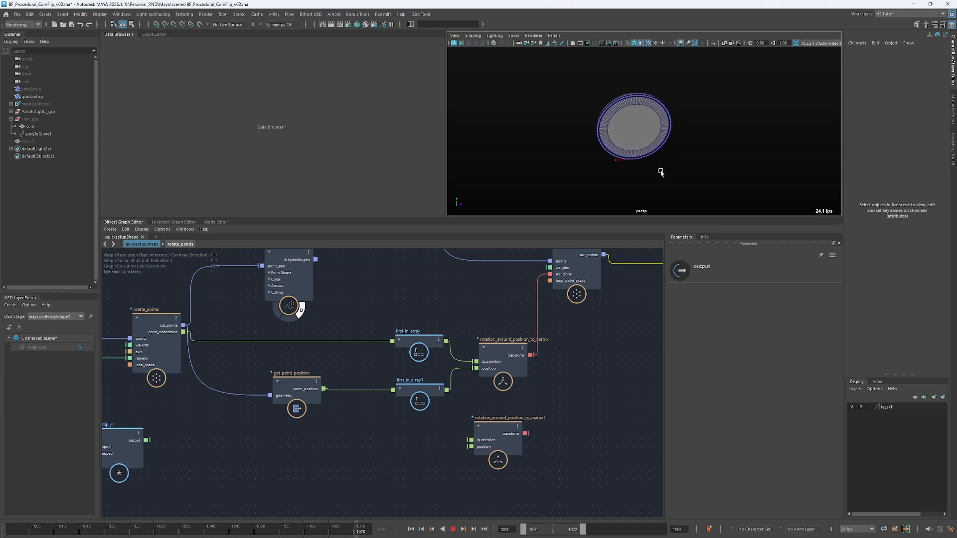
key(alt+v)
key(alt+shift+v)
alt+drag(646, 163, 681, 153)
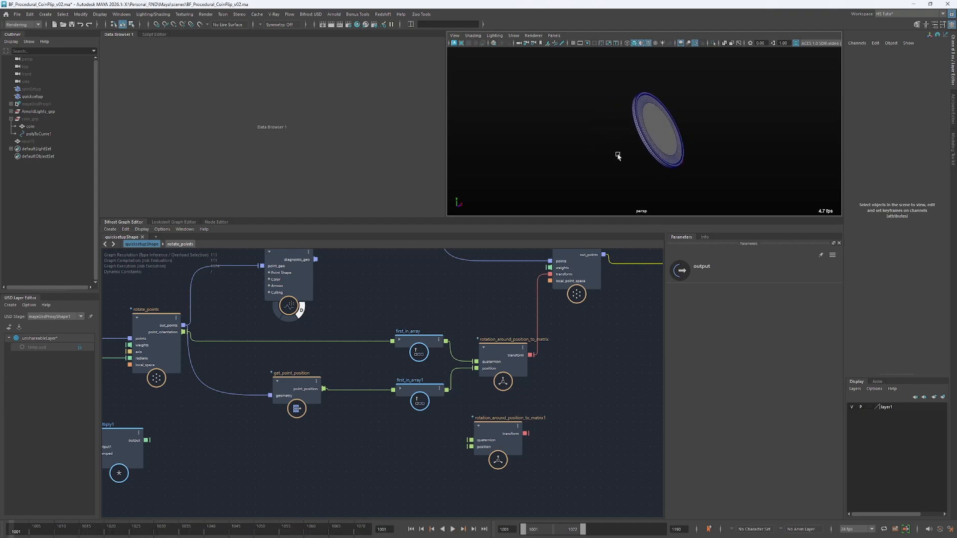
Set Degrees on the degrees_to_radians node to 0
middle_drag(410, 317, 680, 327)
drag(305, 408, 298, 405)
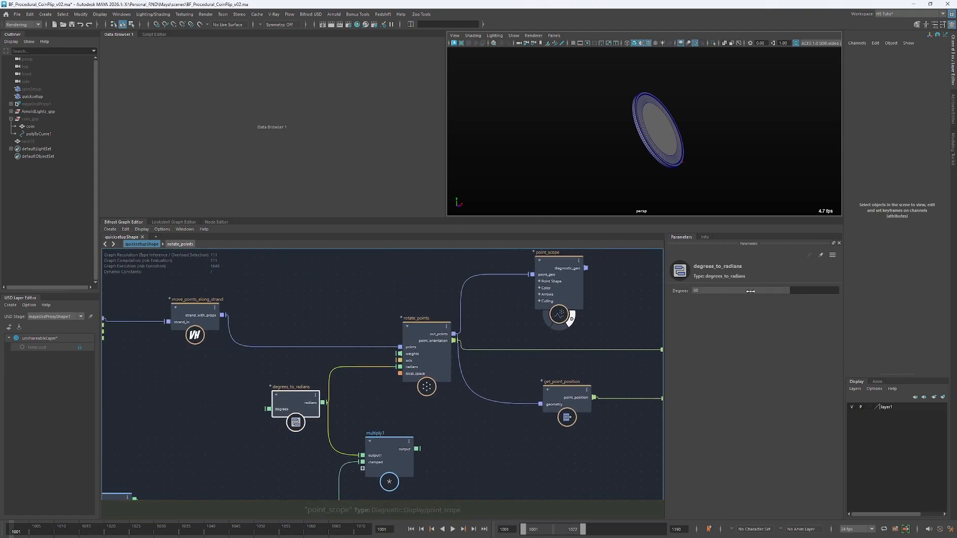
click(813, 292)
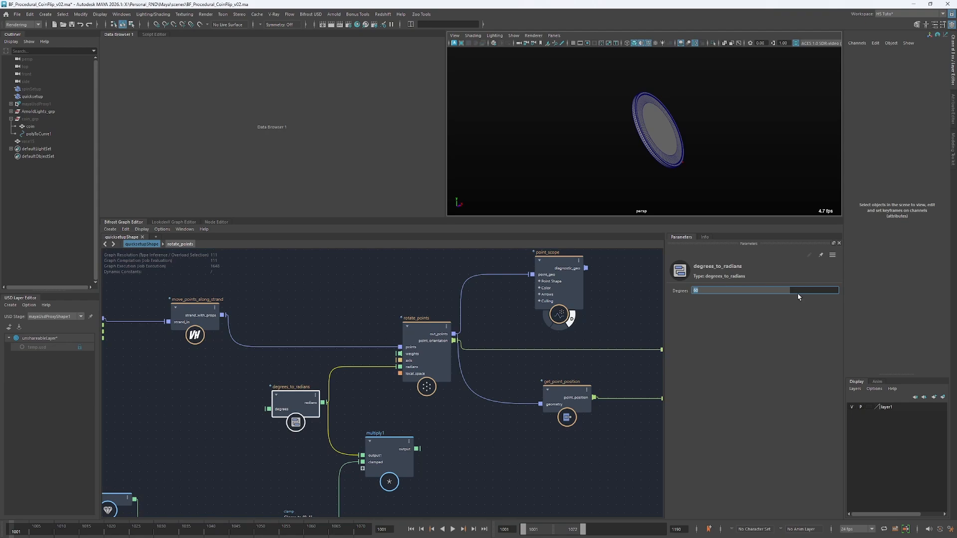
text(0)
key(Return)
Connect multiply1's output to the radians input of rotate_points, replacing the direct degrees_to_radians link
drag(268, 409, 195, 410)
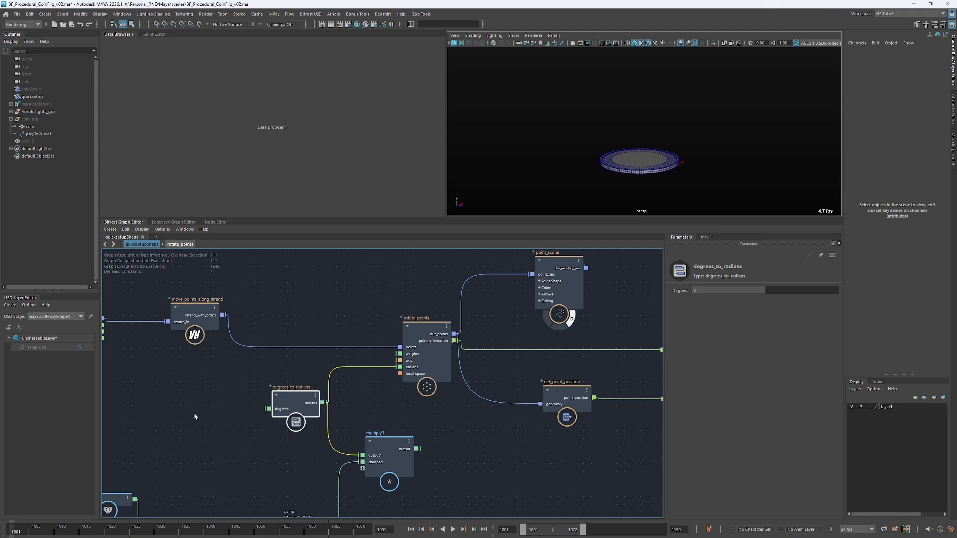
click(197, 418)
drag(290, 405, 266, 406)
click(389, 374)
drag(438, 343, 462, 342)
drag(417, 449, 424, 366)
Set Loop Duration on move_points_along_strand to 12 and play back the animation
middle_drag(279, 315, 370, 338)
click(285, 342)
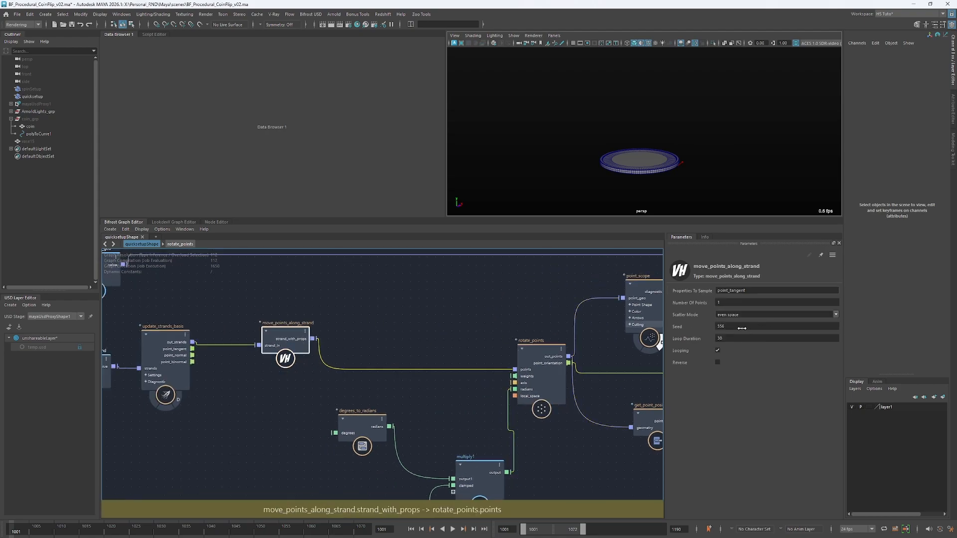
double_click(747, 338)
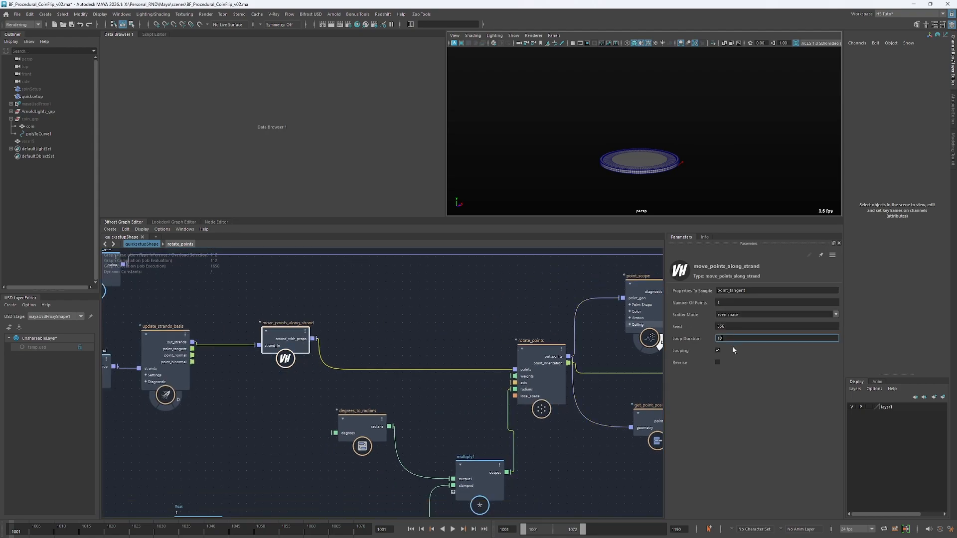
text(12)
key(Return)
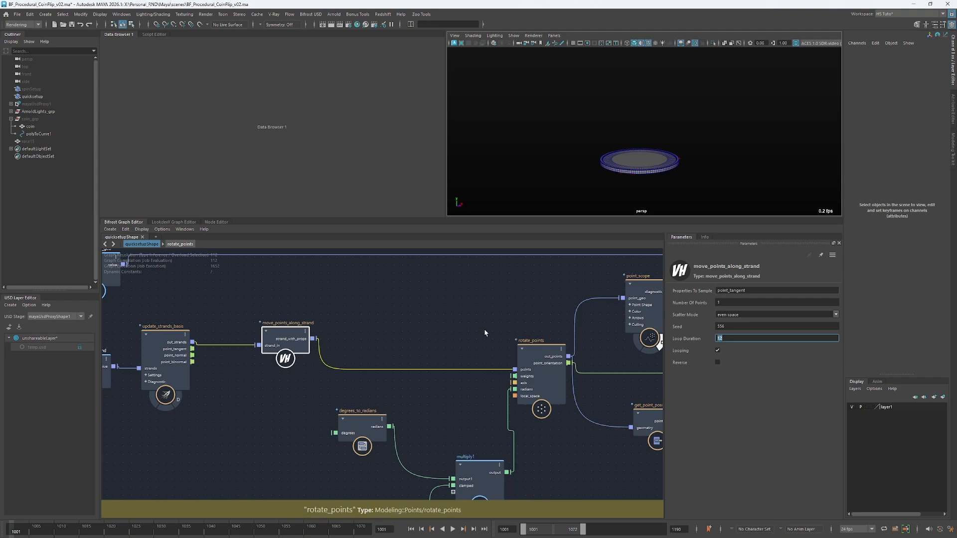
click(477, 303)
middle_drag(477, 302, 423, 315)
key(alt+v)
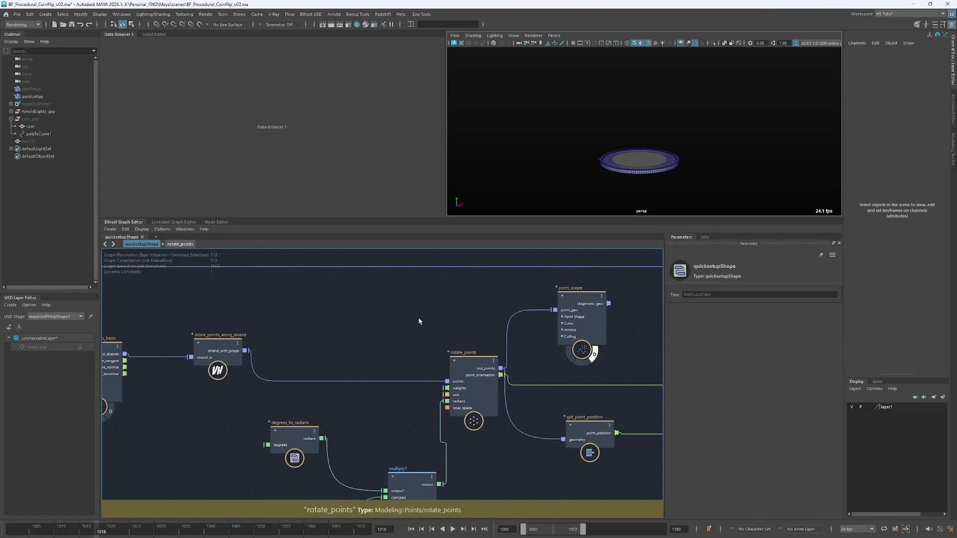
key(alt+v)
Set Degrees on degrees_to_radians to 65, play the coin animation, and return to the first frame
click(305, 435)
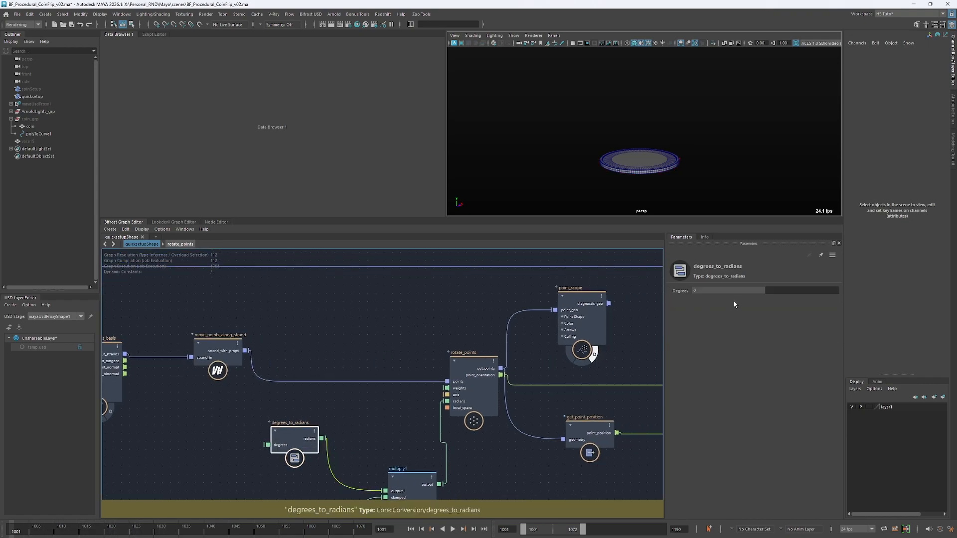
click(784, 291)
text(65)
key(Return)
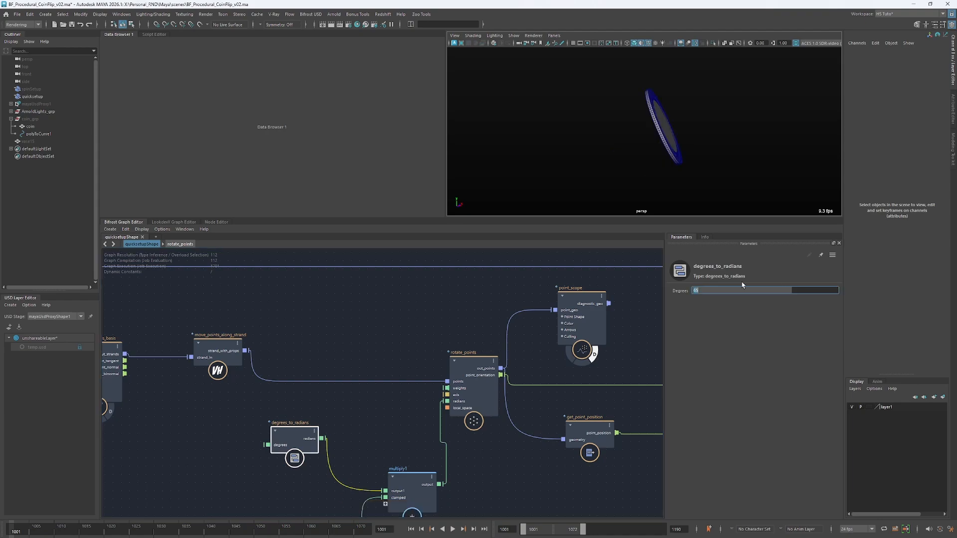
key(alt+v)
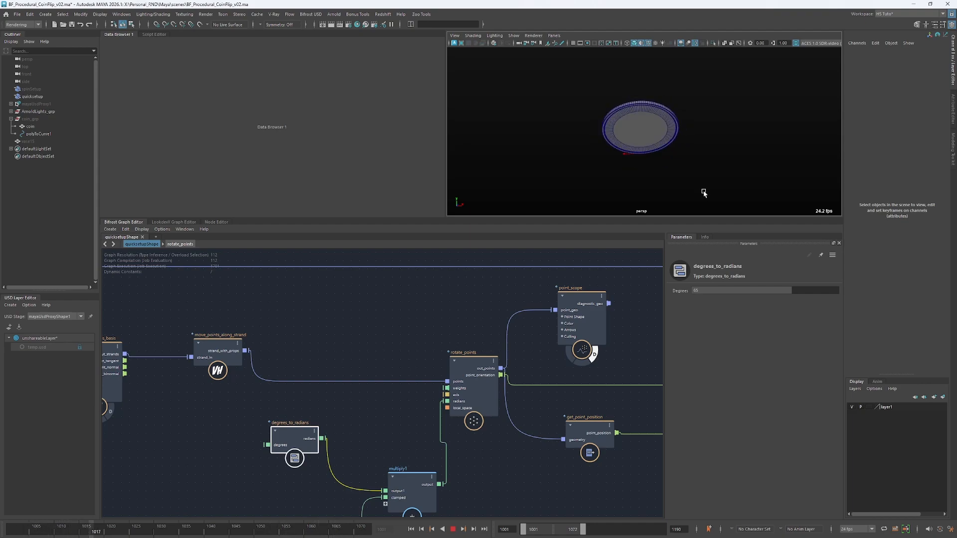
key(alt+v)
key(alt+shift+v)
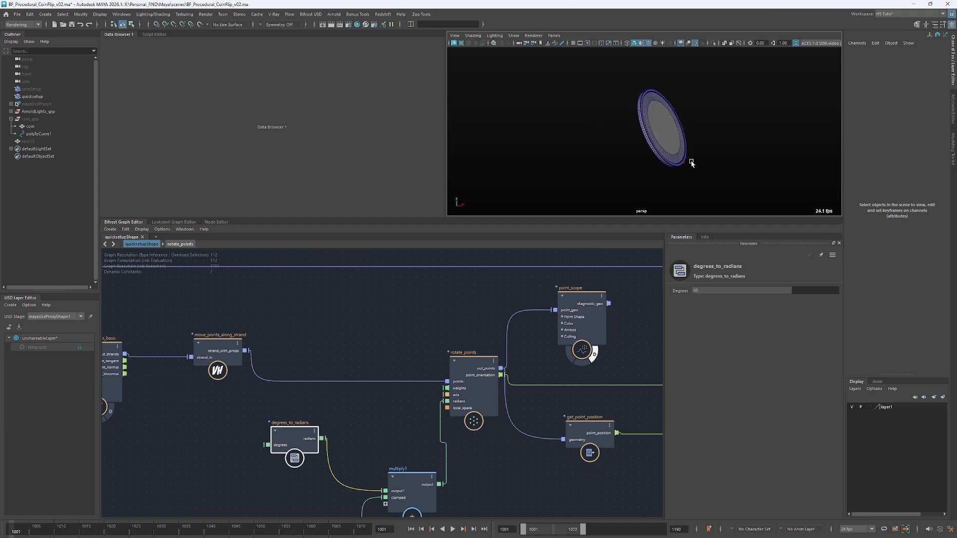
Examine the node chain driving multiply1, back to the time, timeline_info and subtract1 nodes before the 0.015 multiplication
middle_drag(592, 359, 439, 361)
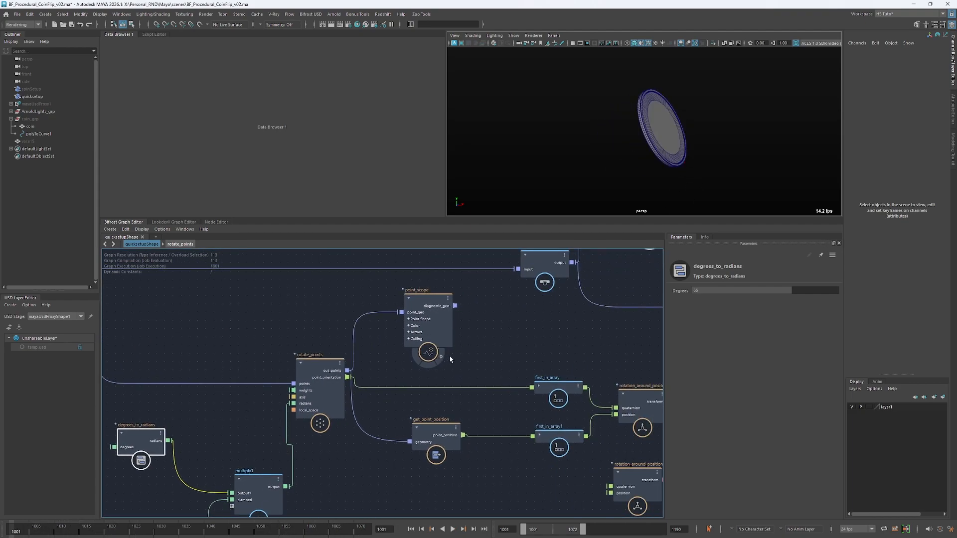
middle_drag(531, 338, 581, 313)
middle_drag(262, 343, 428, 251)
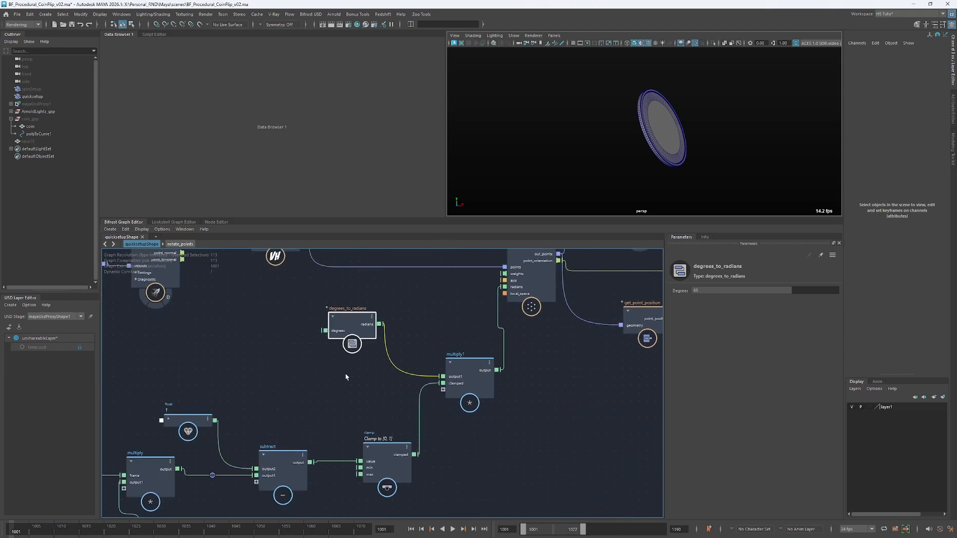
middle_drag(345, 377, 548, 308)
middle_drag(351, 318, 483, 294)
scroll(310, 327, up, 2)
click(261, 357)
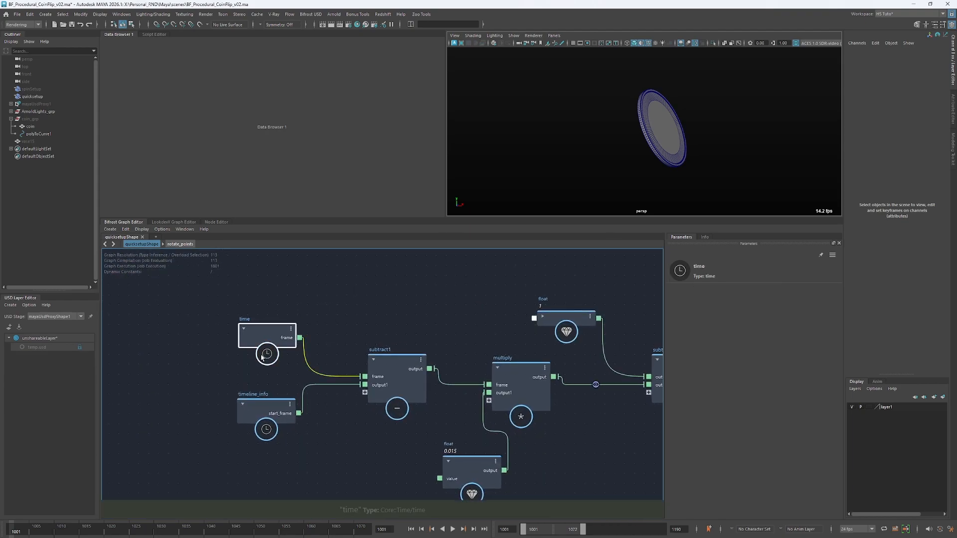
drag(356, 395, 341, 391)
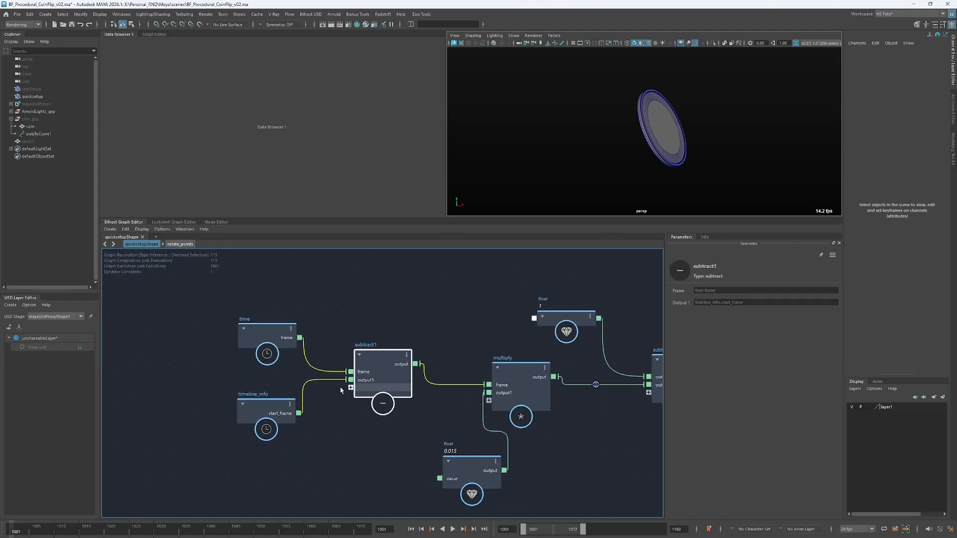
key(alt+v)
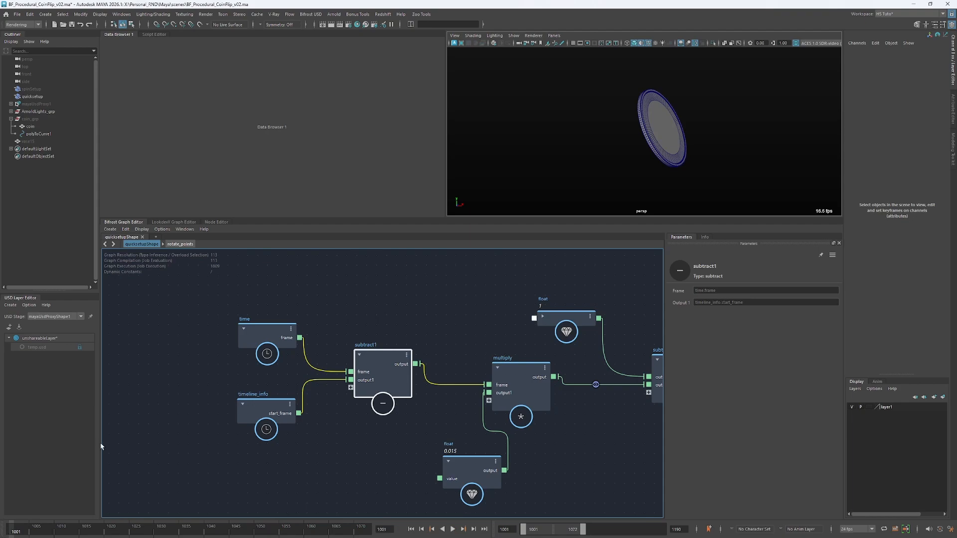
Expand timeline_info to show all its output ports and shift subtract1 slightly
click(243, 404)
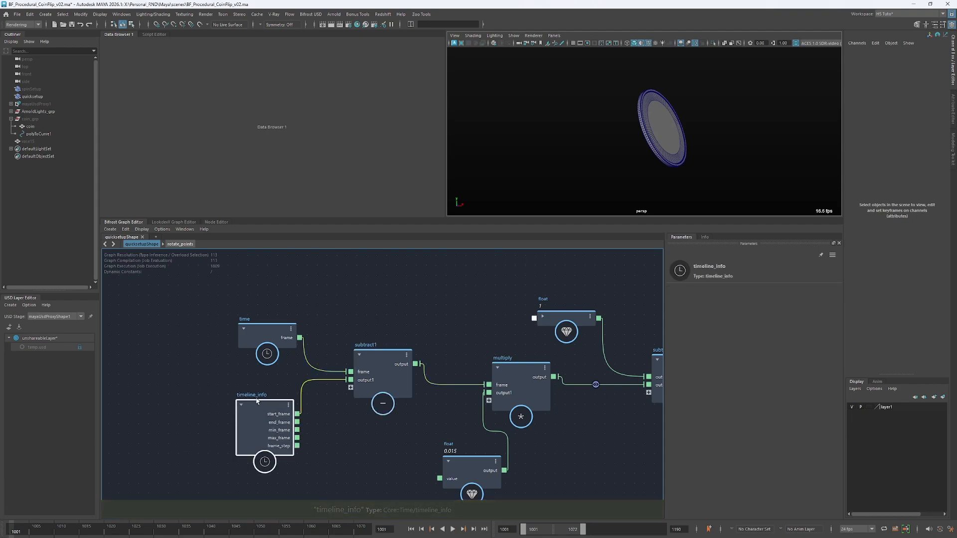
alt+middle_drag(208, 412, 194, 375)
drag(342, 354, 348, 352)
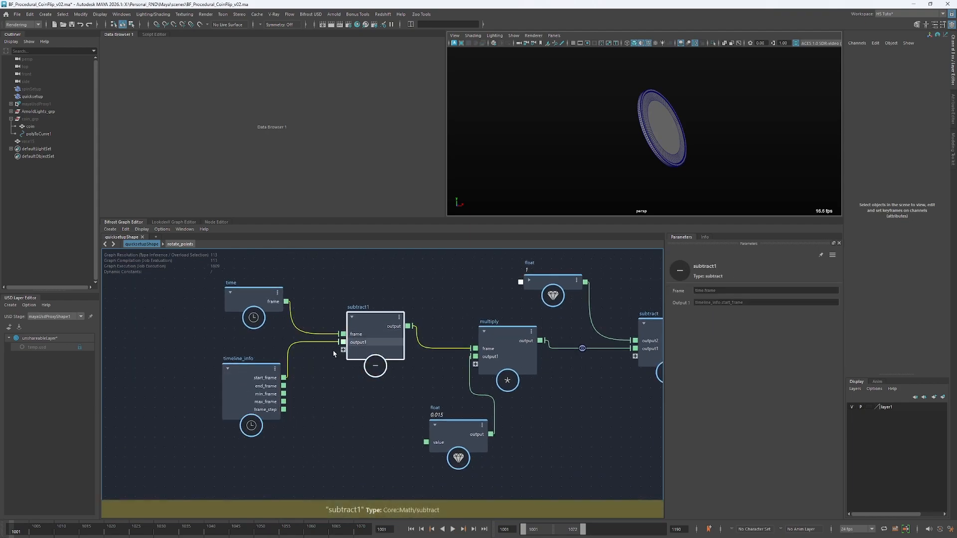
Add a watchpoint to timeline_info's start_frame connection into subtract1, and test end_frame as the source instead
drag(275, 387, 269, 394)
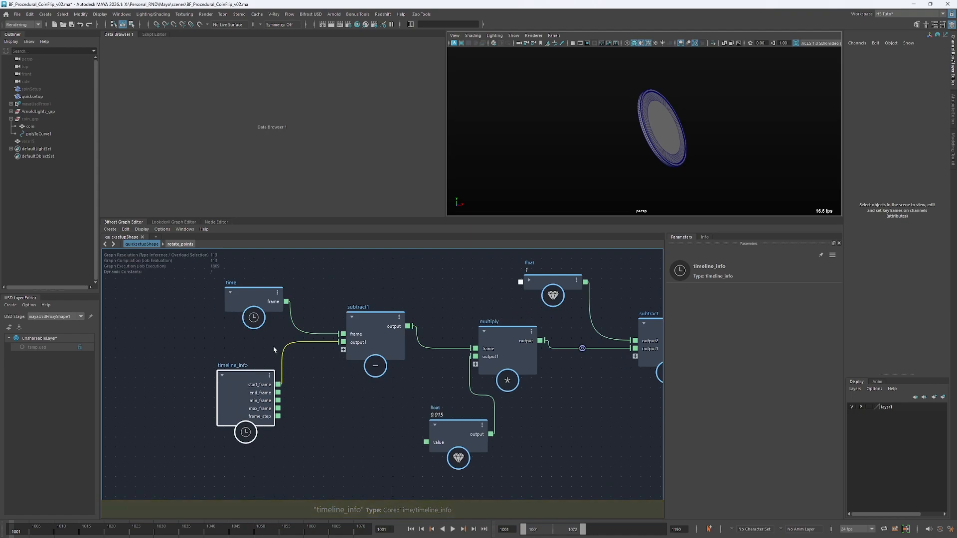
double_click(290, 343)
drag(292, 353, 304, 392)
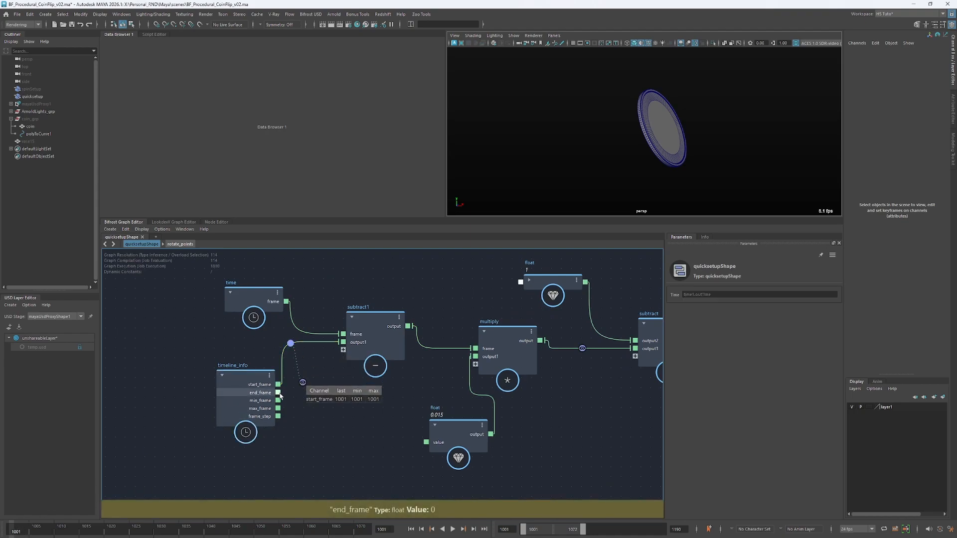
drag(278, 393, 350, 346)
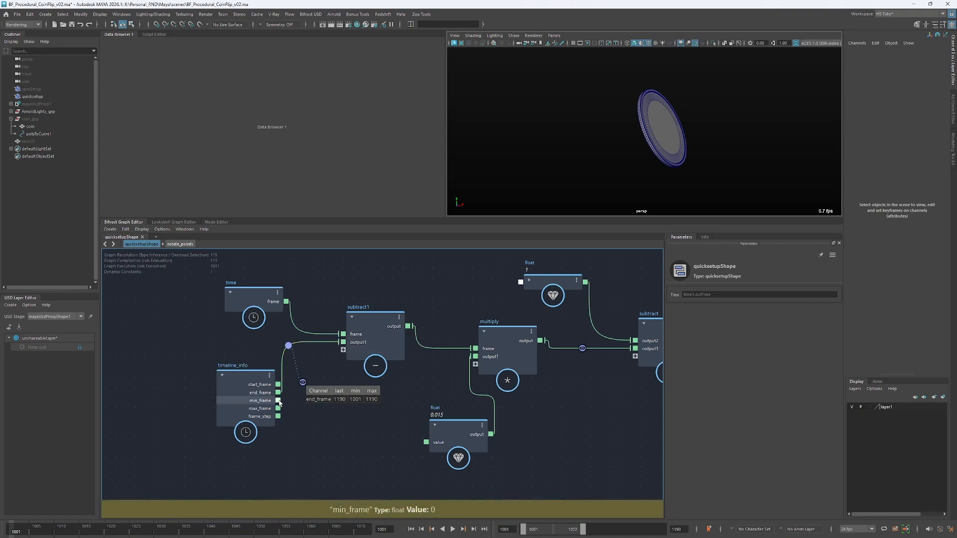
Feed subtract1 from min_frame while shifting the playback start and restoring it to 1001, then test max_frame and frame_step as sources
drag(278, 401, 347, 344)
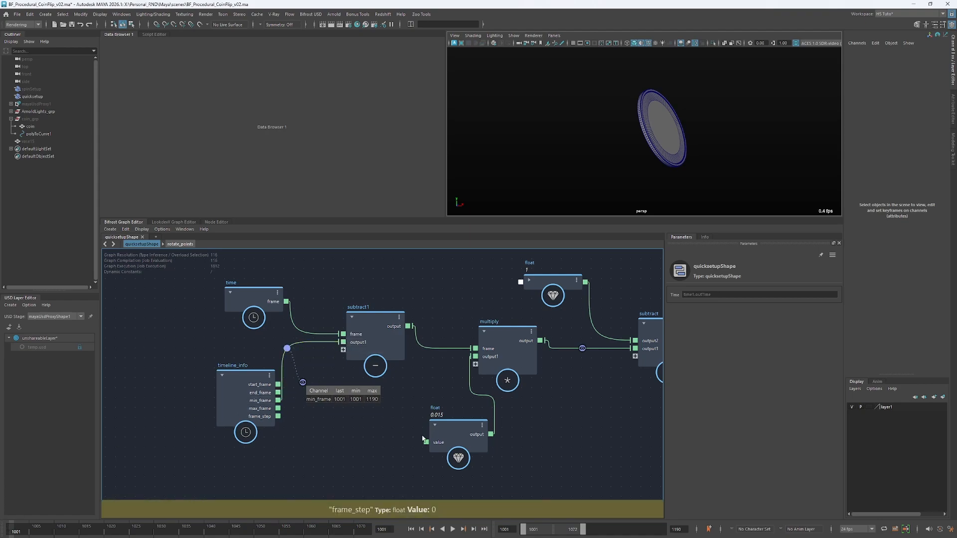
drag(526, 532, 532, 533)
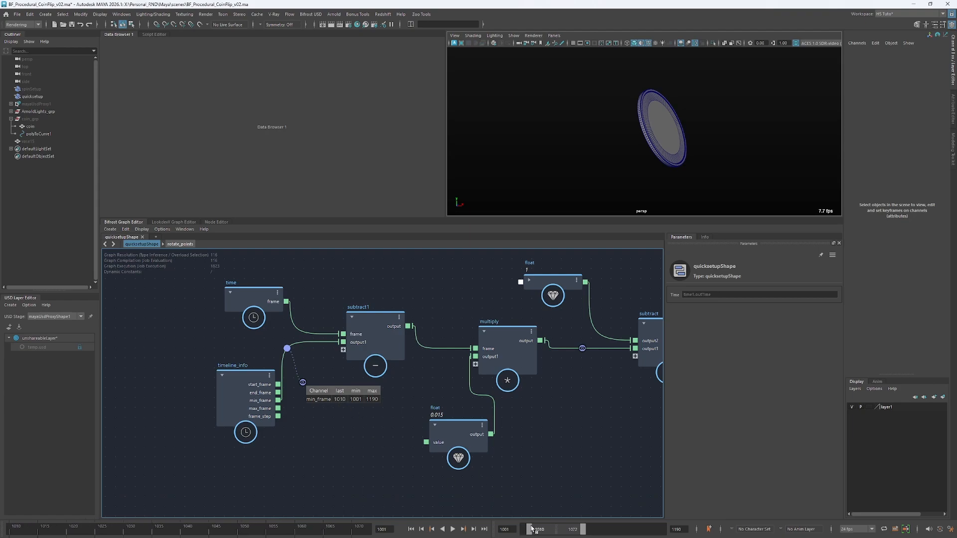
drag(529, 530, 504, 531)
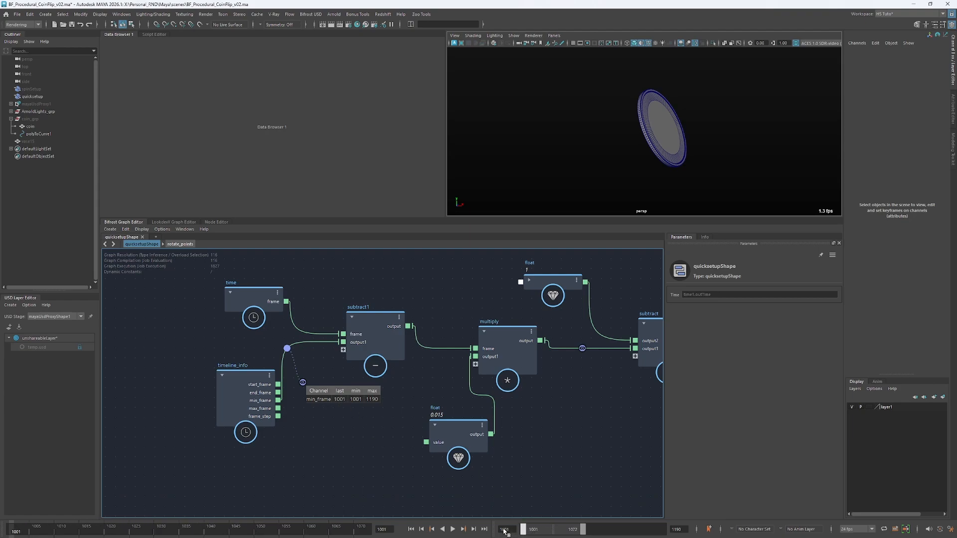
drag(278, 409, 345, 349)
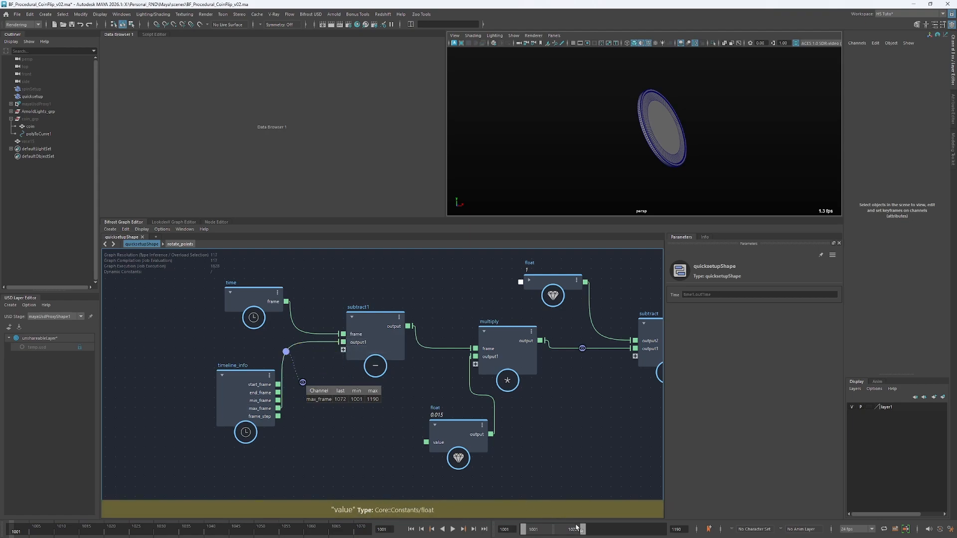
drag(277, 417, 344, 348)
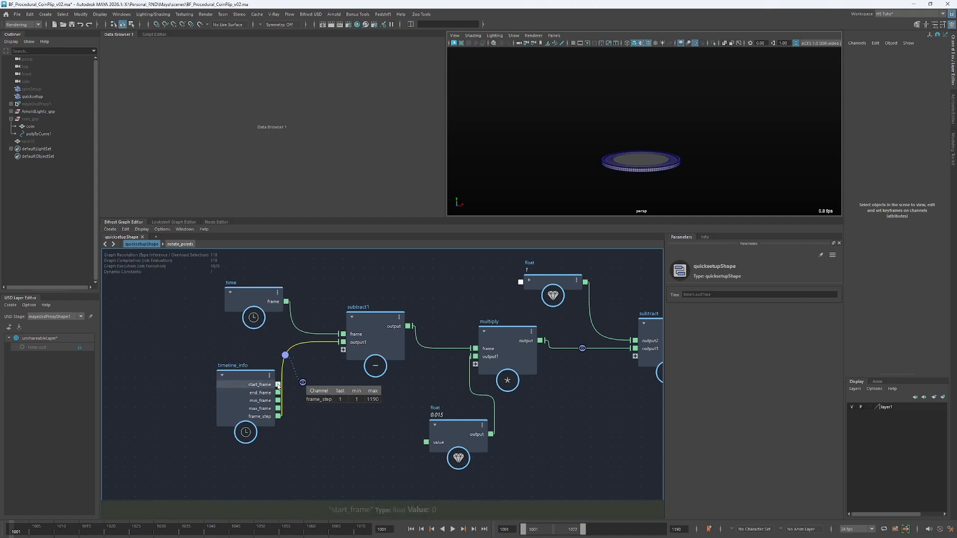
Reconnect timeline_info's start_frame to subtract1's second input and collapse timeline_info to its connected port
drag(278, 384, 358, 331)
click(255, 391)
key(2)
Replace the start_frame watchpoint with one on the connection from subtract1 to multiply, placing its read-out above the nodes
click(419, 380)
middle_drag(413, 373, 360, 393)
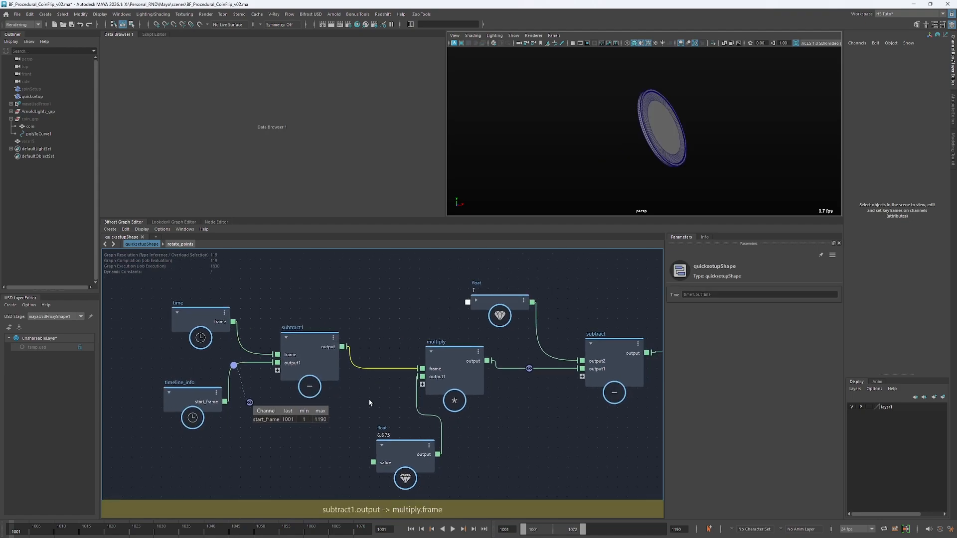
double_click(376, 368)
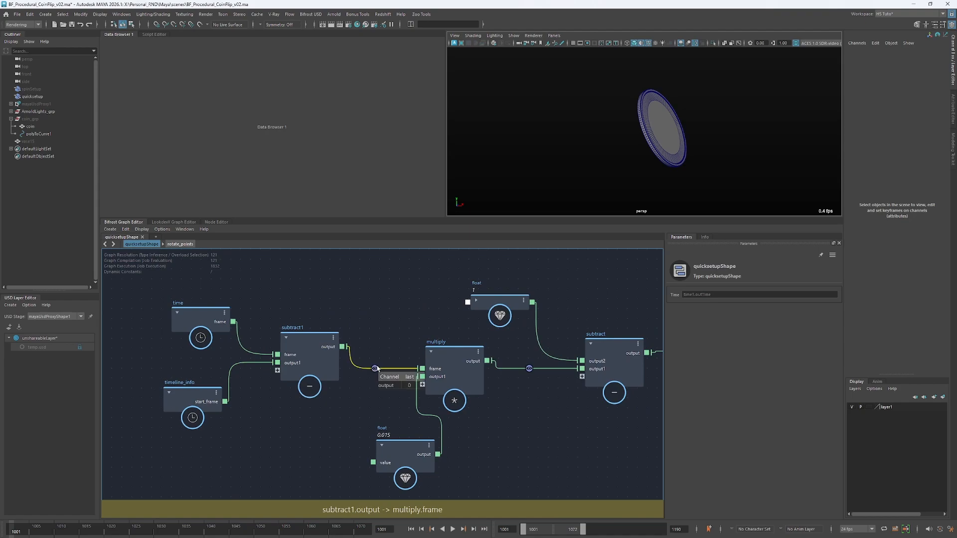
drag(376, 368, 380, 287)
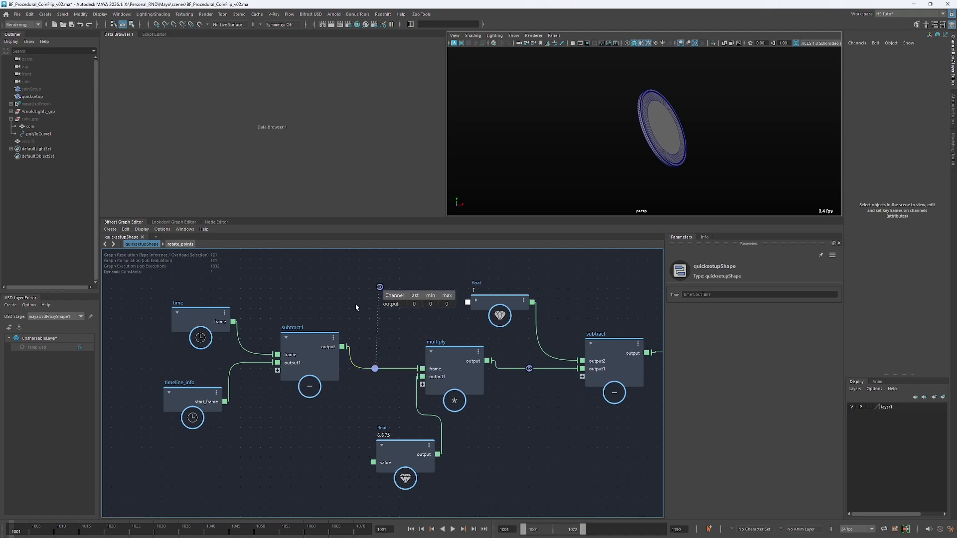
drag(451, 355, 457, 349)
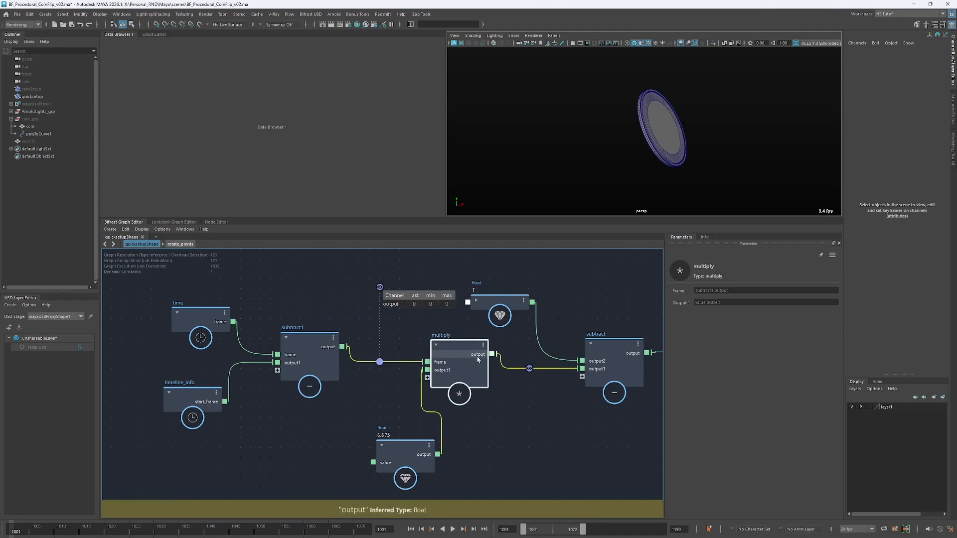
middle_drag(535, 397, 456, 417)
middle_drag(498, 320, 592, 298)
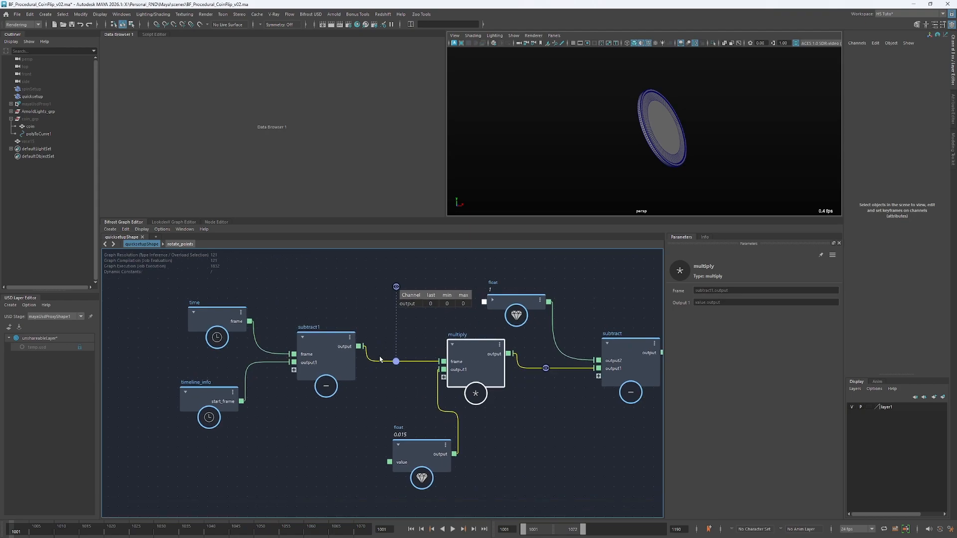
Temporarily watch the time node's frame value entering subtract1, scrub to frame 1011, remove that watchpoint, and return to frame 1001
click(259, 367)
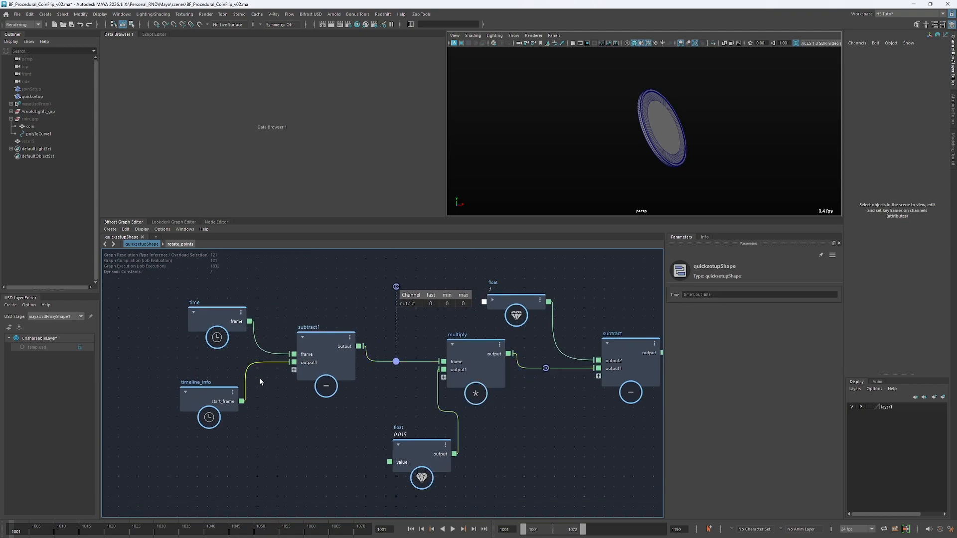
double_click(260, 348)
drag(278, 344, 322, 310)
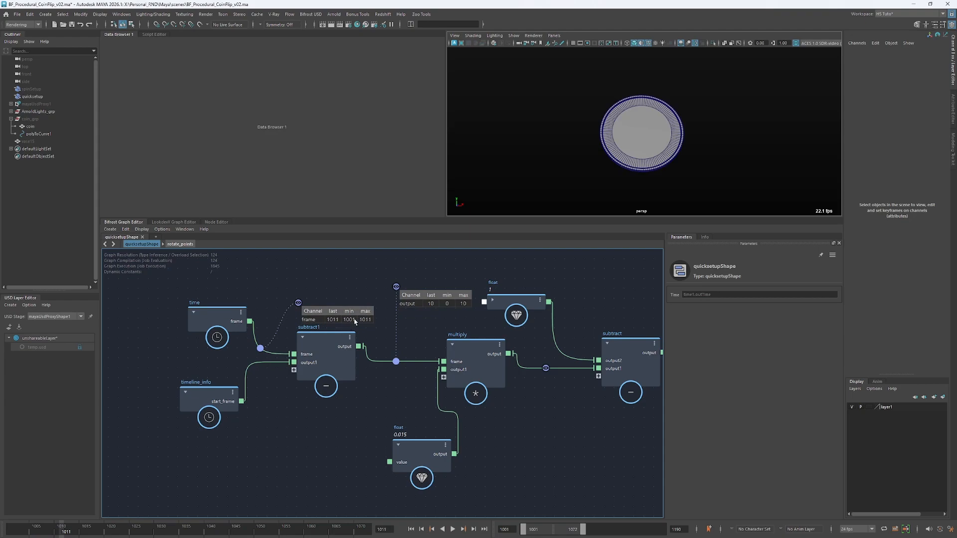
double_click(260, 348)
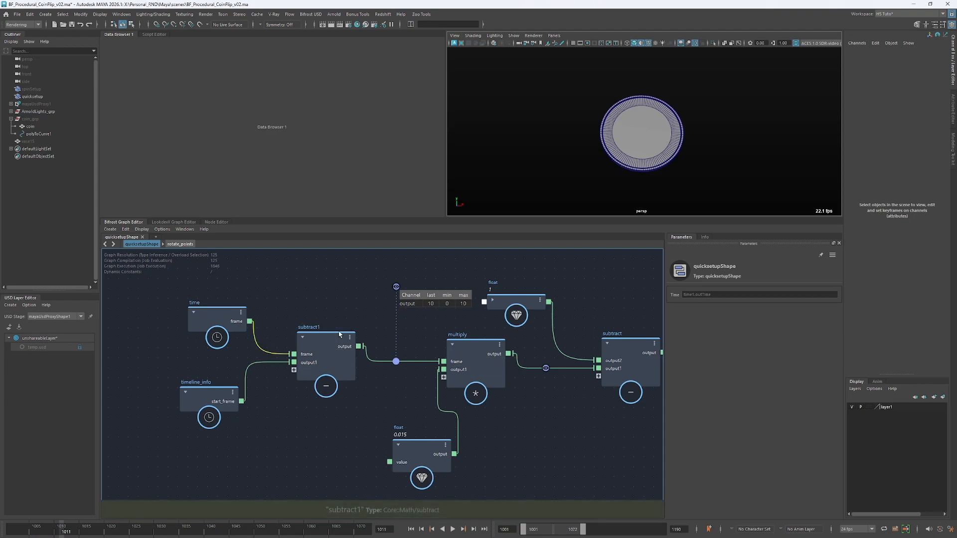
click(210, 396)
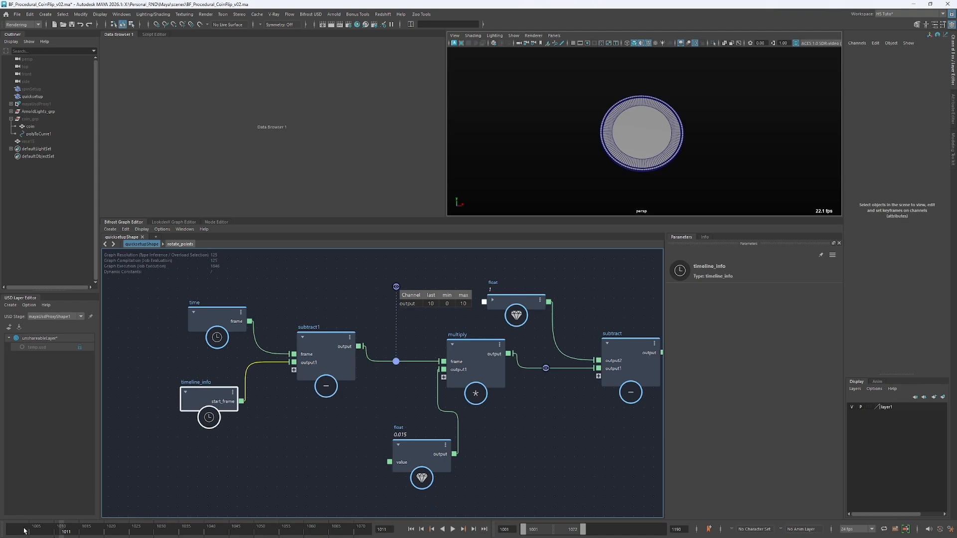
drag(25, 531, 9, 529)
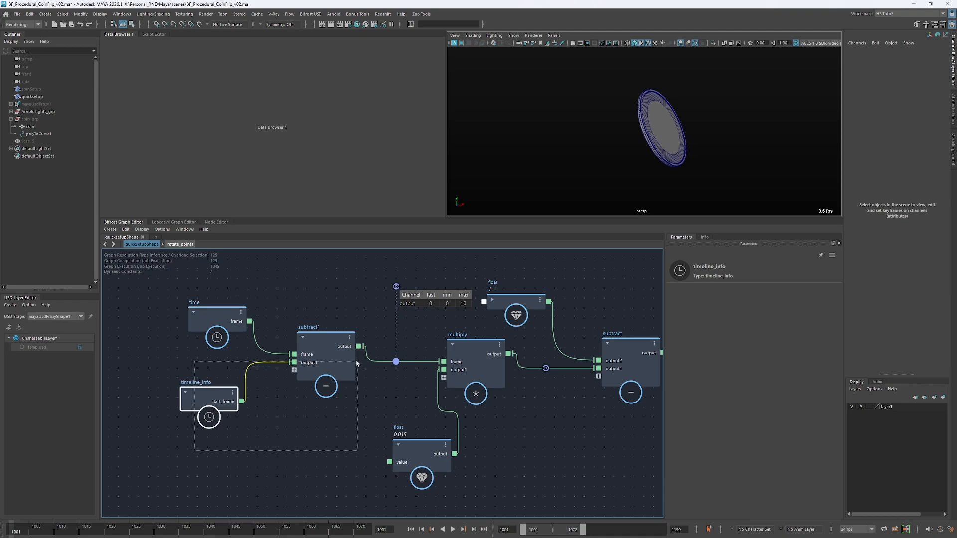
Move timeline_info and subtract1 slightly down together and remove the watchpoint between subtract1 and multiply
drag(357, 364, 331, 375)
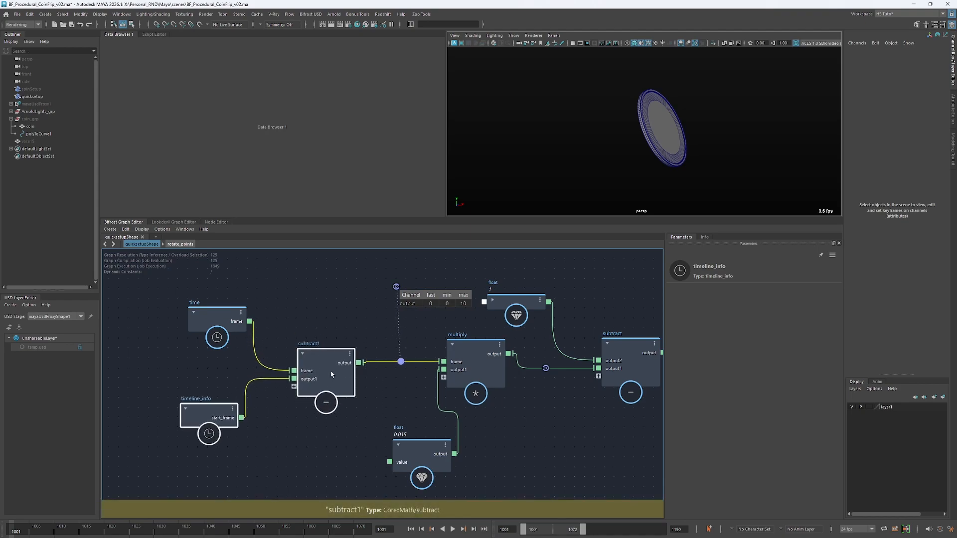
click(332, 327)
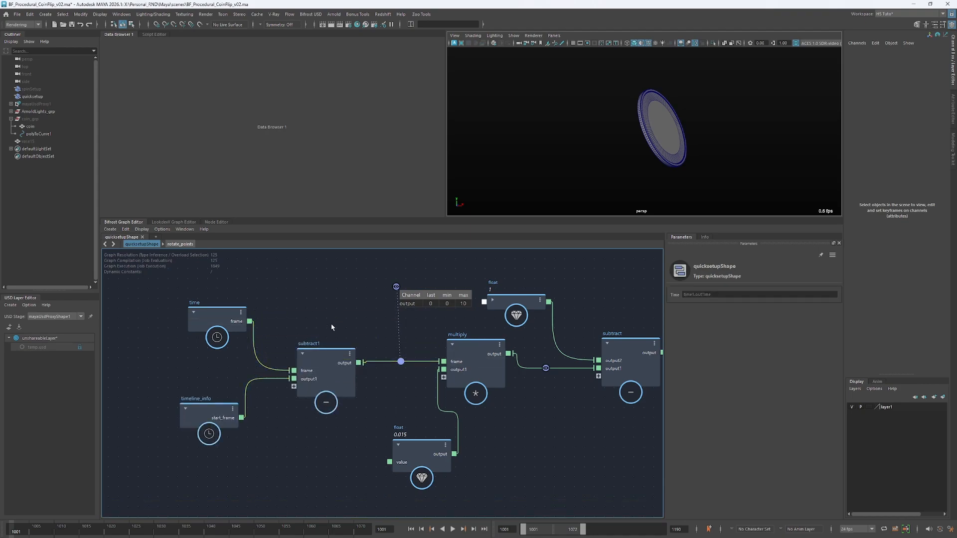
drag(368, 368, 368, 370)
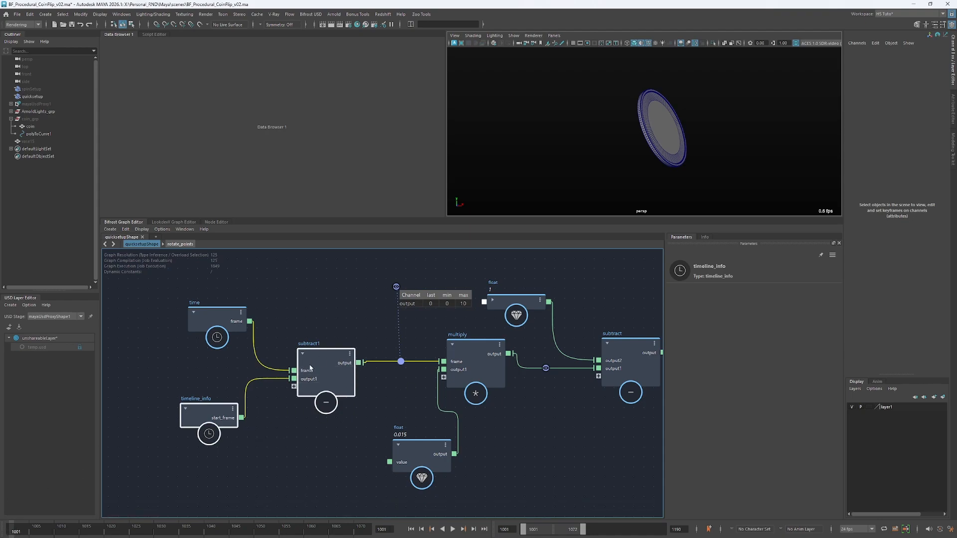
click(412, 379)
middle_drag(406, 336, 348, 316)
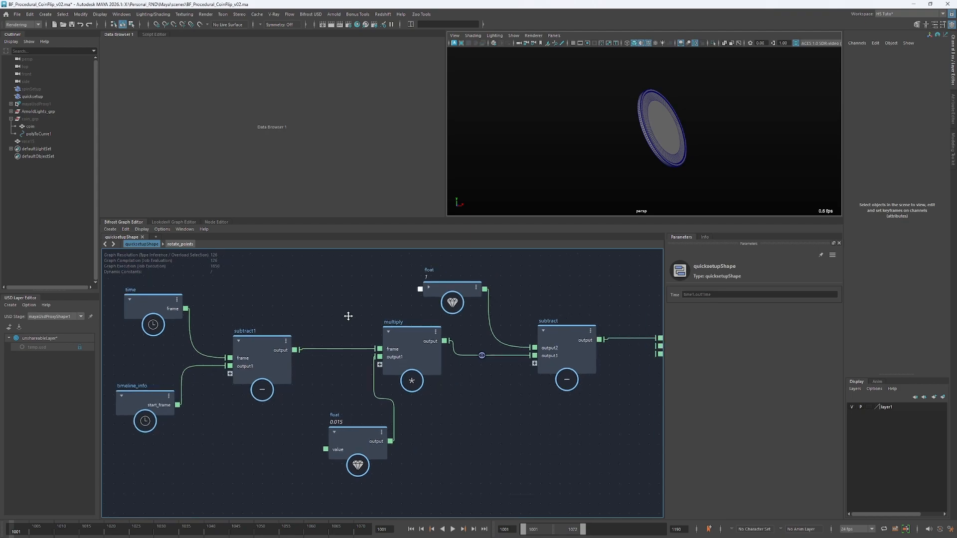
Nudge the multiply node, open its watched connection into subtract in Data Browser 1, and display the output1 values
drag(393, 354, 391, 361)
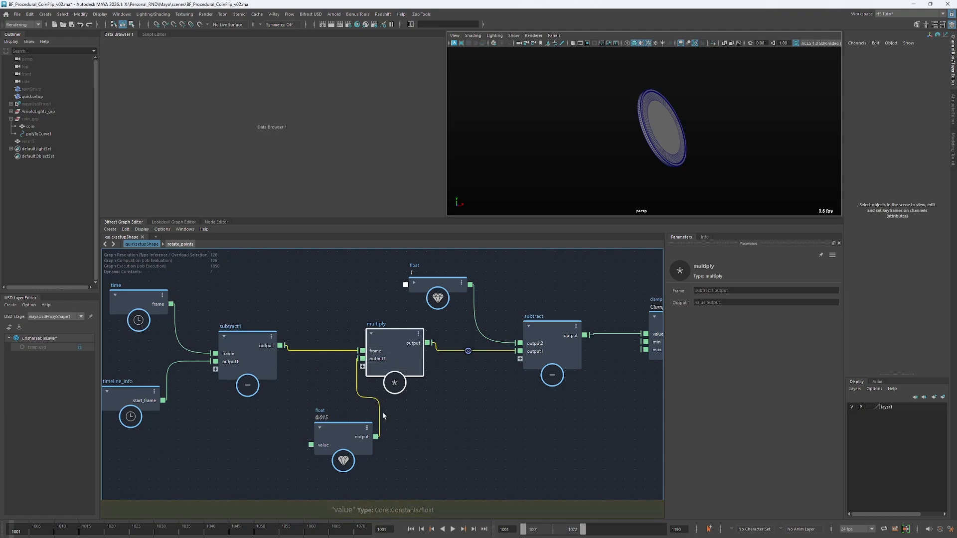
click(468, 353)
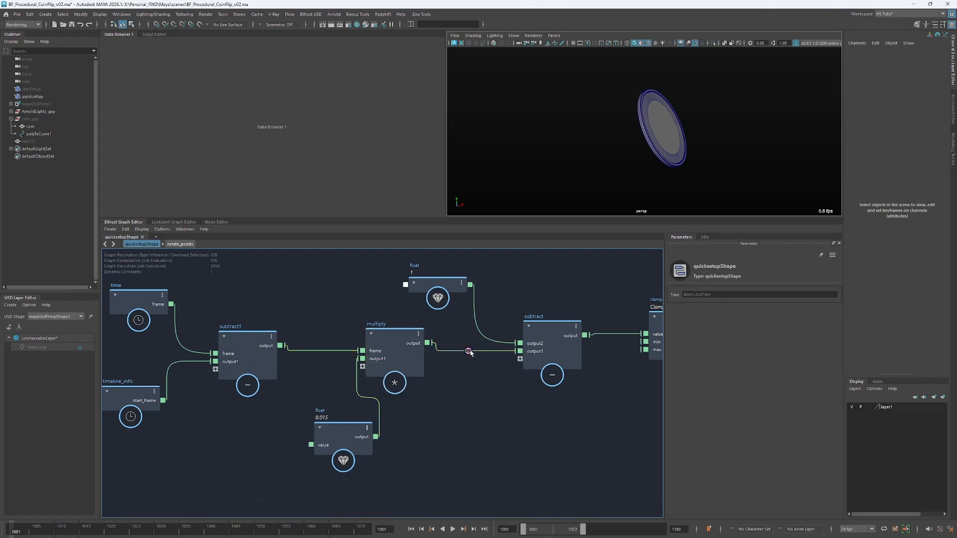
right_click(469, 351)
click(500, 388)
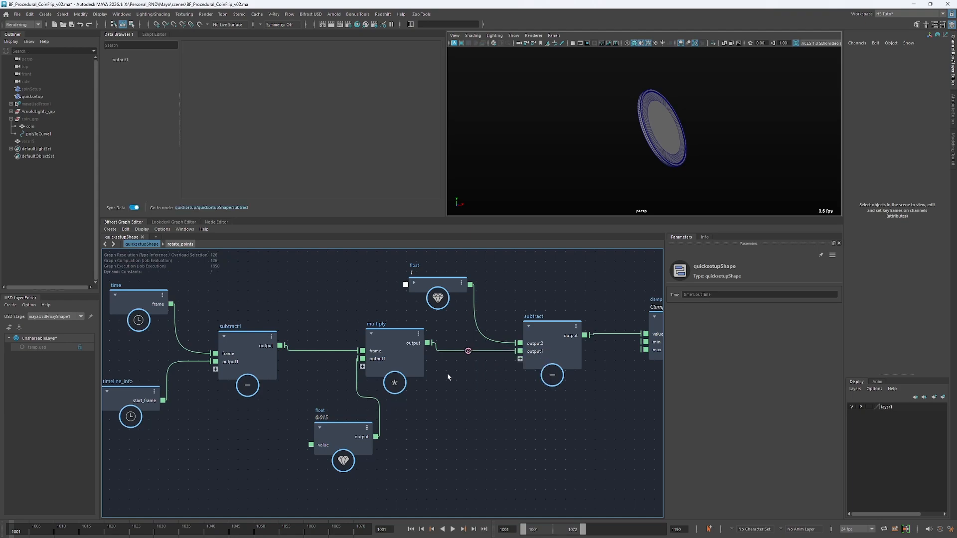
click(128, 60)
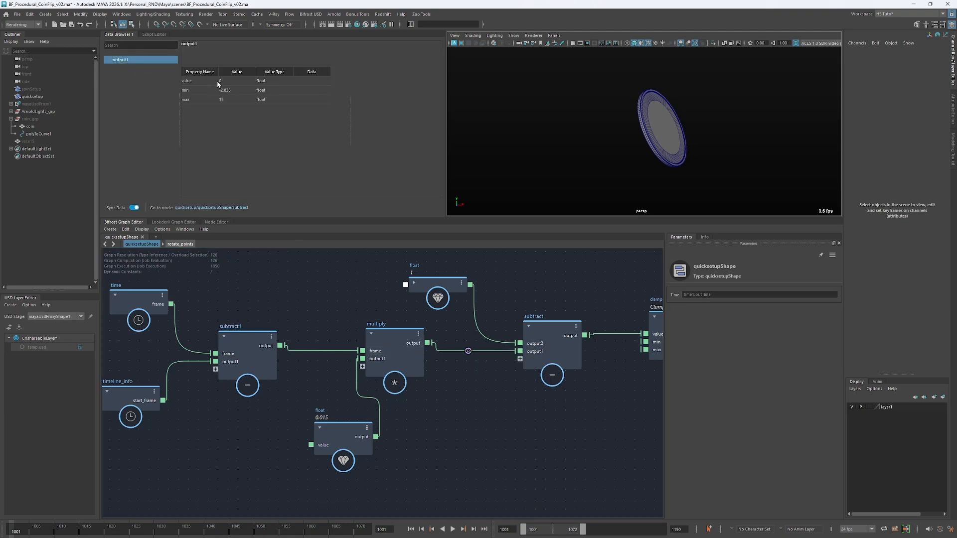
Play the animation to examine how multiply's output changes in the Data Browser, stop it, and return to the first frame
key(alt+v)
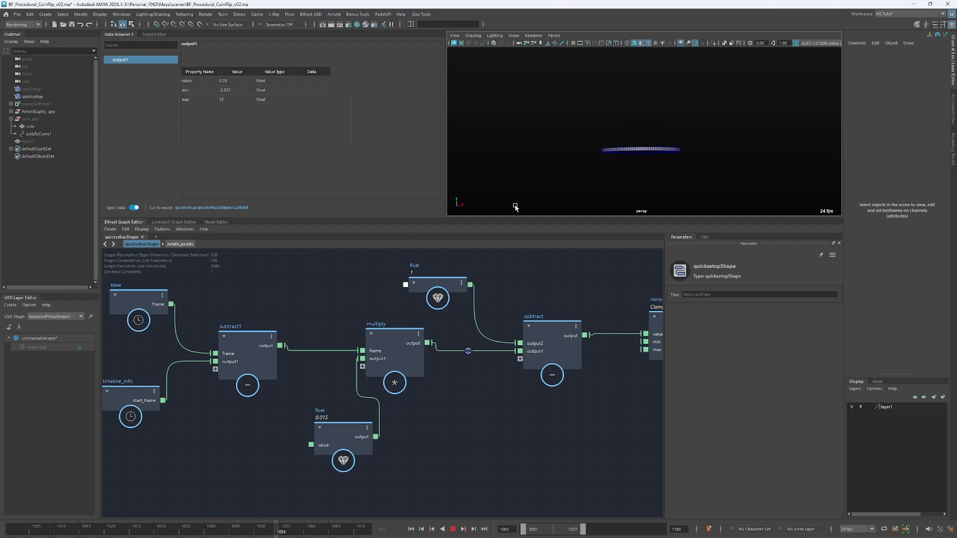
key(alt+v)
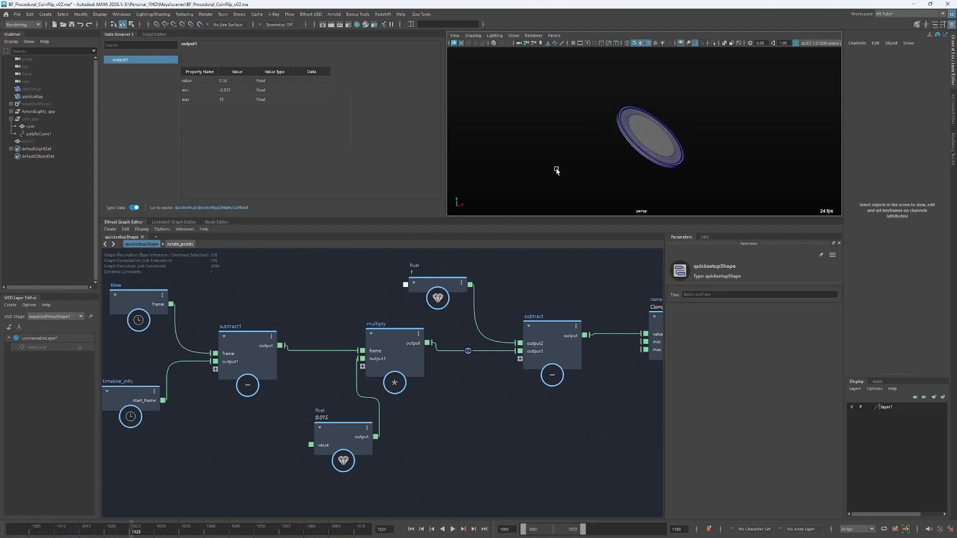
key(alt+shift+v)
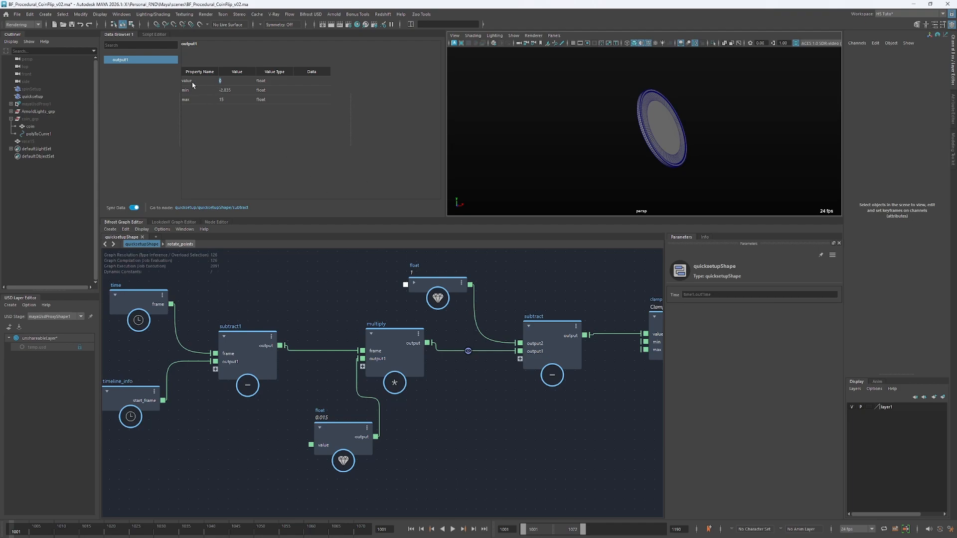
Open the connection from subtract to clamp in Data Browser 1, display its value, and play the animation to examine it
middle_drag(492, 264, 417, 271)
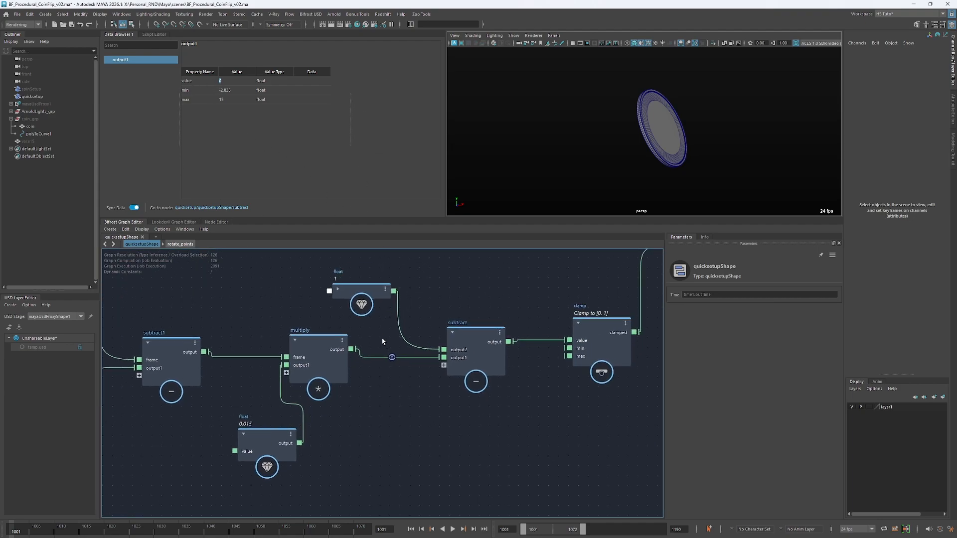
right_click(534, 342)
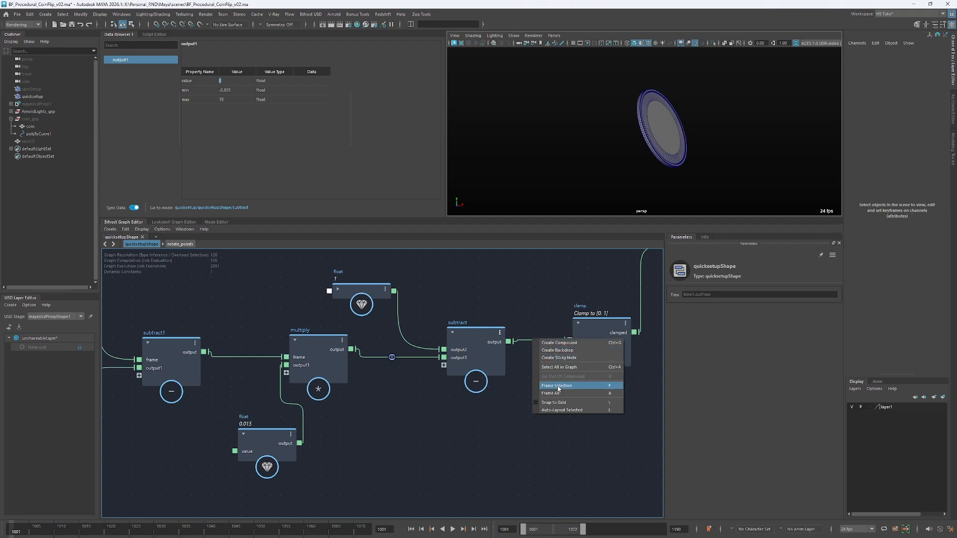
middle_drag(514, 304, 466, 305)
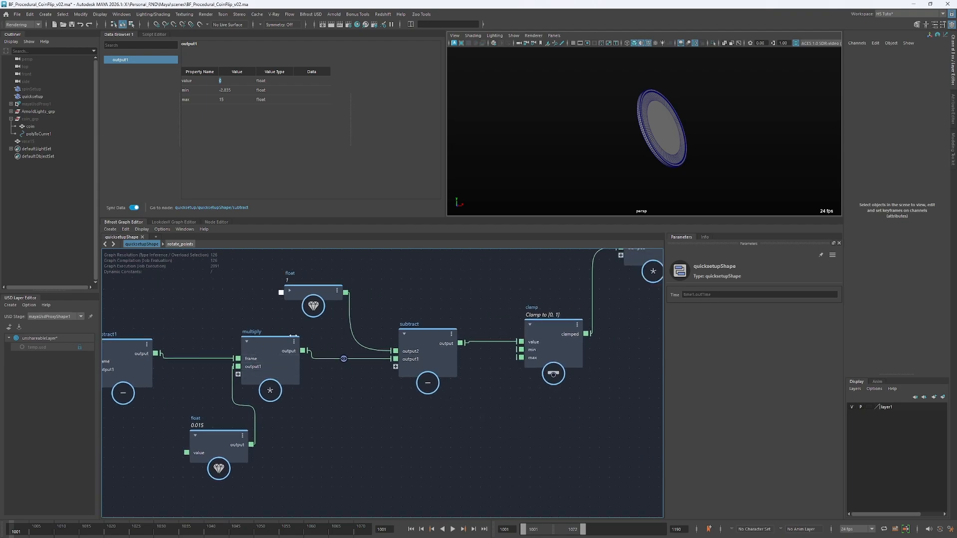
right_click(481, 342)
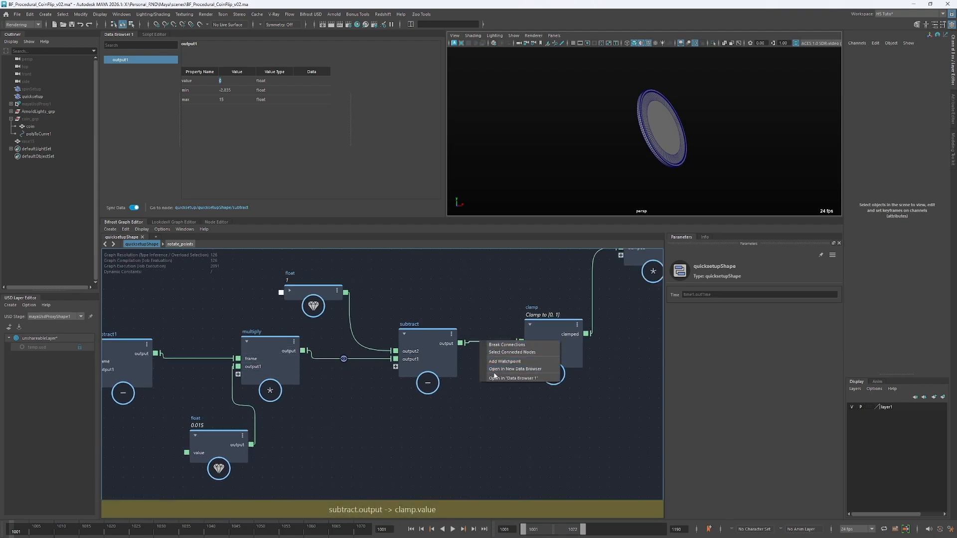
click(521, 377)
click(116, 61)
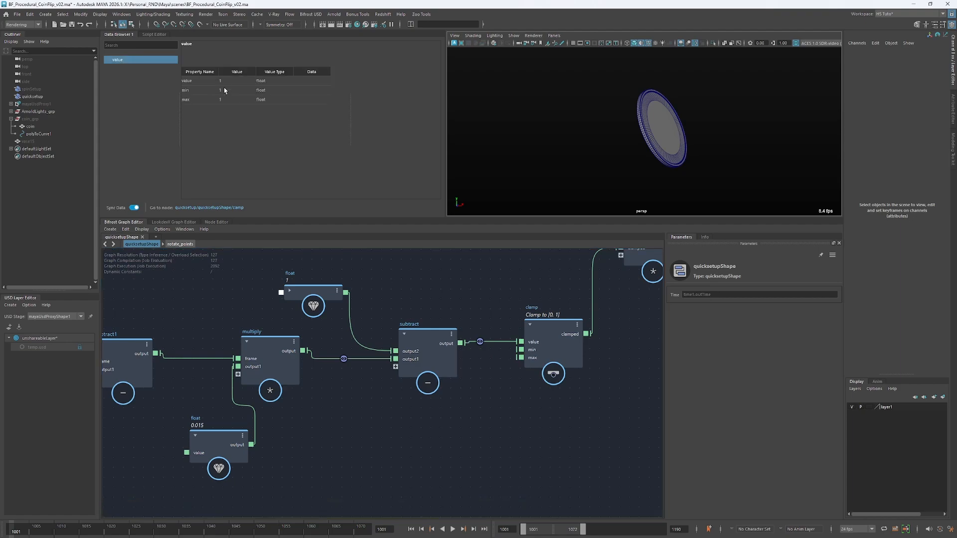
key(alt+v)
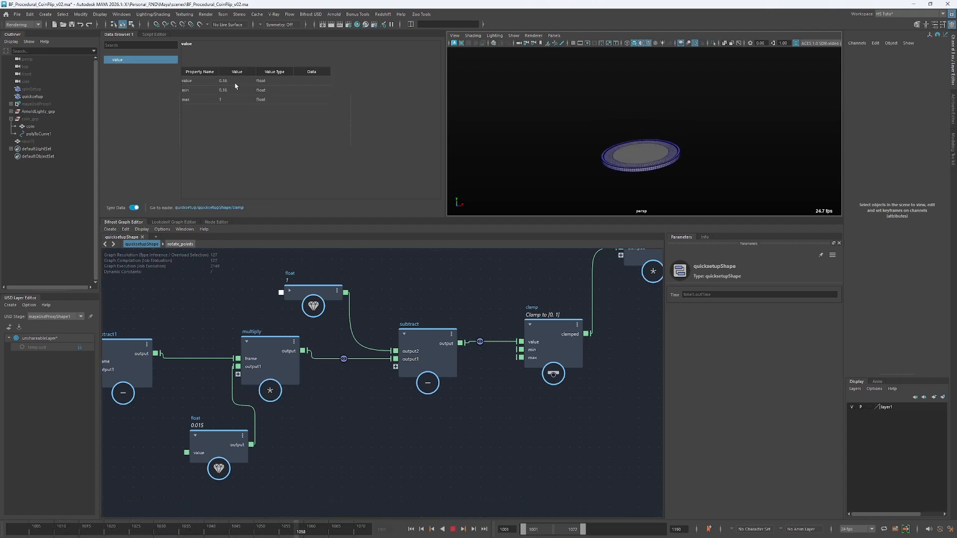
Stop the animation and select the clamp node to examine its min and max limits
key(alt+v)
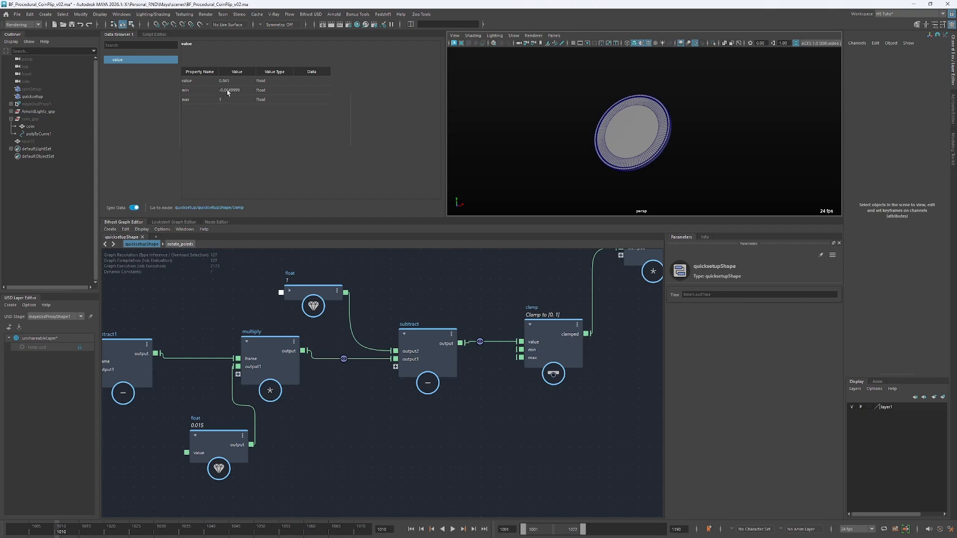
drag(499, 290, 581, 358)
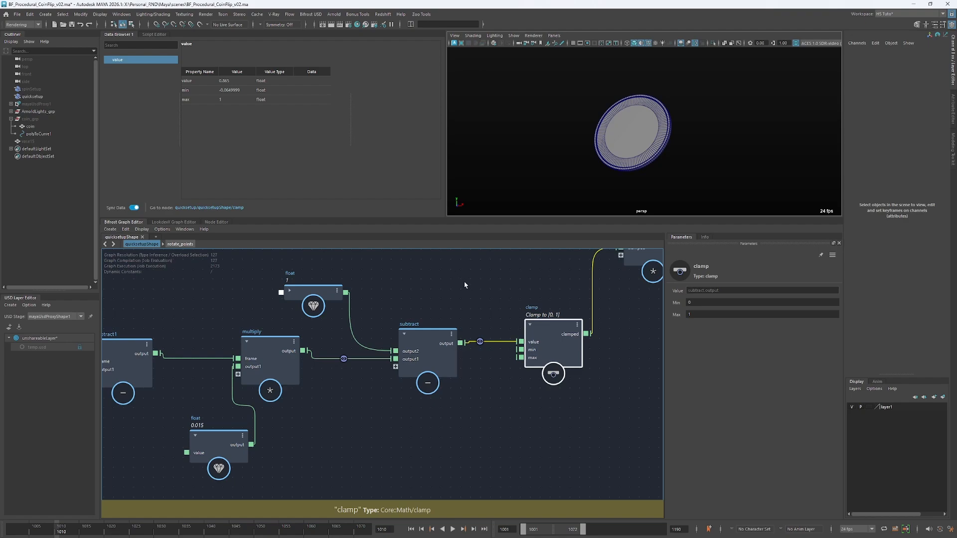
Remove the watchpoints from the subtract-to-clamp and multiply-to-subtract connections
alt+middle_drag(505, 302, 333, 361)
click(307, 401)
key(Delete)
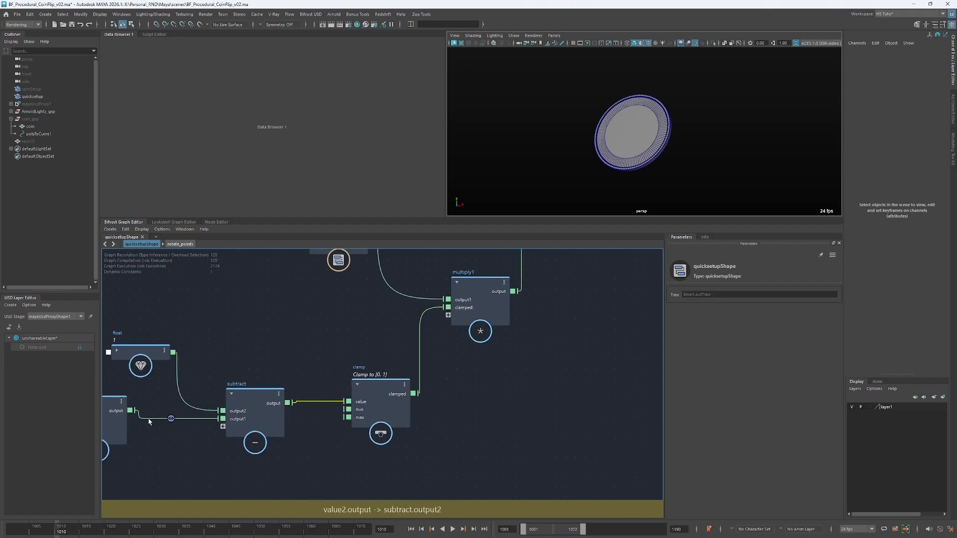
click(171, 419)
key(Delete)
Wire degrees_to_radians directly into the radians input of rotate_points and try a Degrees value of about -42 with the viewport grid shown
alt+middle_drag(359, 327, 281, 402)
drag(295, 310, 460, 268)
click(272, 312)
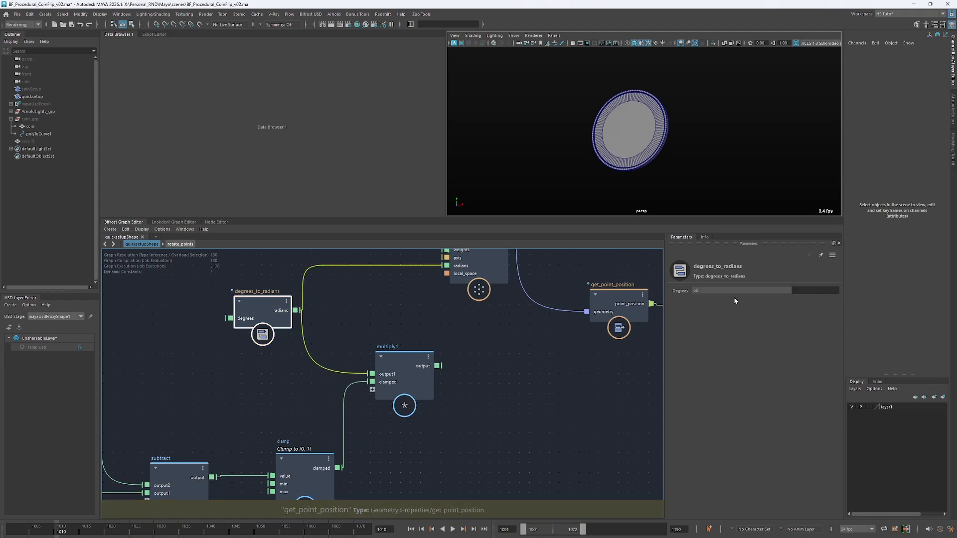
drag(803, 291, 717, 180)
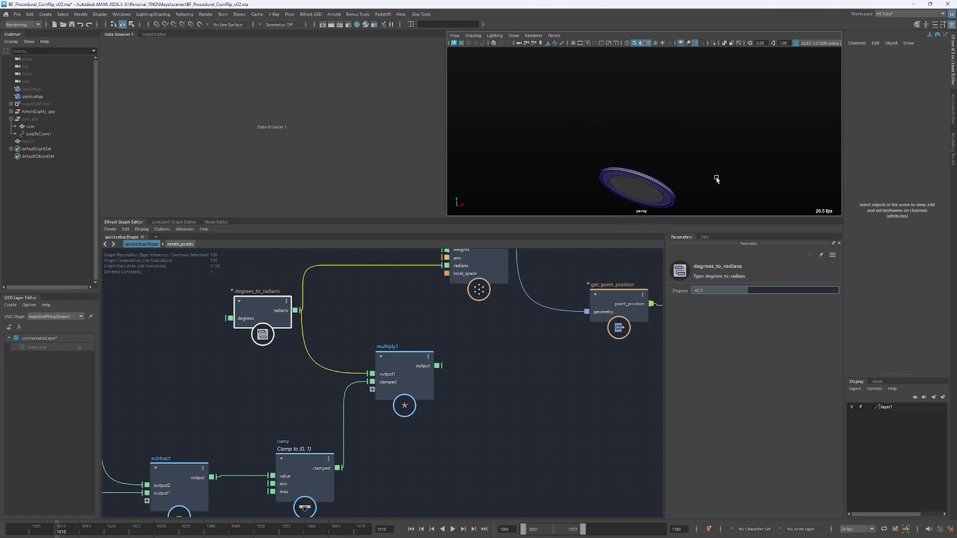
click(573, 44)
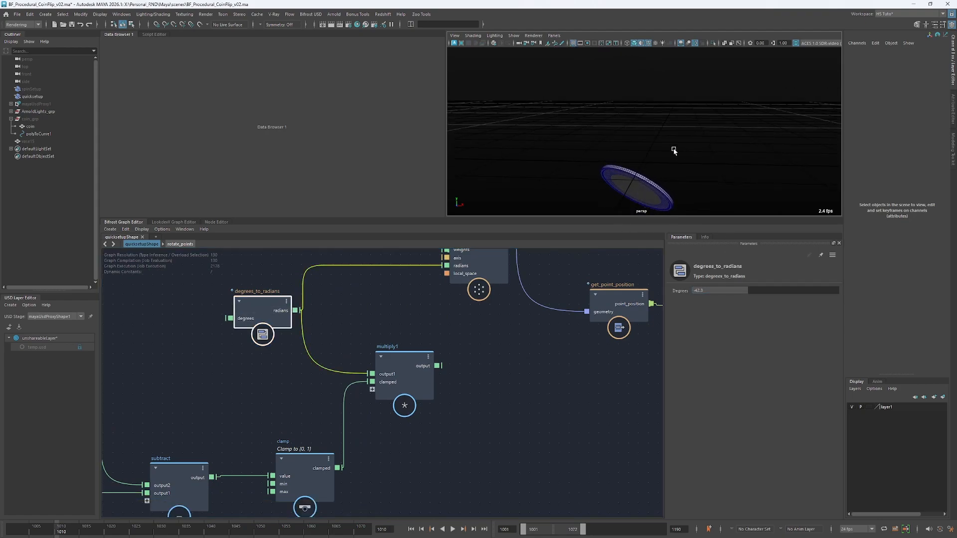
mouse_move(748, 291)
mouse_down()
mouse_move(785, 284)
mouse_move(764, 283)
mouse_up()
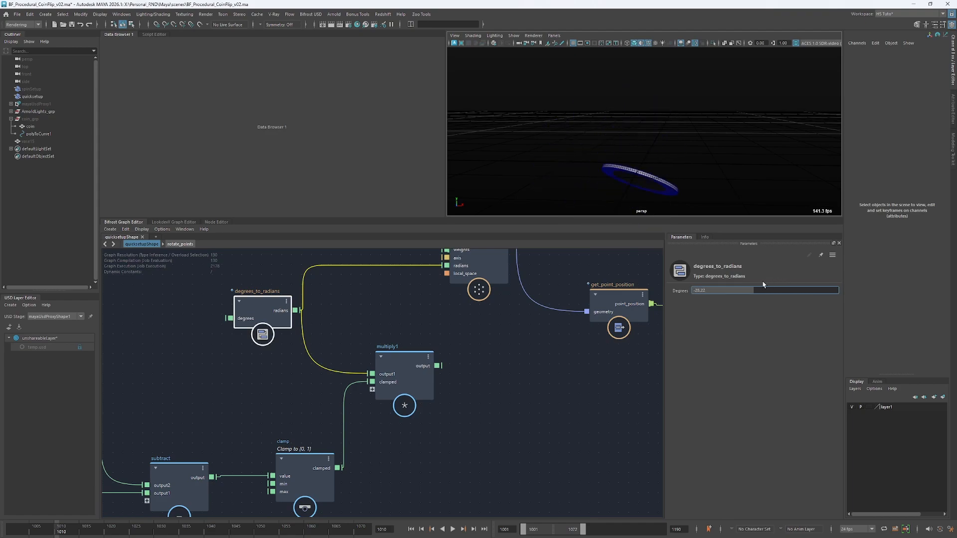
key(ctrl+z)
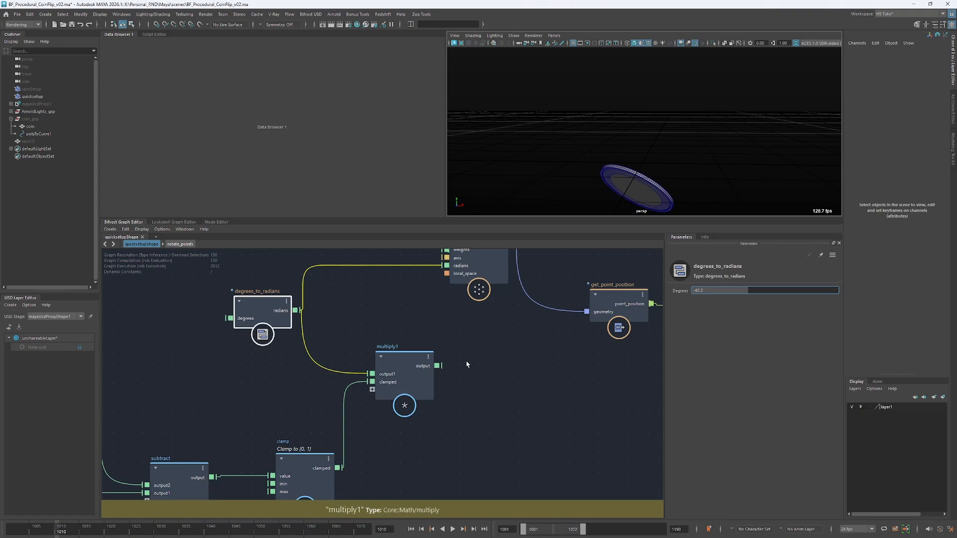
Set Degrees on degrees_to_radians to 60 and reconnect multiply1's output to the radians input of rotate_points
double_click(764, 290)
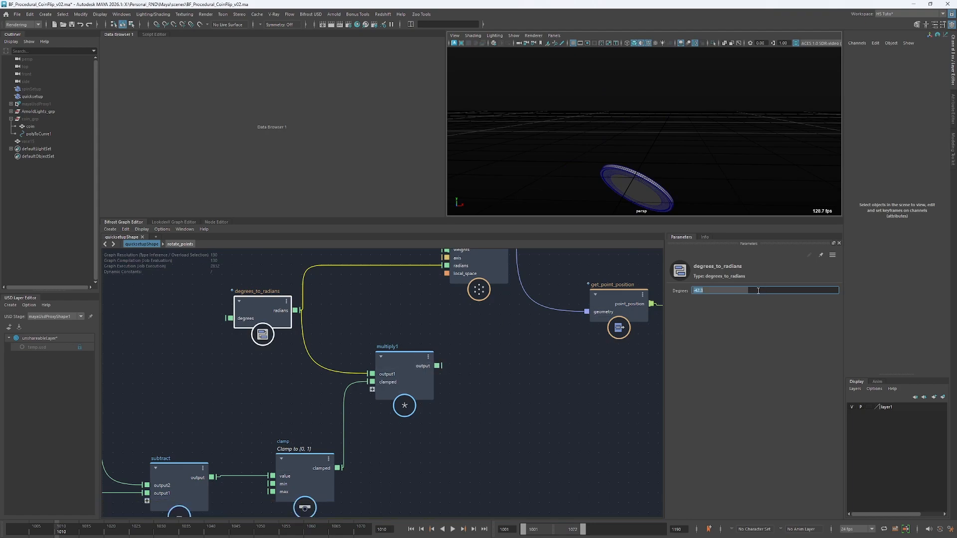
text(60)
key(Return)
drag(438, 366, 447, 265)
drag(260, 309, 277, 303)
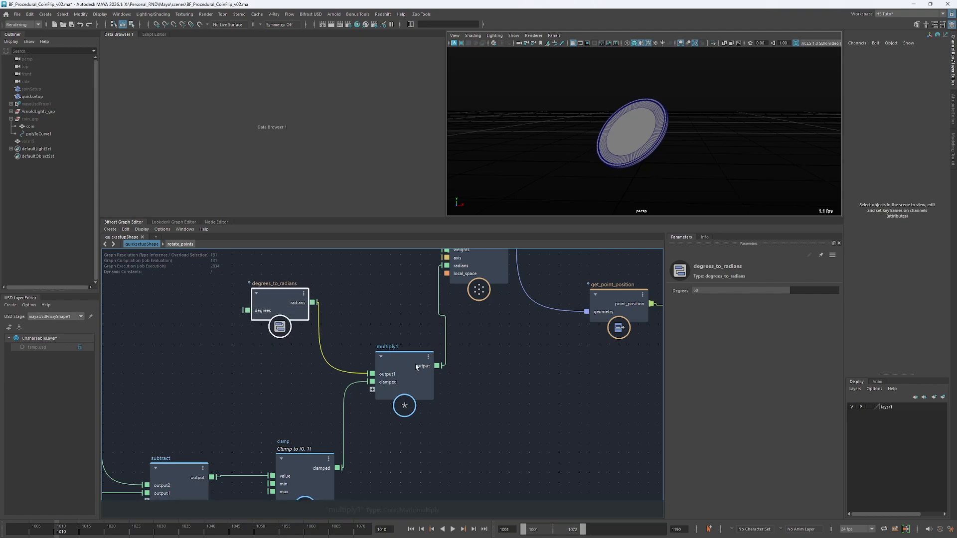
Shift the clamp and multiply1 nodes slightly to the left to tidy the end of the node chain
click(416, 367)
alt+middle_drag(284, 392, 381, 333)
drag(387, 412, 365, 410)
click(375, 322)
alt+middle_drag(376, 322, 334, 361)
drag(460, 345, 440, 338)
alt+middle_drag(483, 288, 456, 340)
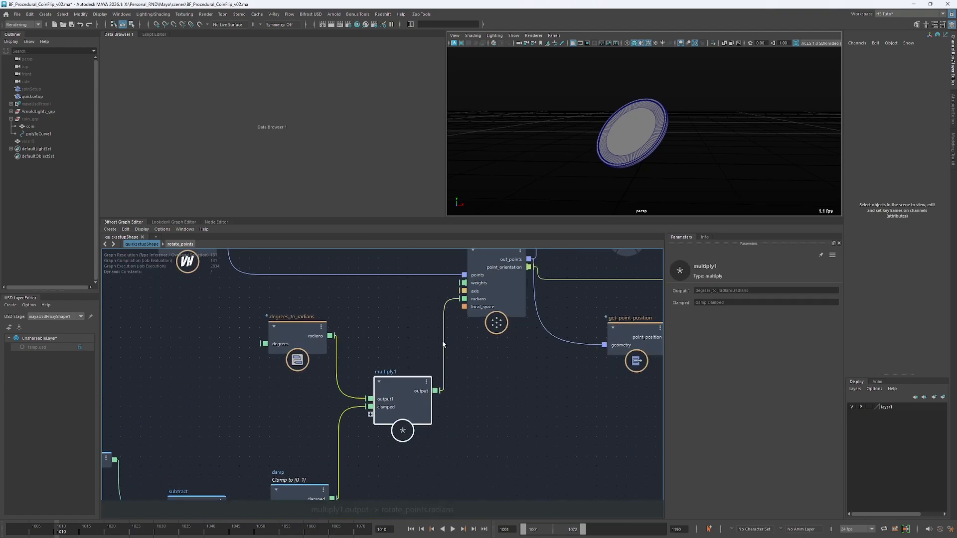
Watch the connection from multiply1 to rotate_points in the Data Browser and play the animation to examine the radians value
right_click(444, 343)
click(477, 379)
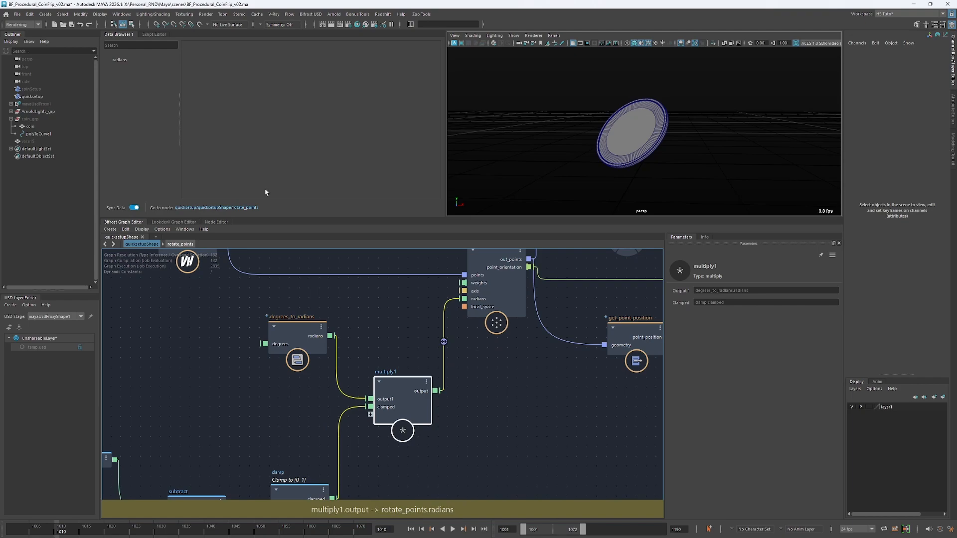
click(121, 61)
key(alt+v)
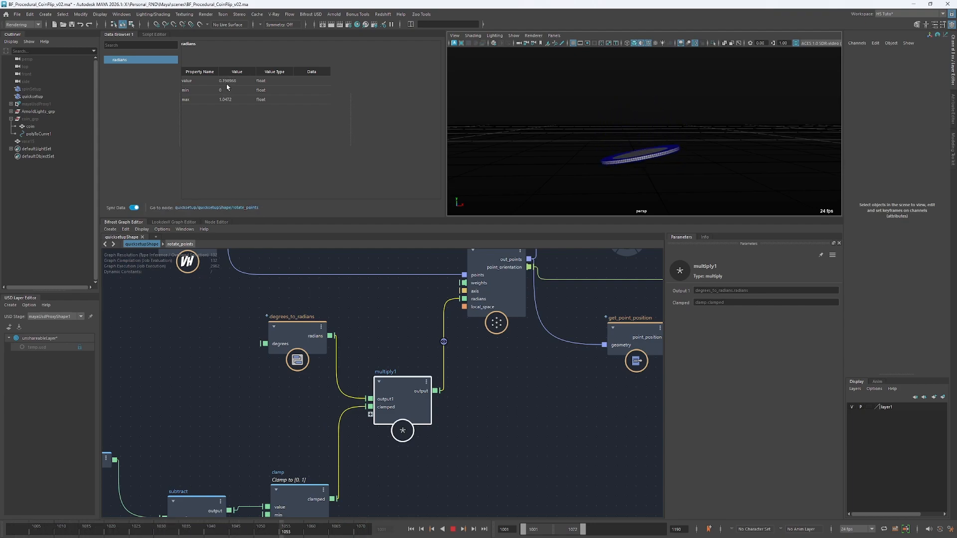
key(alt+v)
key(alt+shift+v)
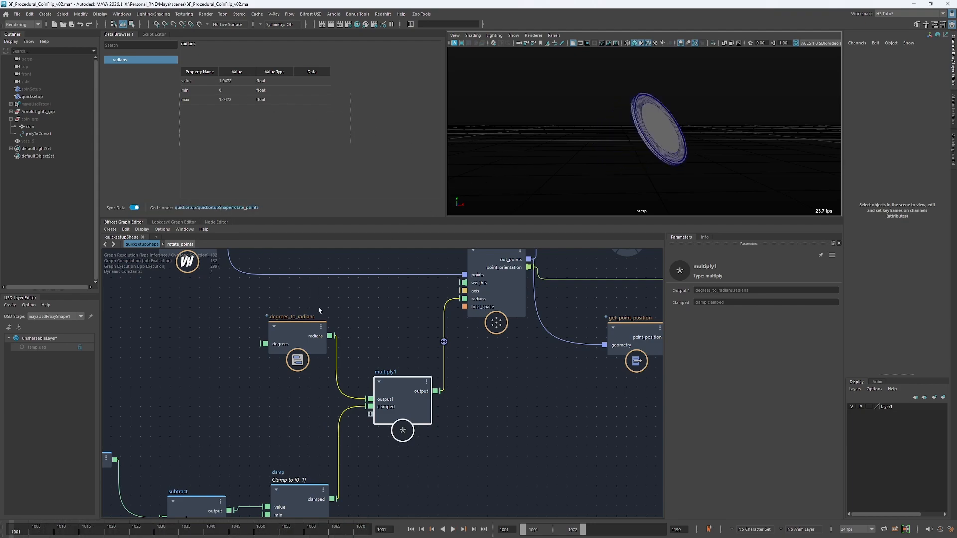
Set the Loop Duration of move_points_along_strand to 8 and play the animation to check the coin's spin
alt+middle_drag(224, 294, 352, 338)
scroll(353, 337, down, 2)
click(321, 290)
click(775, 337)
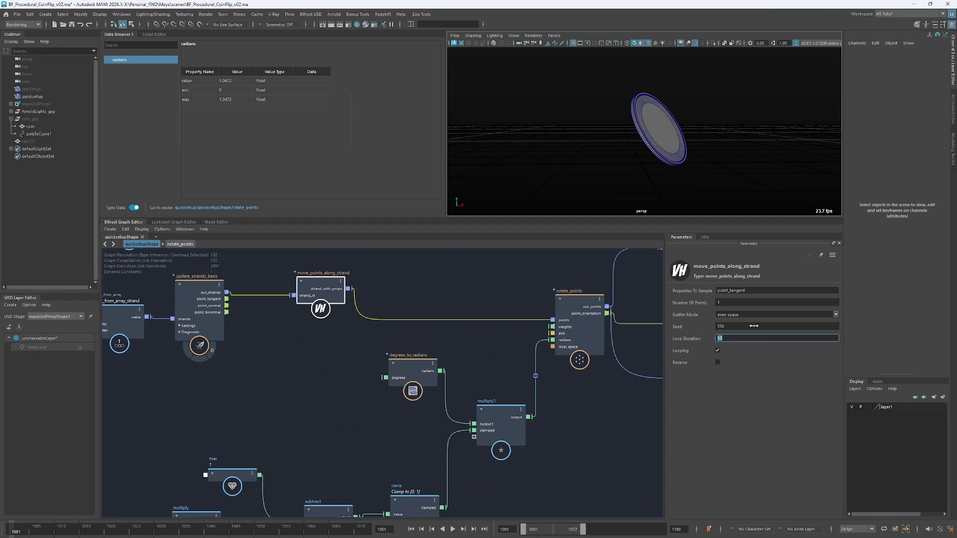
text(8)
key(Return)
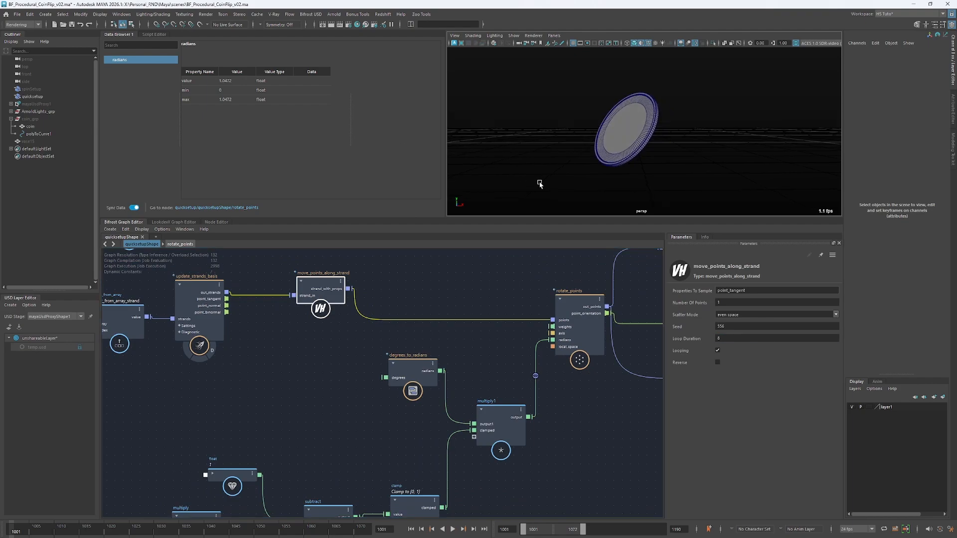
key(alt+v)
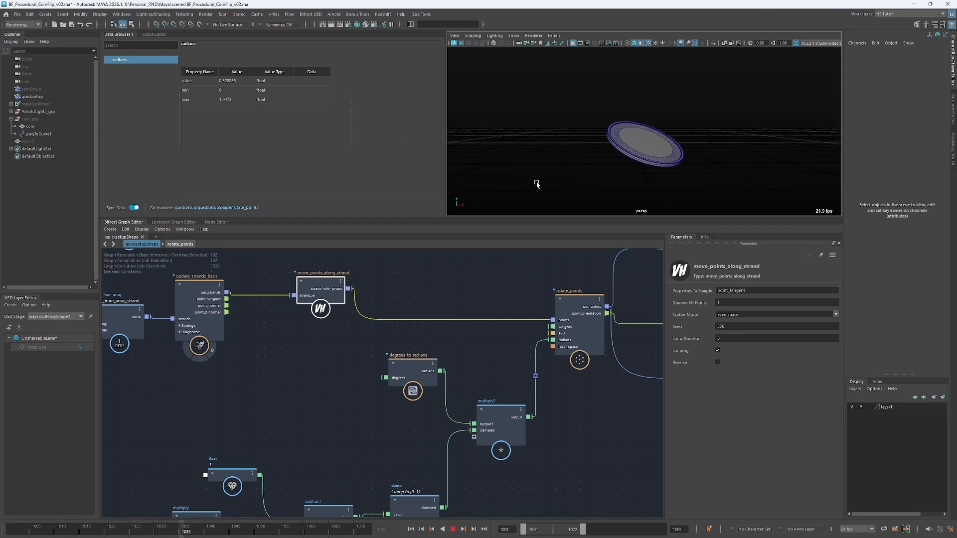
key(Escape)
Try 0.03 in the float node feeding multiply, play the animation, and restore the value to 0.015
alt+middle_drag(329, 387, 404, 272)
click(242, 496)
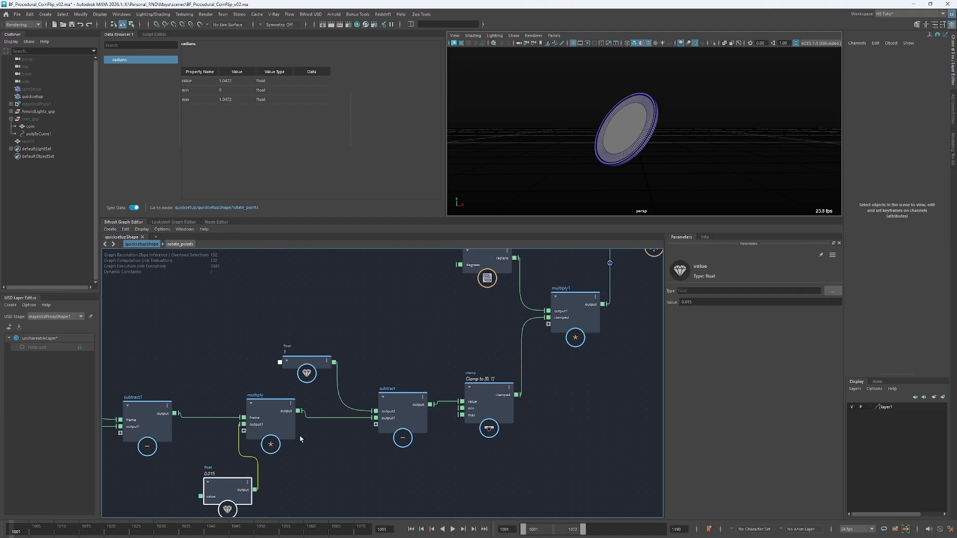
click(724, 302)
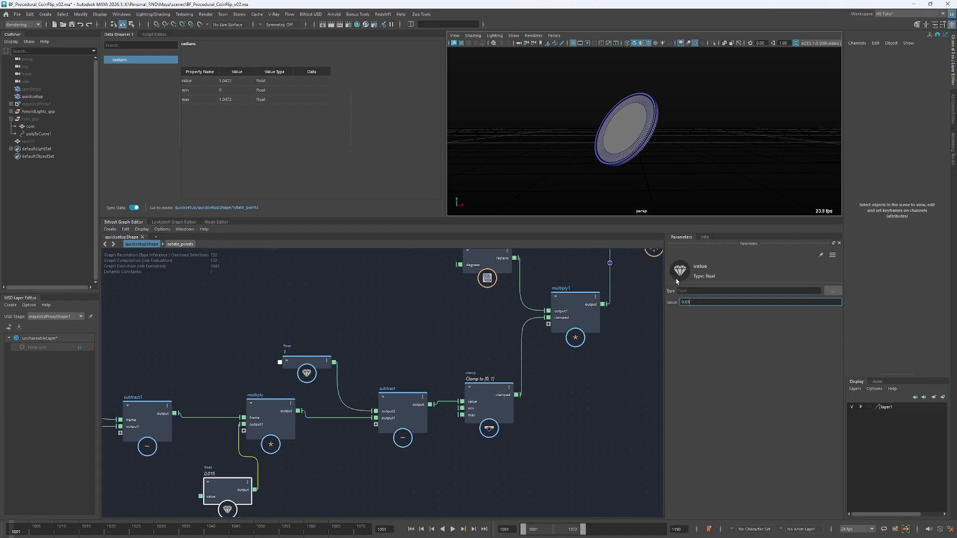
key(alt+v)
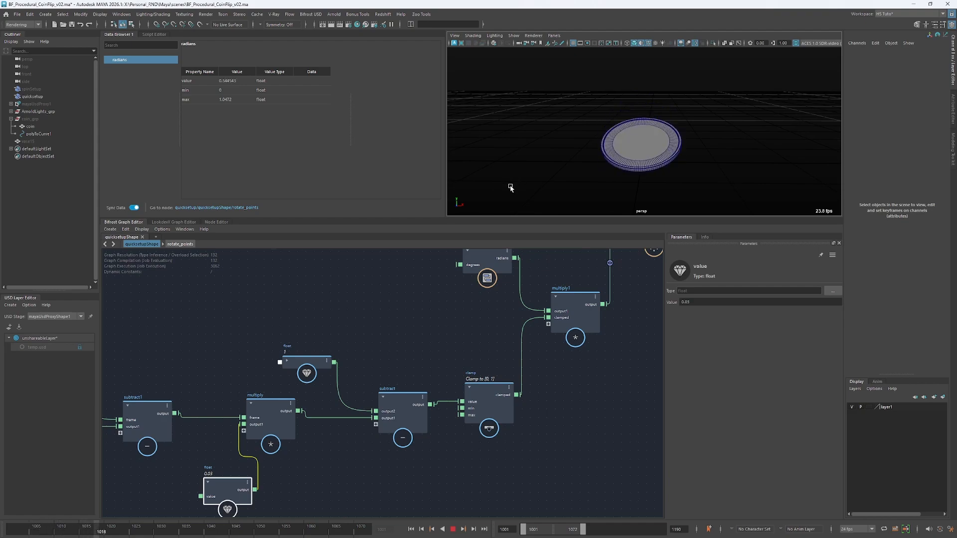
key(Escape)
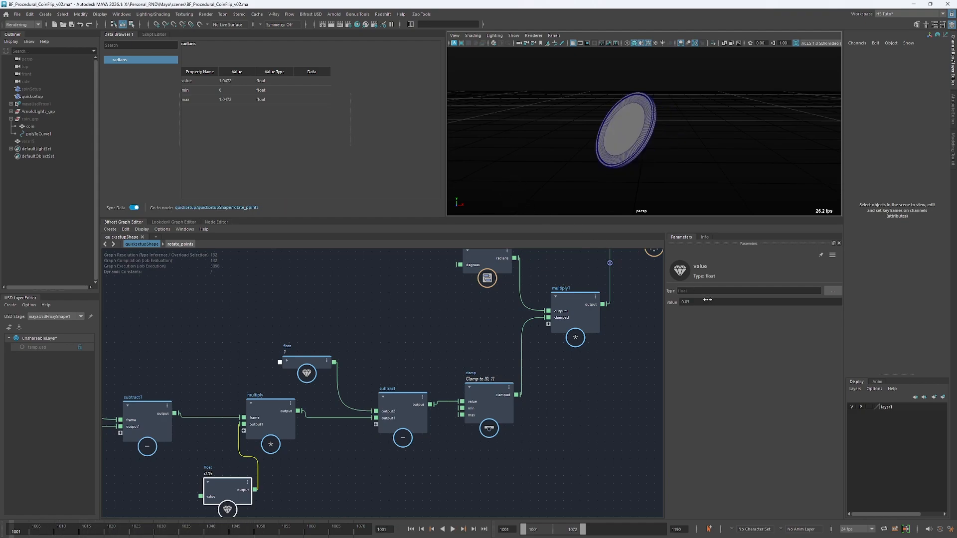
click(700, 302)
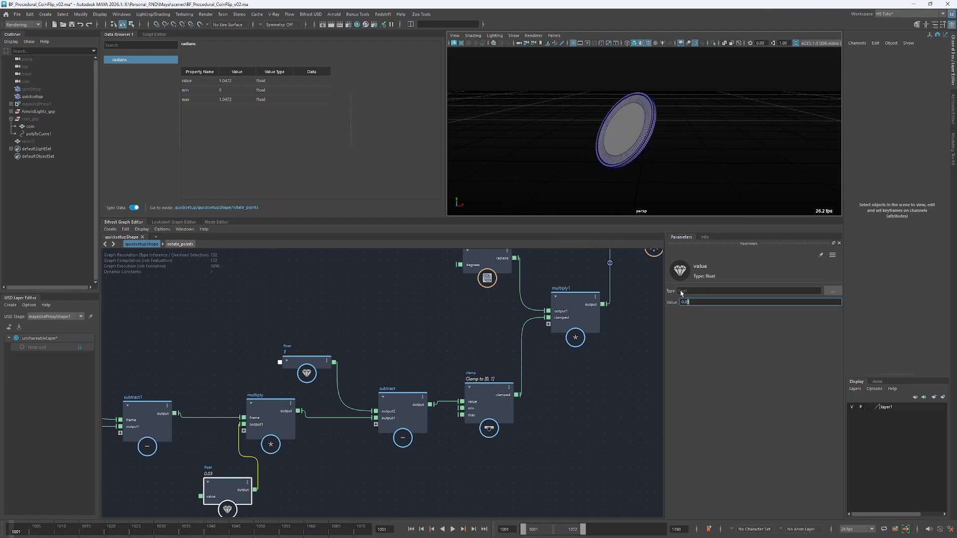
Set the Loop Duration of move_points_along_strand to 10
scroll(428, 300, down, 5)
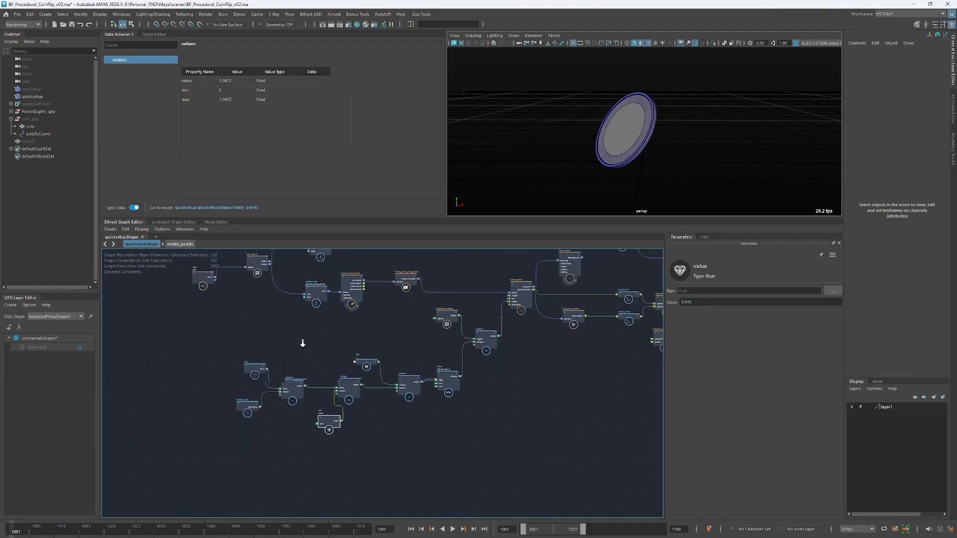
click(390, 299)
click(766, 336)
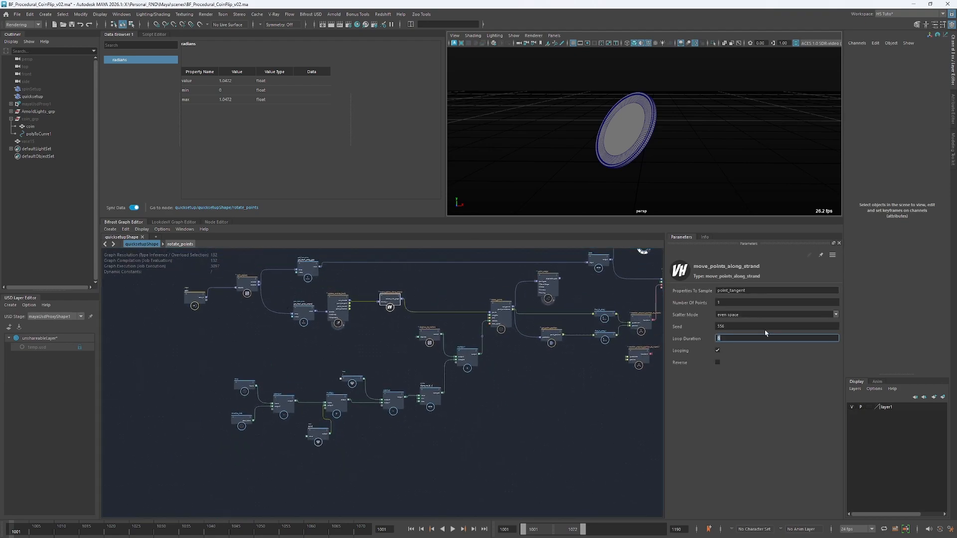
text(10)
key(Return)
Review the quicksetupShape node network and the coin in the viewport, selecting polyToCurve1 in the scene
alt+middle_drag(444, 289, 361, 312)
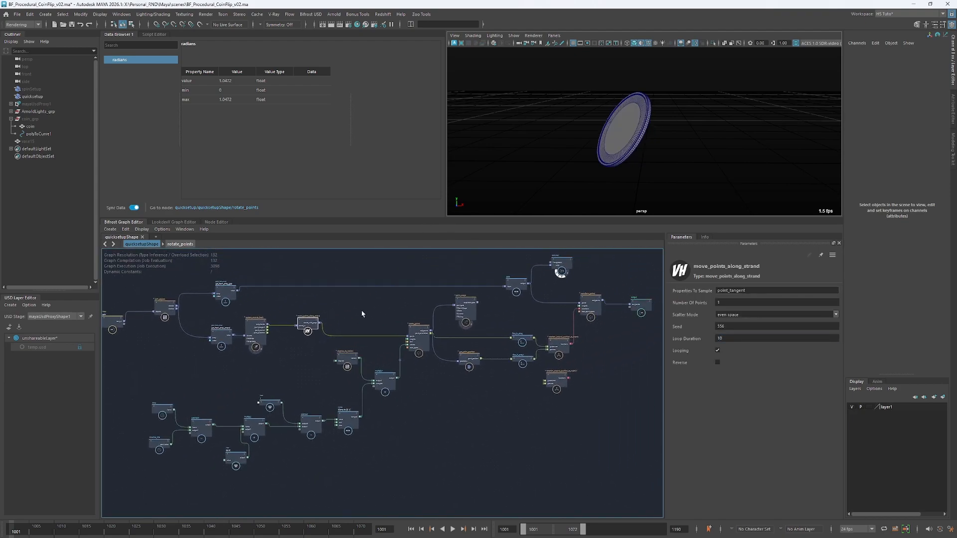
scroll(394, 309, up, 1)
alt+middle_drag(507, 319, 383, 336)
scroll(387, 340, up, 2)
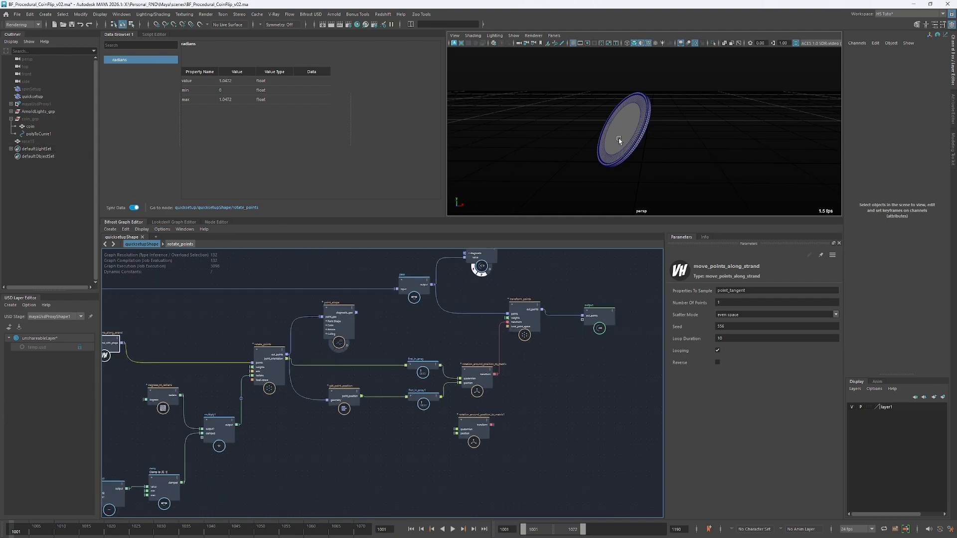
mouse_move(619, 141)
alt+mouse_down()
mouse_move(705, 138)
mouse_move(626, 139)
alt+mouse_up()
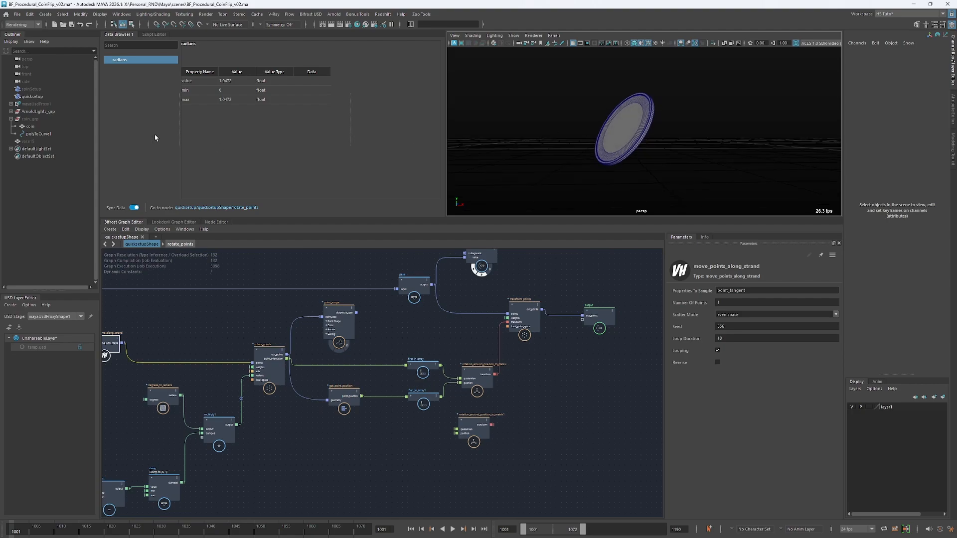
click(39, 134)
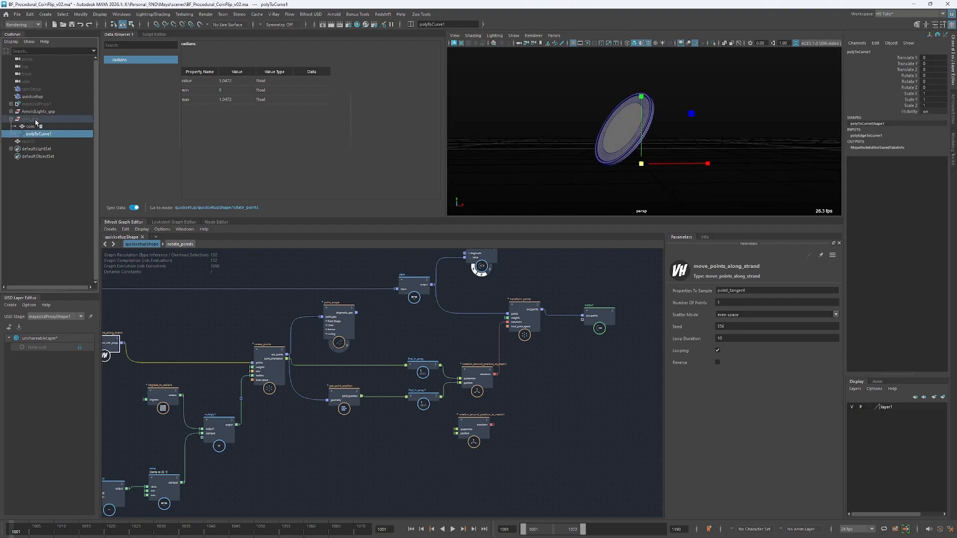
click(228, 280)
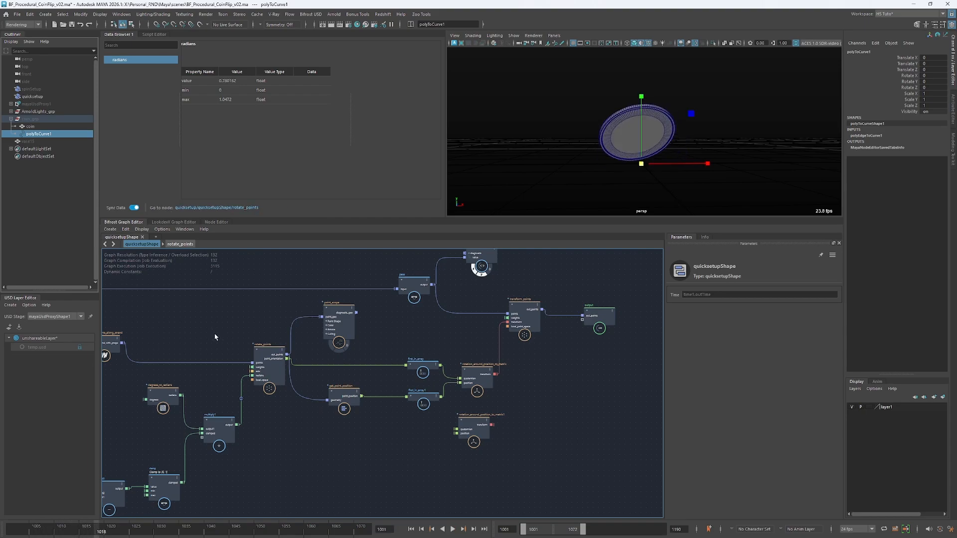
key(a)
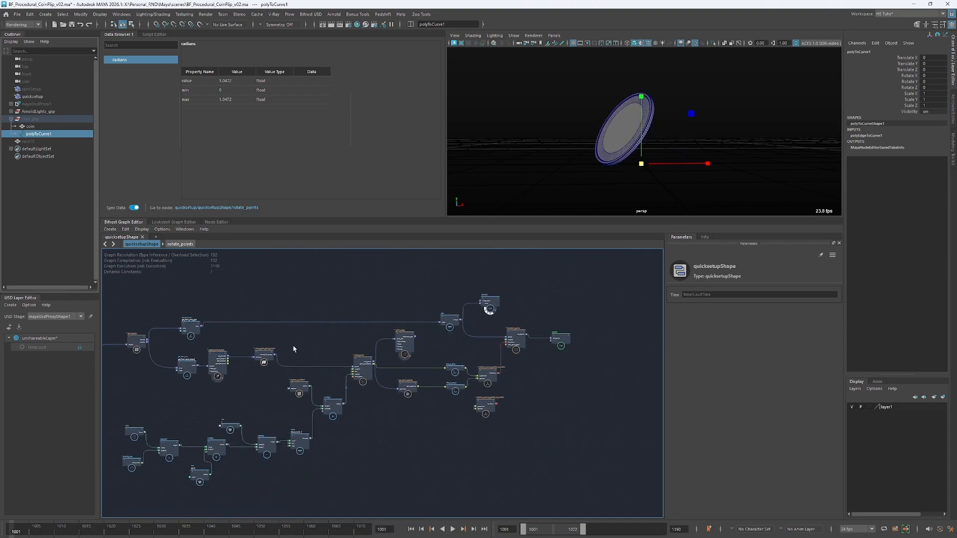
Close the quicksetupShape graph and open the spinSetupShape graph
click(143, 238)
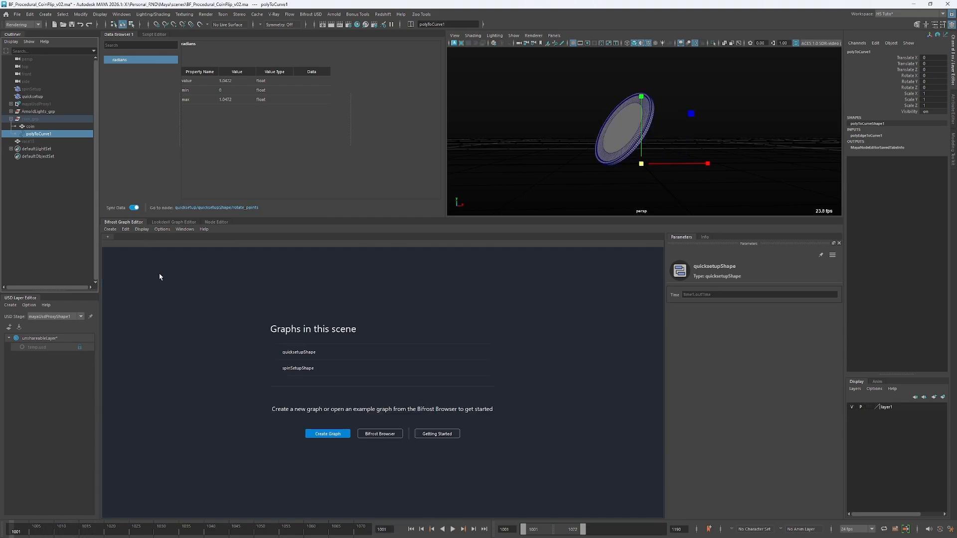
click(298, 369)
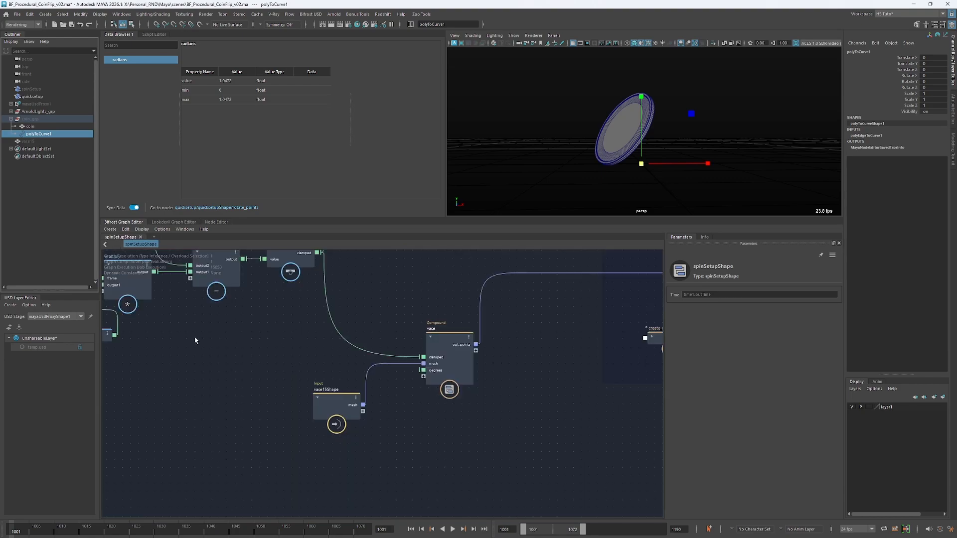
scroll(289, 349, up, 3)
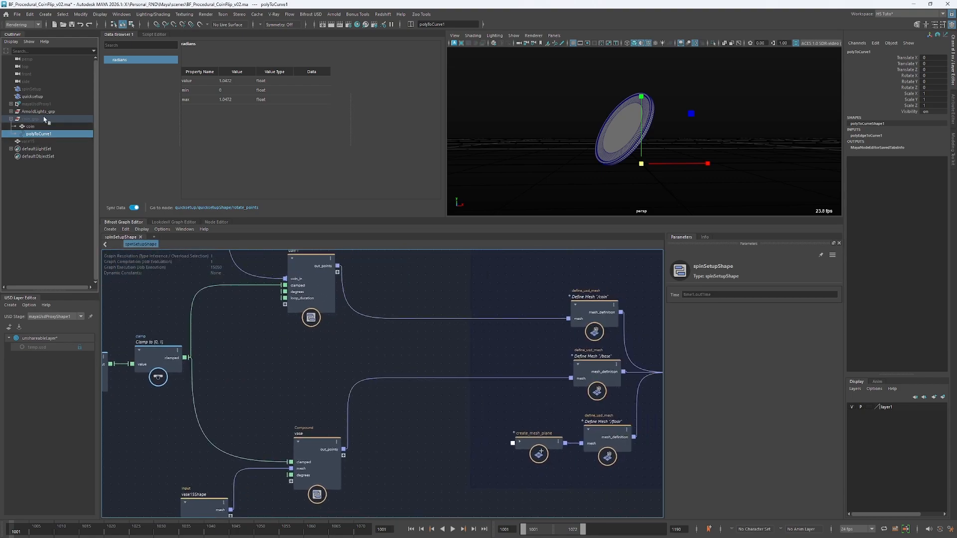
Hide the quicksetup object in the scene and make the spinSetup object visible
click(34, 96)
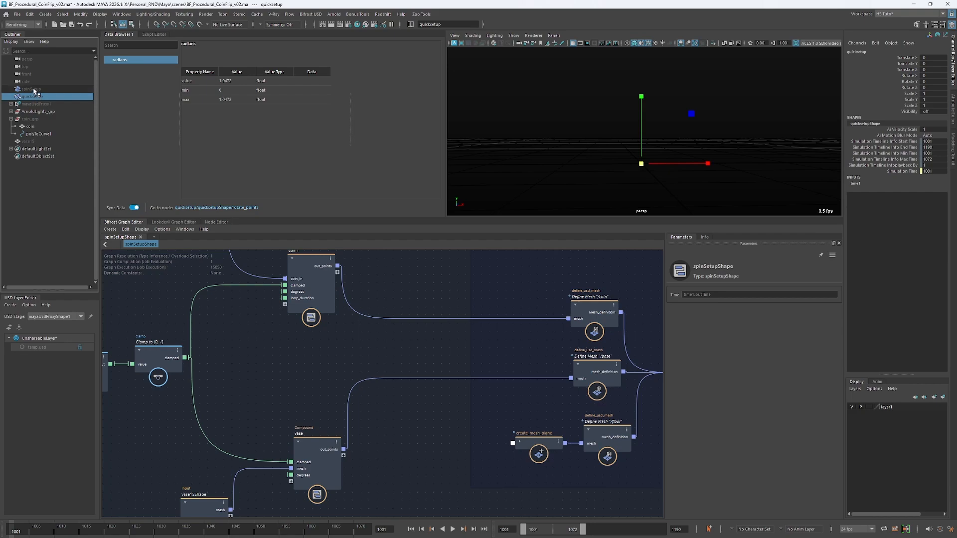
click(33, 89)
alt+middle_drag(413, 445, 410, 408)
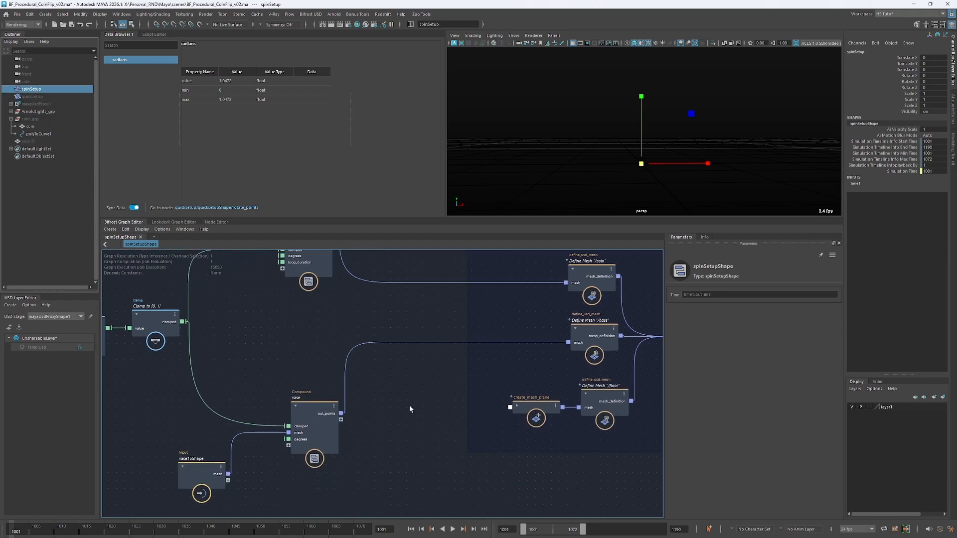
Add a terminal node to the spinSetupShape graph and turn on the diagnostic display of the terminal inside the vase compound
key(Tab)
text(ter)
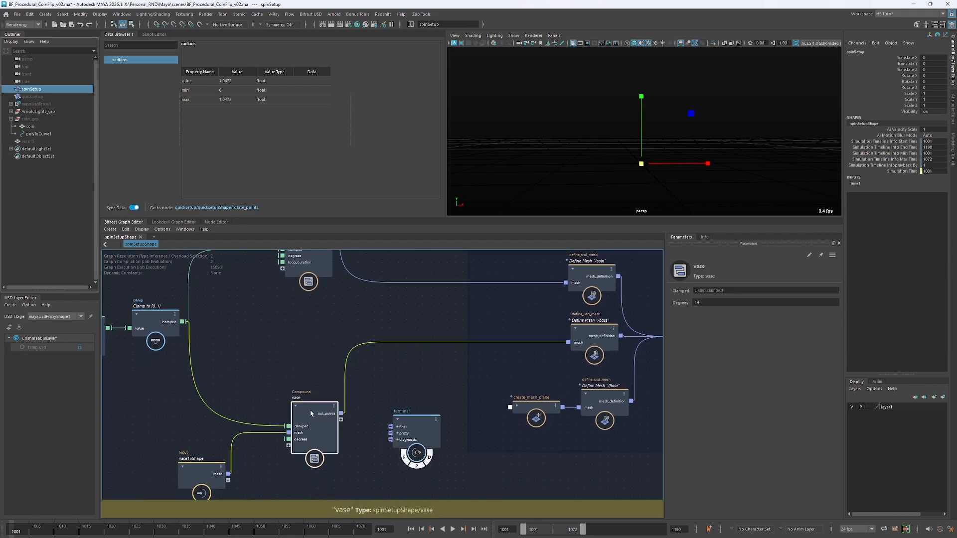
double_click(311, 404)
scroll(357, 310, up, 3)
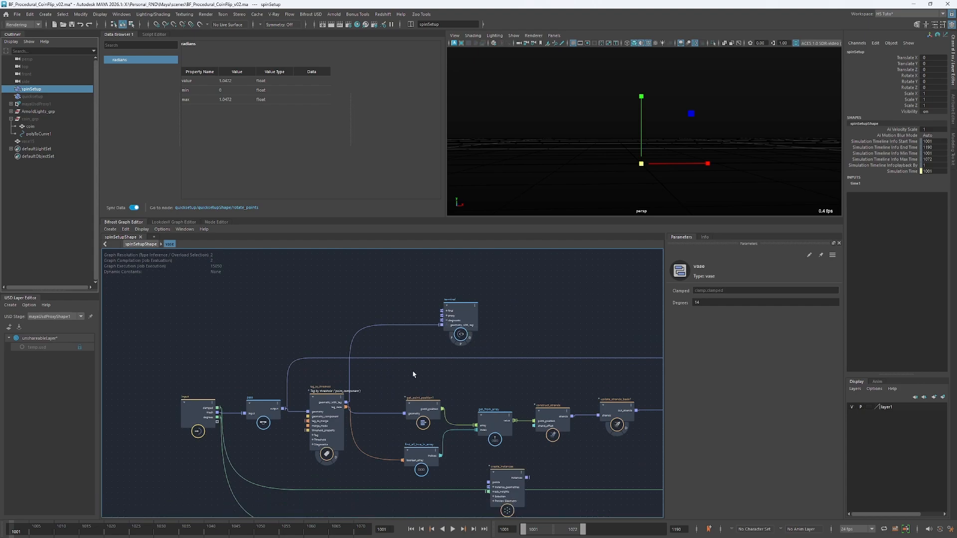
click(469, 339)
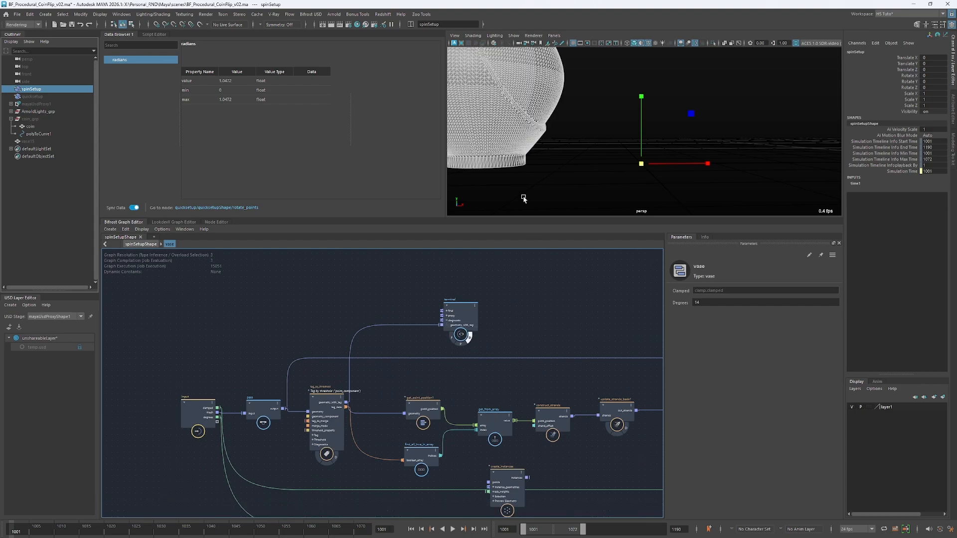
Switch the viewport to shaded display and bring the whole lower part of the vase into view
click(575, 193)
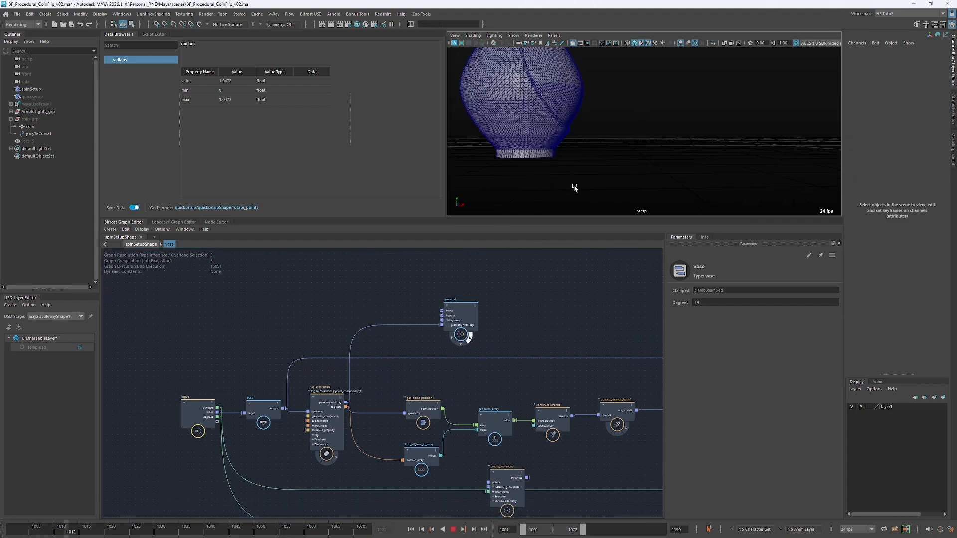
key(alt+5)
alt+drag(562, 175, 653, 187)
Make the vase15 object visible in the scene and hide polyToCurve1
click(29, 141)
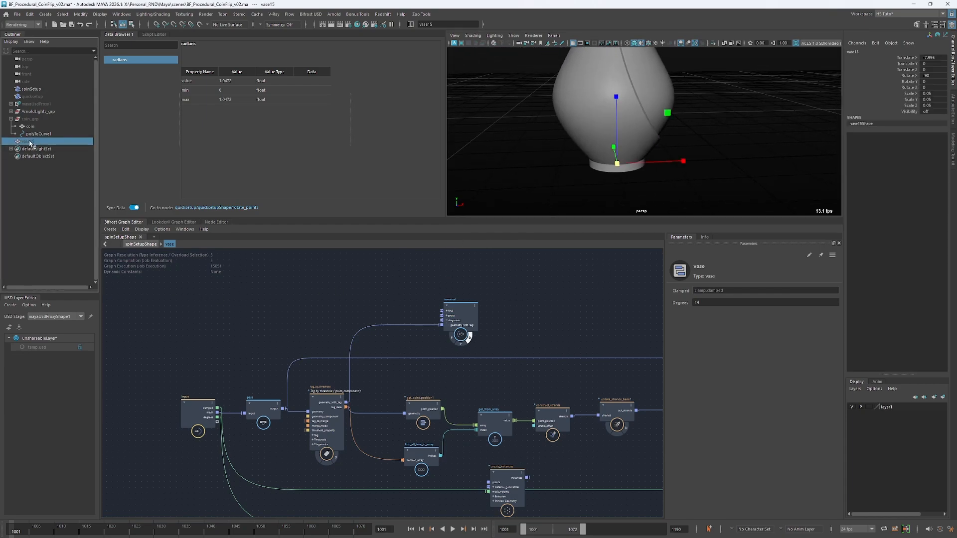
click(38, 135)
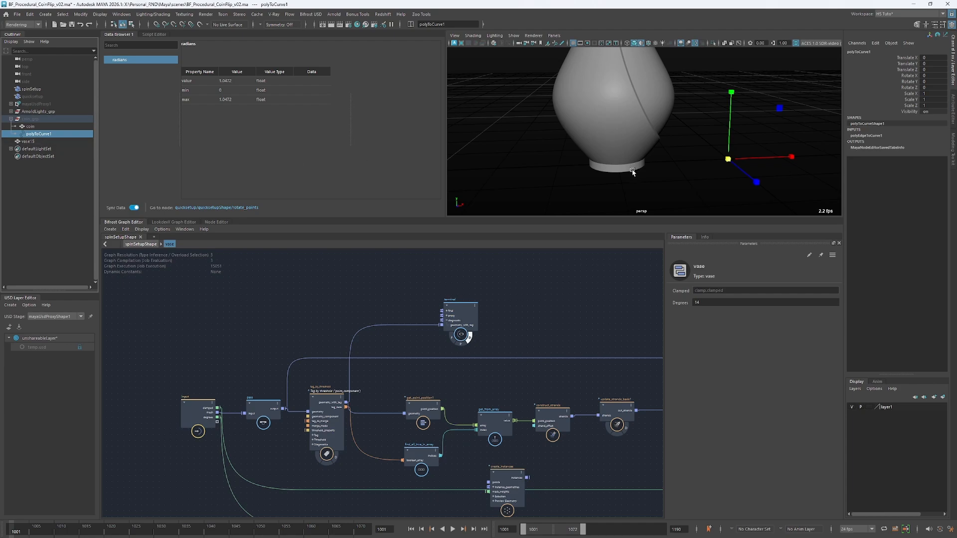
key(ctrl+h)
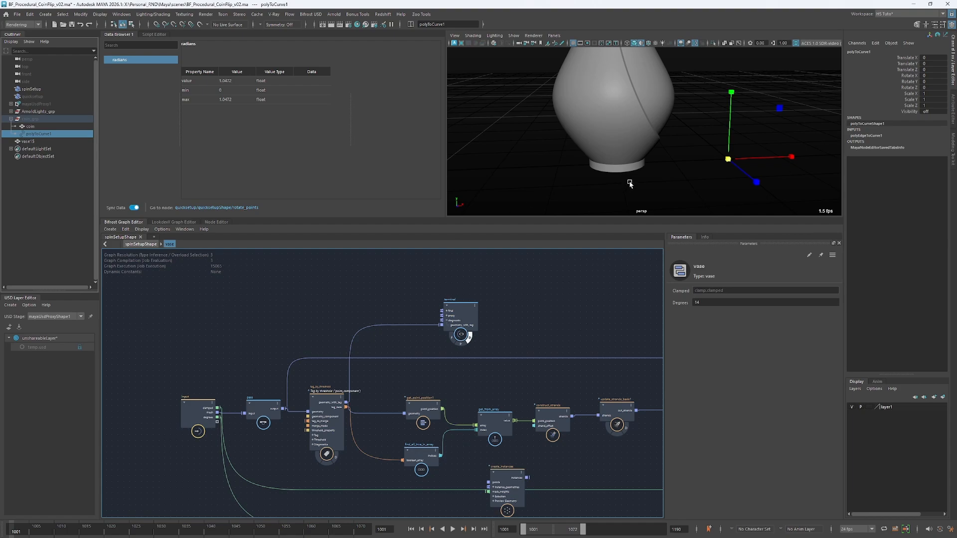
Delete the unconnected create_instances node from the vase compound
middle_drag(571, 375, 690, 343)
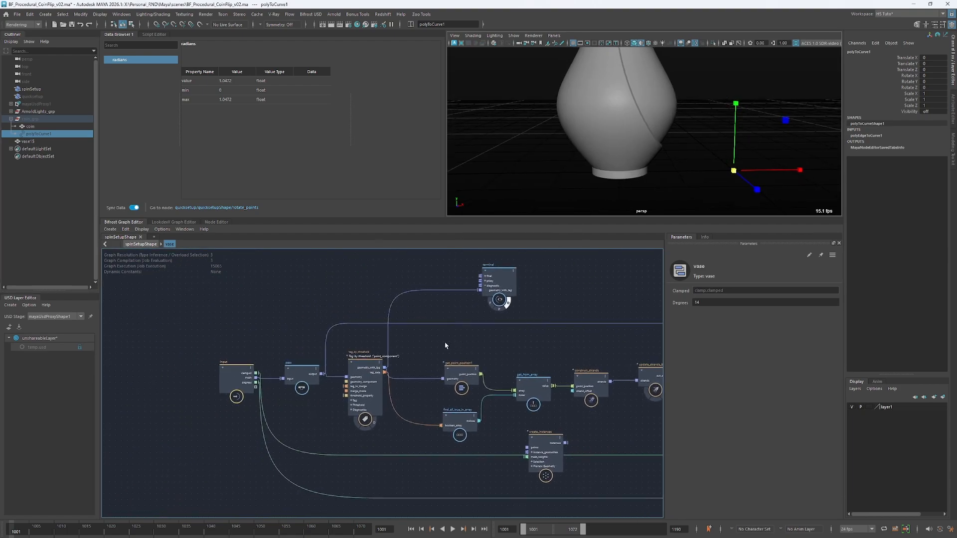
click(546, 446)
key(Delete)
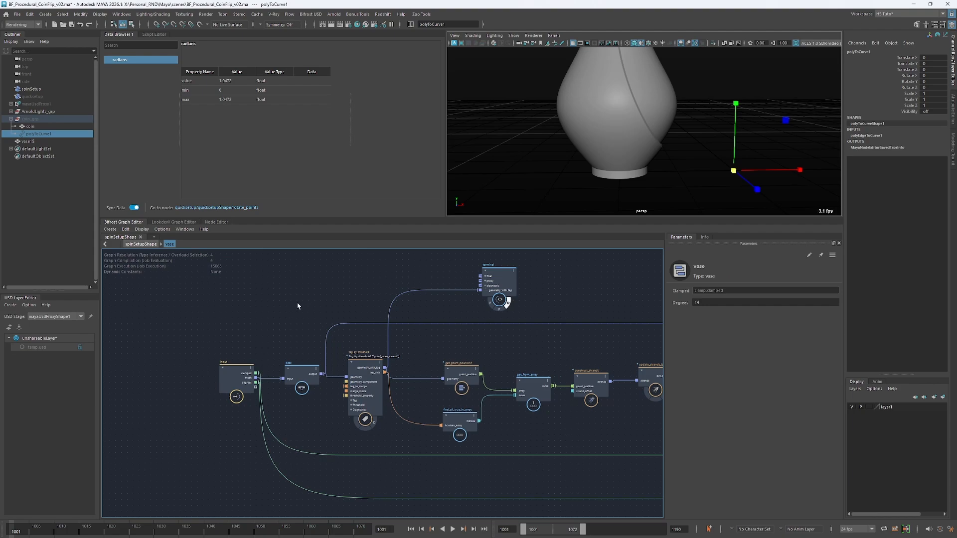
Examine the pass node and its connections from the compound input to tag_by_threshold
scroll(282, 311, up, 2)
scroll(259, 322, down, 1)
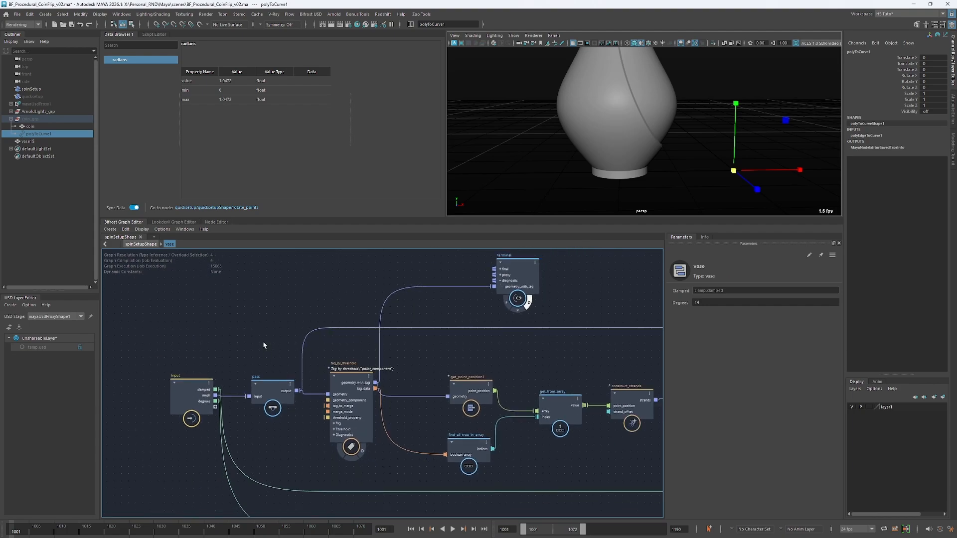
click(264, 389)
middle_drag(256, 331, 246, 335)
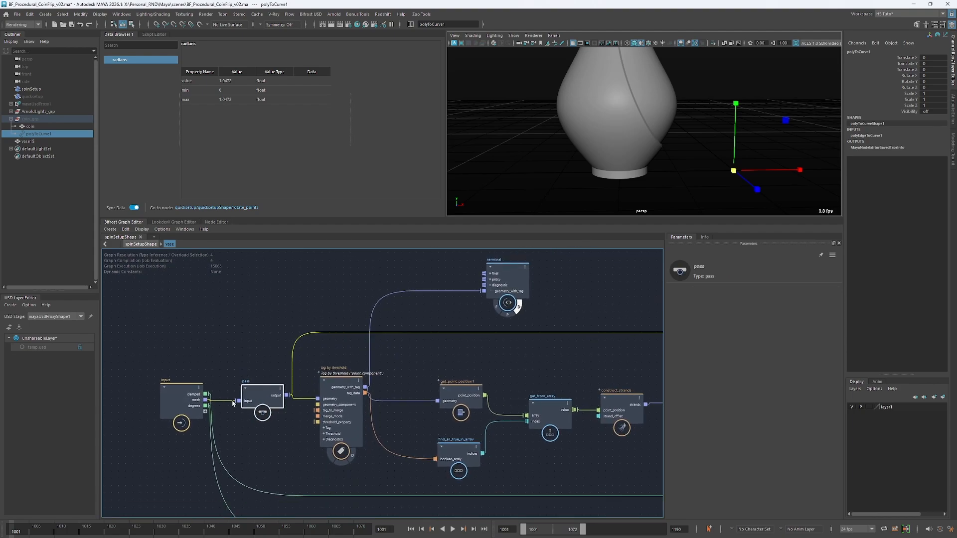
middle_drag(339, 404, 308, 397)
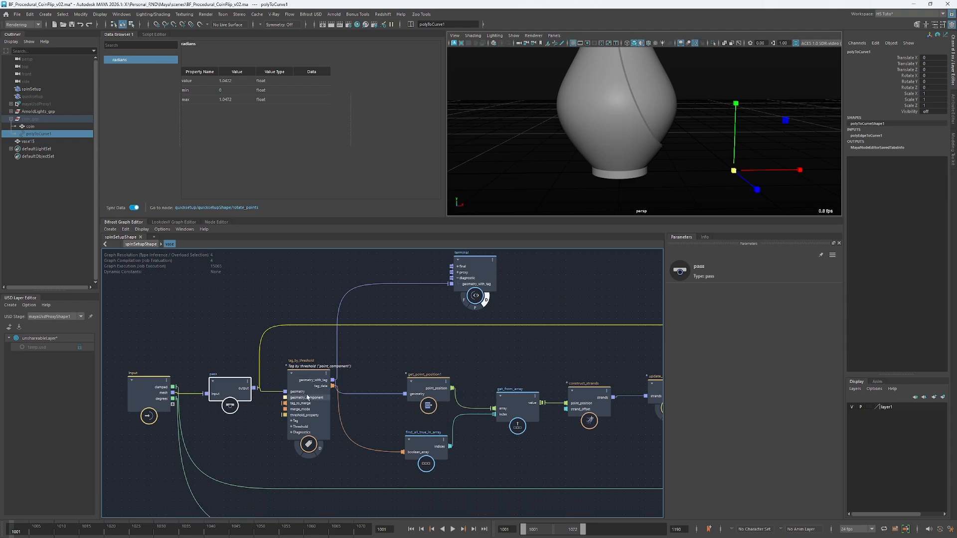
click(228, 302)
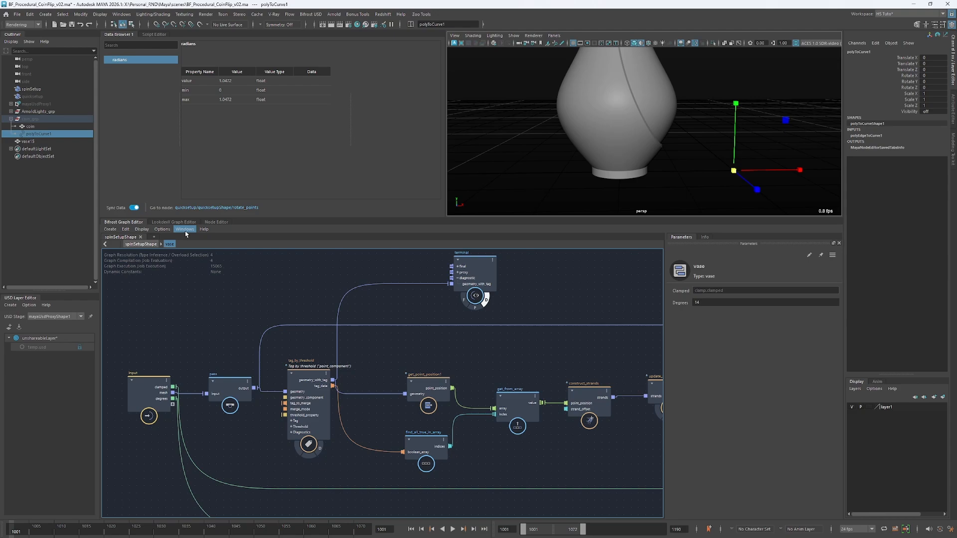
Collapse coin_grp in the scene hierarchy and display the Component Tags attributes of vase15Shape
click(11, 119)
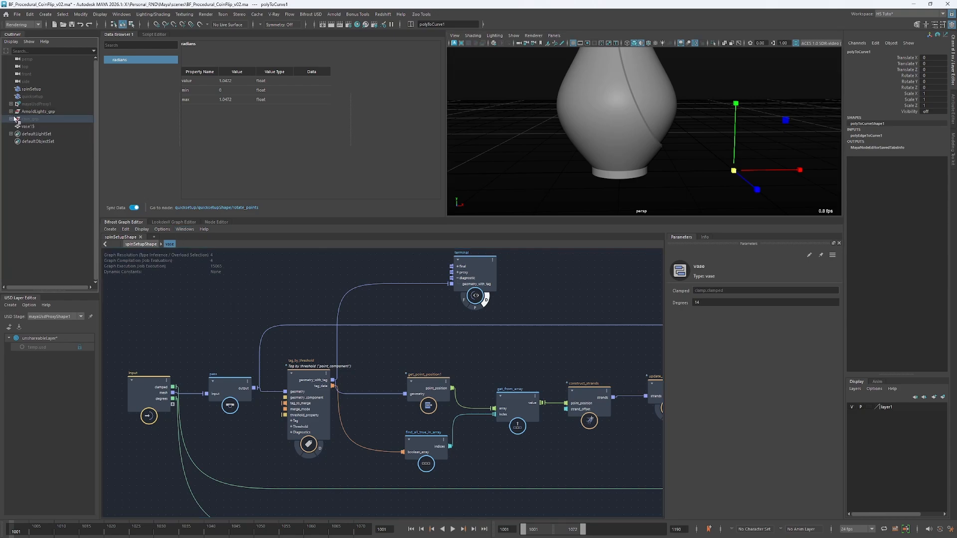
click(194, 290)
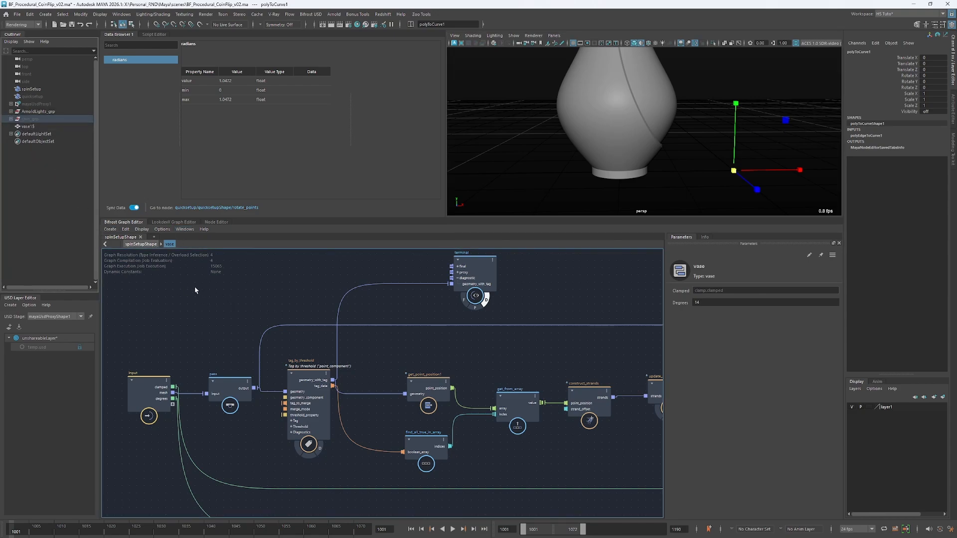
click(28, 126)
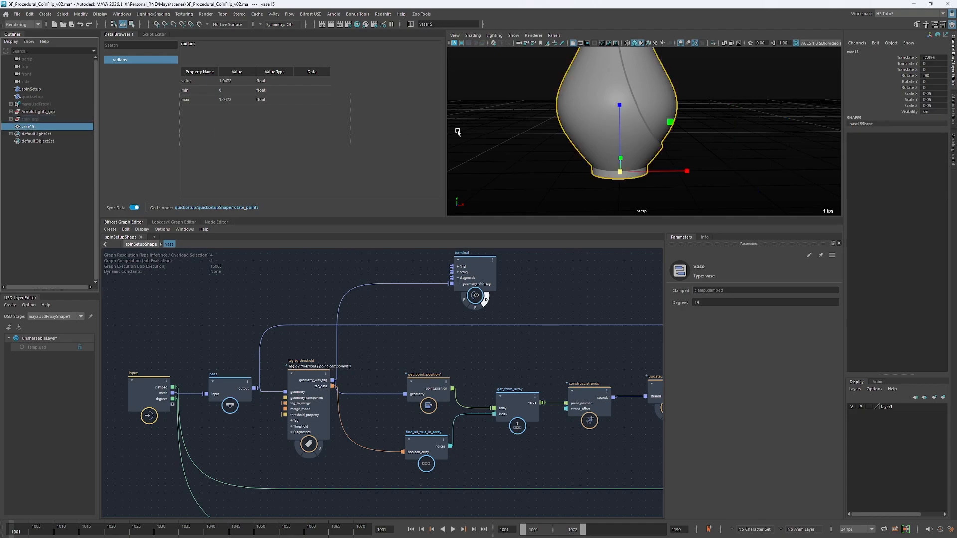
key(ctrl+a)
click(818, 213)
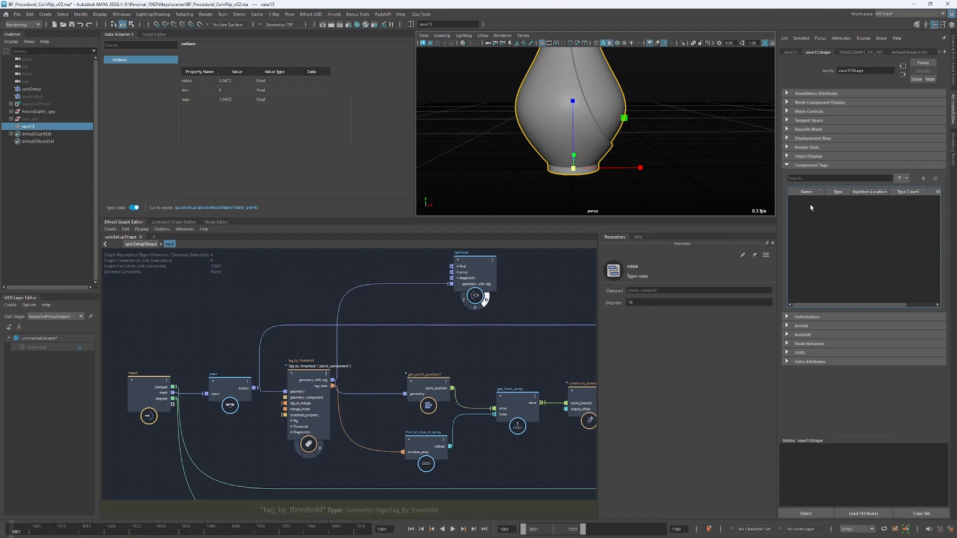
click(55, 186)
right_click(54, 186)
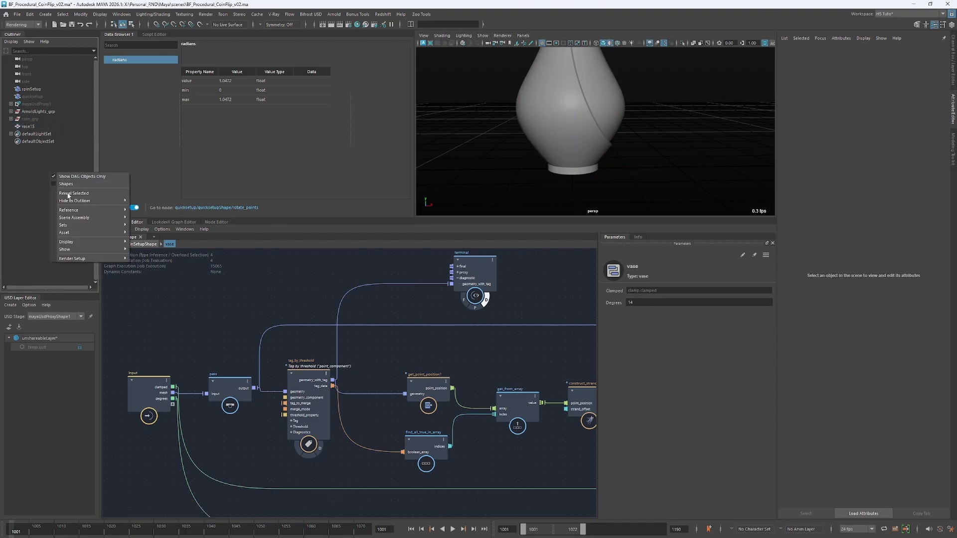
mouse_move(100, 225)
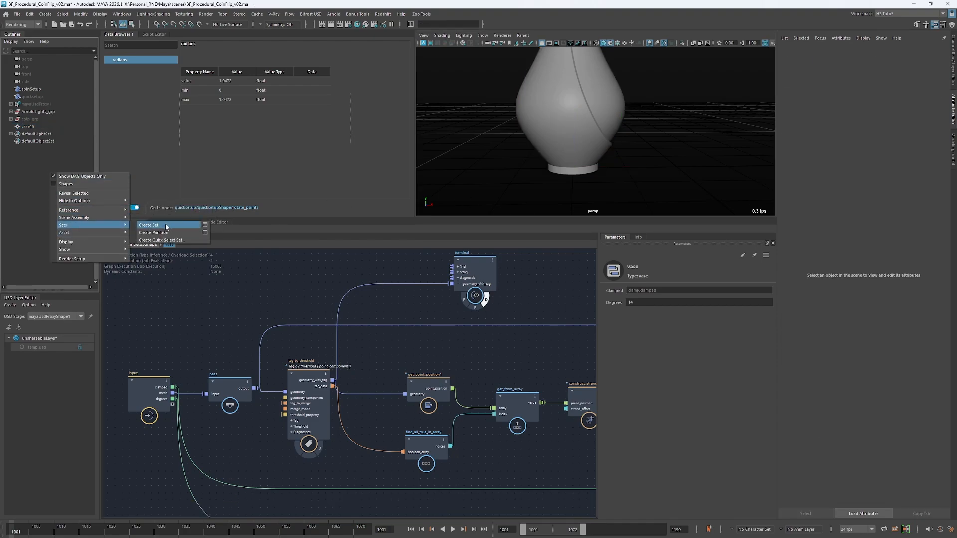
click(32, 178)
click(28, 127)
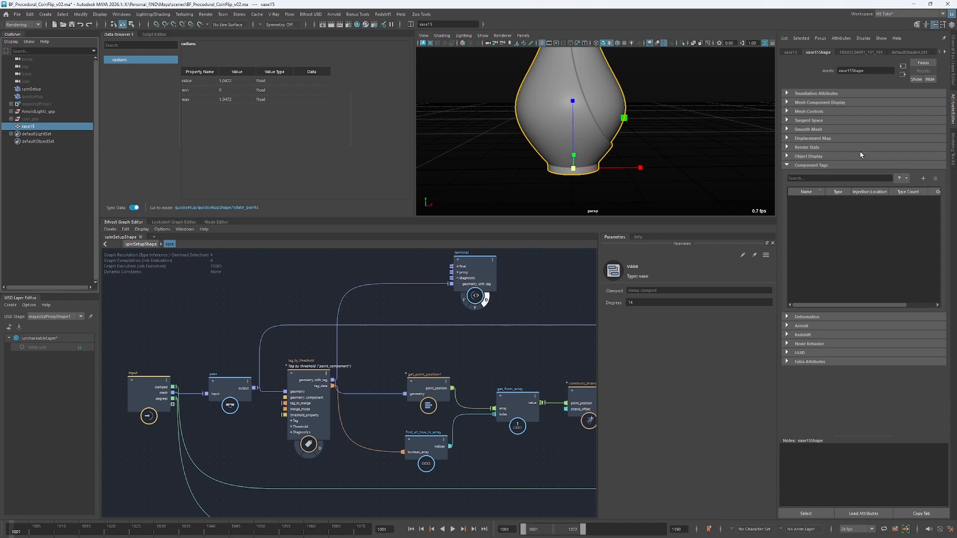
click(63, 184)
right_click(48, 181)
click(54, 192)
right_click(33, 168)
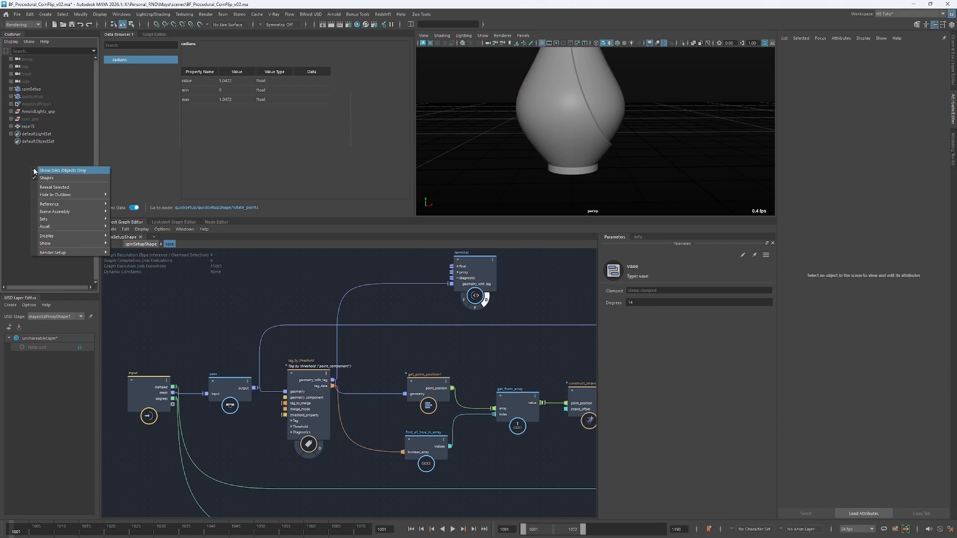
click(46, 177)
Create a new empty set in the scene and select it
right_click(41, 184)
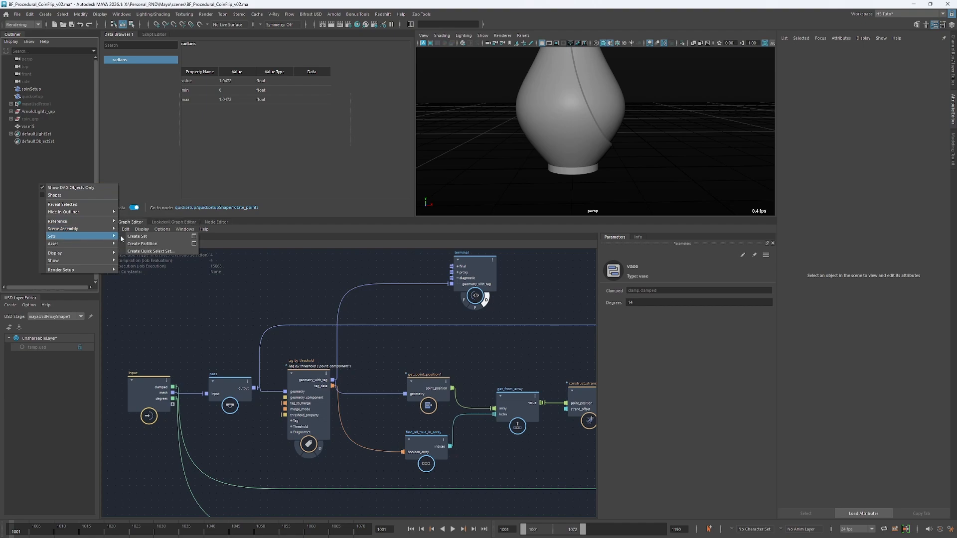
click(137, 236)
click(26, 149)
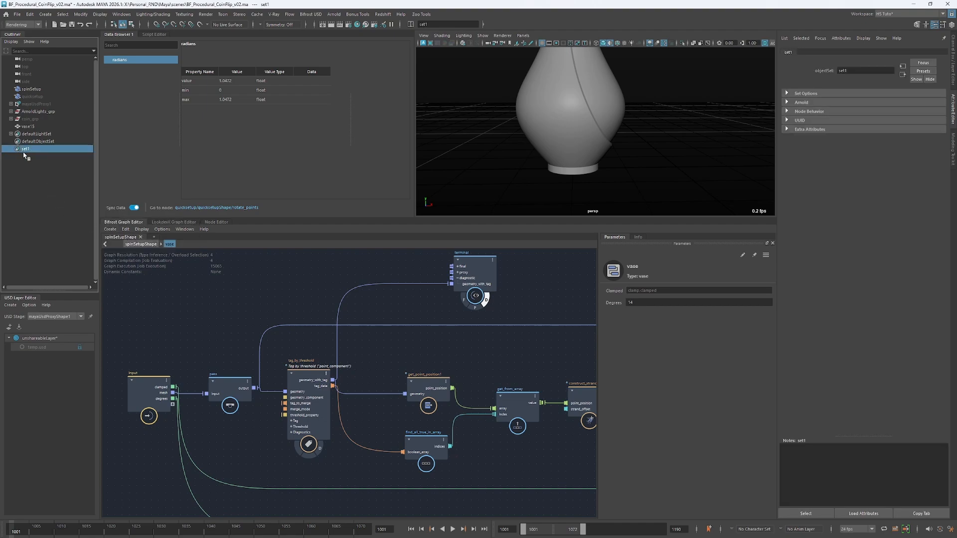
Review the Component Tags attributes of vase15Shape, then return to the vase's channel values
click(28, 127)
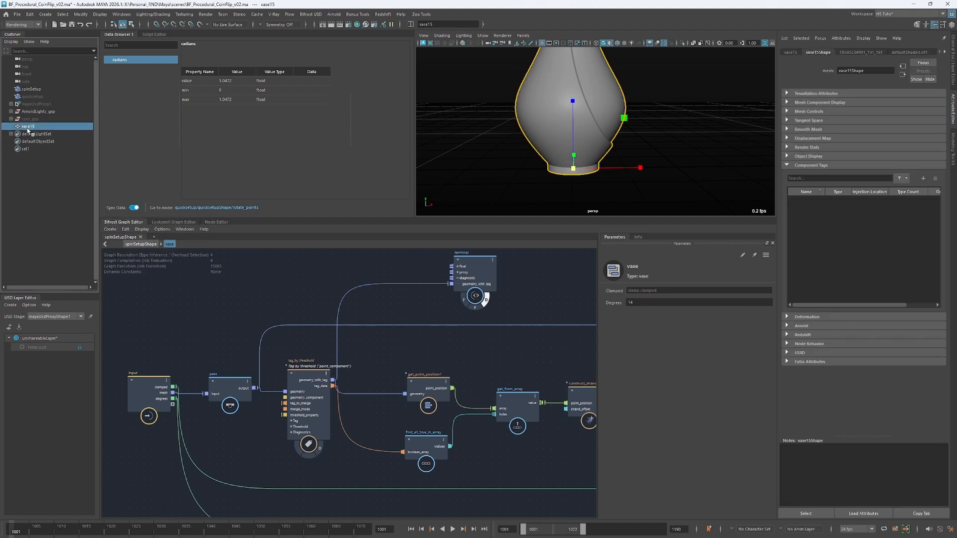
click(37, 202)
click(30, 119)
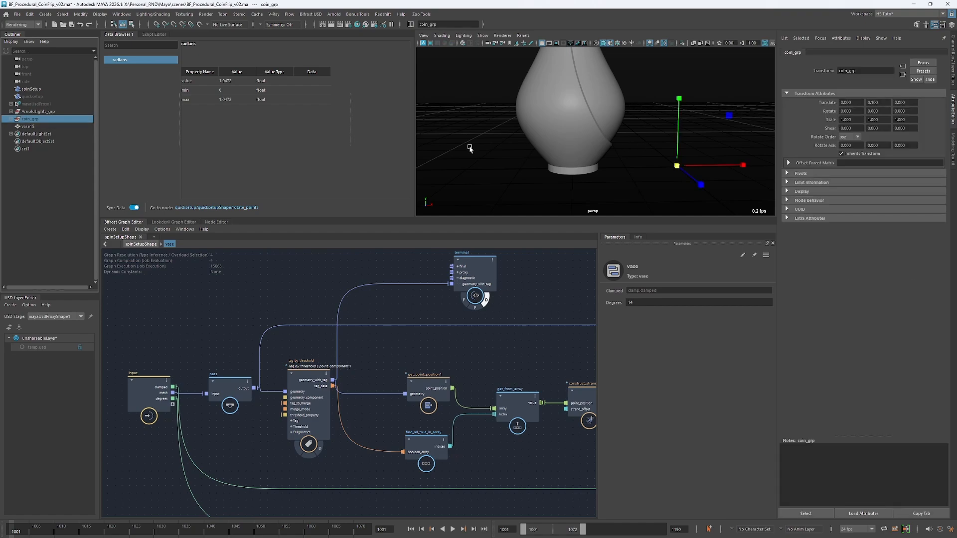
click(56, 126)
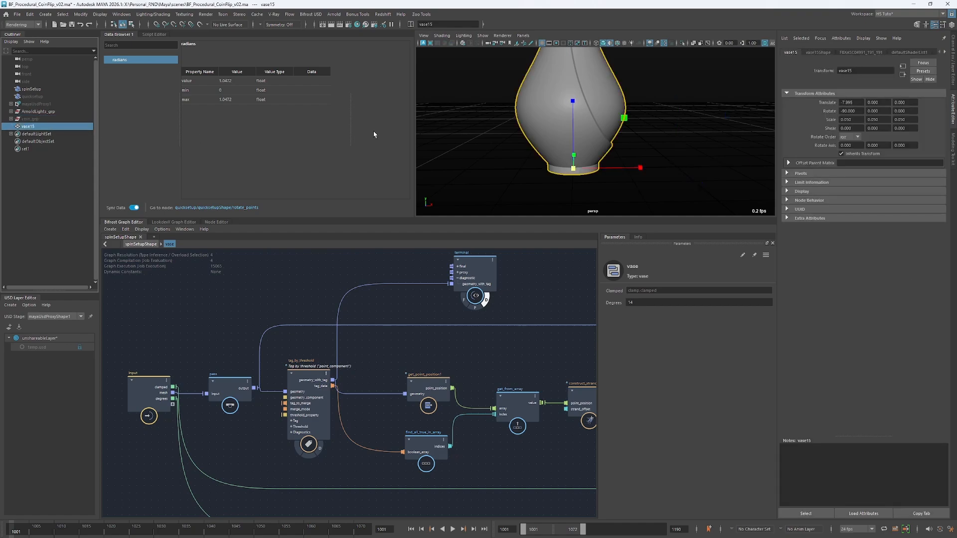
click(818, 53)
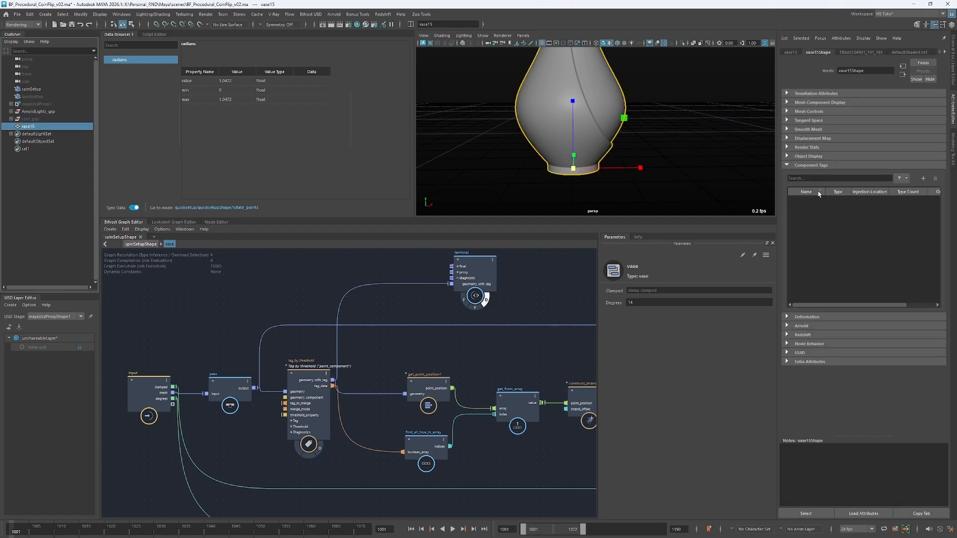
key(ctrl+a)
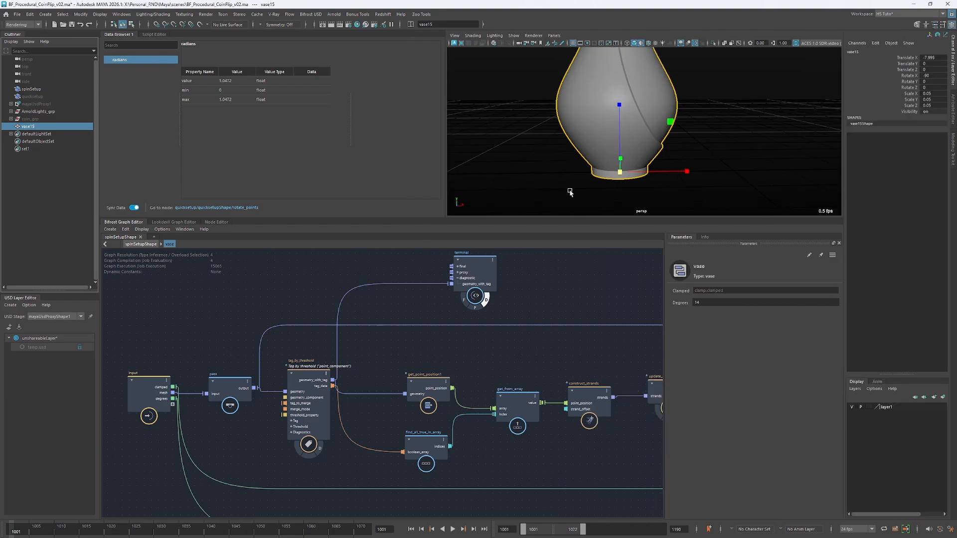
Search the Bifrost node library for "tag" to review the available tagging nodes, then close the library
click(295, 366)
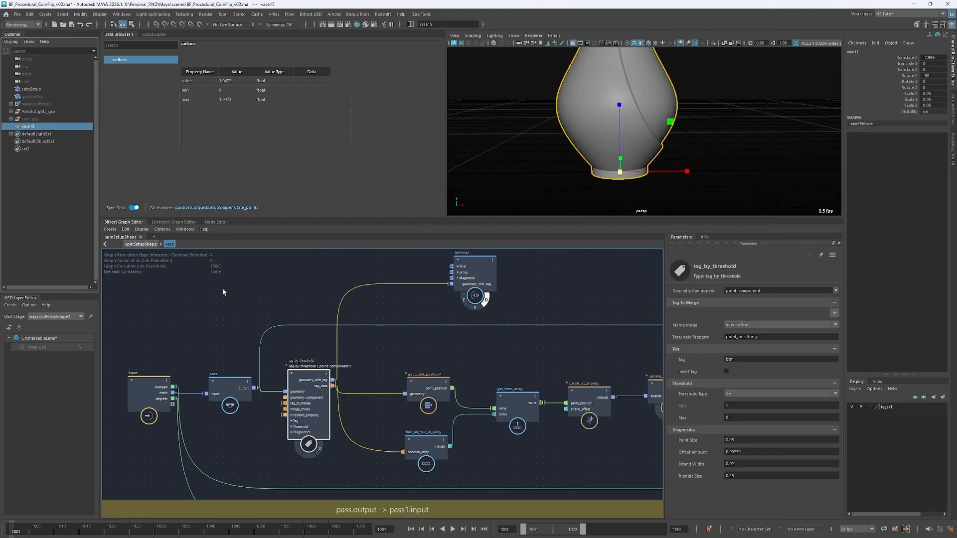
click(177, 229)
click(198, 253)
text(ta)
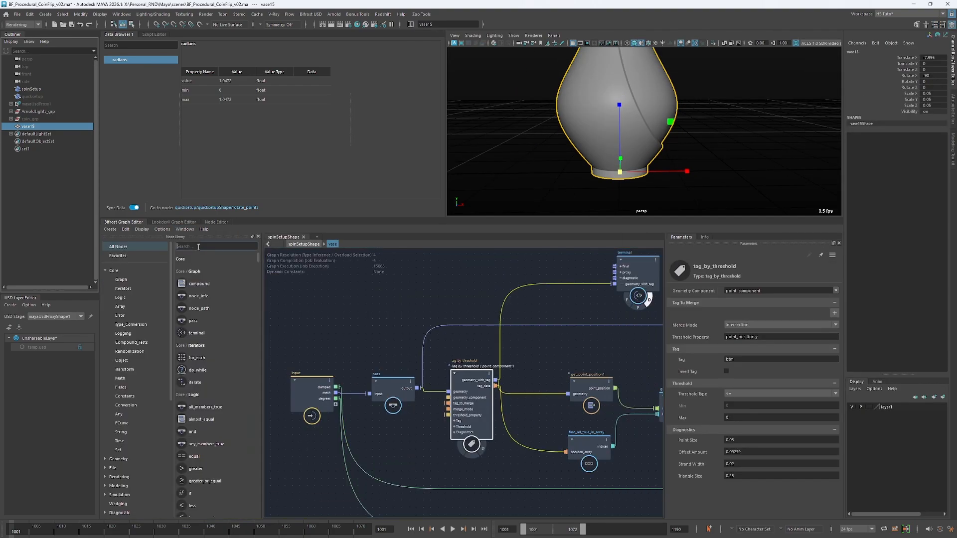
text(g)
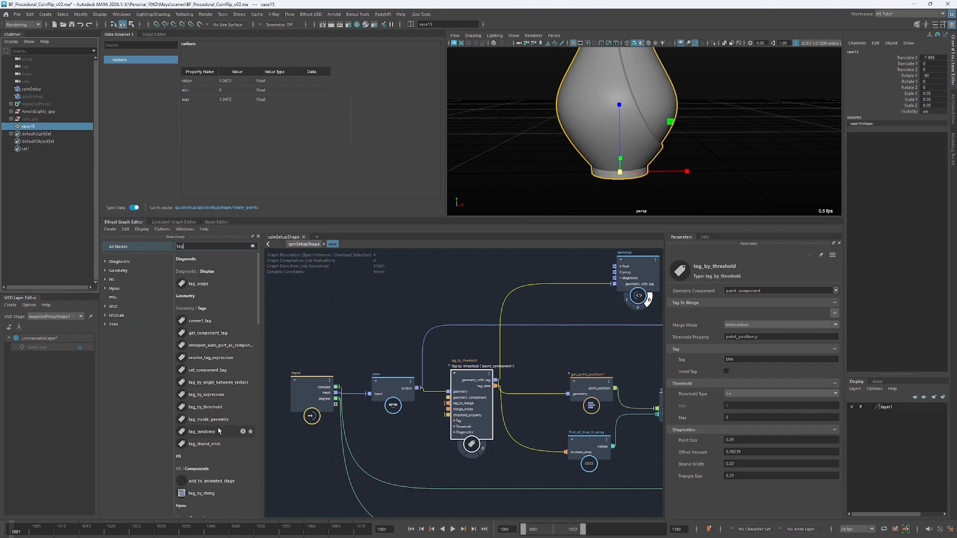
click(258, 236)
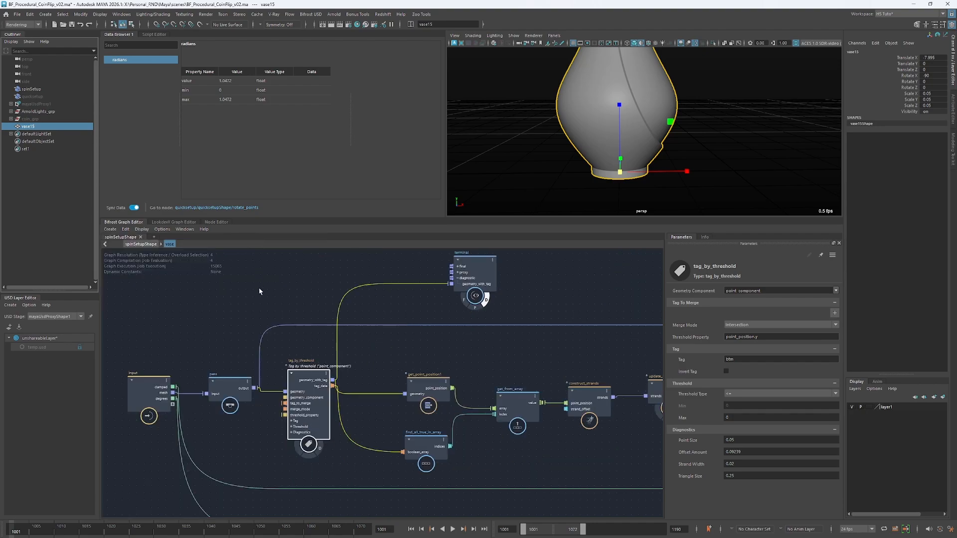
Examine the tag_by_threshold node's parameters and input ports, including its threshold property
click(242, 316)
middle_drag(242, 316, 273, 309)
middle_drag(410, 341, 337, 365)
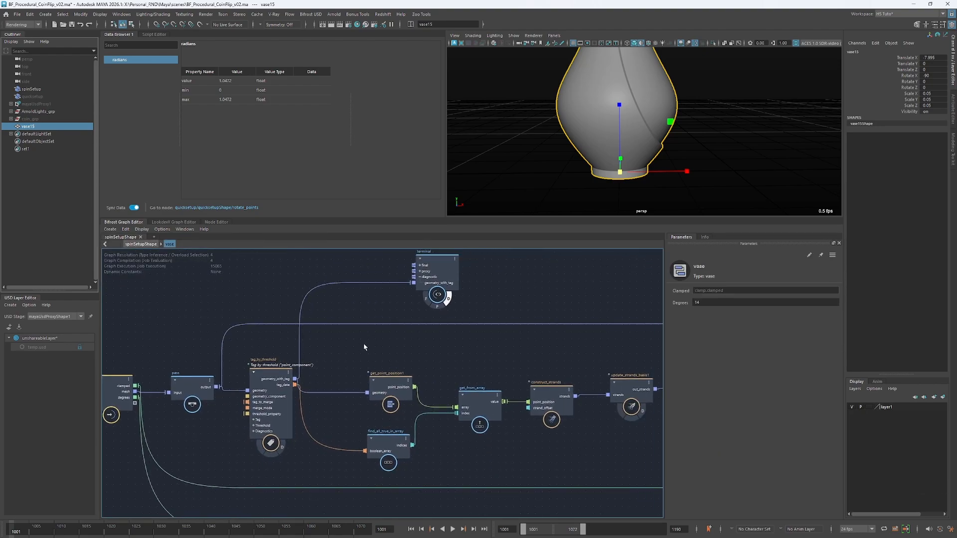
click(255, 368)
scroll(253, 365, up, 2)
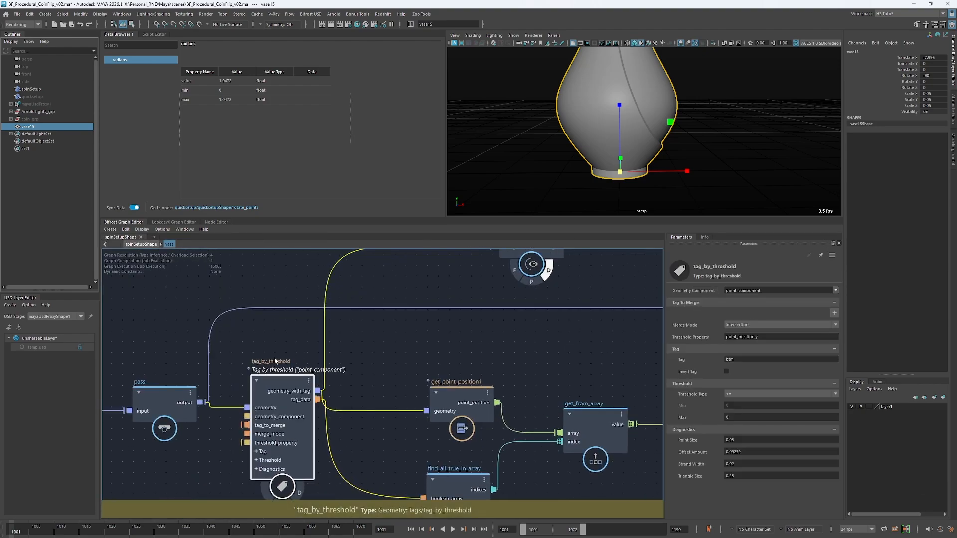
scroll(290, 356, down, 2)
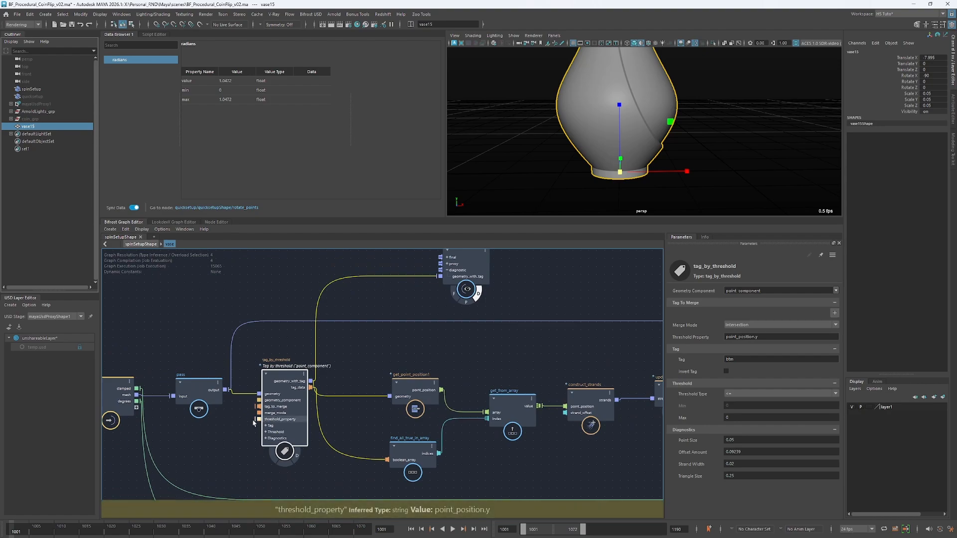
Examine the tag_by_threshold node's geometry component and merge mode inputs and its point_position.y threshold property
drag(233, 431, 232, 433)
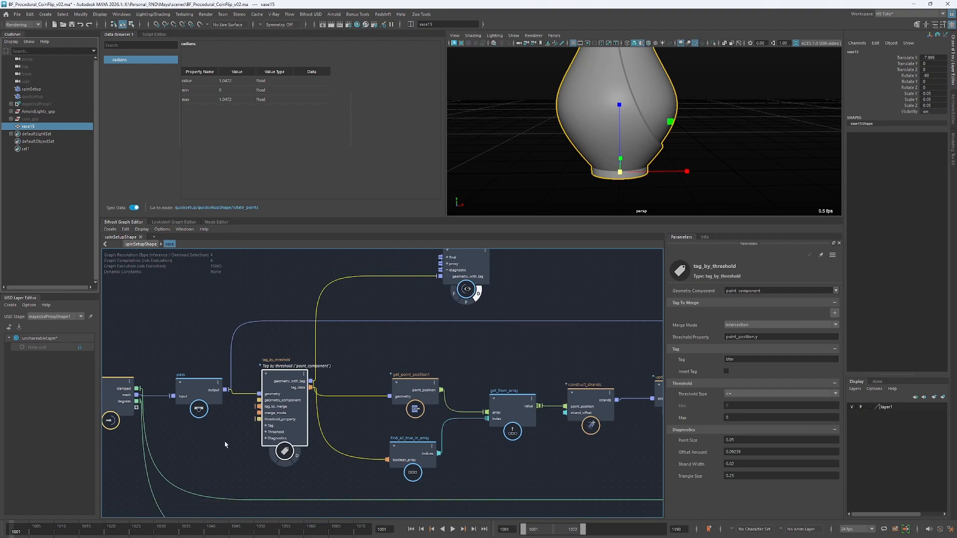
click(348, 373)
click(262, 409)
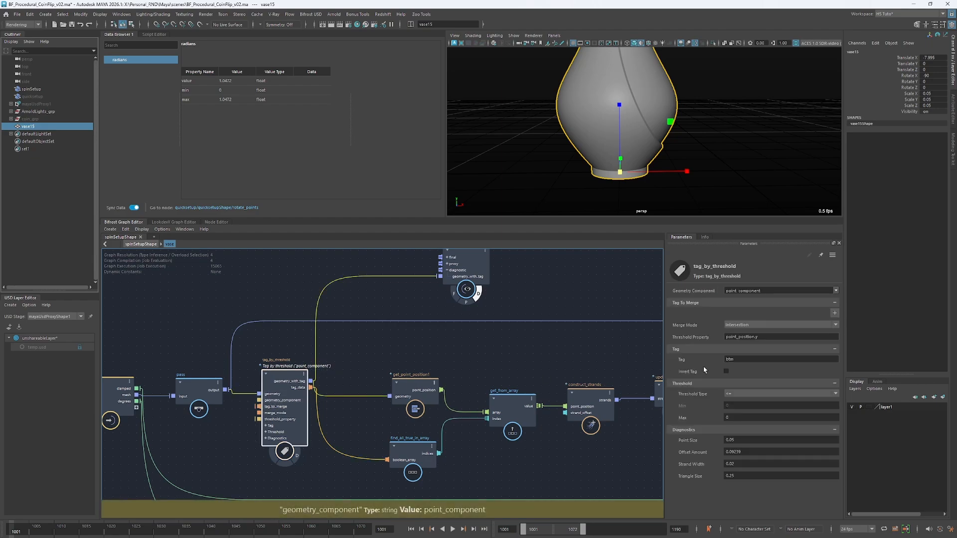
drag(758, 339, 701, 340)
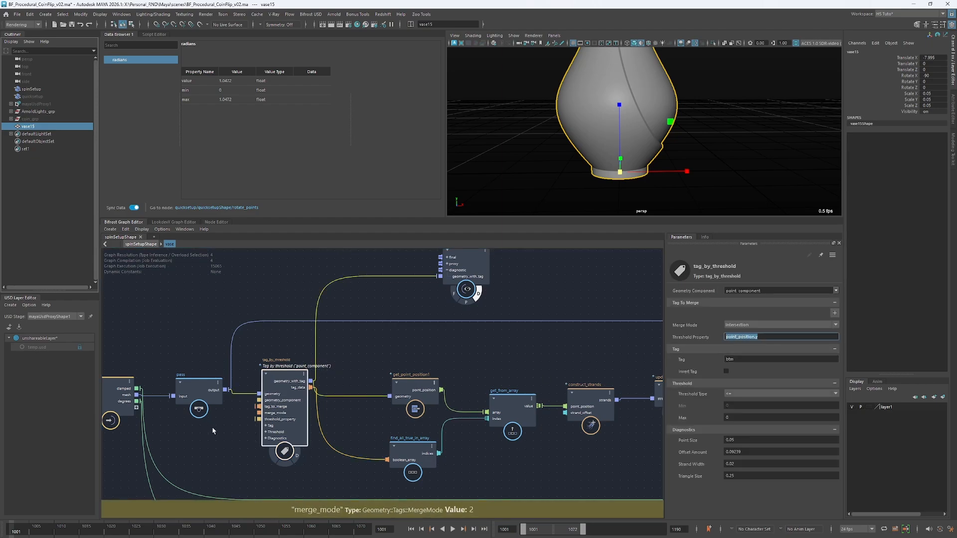
Add a second tag_by_threshold node inside the vase compound and place it above the existing node chain
click(210, 305)
alt+middle_drag(211, 305, 270, 357)
key(Tab)
text(tag)
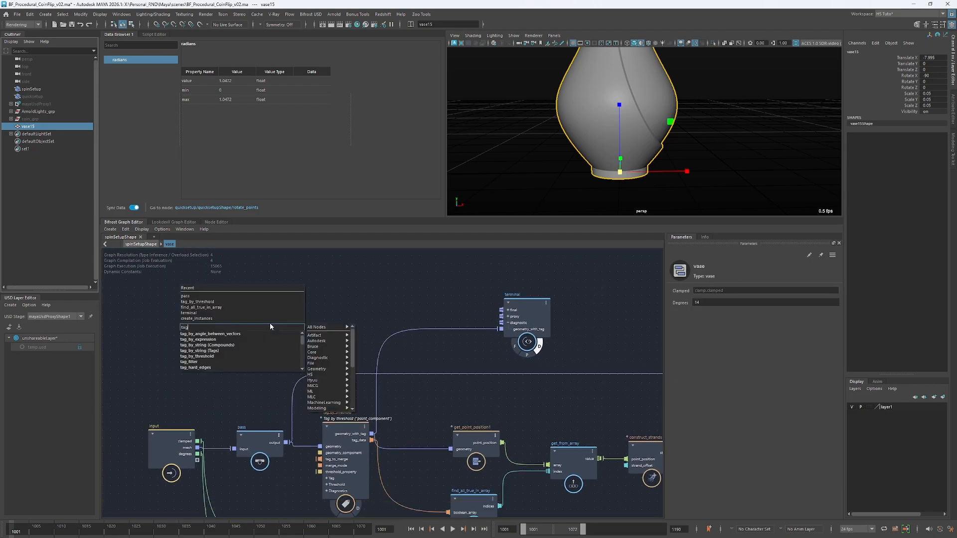
key(Down)
key(Down)
key(Down)
key(Down)
key(Down)
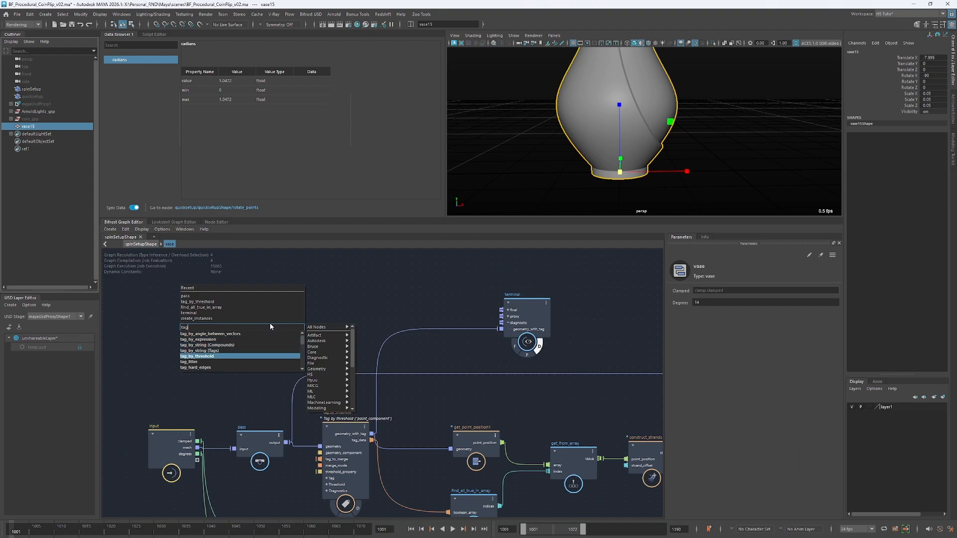
key(Return)
drag(284, 344, 307, 289)
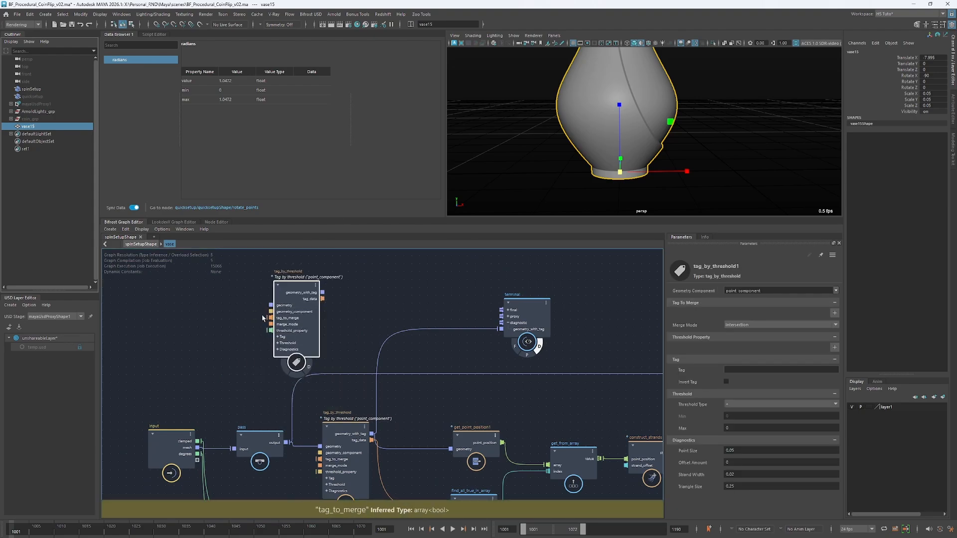
Compare the new tag_by_threshold node's threshold_property port with the same port on the original node
scroll(251, 334, up, 3)
click(245, 338)
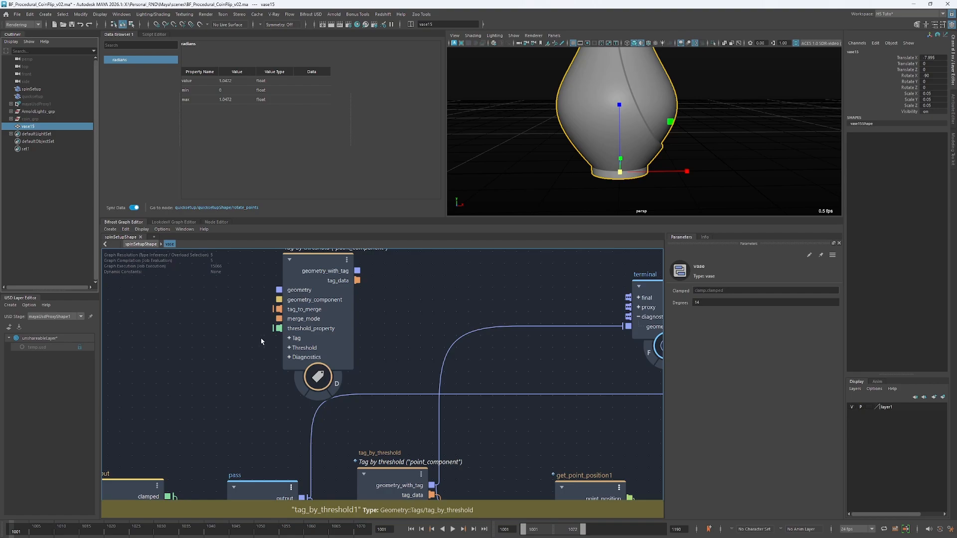
scroll(259, 338, up, 2)
scroll(274, 335, down, 2)
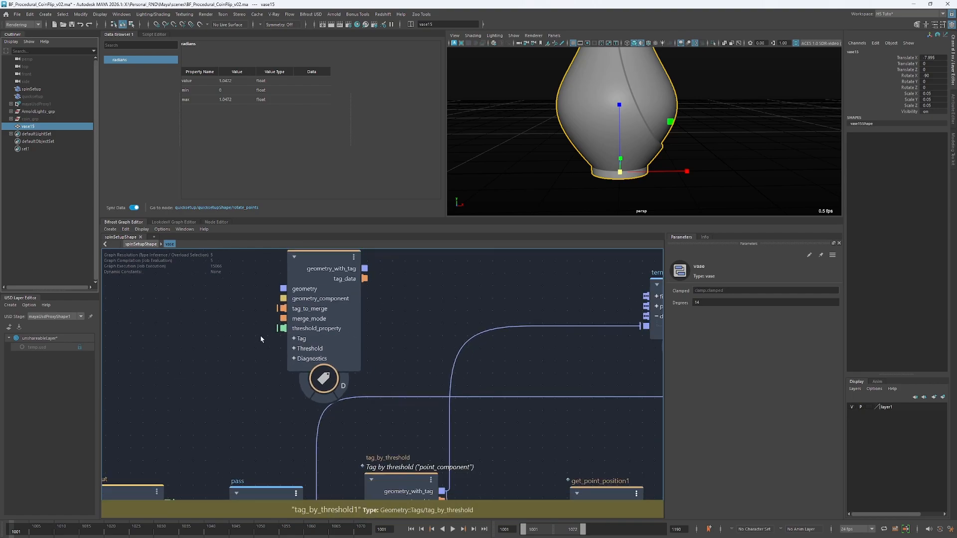
drag(280, 328, 235, 359)
alt+middle_drag(235, 377, 237, 312)
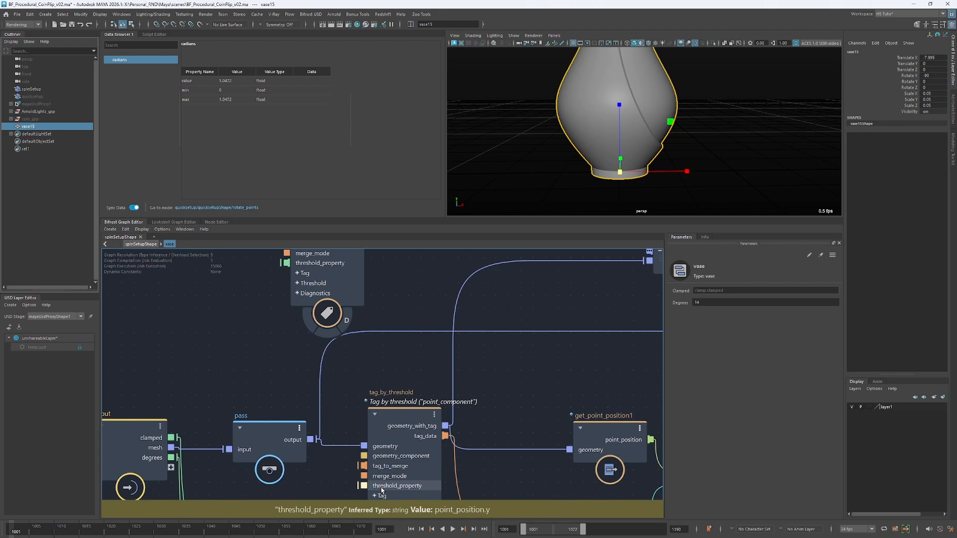
alt+middle_drag(233, 297, 331, 320)
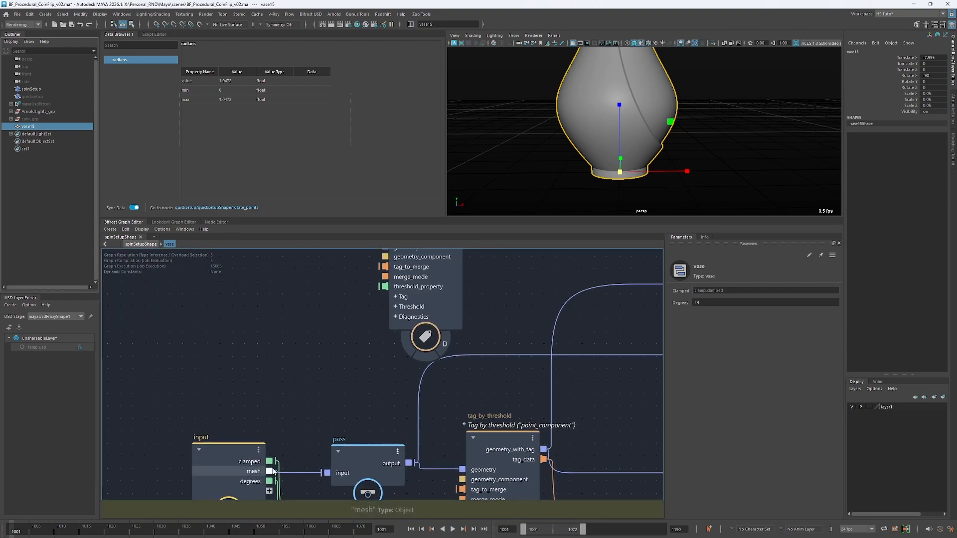
Feed the input mesh into a new get_point_position node and split its point positions with a vector3_to_scalar node
drag(273, 471, 330, 344)
text(gppo)
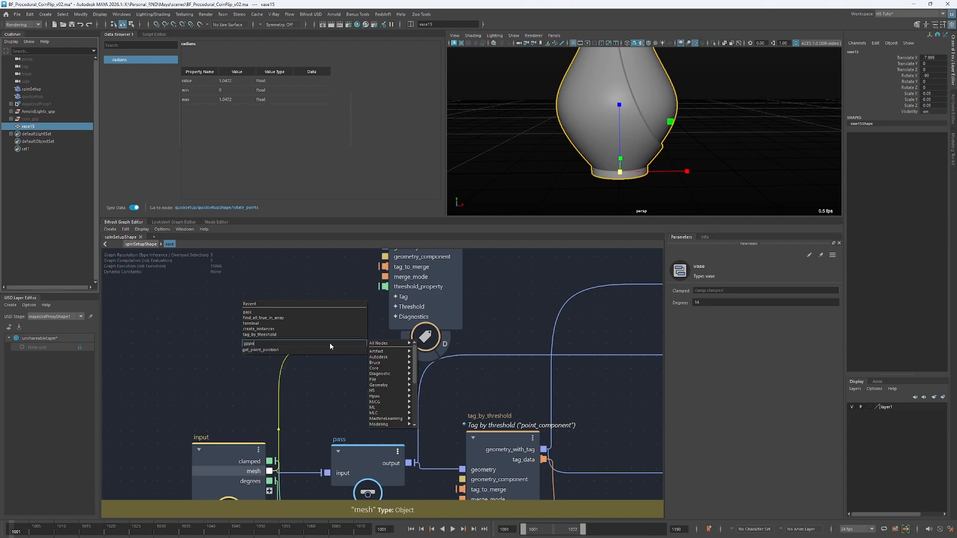
key(Return)
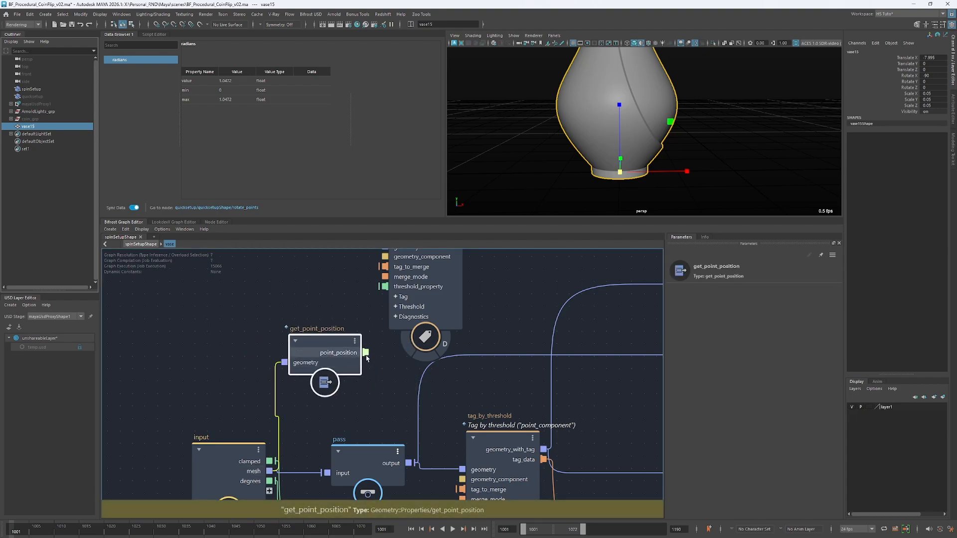
drag(365, 352, 379, 373)
text(vts)
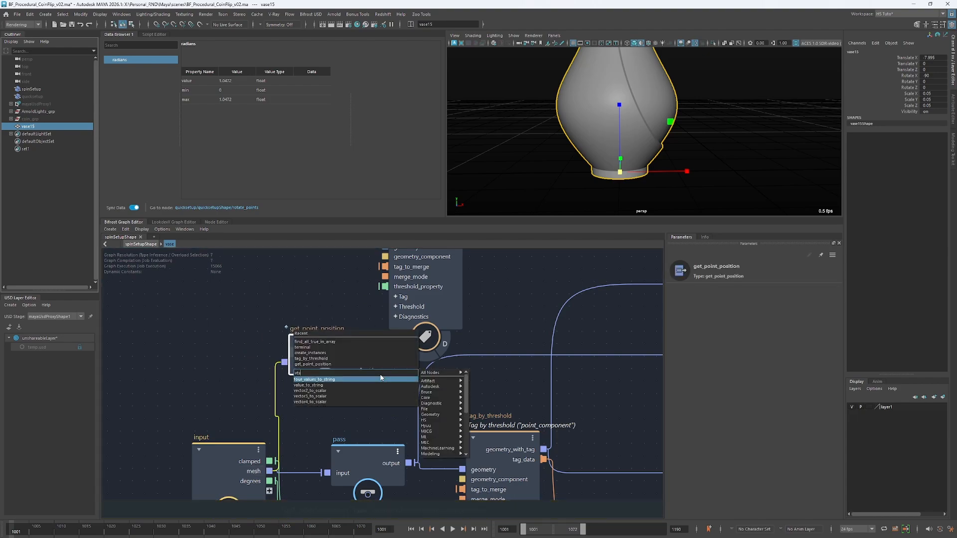
key(Down)
key(Down)
key(Down)
key(Return)
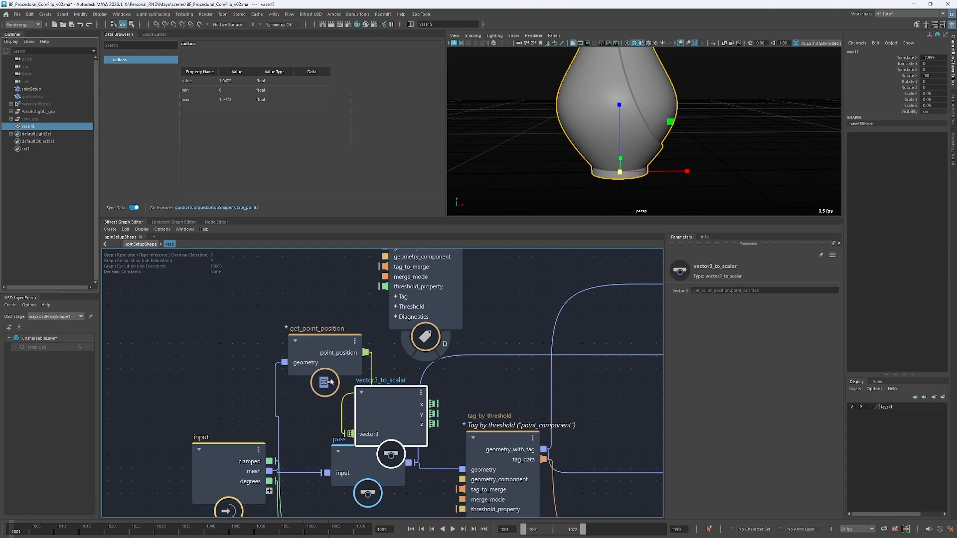
Delete the trial get_point_position and vector3_to_scalar nodes and the extra tag_by_threshold node
drag(267, 318, 361, 402)
key(Delete)
alt+middle_drag(362, 405, 328, 340)
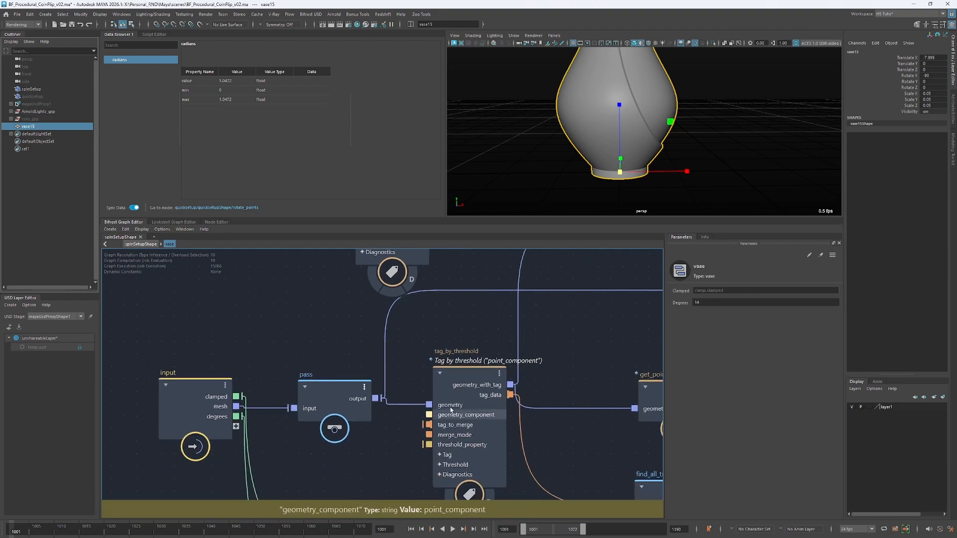
click(459, 373)
drag(763, 337, 689, 335)
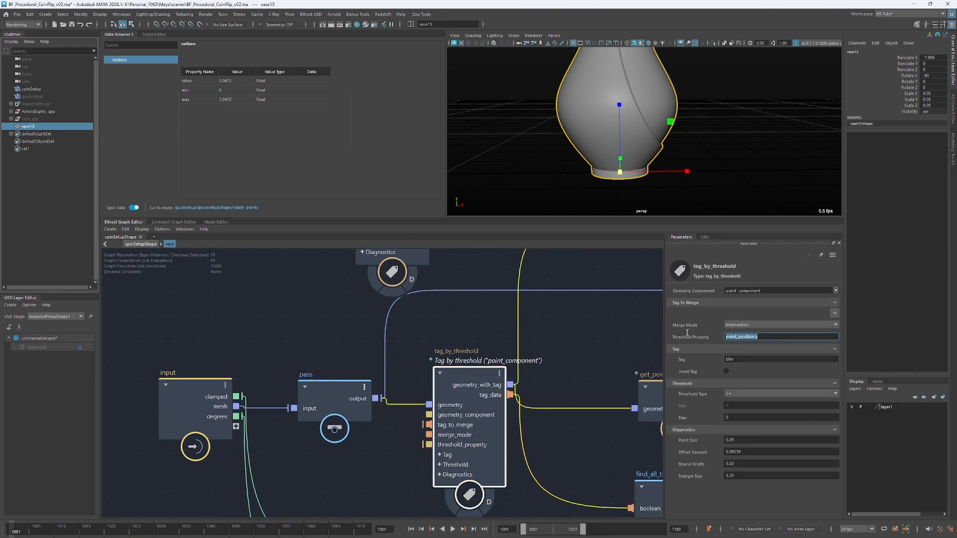
alt+middle_drag(472, 316, 471, 396)
drag(463, 298, 388, 327)
key(Delete)
Review the threshold property string on the remaining tag_by_threshold node
alt+middle_drag(339, 370, 319, 282)
click(456, 365)
drag(763, 337, 708, 335)
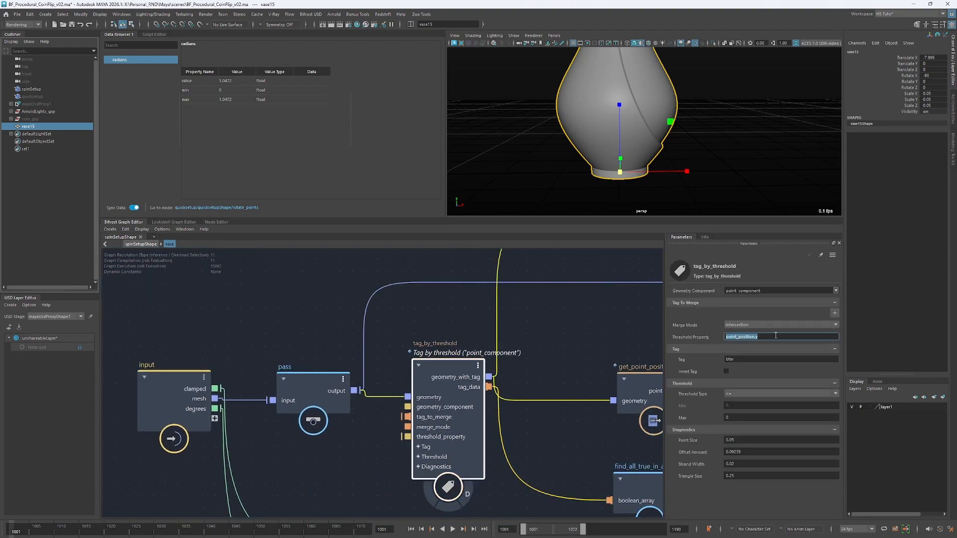
click(728, 337)
alt+middle_drag(510, 353, 420, 378)
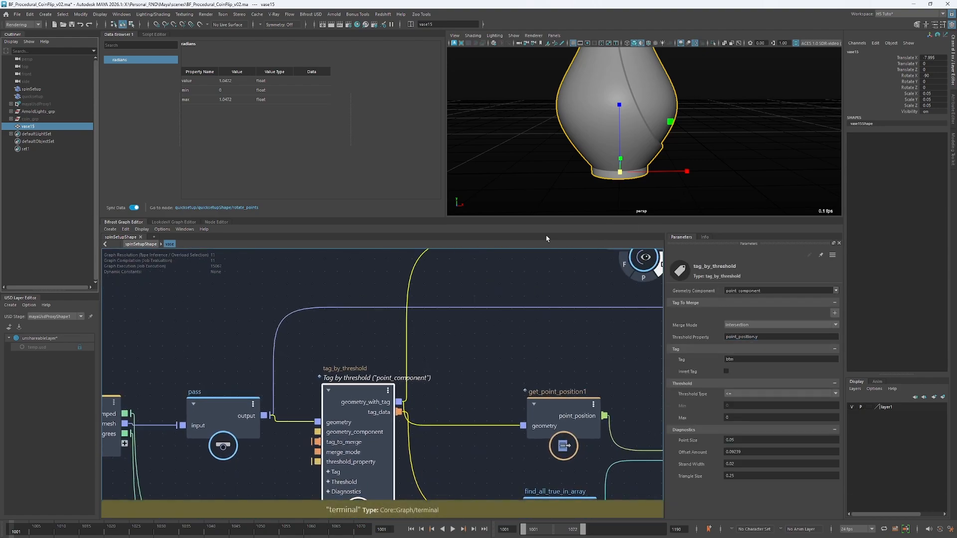
Hide the original vase15 object in the scene
click(533, 199)
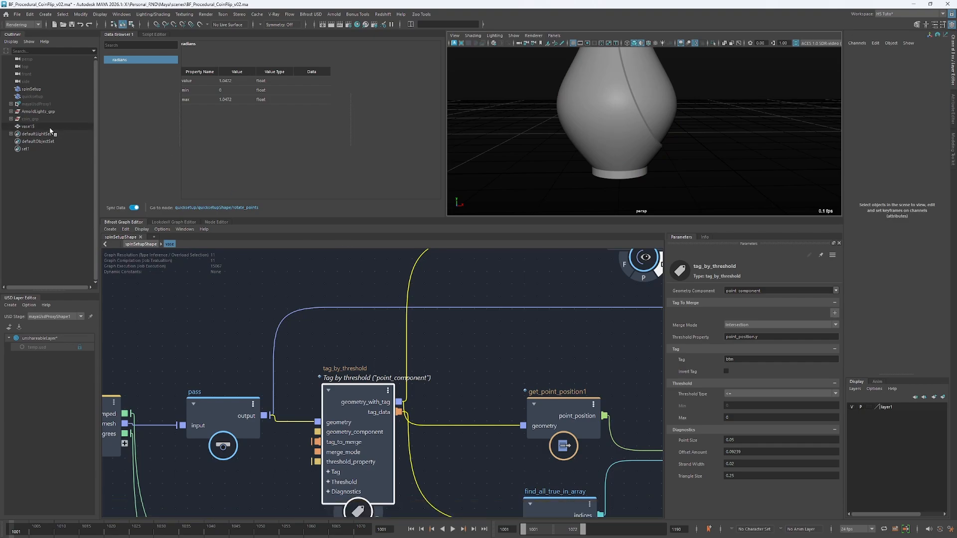
click(68, 127)
click(641, 304)
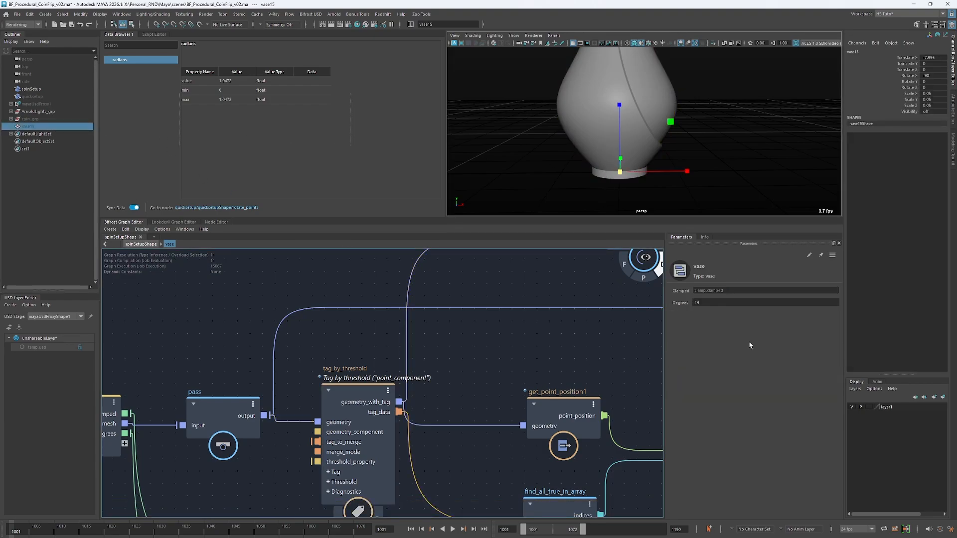
Examine the y component in tag_by_threshold's threshold property against the vase's vertical axis in the viewport
click(351, 392)
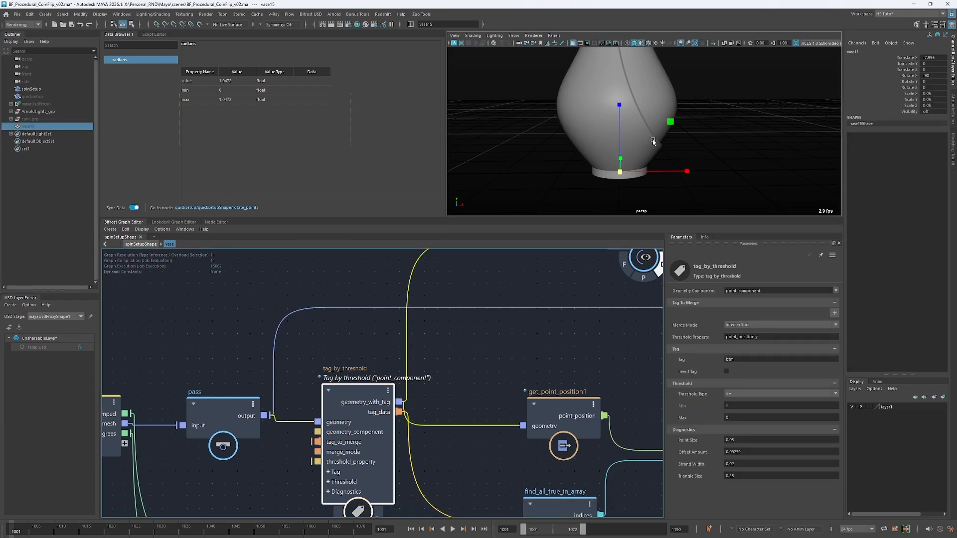
click(760, 338)
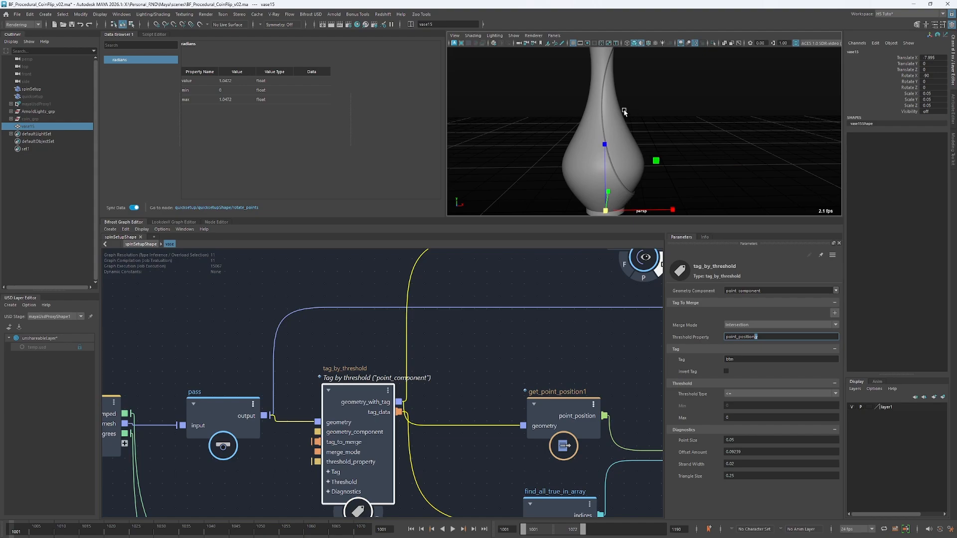
key(Return)
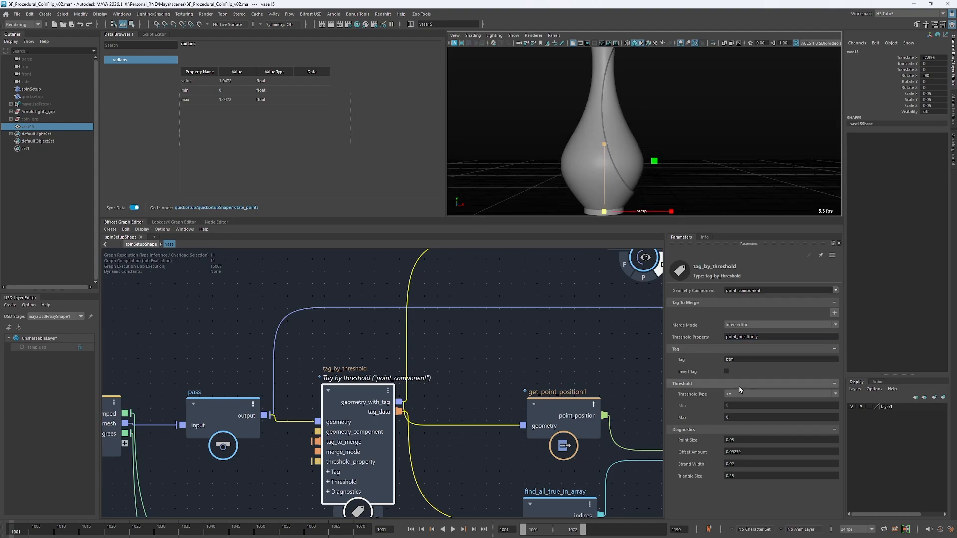
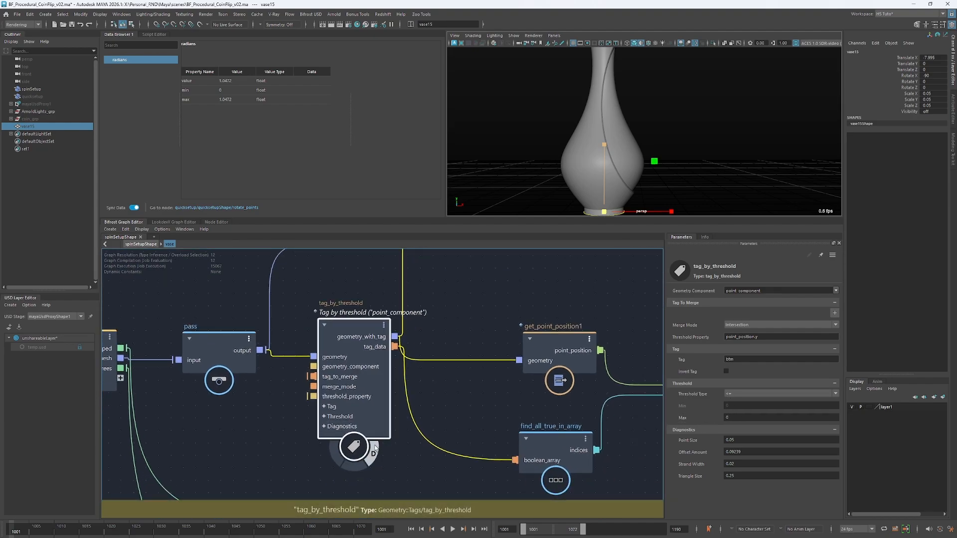
Turn on the diagnostic display of the tag_by_threshold node and view the tagged points at the vase's base
key(f)
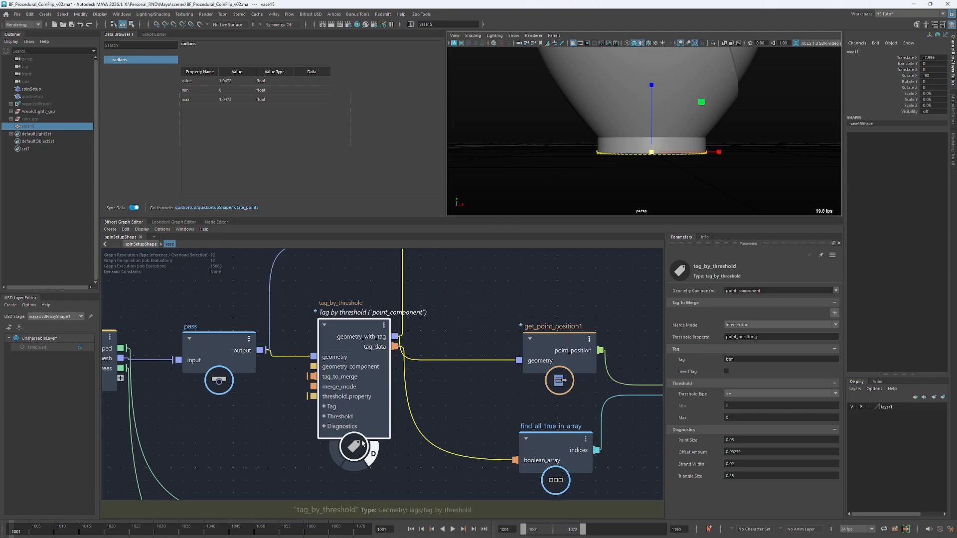
click(423, 346)
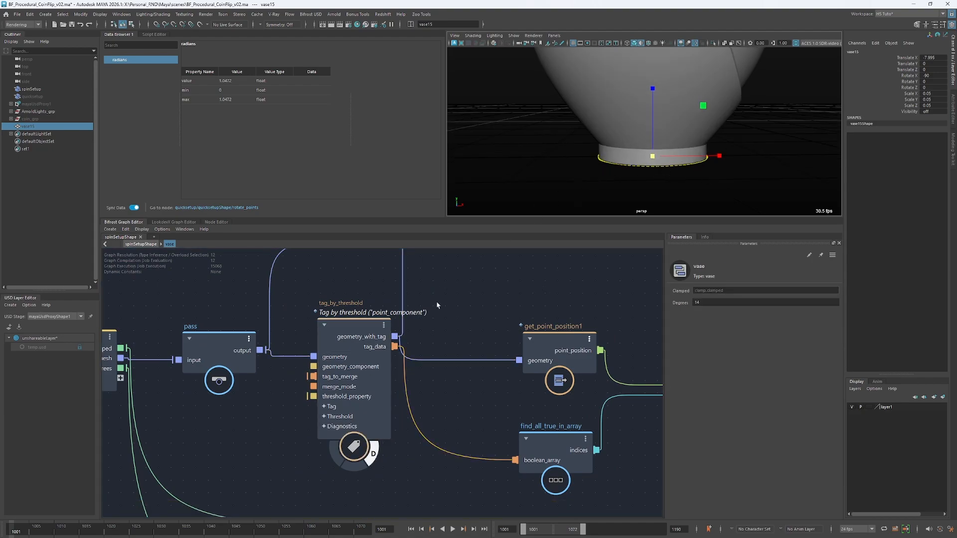
middle_drag(465, 296, 411, 354)
scroll(412, 355, down, 3)
Test a Max threshold of about 1.265 on the tag_by_threshold node and reset it to 0
click(356, 375)
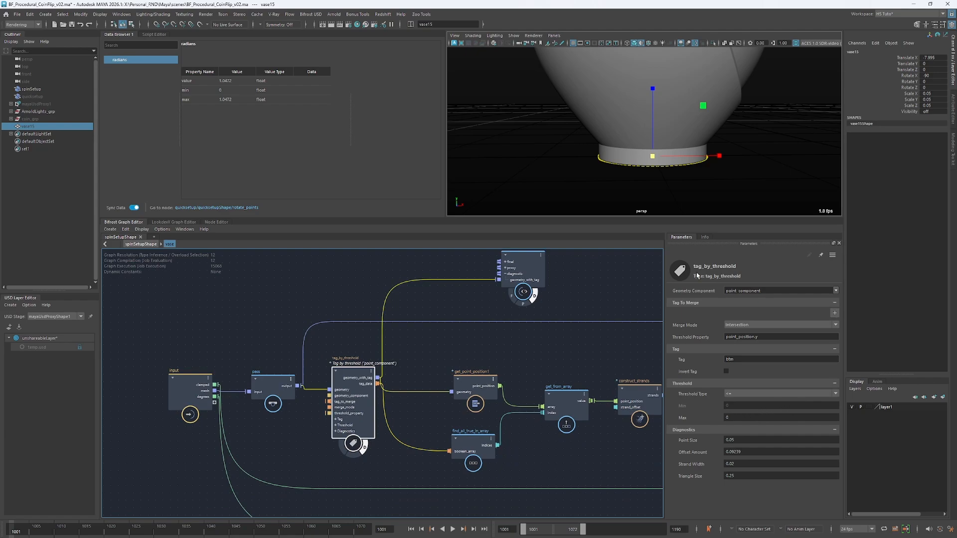
alt+right_drag(763, 130, 697, 137)
alt+middle_drag(697, 137, 700, 197)
key(q)
ctrl+drag(731, 417, 867, 384)
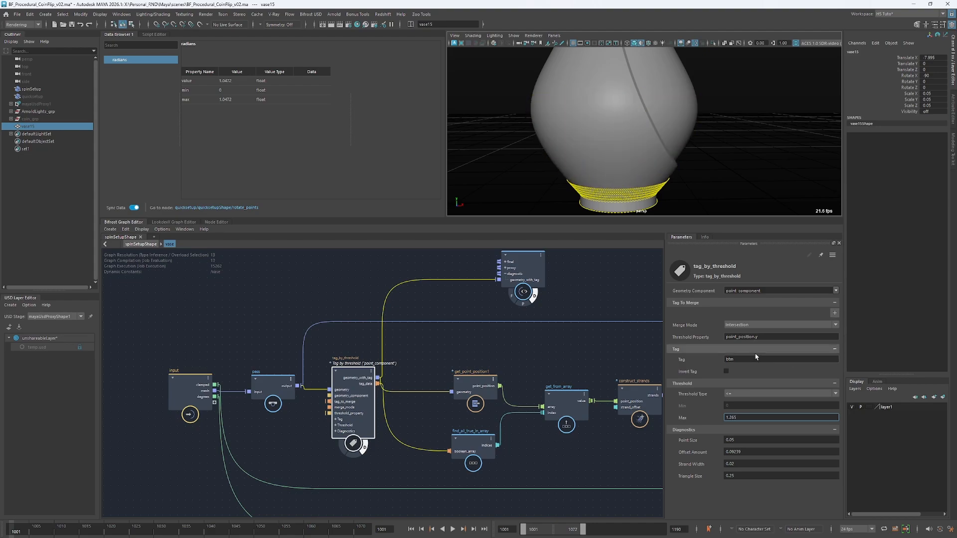
double_click(754, 417)
text(0)
key(Return)
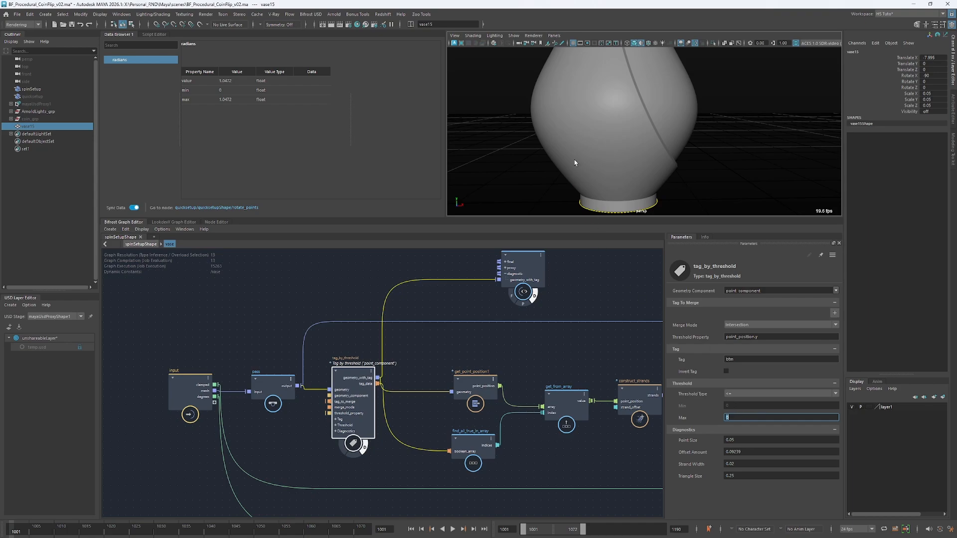
Inspect the tagged points around the vase's base from different angles and check the btm tag name
alt+drag(594, 183, 626, 195)
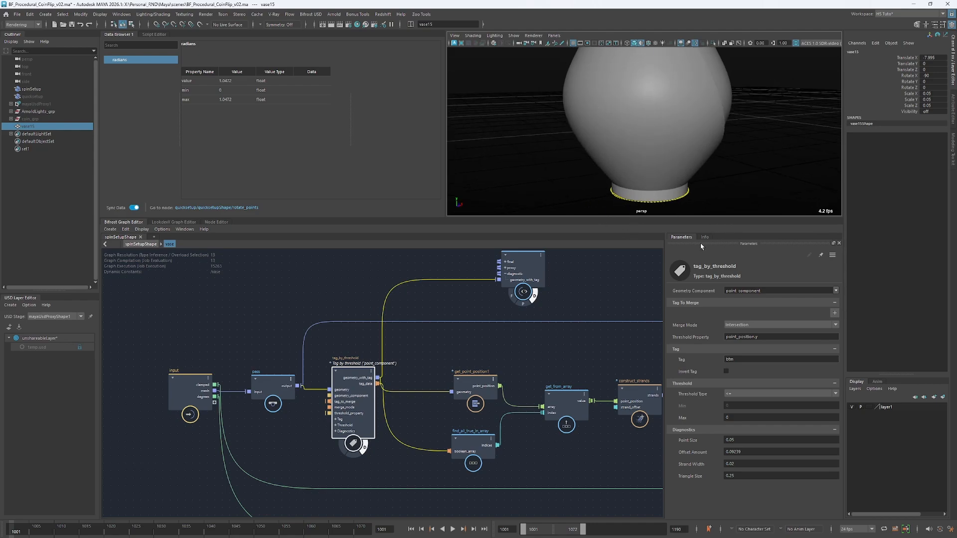
drag(343, 379, 342, 380)
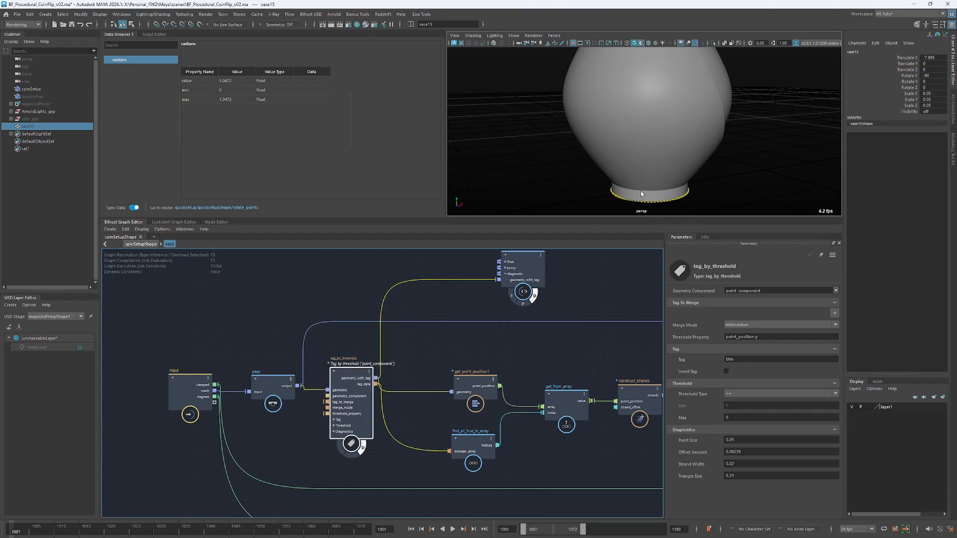
alt+drag(642, 194, 625, 191)
key(alt+v)
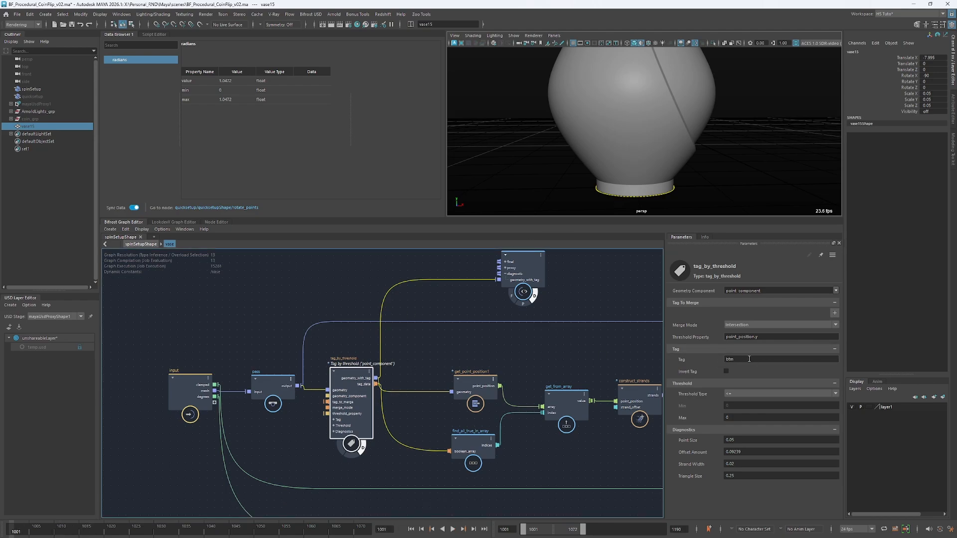
drag(750, 359, 706, 360)
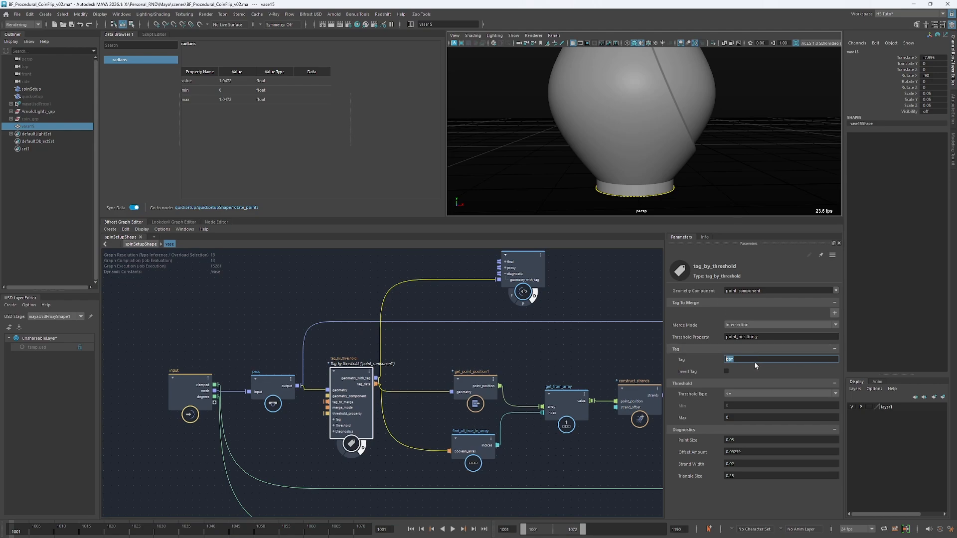
Open the geometry_with_tag connection in Data Browser 1 and inspect the data array of the btm property
right_click(399, 285)
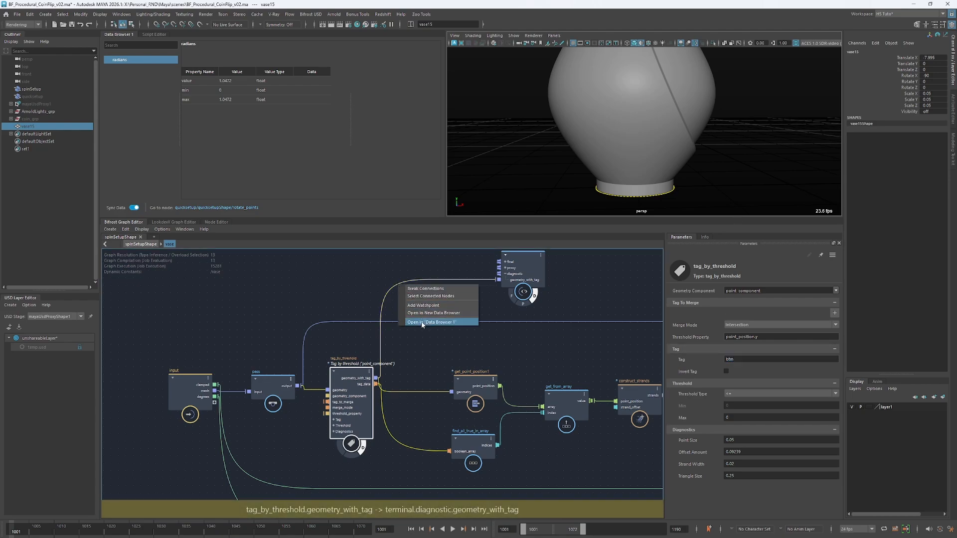
click(424, 323)
click(108, 60)
click(115, 68)
click(131, 76)
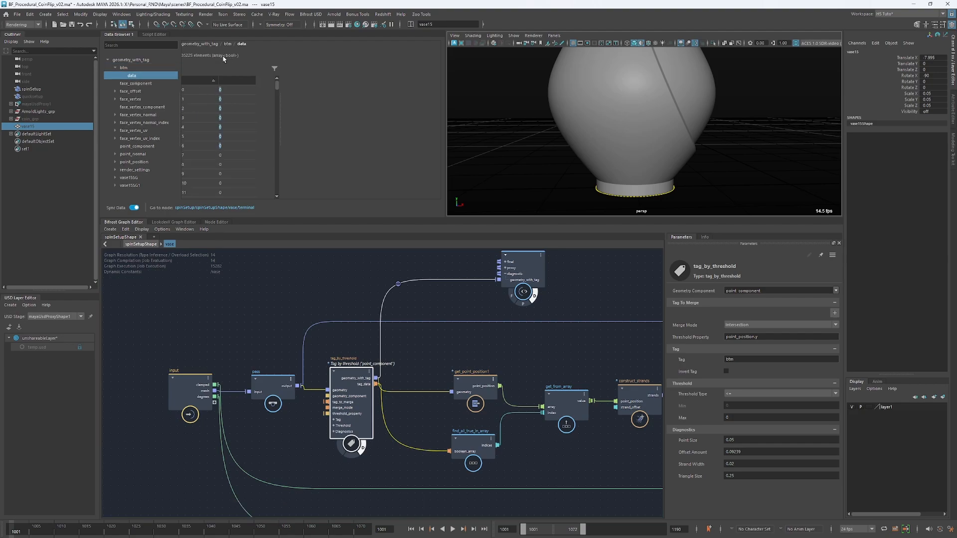
Sort the btm data array in descending order by value and inspect the indices of the true entries
click(213, 88)
click(238, 80)
scroll(279, 89, down, 10)
click(421, 354)
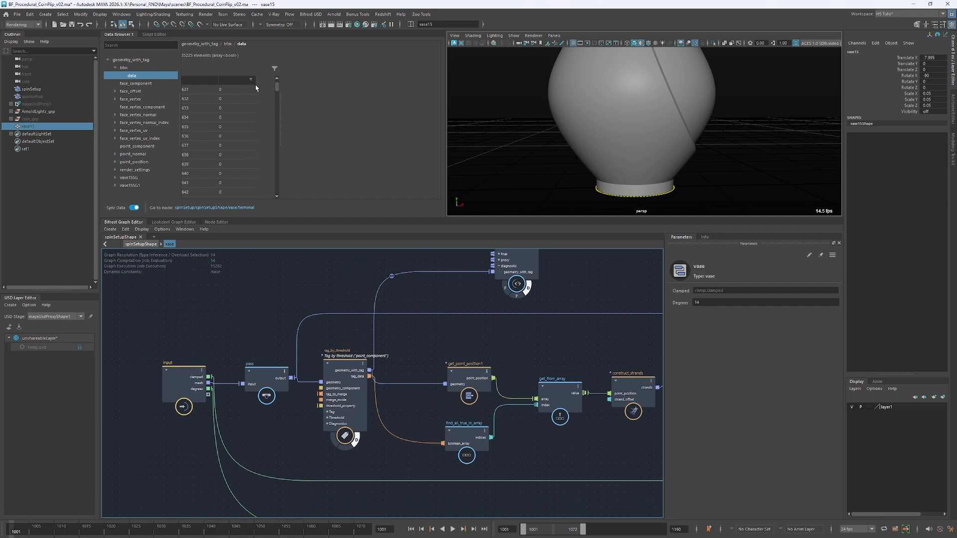
scroll(256, 88, up, 10)
double_click(187, 90)
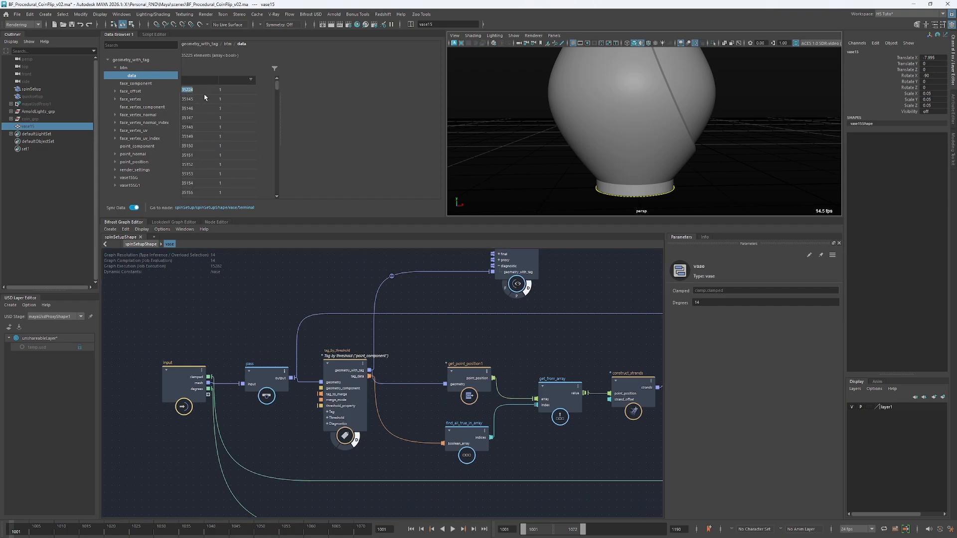
double_click(222, 99)
double_click(187, 91)
Open the find_all_true_in_array indices connection in Data Browser 1 and inspect its value array
middle_drag(431, 420, 386, 381)
scroll(394, 372, up, 2)
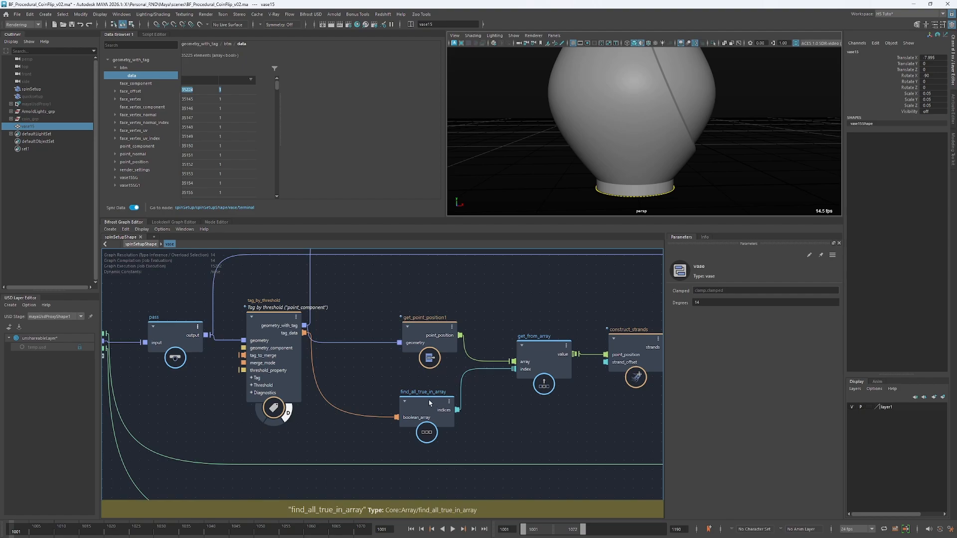
middle_drag(369, 383, 366, 383)
drag(454, 409, 508, 417)
right_click(466, 373)
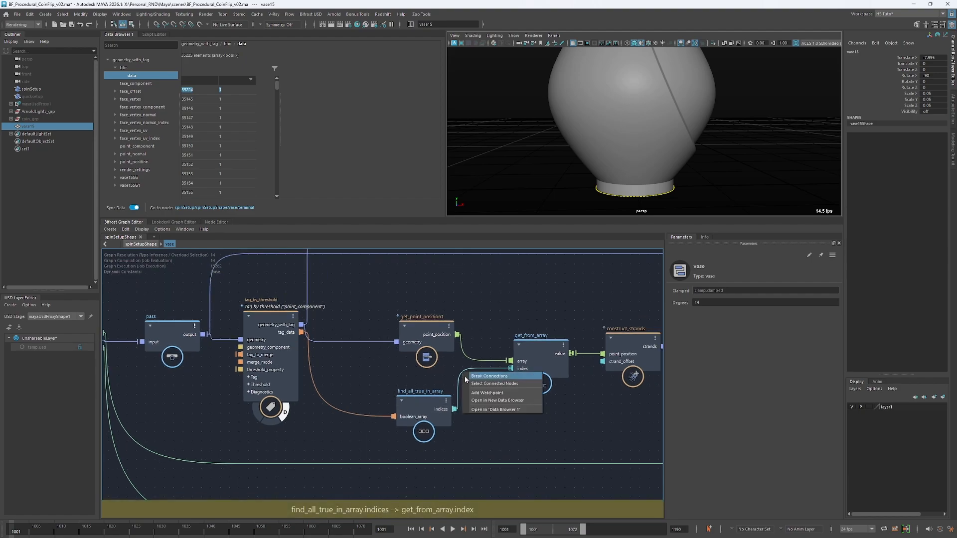
click(485, 409)
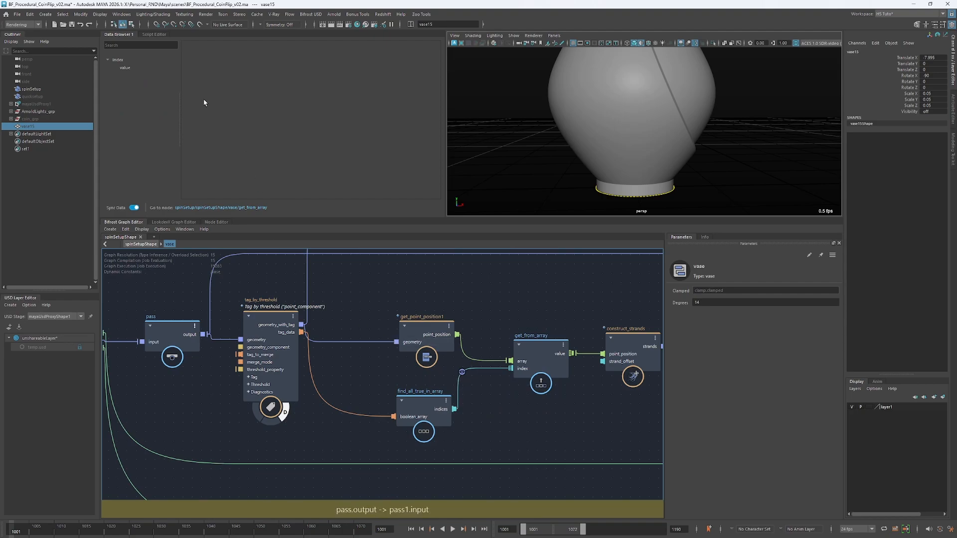
click(127, 67)
mouse_move(232, 90)
mouse_down()
mouse_move(235, 144)
mouse_move(231, 93)
mouse_up()
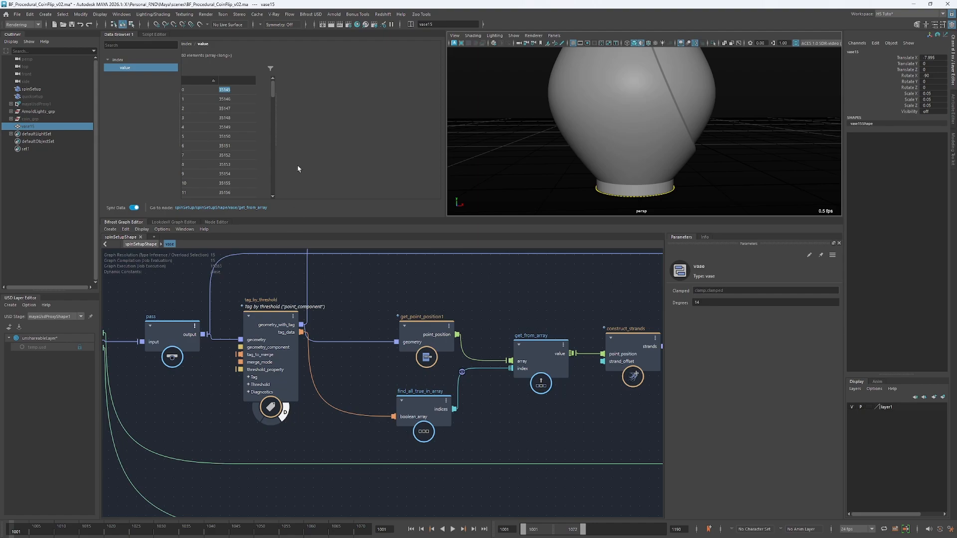
mouse_move(275, 92)
mouse_down()
mouse_move(275, 187)
mouse_move(275, 89)
mouse_up()
Open the tag_data connection in a new data browser and filter its boolean value array to non-zero entries
right_click(317, 390)
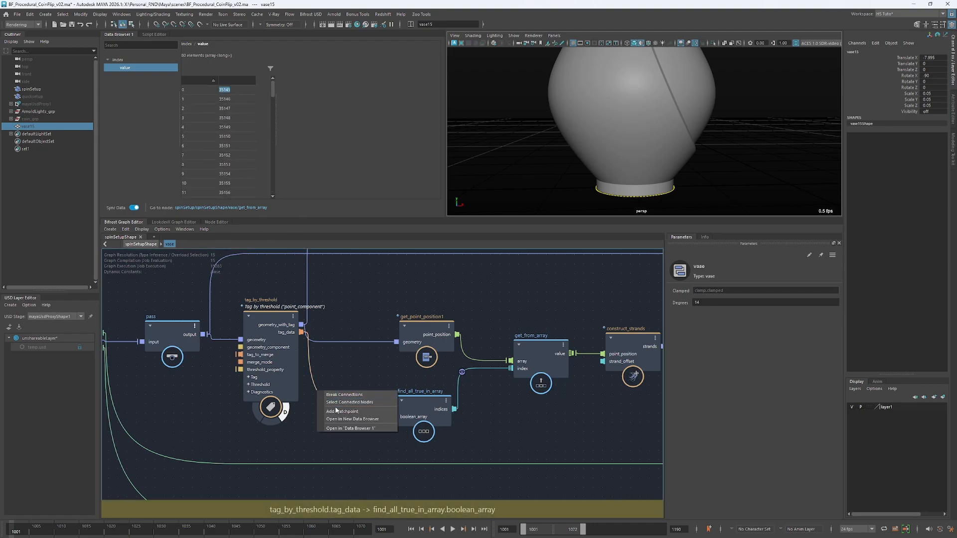
click(349, 419)
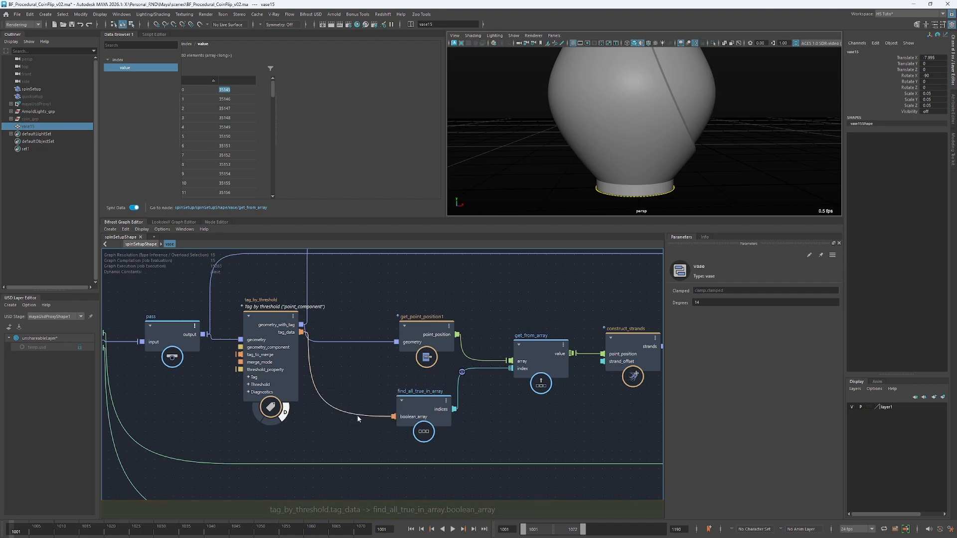
click(370, 158)
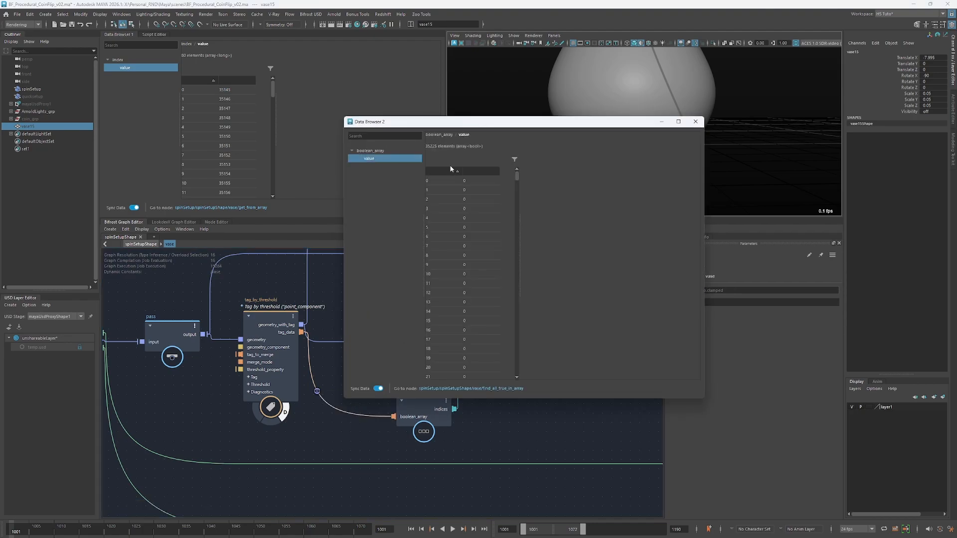
click(514, 160)
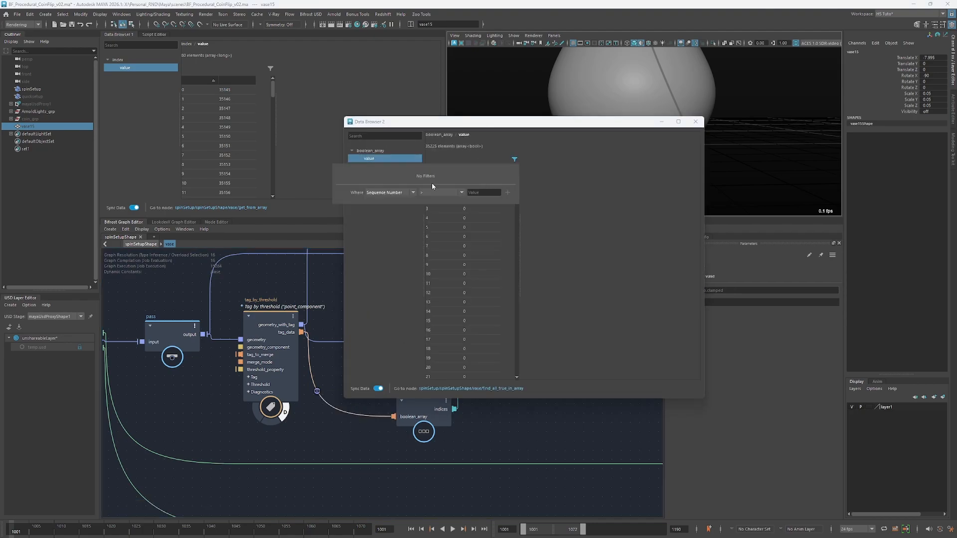
click(476, 193)
text(0)
click(507, 193)
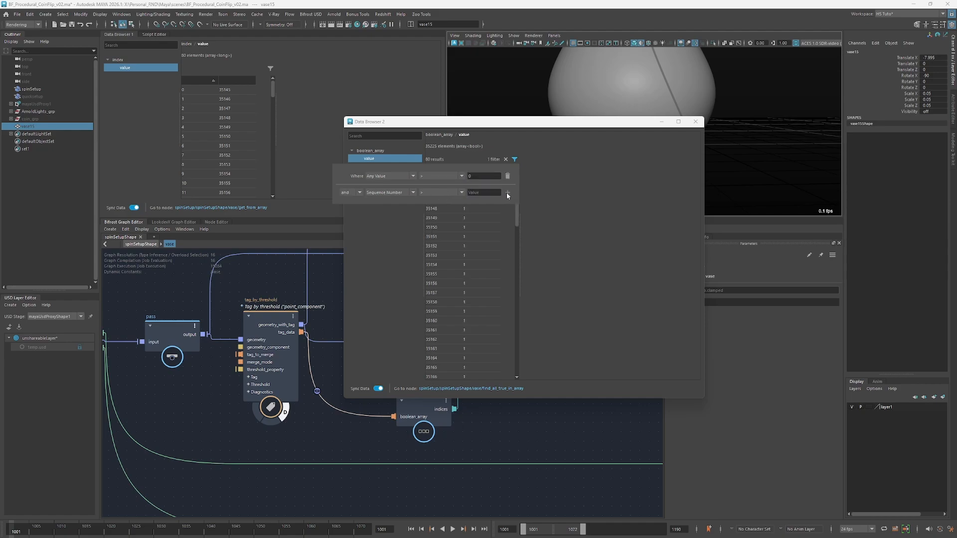
click(546, 186)
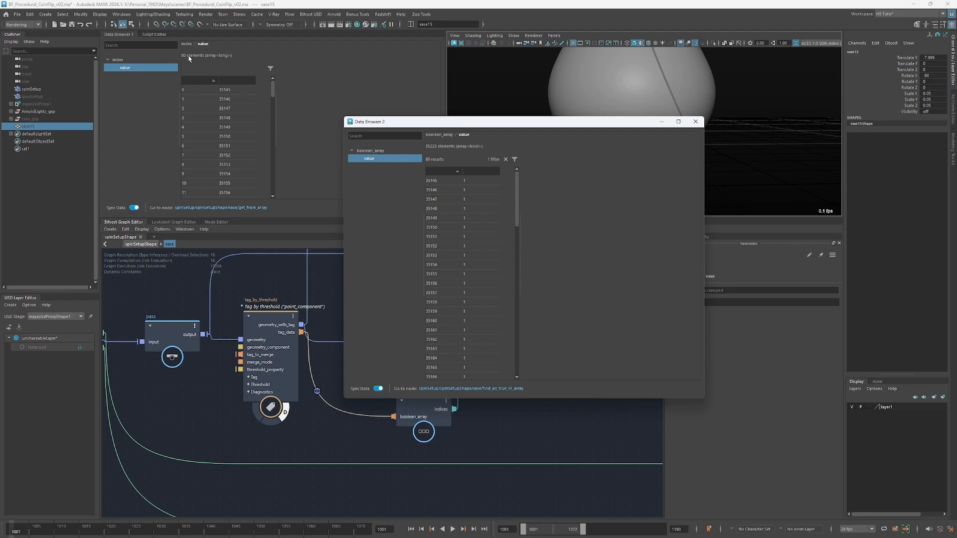
Compare the filtered tag_data indices in Data Browser 2 with the index values in Data Browser 1
drag(224, 89, 225, 137)
drag(516, 181, 521, 232)
click(387, 159)
click(432, 182)
click(465, 182)
click(437, 183)
click(227, 91)
drag(227, 99, 234, 117)
drag(431, 190, 441, 218)
Clear the filter, close Data Browser 2 and remove the watchpoints from the tag_data and indices connections
click(506, 159)
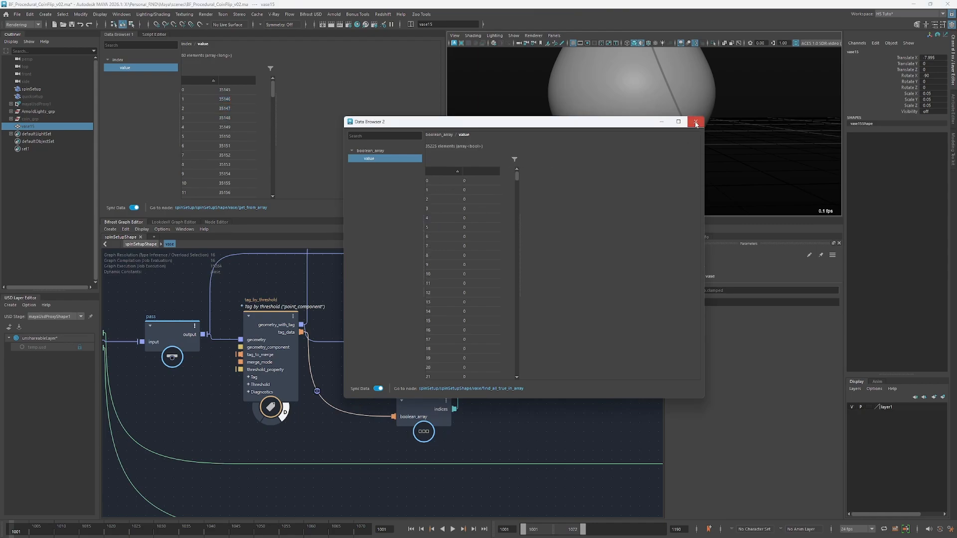
click(696, 121)
click(317, 392)
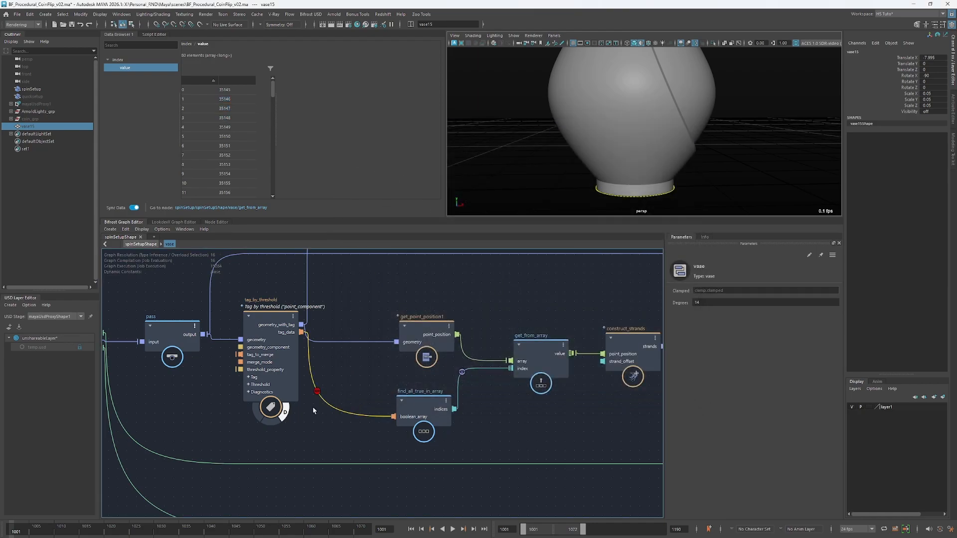
click(462, 372)
Examine how get_from_array combines the get_point_position1 positions with the find_all_true_in_array indices for the vase's bottom points
middle_drag(476, 391, 390, 405)
scroll(416, 330, down, 3)
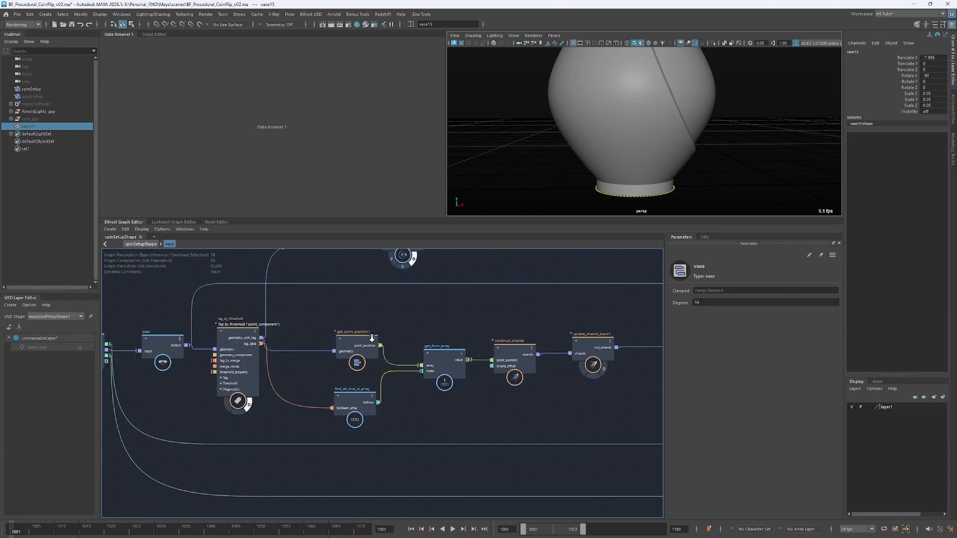
drag(447, 389, 448, 389)
middle_drag(409, 330, 410, 373)
scroll(409, 373, up, 3)
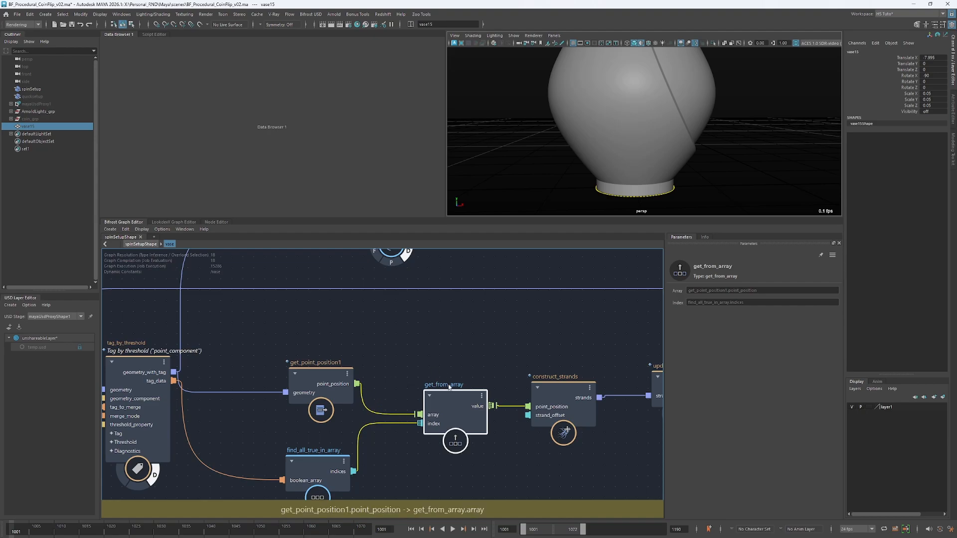
drag(358, 384, 433, 352)
click(434, 352)
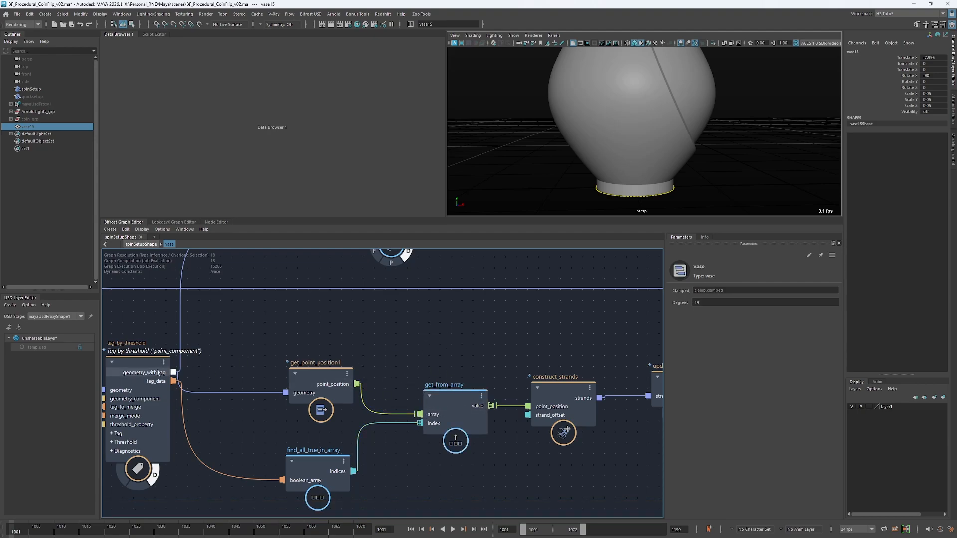
scroll(632, 158, up, 3)
scroll(632, 161, down, 3)
click(438, 395)
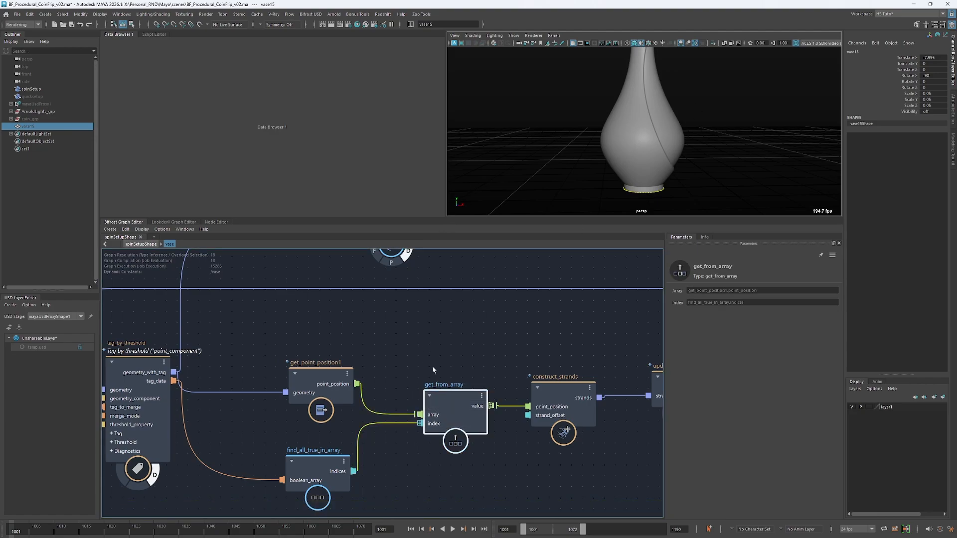
middle_drag(432, 366, 447, 307)
click(326, 402)
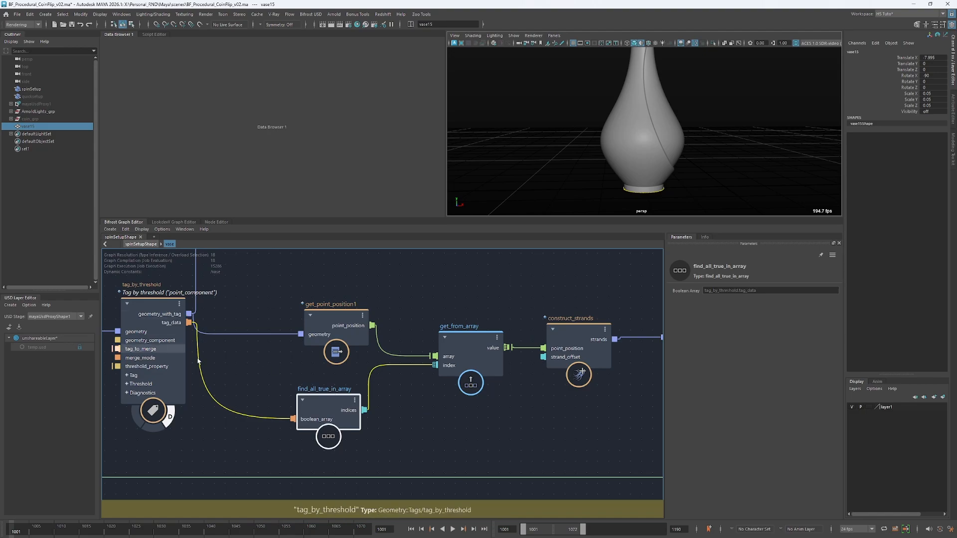
middle_drag(411, 319, 354, 329)
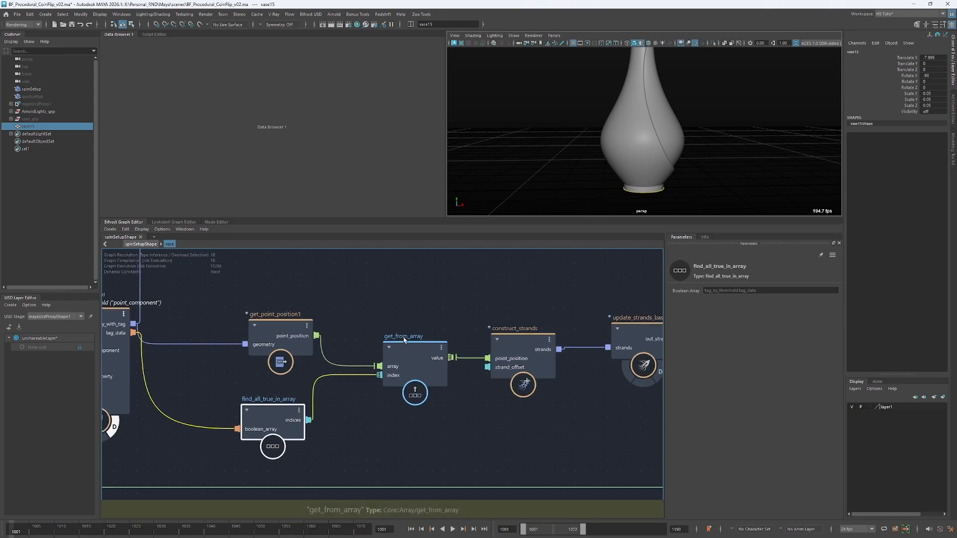
Open the get_from_array value connection in Data Browser 1 and inspect the point_position array through its last entry
click(396, 354)
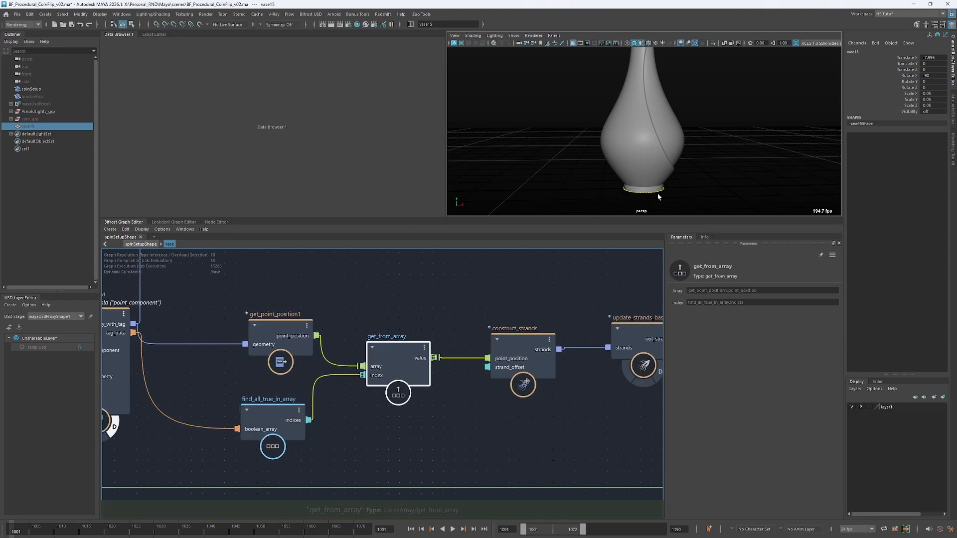
right_click(458, 360)
click(484, 392)
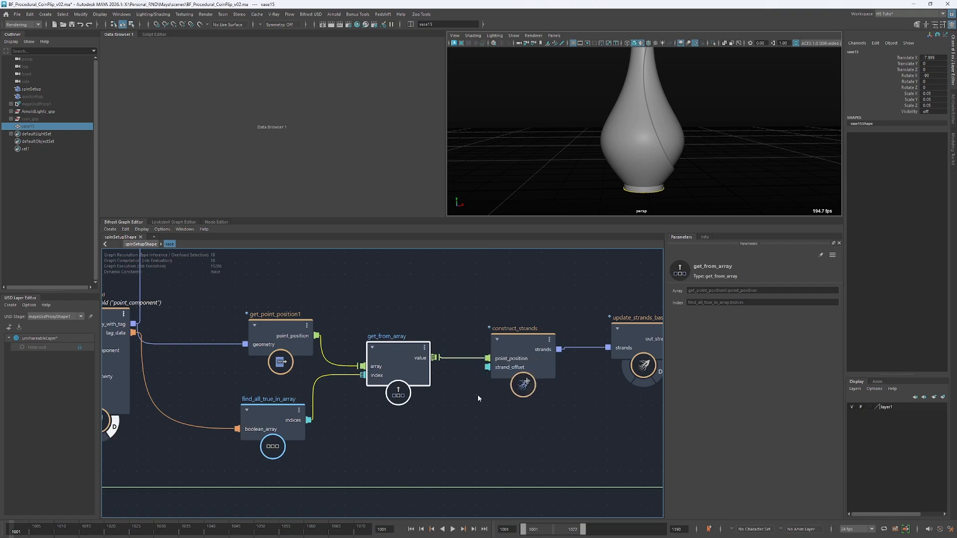
click(125, 68)
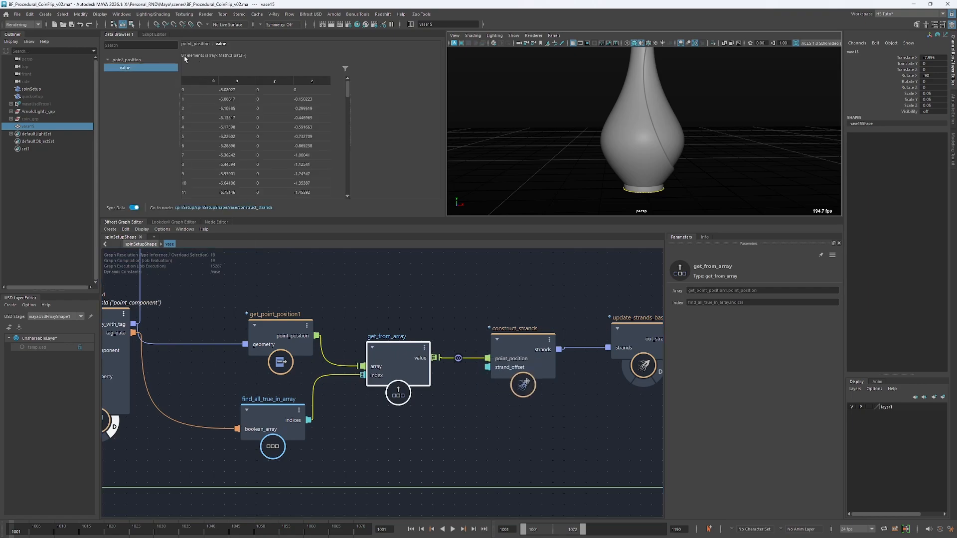
drag(293, 133, 305, 136)
drag(347, 93, 323, 244)
Move the terminal node above construct_strands and connect the strands output to the terminal's geometry_with_tag diagnostic port
click(491, 323)
alt+middle_drag(479, 330, 379, 369)
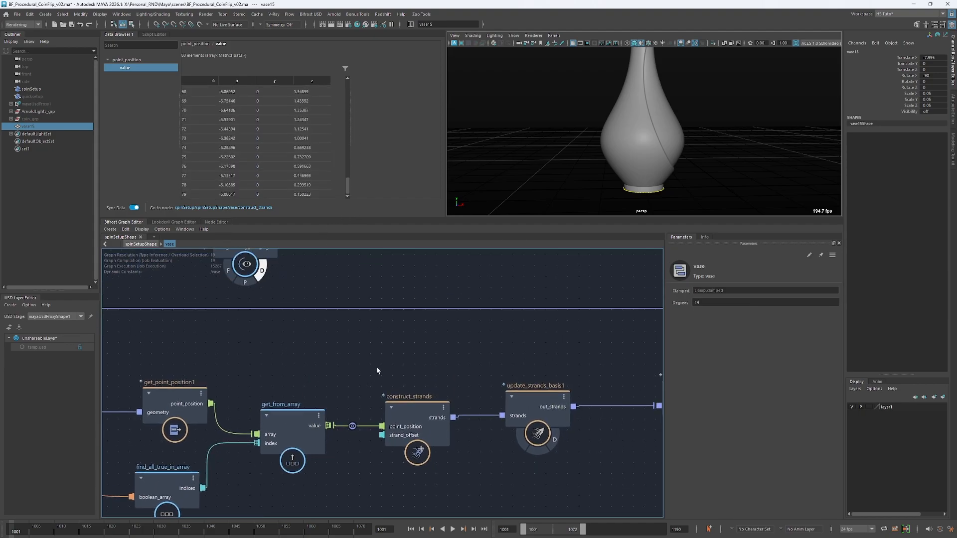
scroll(375, 367, down, 3)
drag(305, 291, 507, 290)
scroll(375, 366, up, 3)
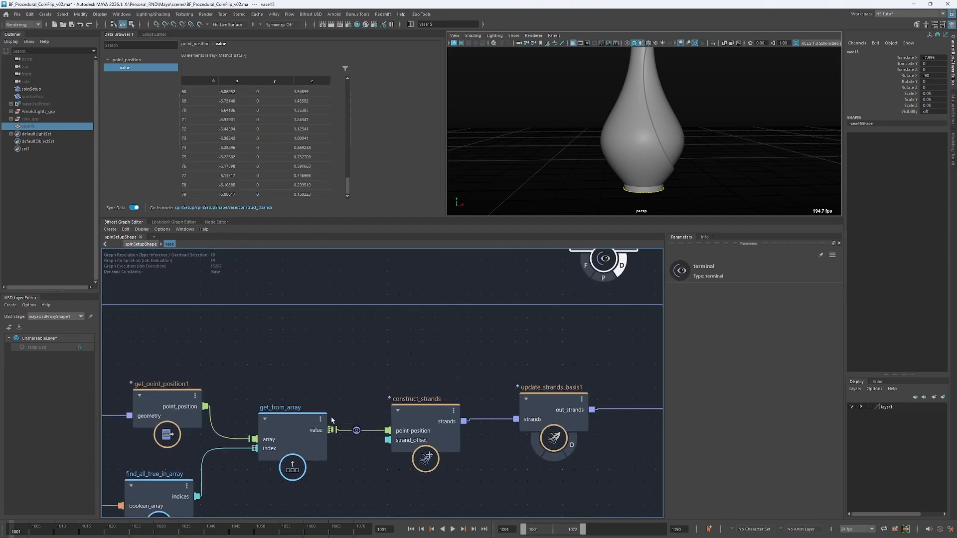
drag(430, 414, 539, 276)
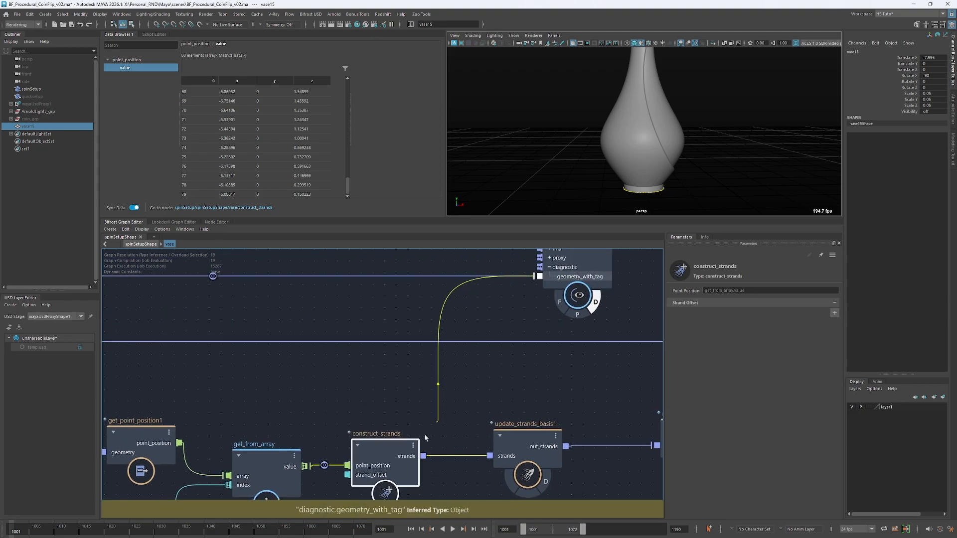
drag(421, 454, 423, 456)
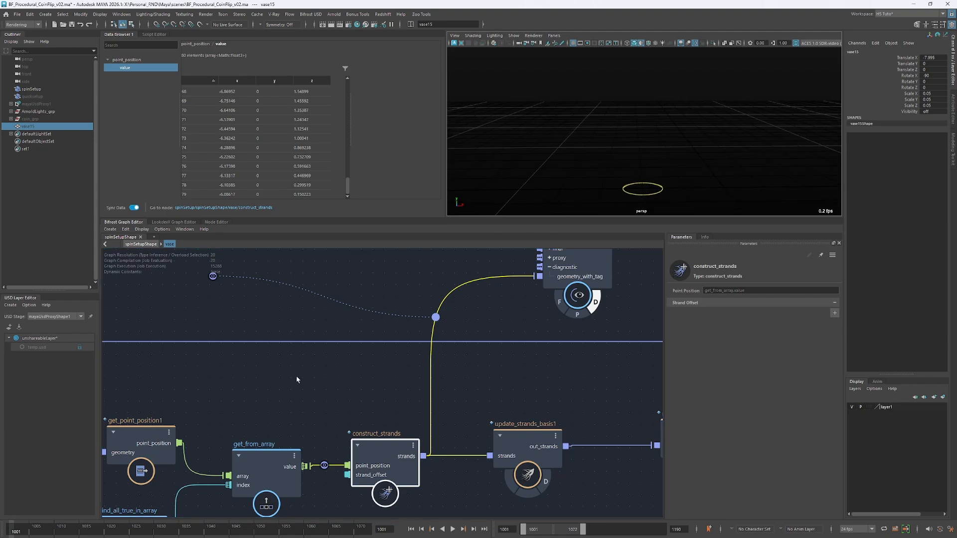
Turn off the diagnostic display of tag_by_threshold and view the constructed strand from above
alt+middle_drag(289, 414, 456, 319)
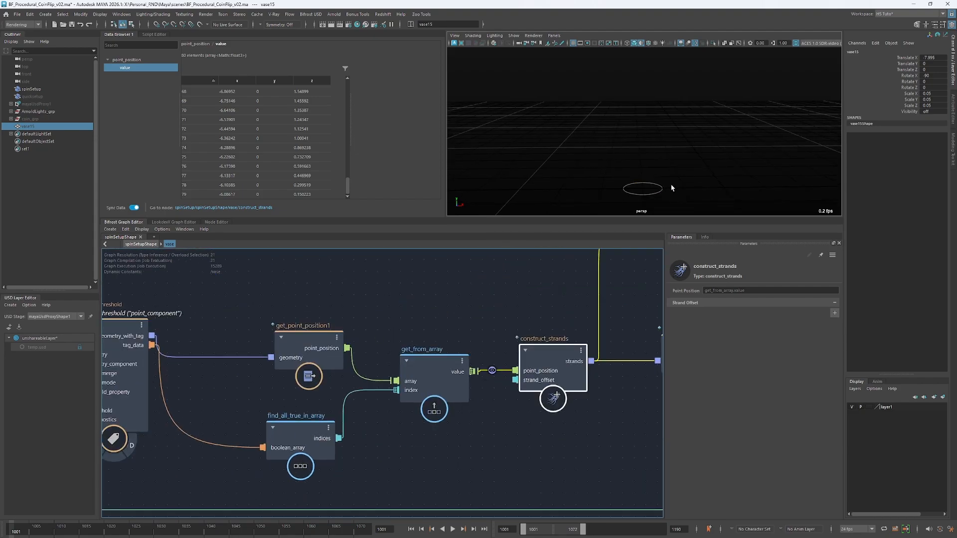
alt+middle_drag(672, 188, 680, 162)
drag(647, 178, 648, 180)
alt+drag(648, 180, 658, 201)
alt+right_drag(658, 201, 716, 188)
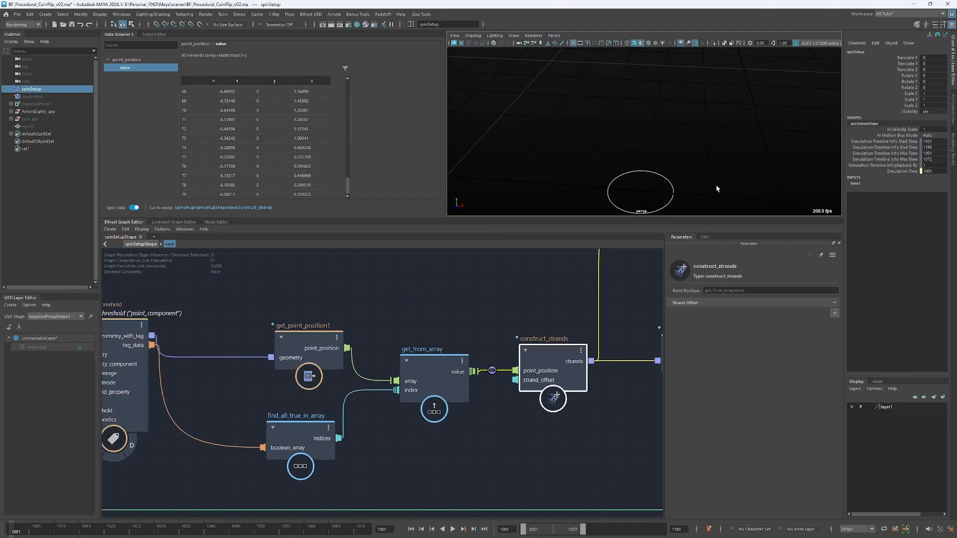
alt+middle_drag(717, 188, 722, 166)
Examine the rest of the vase compound, from update_strands_basis1 and move_points_along_strand1 through the rotation and transform nodes to the output
click(468, 317)
alt+middle_drag(581, 314, 343, 321)
scroll(468, 317, down, 3)
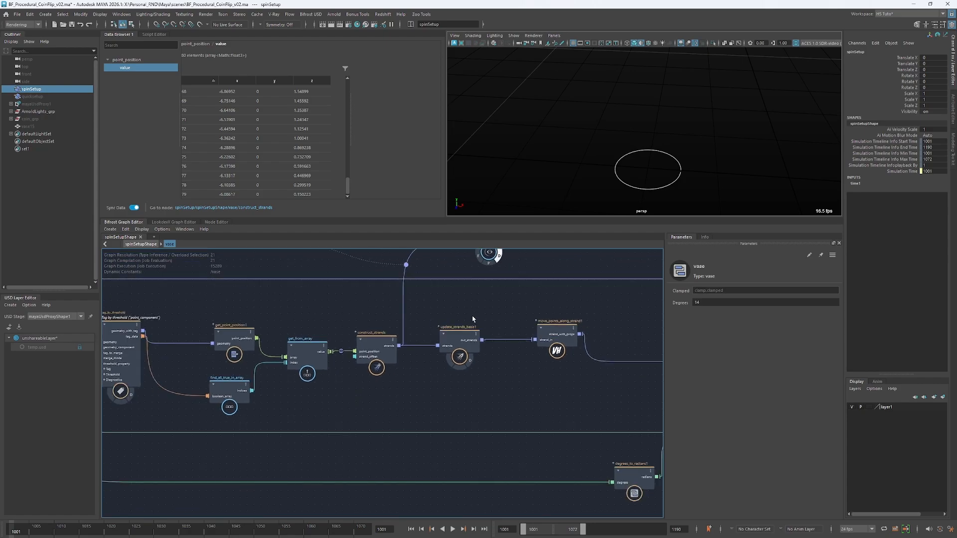
alt+middle_drag(476, 321, 368, 338)
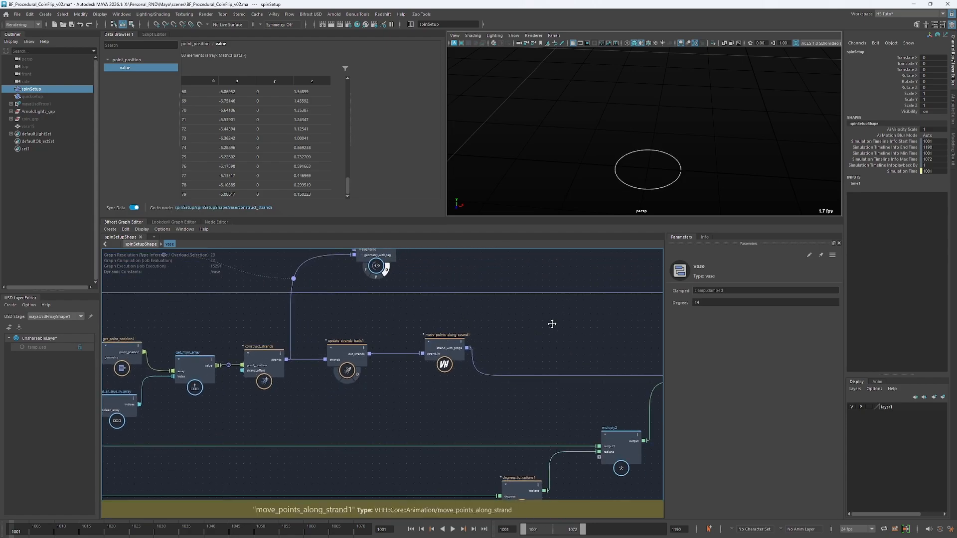
scroll(423, 334, down, 3)
alt+middle_drag(552, 324, 374, 322)
scroll(425, 324, up, 3)
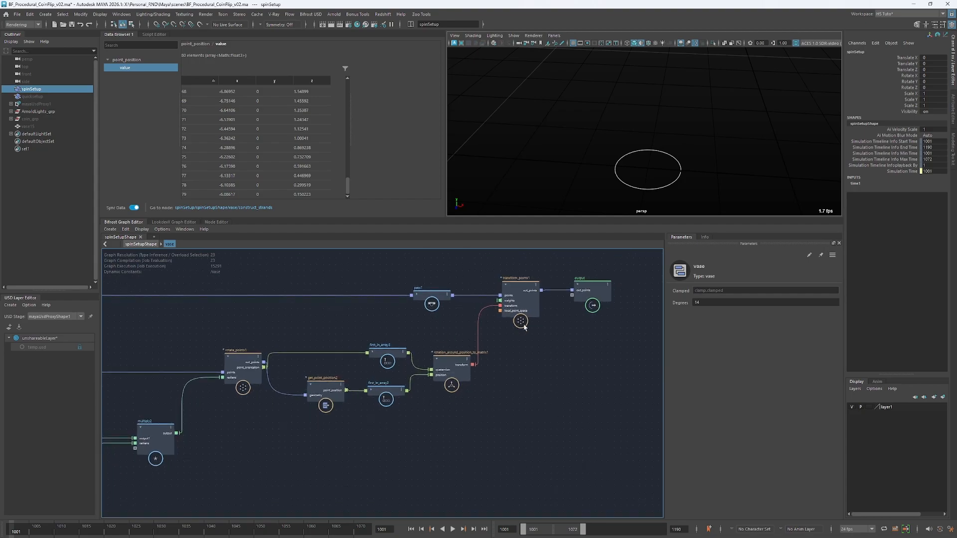
scroll(315, 314, down, 5)
alt+middle_drag(116, 334, 366, 352)
scroll(366, 352, down, 3)
scroll(337, 332, up, 3)
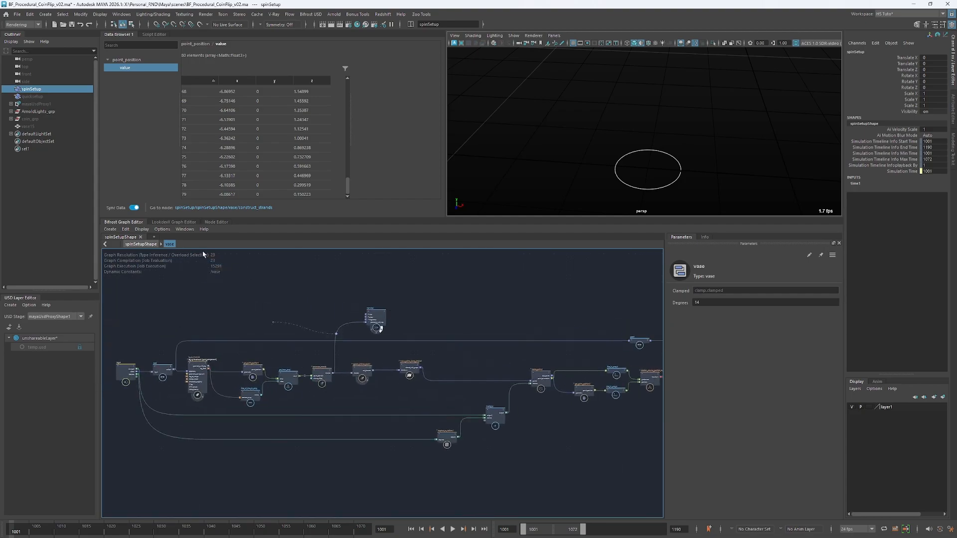
Return to the top level of spinSetupShape and connect the vase compound's out_points to the terminal's diagnostic port
click(140, 244)
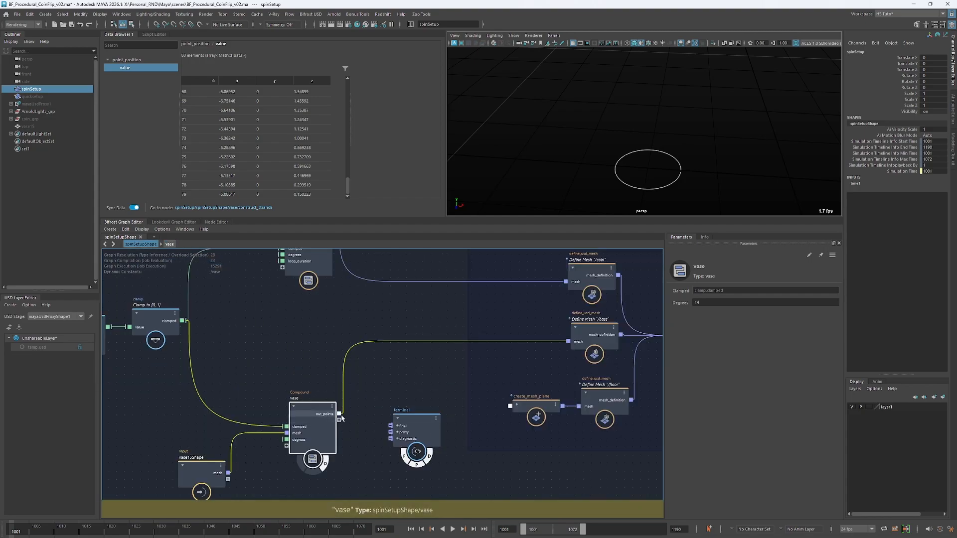
drag(339, 414, 390, 439)
scroll(696, 161, down, 4)
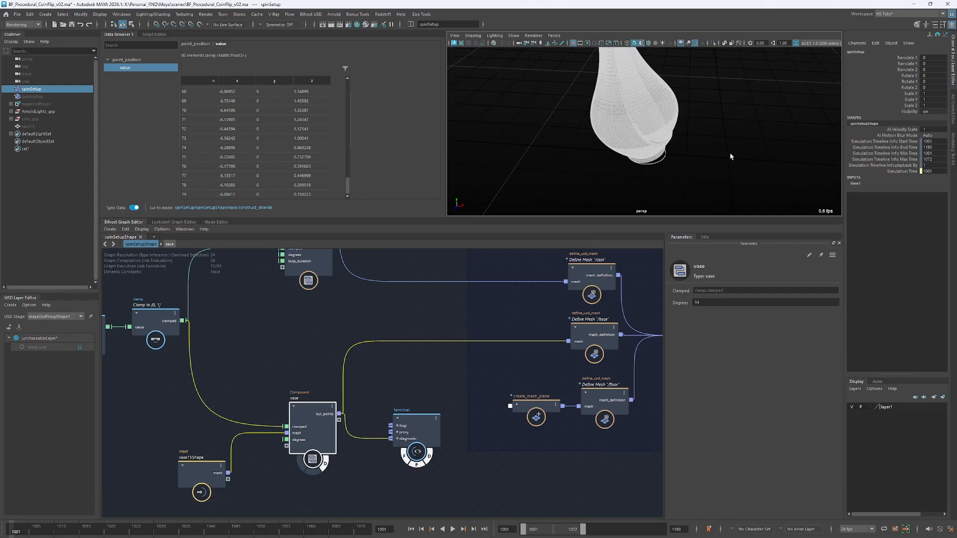
Play back the vase's wobble from a lower, wider view and return to the first frame
click(731, 157)
alt+drag(708, 175, 579, 180)
key(alt+v)
scroll(579, 185, down, 5)
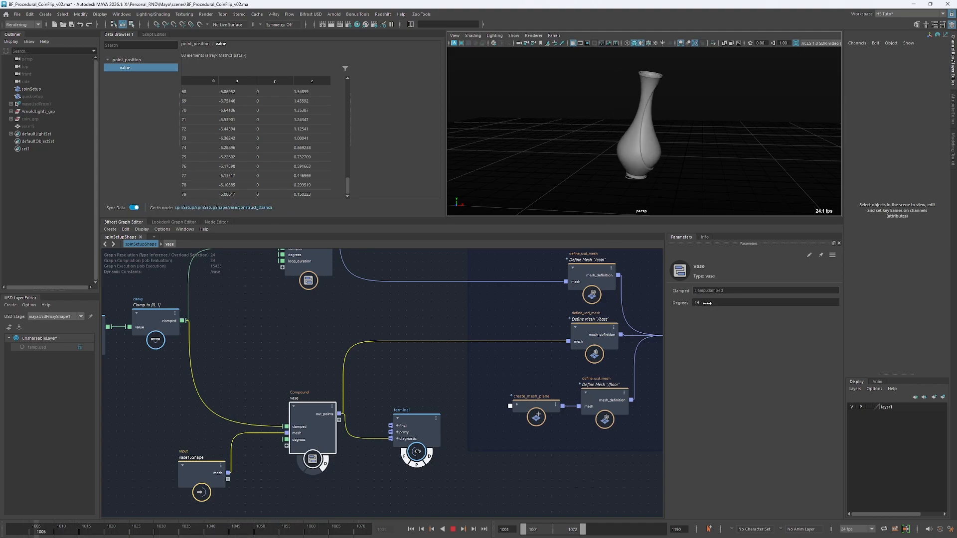
key(alt+shift+v)
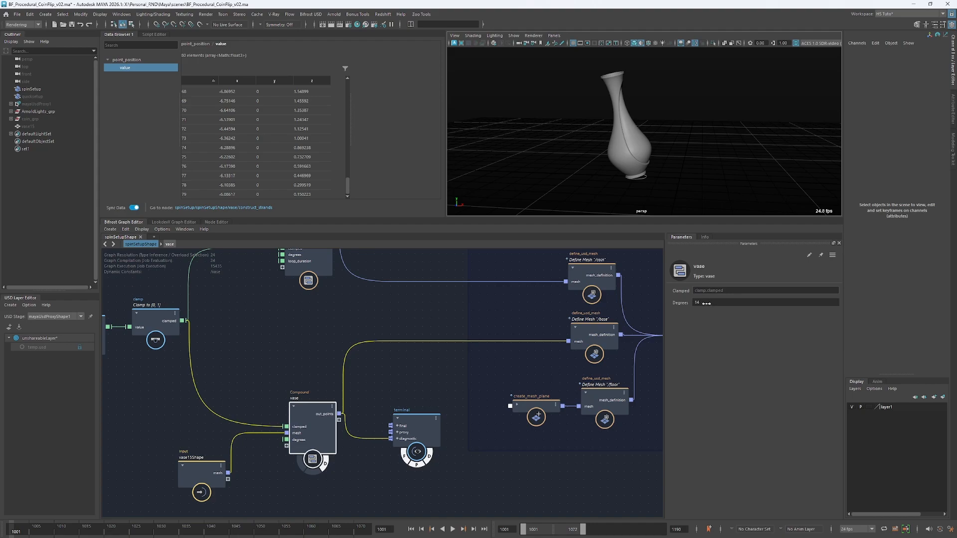
Try 60 for the vase compound's Degrees and play back the stronger tilt, returning to the first frame
click(741, 301)
text(60)
key(Return)
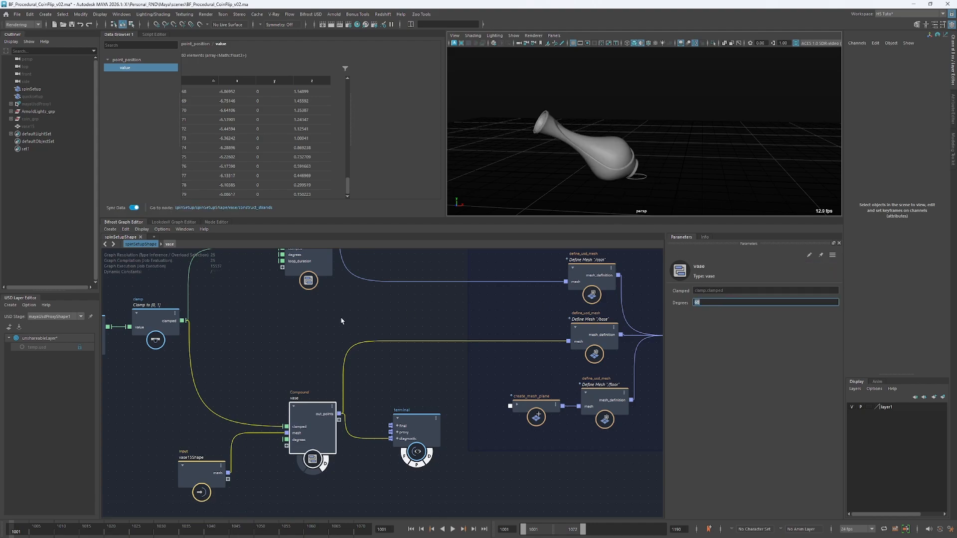
alt+middle_drag(356, 312, 362, 306)
click(362, 306)
key(alt+v)
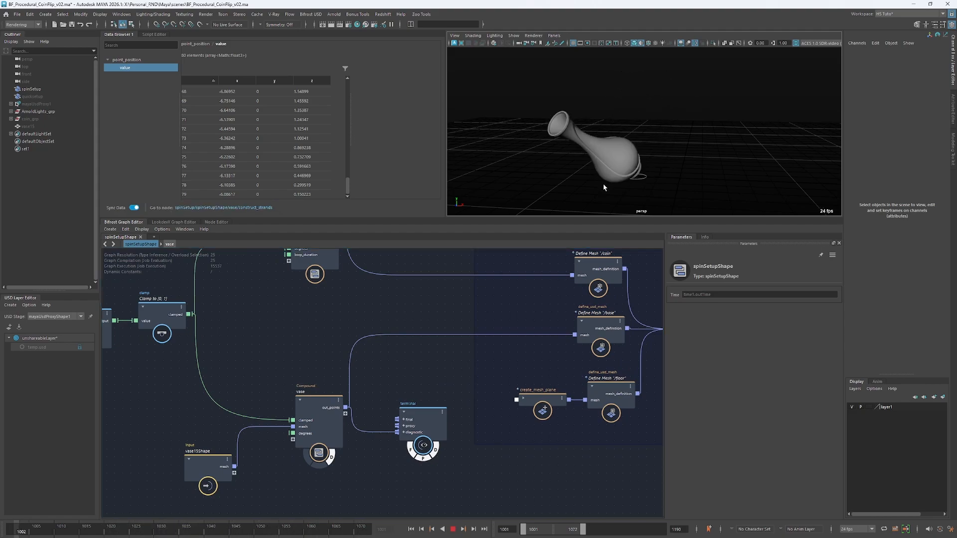
key(alt+v)
key(shift+alt+v)
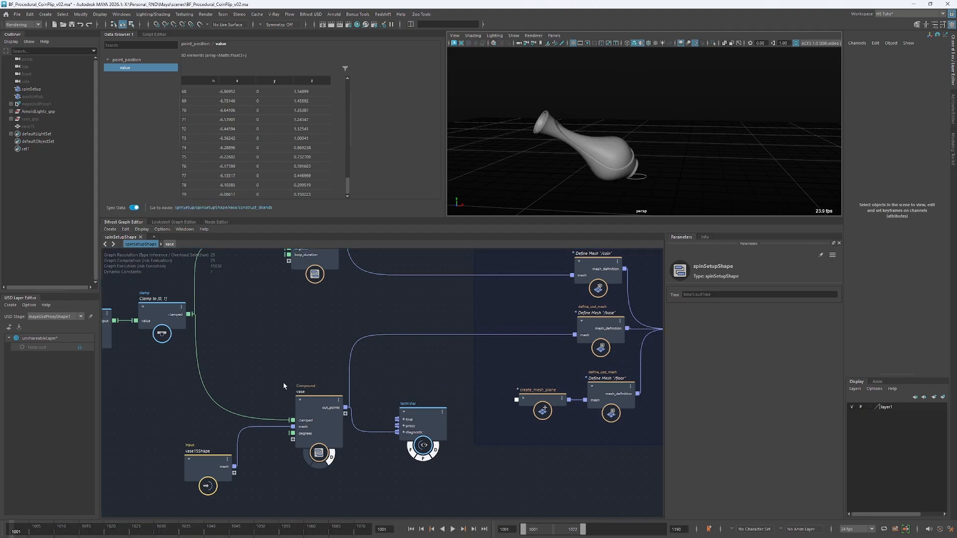
alt+drag(585, 161, 603, 174)
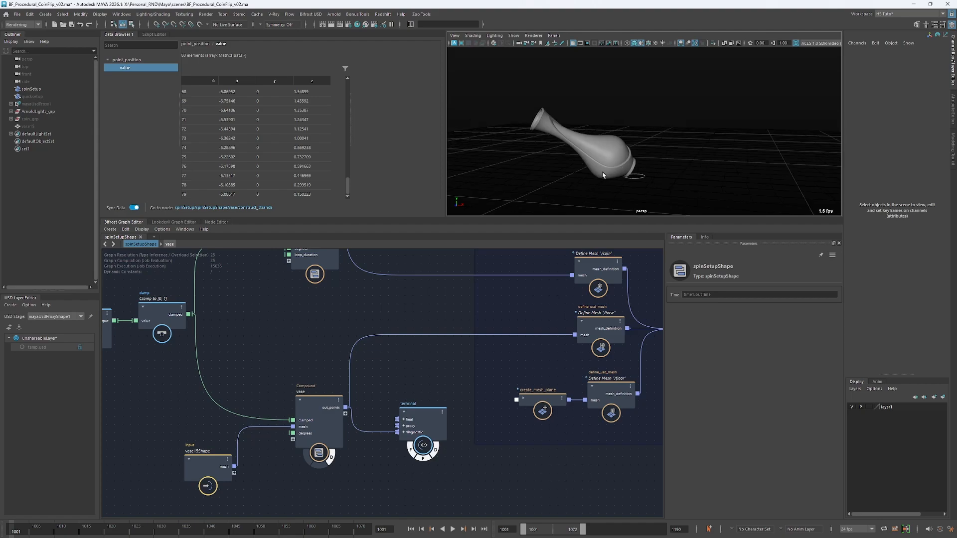
Set the vase compound's Degrees to 10 and play back the wobble
click(319, 416)
click(724, 302)
text(1)
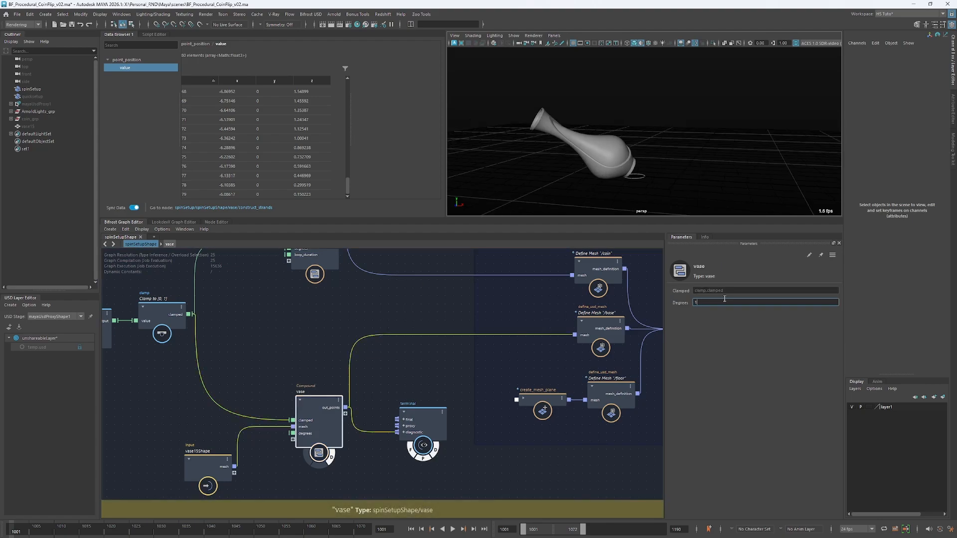
text(0)
key(Return)
alt+middle_drag(428, 303, 416, 310)
click(413, 314)
key(alt+v)
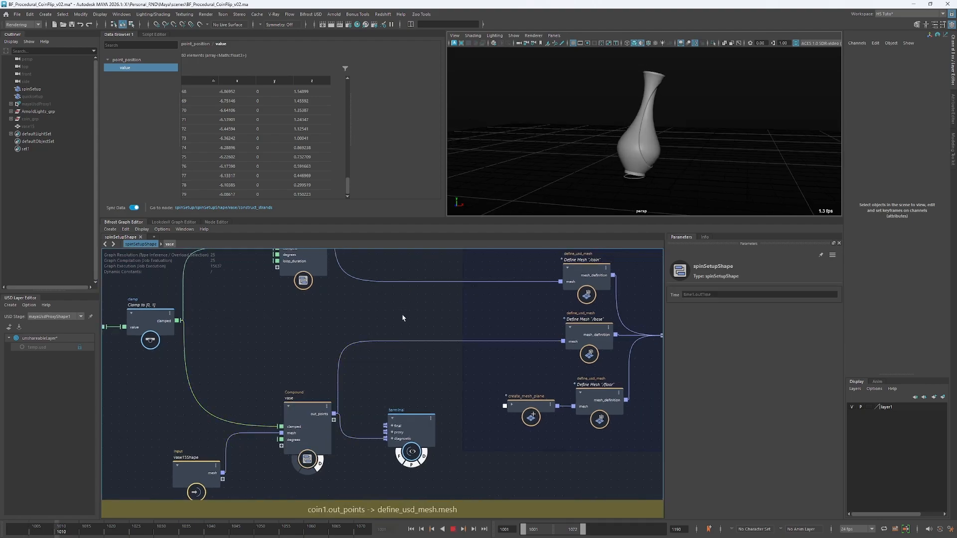
key(alt+v)
Examine the USD STAGE section, from the define_usd_mesh nodes through define_usd_prim and add_to_stage to the output
scroll(400, 316, down, 3)
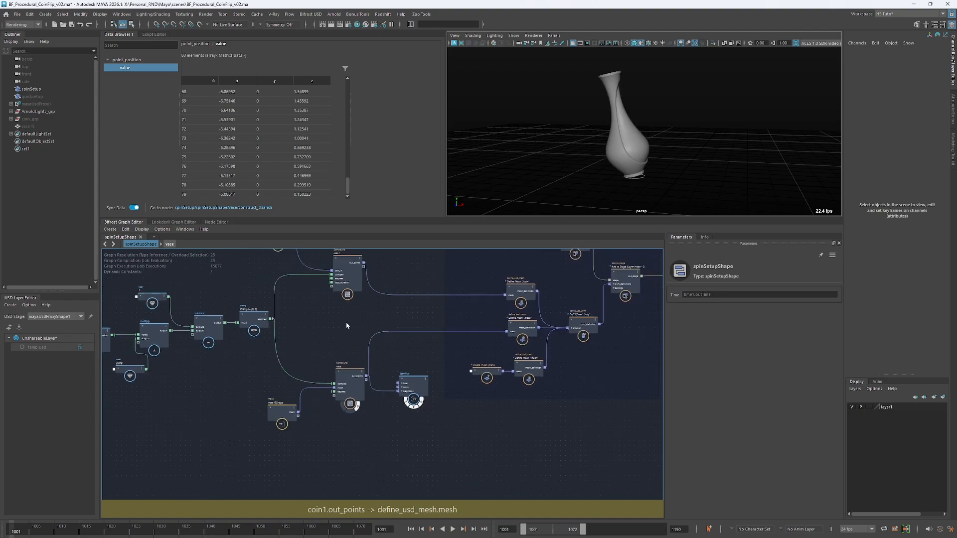
alt+middle_drag(455, 300, 352, 342)
alt+middle_drag(374, 308, 341, 320)
scroll(343, 309, up, 2)
alt+middle_drag(322, 269, 306, 285)
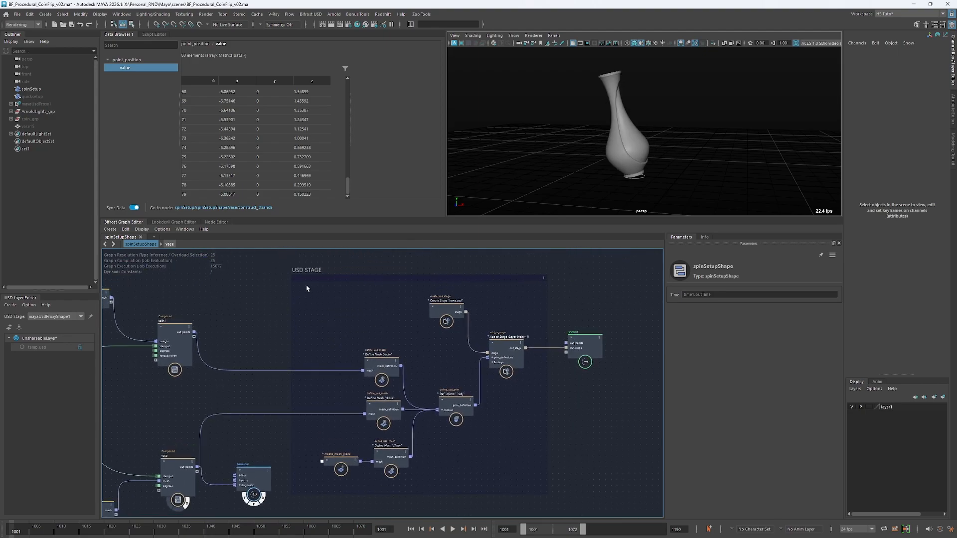
drag(359, 337, 552, 496)
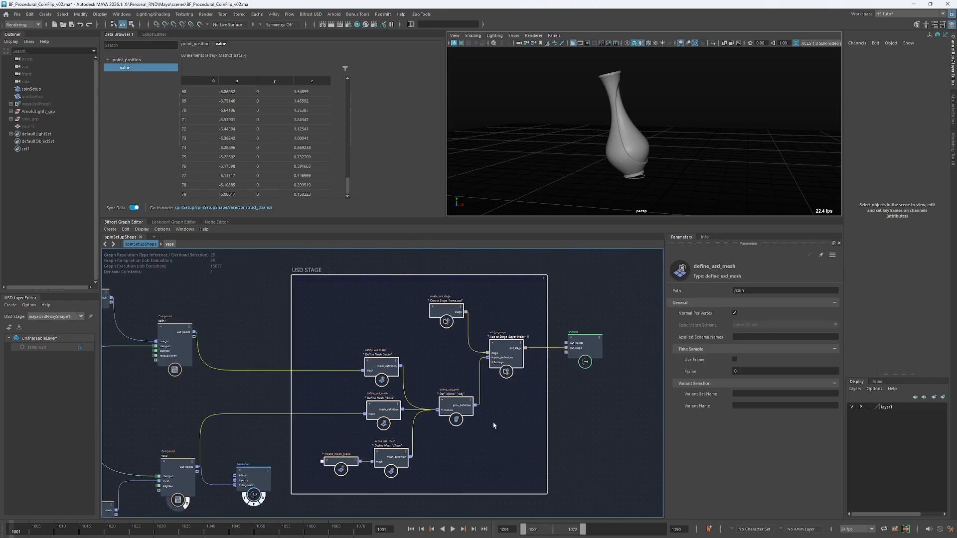
click(319, 324)
click(290, 328)
scroll(291, 329, up, 3)
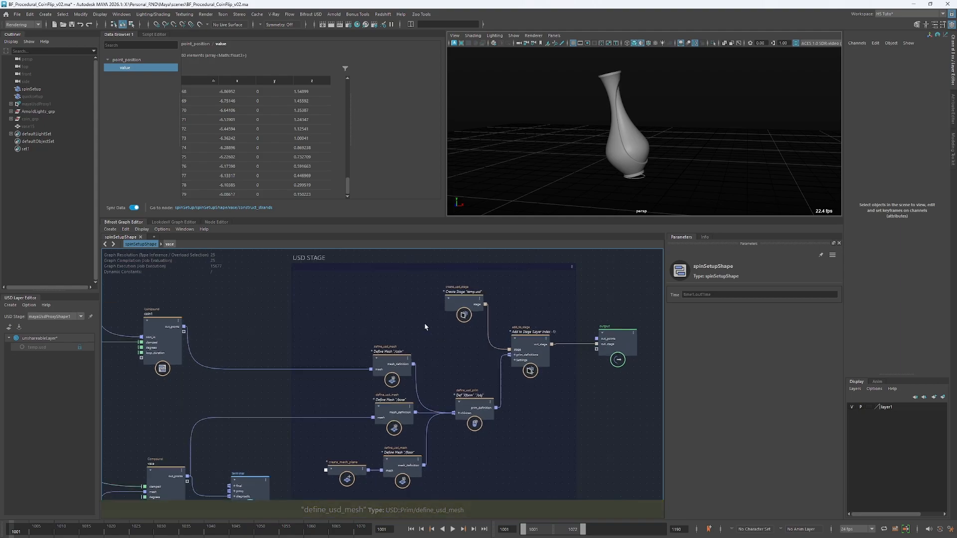
scroll(481, 378, down, 3)
alt+middle_drag(342, 346, 429, 340)
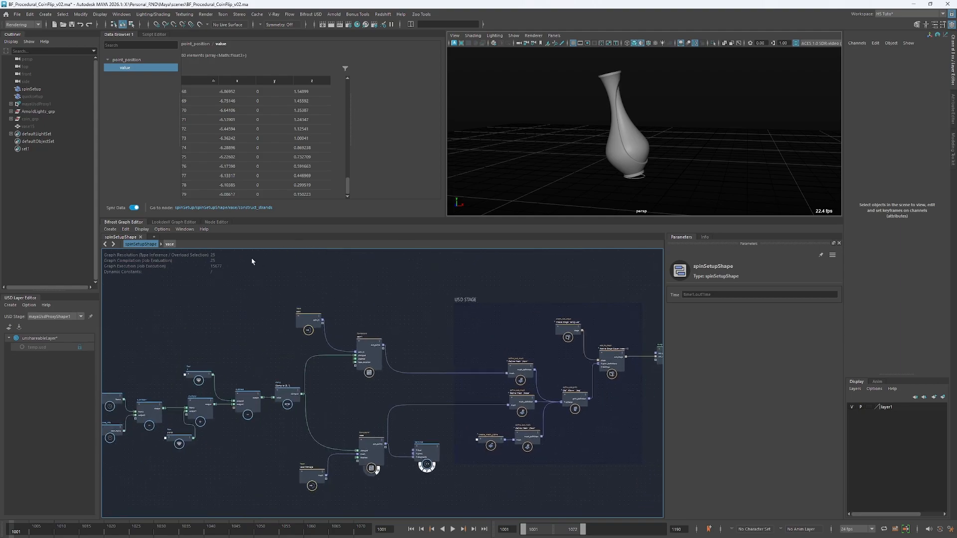
Hide the spinSetup graph object and show mayaUsdProxy1 in its place
click(33, 89)
key(h)
click(36, 104)
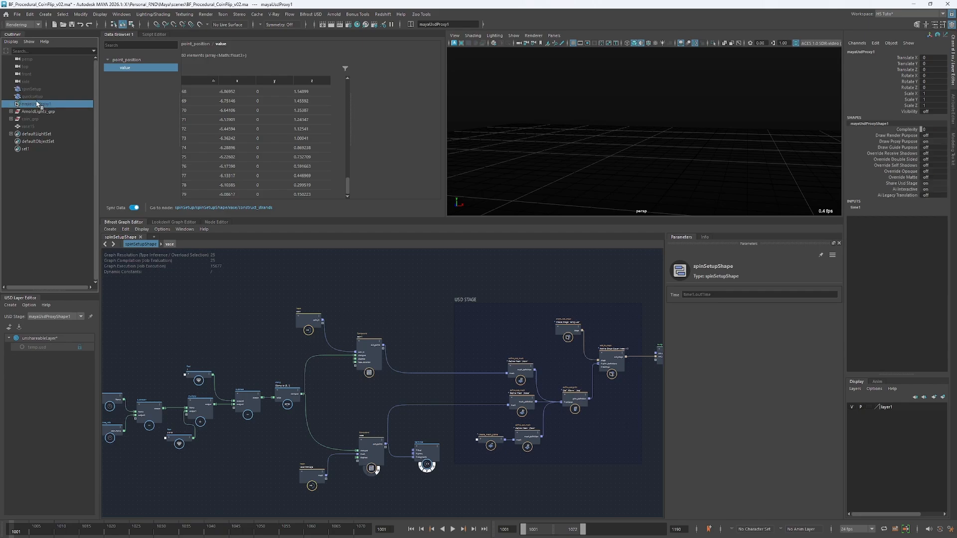
key(h)
click(603, 148)
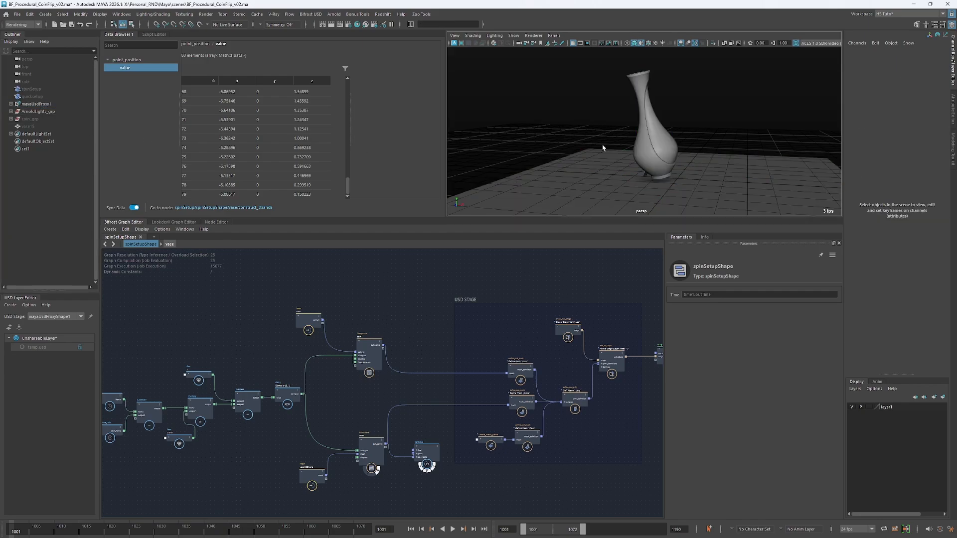
Display the USD scene in the viewport with textures and scene lights, and hide the grid
click(642, 43)
click(662, 44)
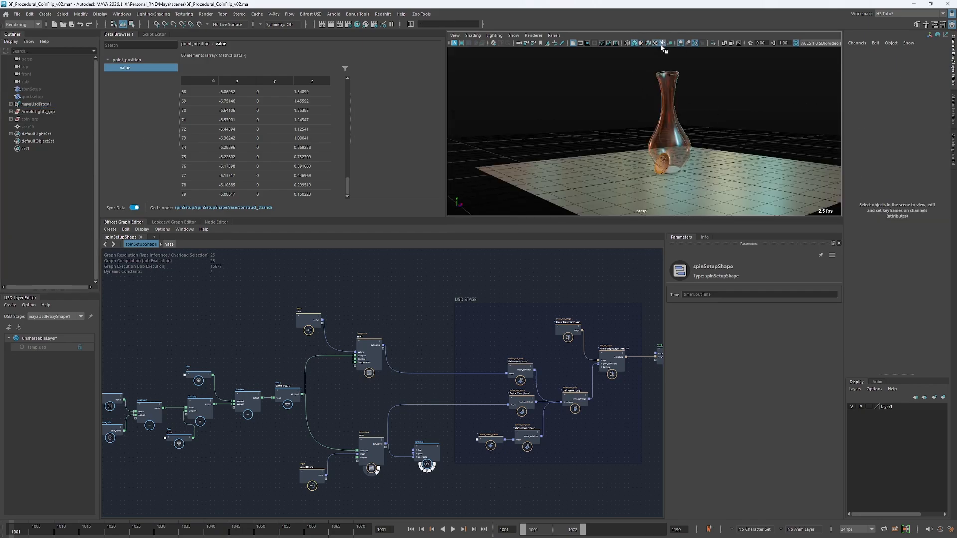
alt+drag(665, 74, 660, 50)
click(576, 45)
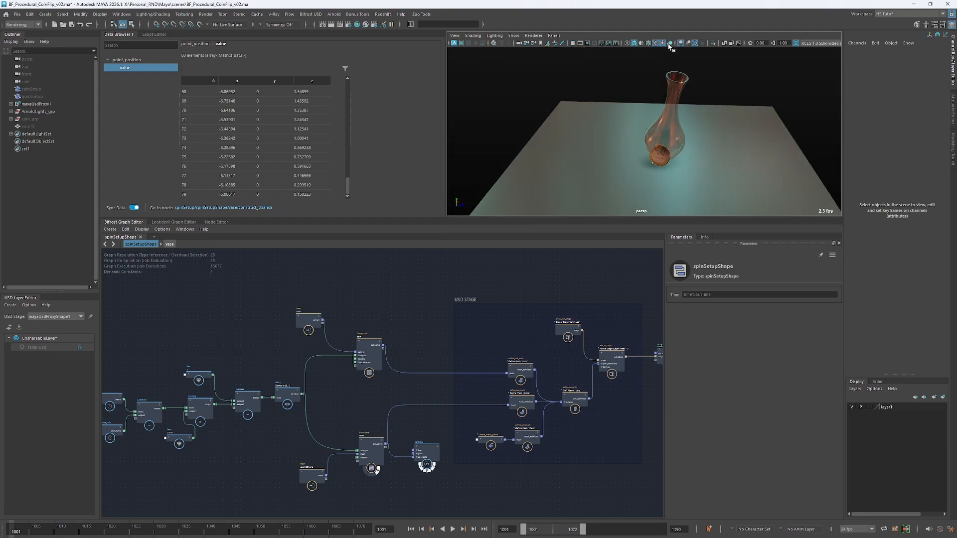
Play the animation of the textured coin and vase from a view that shows both side by side
alt+drag(621, 145, 794, 161)
click(681, 139)
click(634, 143)
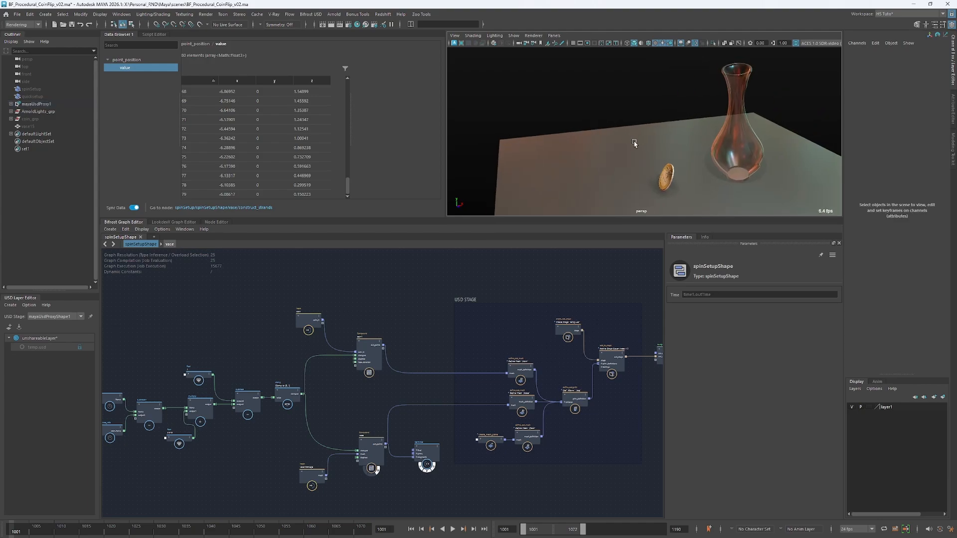
key(alt+v)
alt+drag(633, 162, 615, 181)
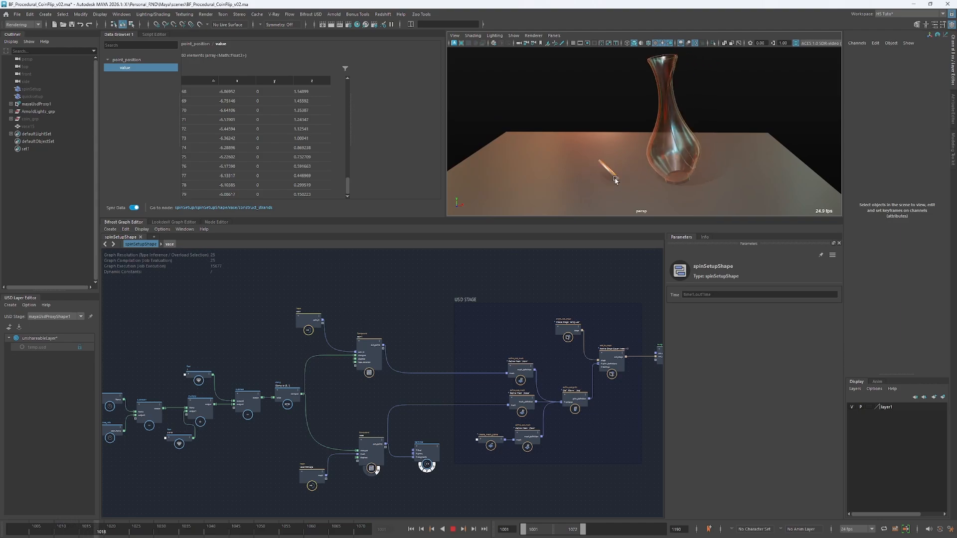